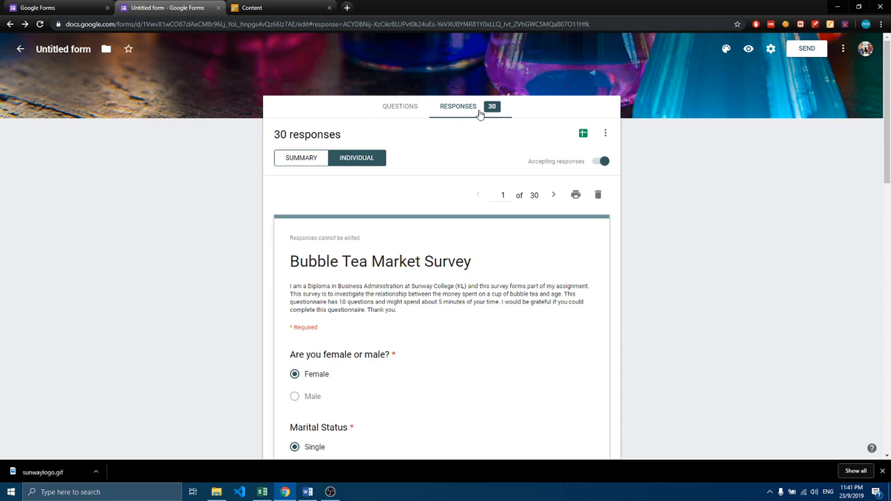
Step: Open the form's responses as a spreadsheet and copy the whole response table, from Timestamp to the last answer in row 32
{"action": "left_click", "coordinate": [583, 134]}
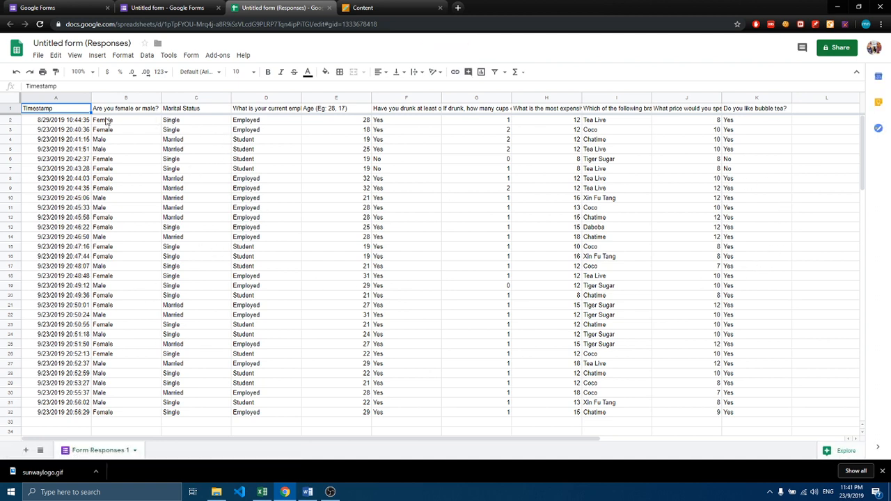
{"action": "left_click_drag", "start_coordinate": [92, 111], "coordinate": [745, 415]}
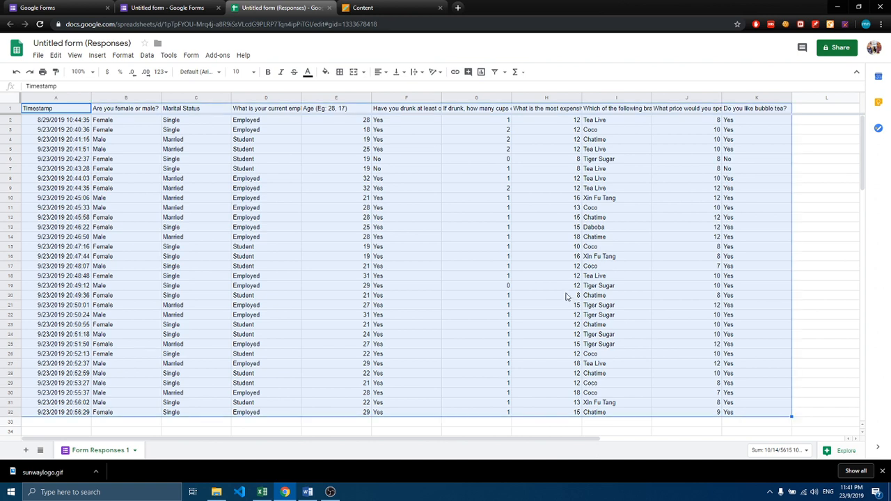
{"action": "key", "text": "ctrl+c"}
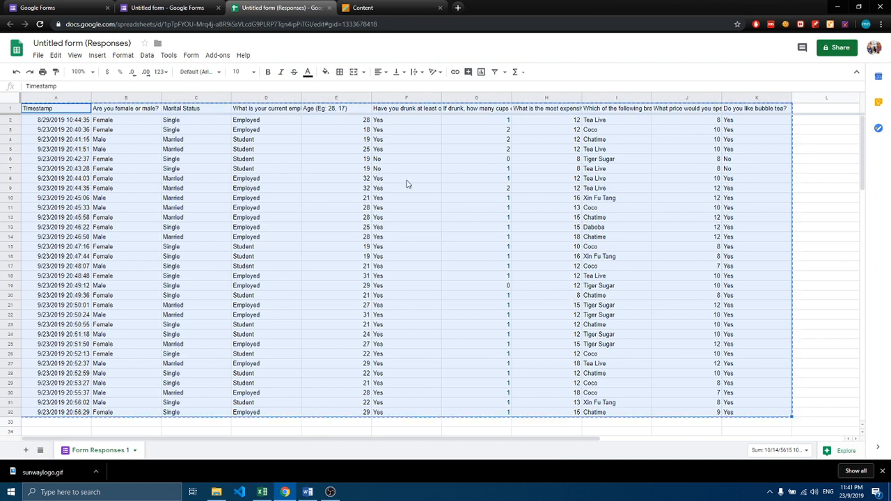
Step: Switch to Excel, create a blank workbook and paste the copied survey responses starting at cell A1
{"action": "left_click", "coordinate": [260, 494]}
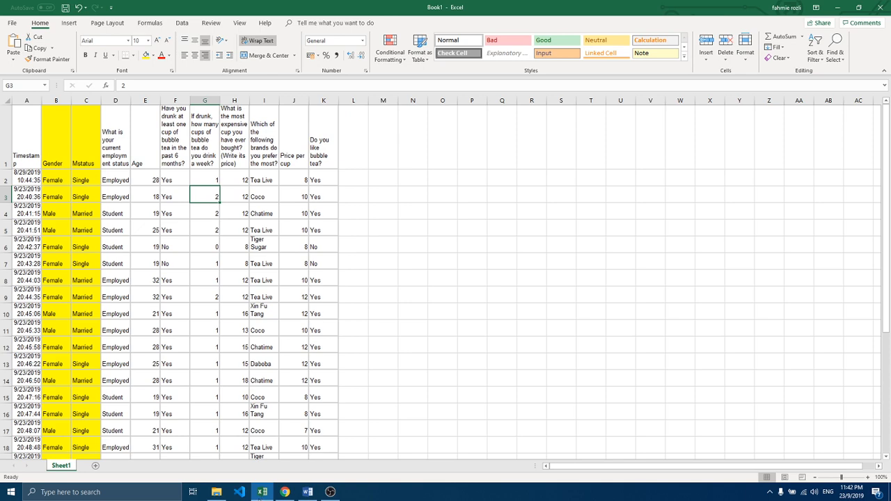
{"action": "left_click", "coordinate": [12, 23]}
{"action": "left_click", "coordinate": [26, 65]}
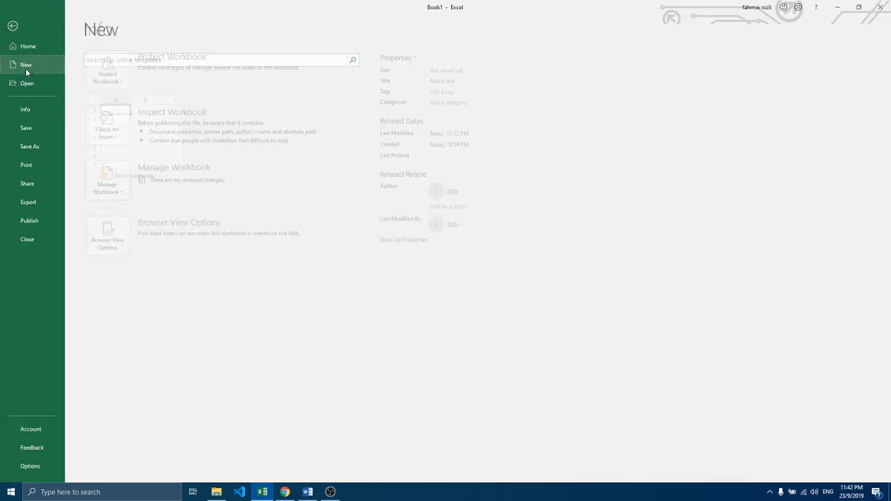
{"action": "left_click", "coordinate": [128, 129]}
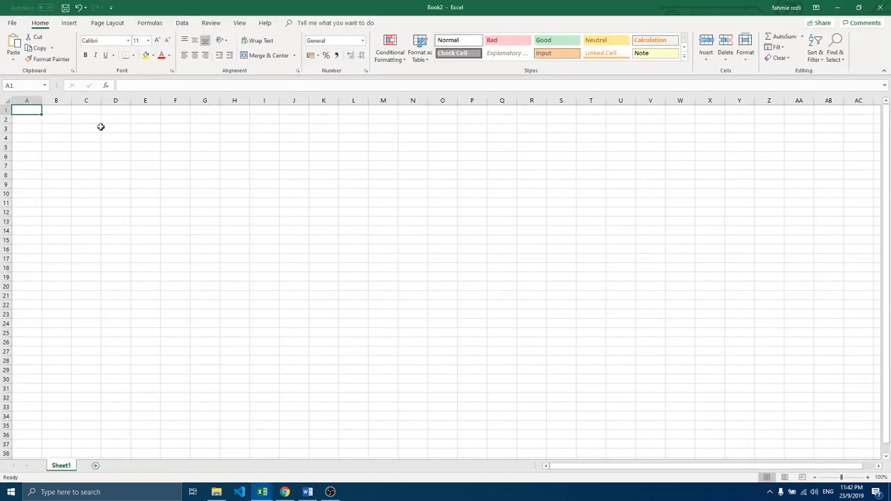
{"action": "key", "text": "ctrl+v"}
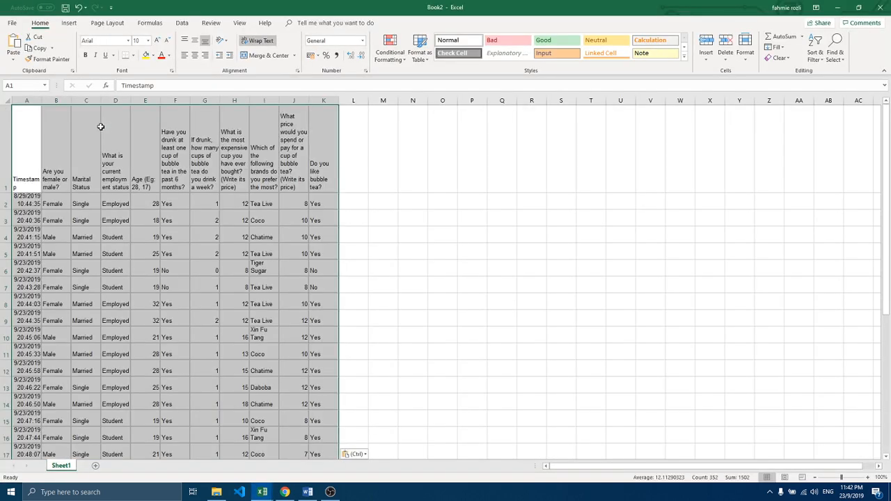
{"action": "left_click", "coordinate": [99, 126]}
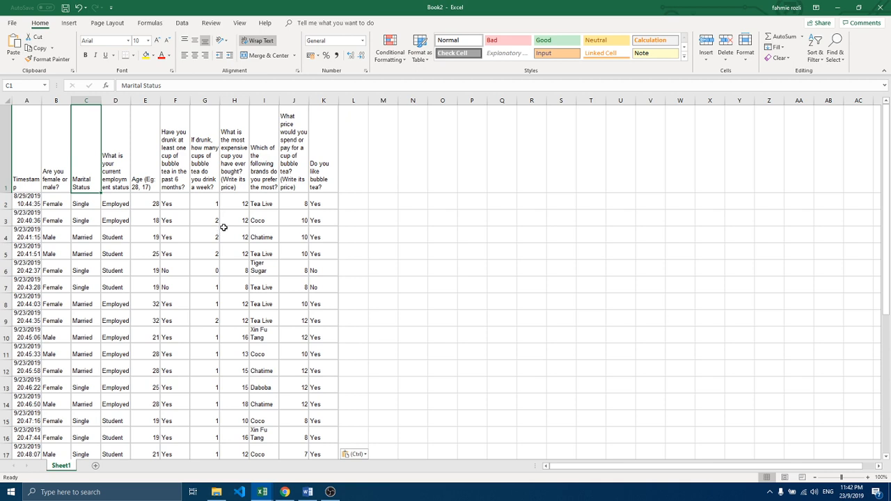
Step: Replace the "Are you female or male?" header in B1 with "Gender"
{"action": "double_click", "coordinate": [54, 181]}
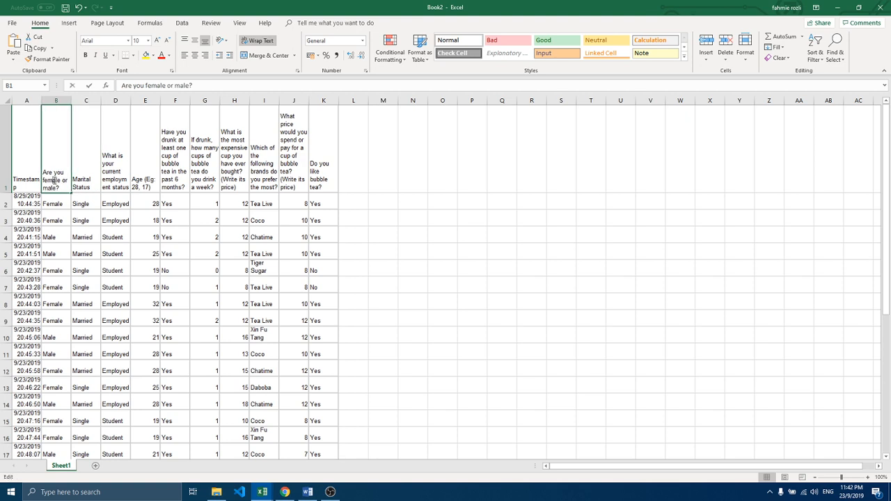
{"action": "left_click_drag", "start_coordinate": [57, 187], "coordinate": [40, 171]}
{"action": "type", "text": "Gender"}
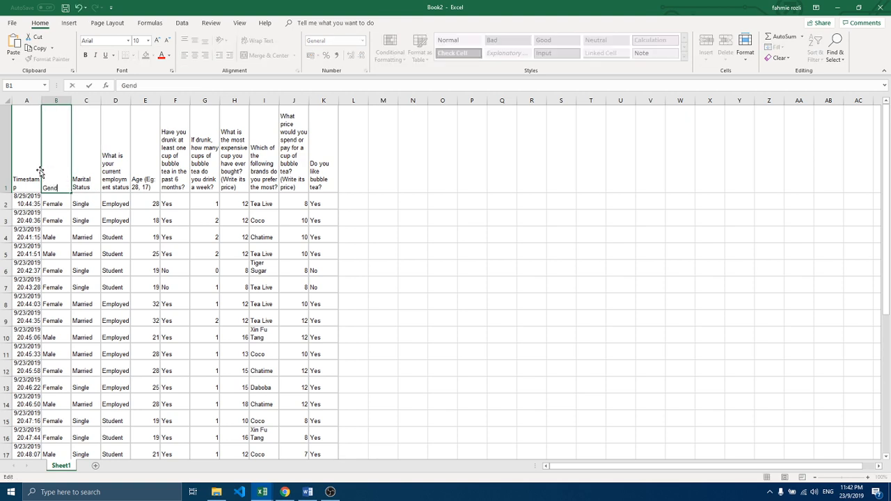
{"action": "left_click", "coordinate": [80, 174]}
Step: Shorten the Marital Status header in C1 to "Mstatus"
{"action": "double_click", "coordinate": [85, 182]}
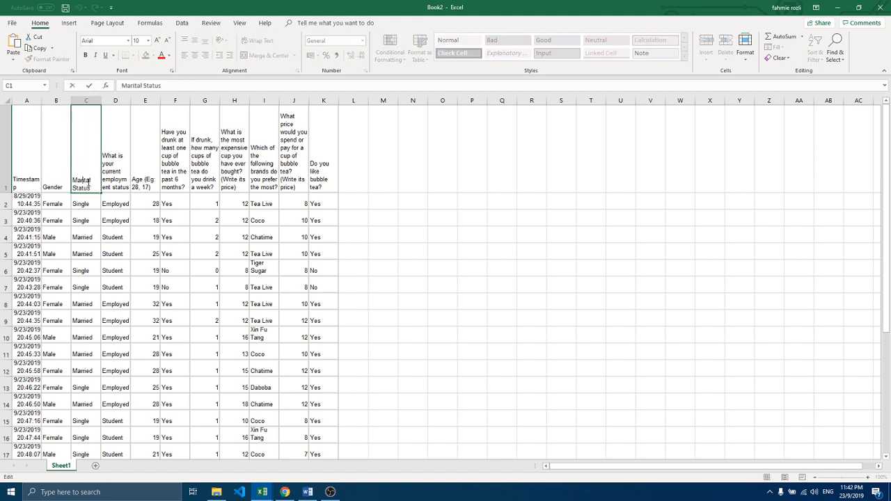
{"action": "left_click_drag", "start_coordinate": [92, 187], "coordinate": [72, 178]}
{"action": "type", "text": "M"}
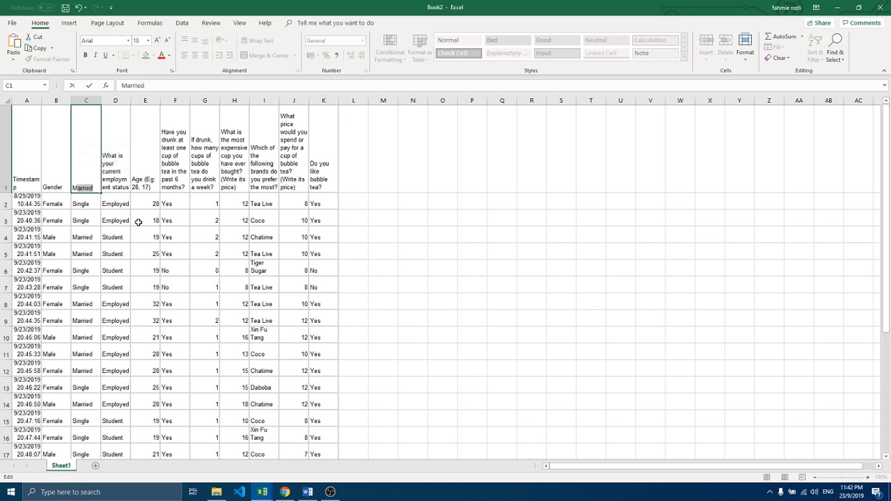
{"action": "type", "text": "Status"}
{"action": "left_click", "coordinate": [128, 221]}
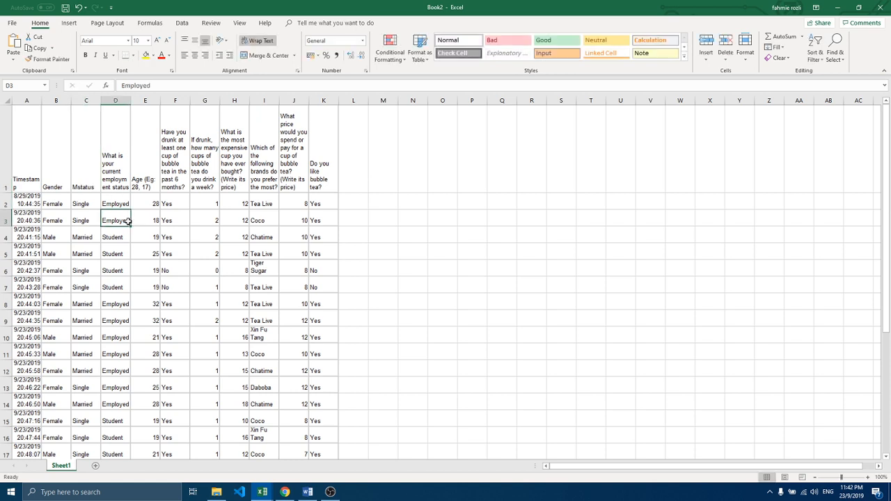
Step: Remove the bracketed example from the header in E1 so that it reads only "Age"
{"action": "double_click", "coordinate": [148, 183]}
{"action": "double_click", "coordinate": [149, 181]}
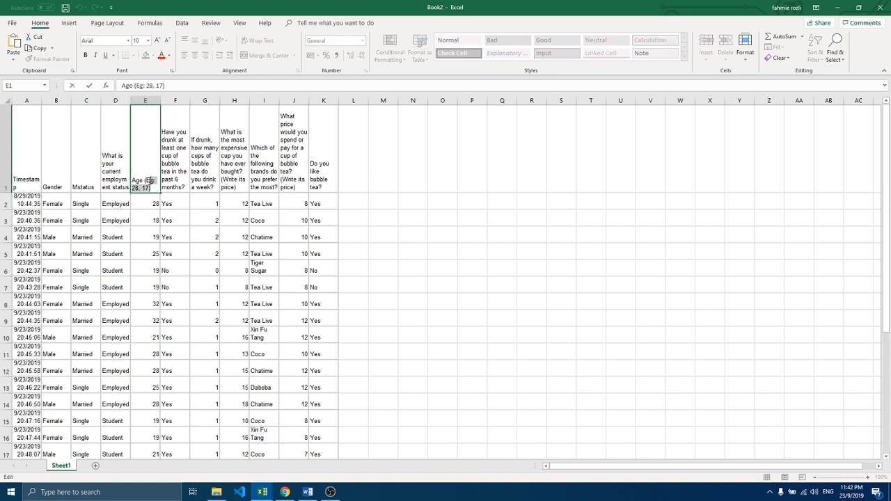
{"action": "left_click_drag", "start_coordinate": [150, 181], "coordinate": [146, 181]}
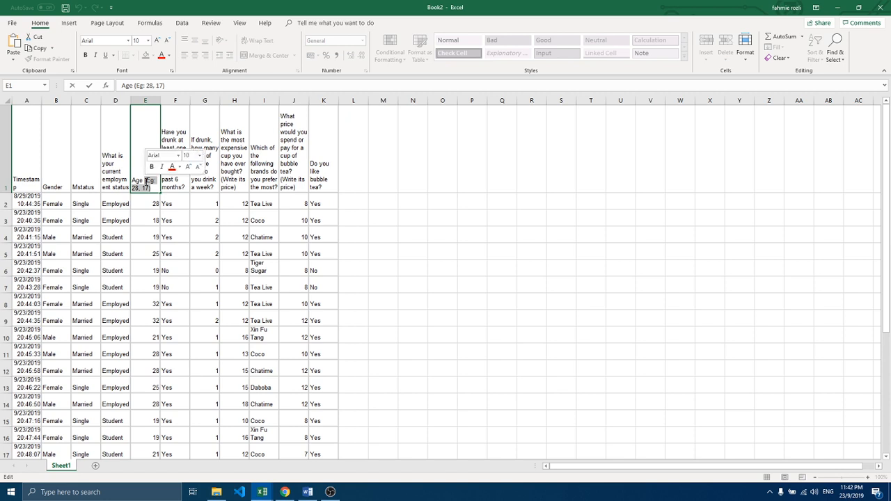
{"action": "key", "text": "BackSpace"}
{"action": "left_click", "coordinate": [151, 197]}
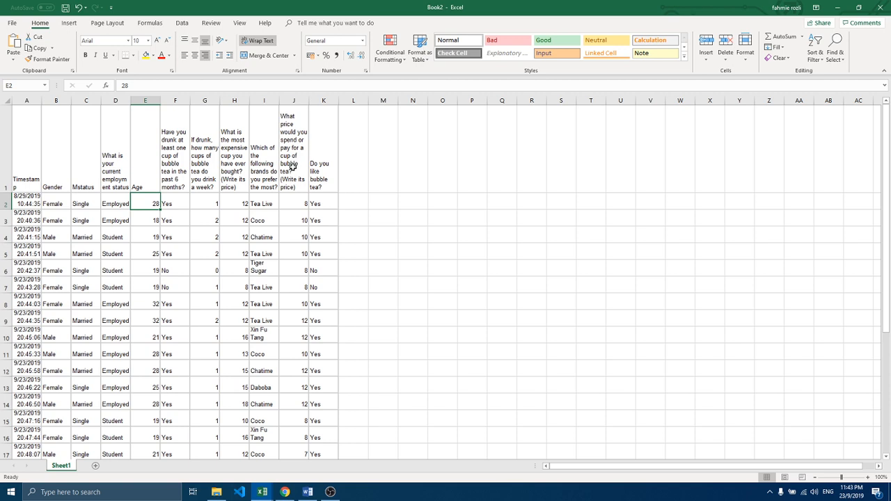
Step: Replace the question about the price of a cup of bubble tea in J1 with the header "Price per cup"
{"action": "double_click", "coordinate": [293, 166]}
{"action": "left_click_drag", "start_coordinate": [299, 188], "coordinate": [277, 120]}
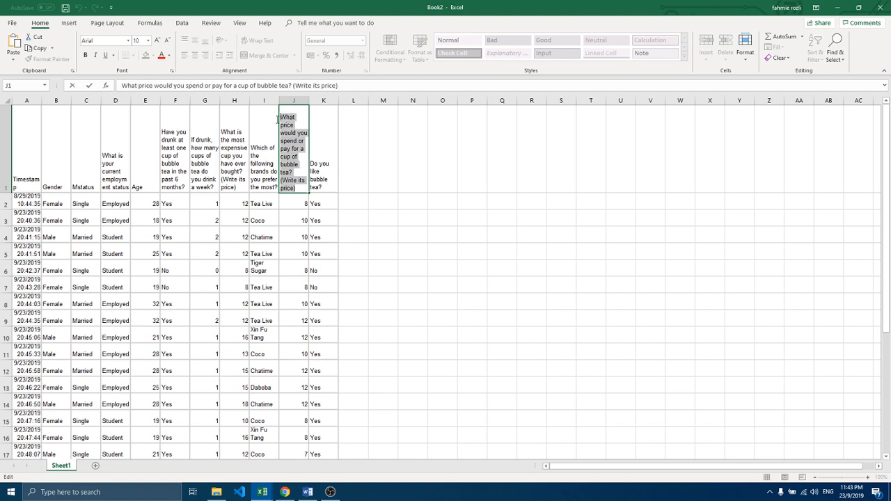
{"action": "type", "text": "Price oe"}
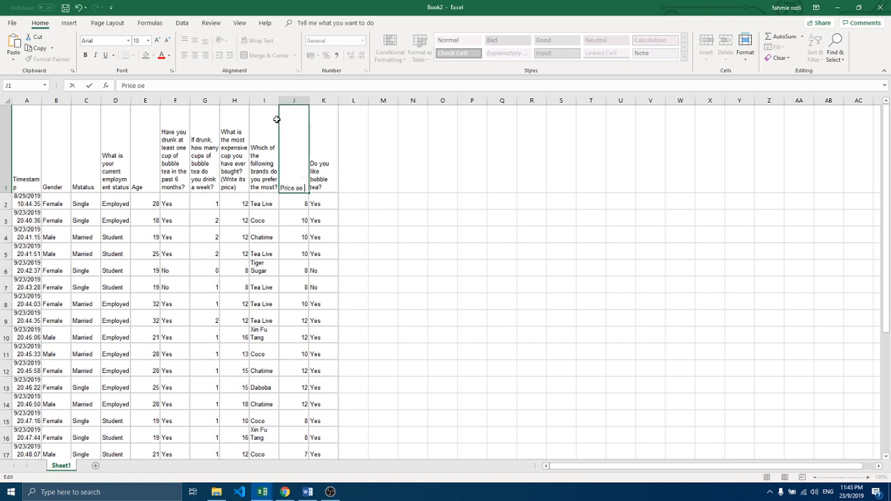
{"action": "key", "text": "BackSpace"}
{"action": "key", "text": "BackSpace"}
{"action": "type", "text": "per cup"}
{"action": "left_click_drag", "start_coordinate": [284, 204], "coordinate": [285, 207]}
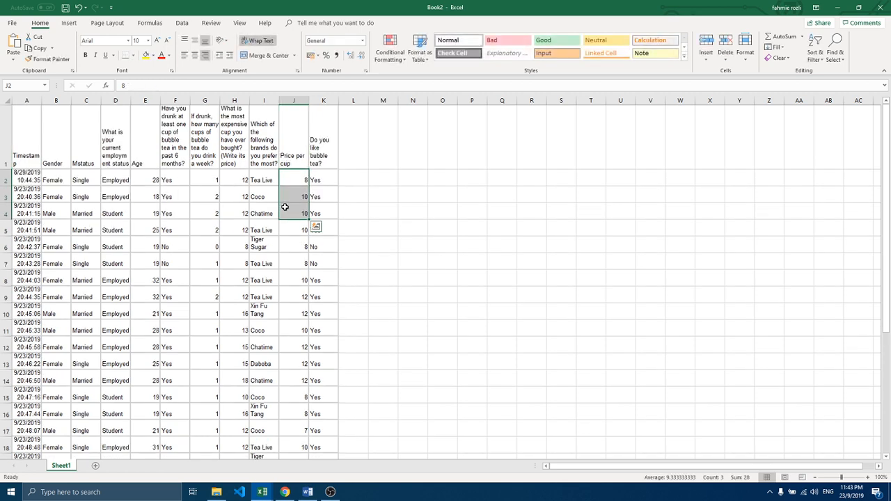
Step: Fill the Gender, Mstatus, Age and Price per cup columns with yellow from row 1 to row 32
{"action": "left_click_drag", "start_coordinate": [49, 153], "coordinate": [76, 429]}
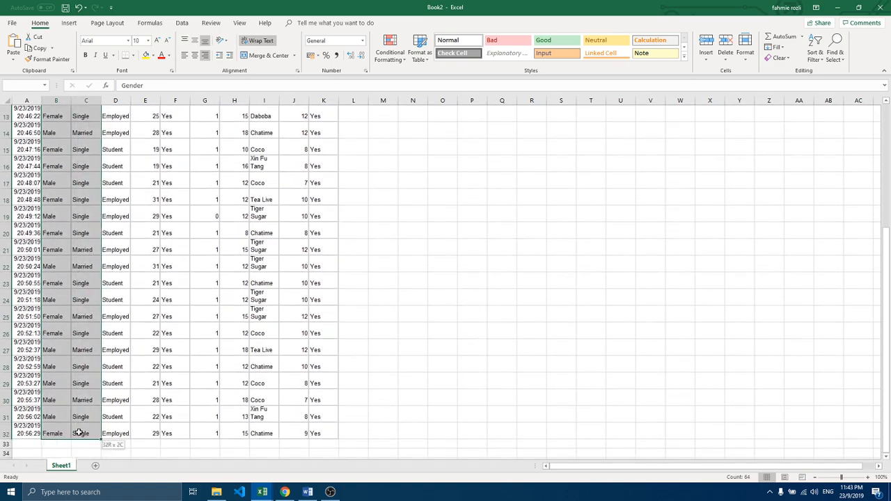
{"action": "left_click", "coordinate": [146, 55]}
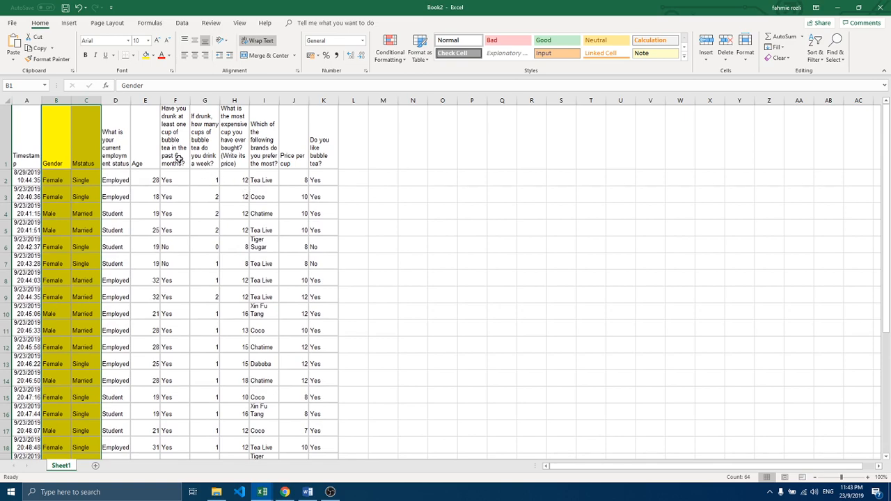
{"action": "left_click_drag", "start_coordinate": [147, 147], "coordinate": [149, 432]}
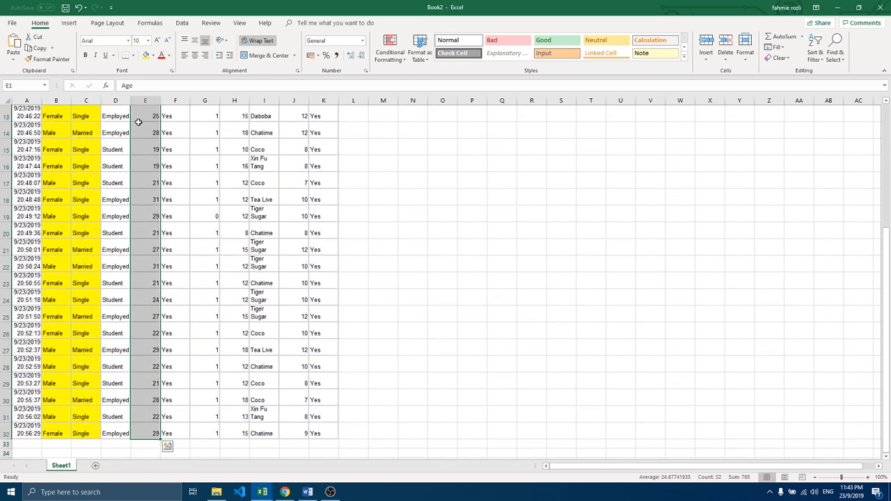
{"action": "left_click", "coordinate": [147, 55]}
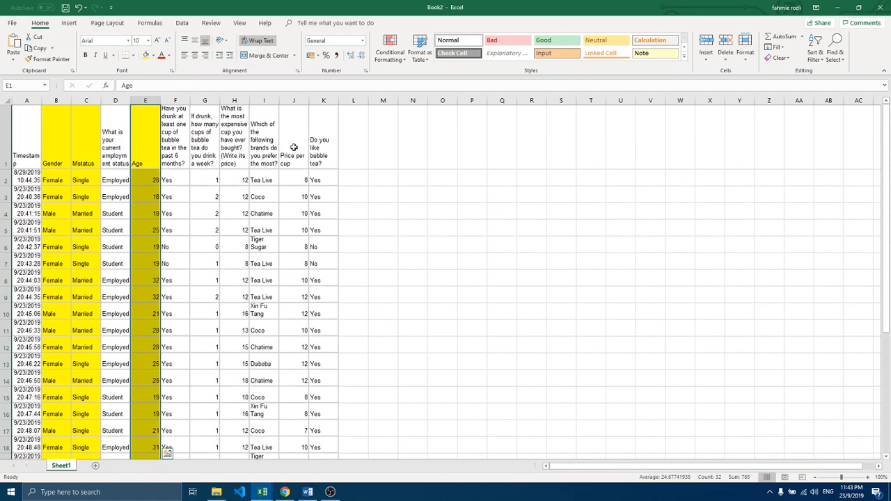
{"action": "left_click_drag", "start_coordinate": [293, 147], "coordinate": [292, 431]}
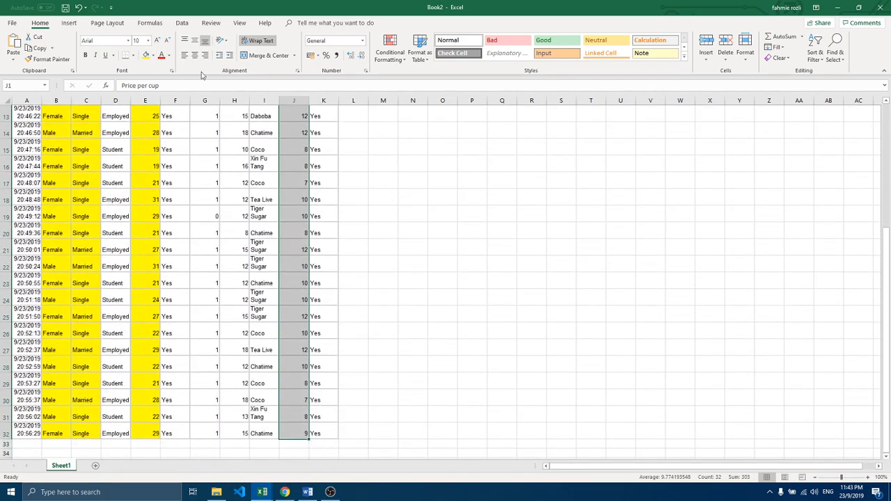
{"action": "left_click", "coordinate": [147, 55]}
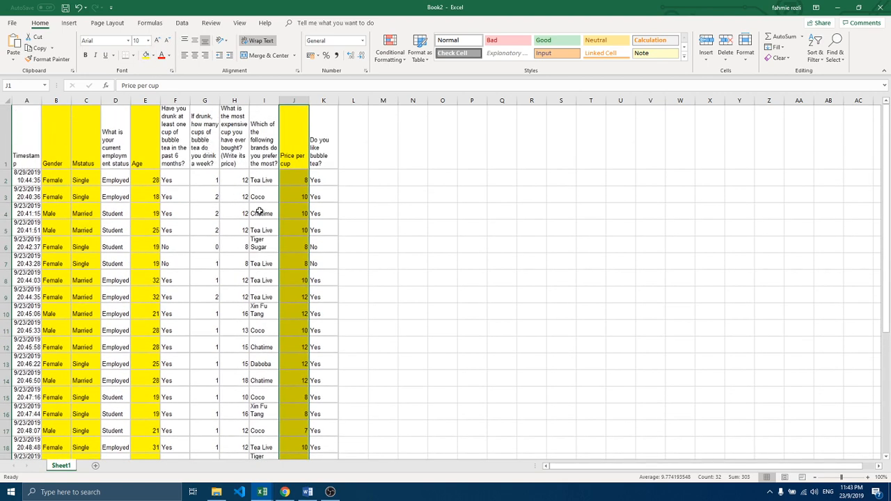
{"action": "left_click", "coordinate": [262, 209]}
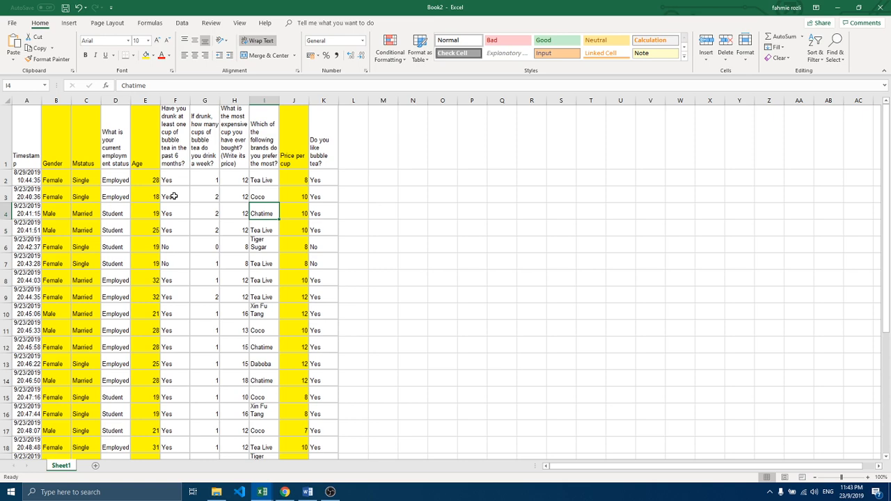
Step: Switch to the Word assignment document, review the Part II descriptive statistics requirements beside the survey data, and return to the Excel workbook
{"action": "mouse_move", "coordinate": [307, 493]}
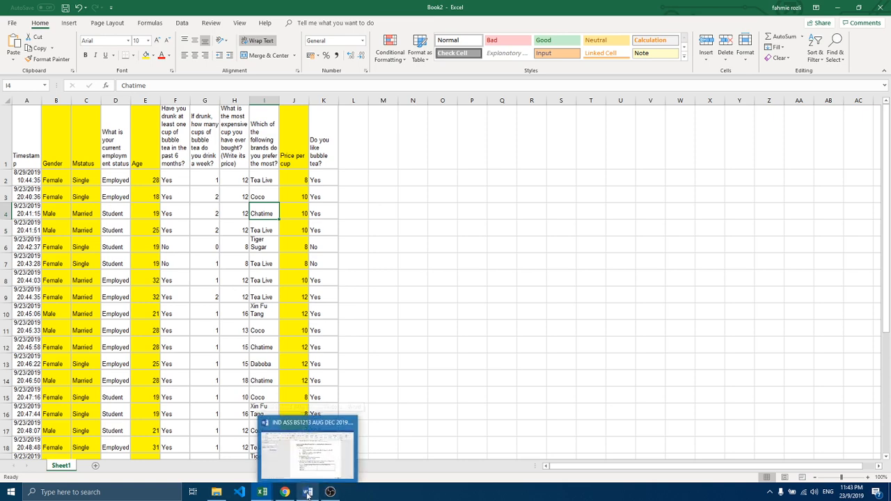
{"action": "left_click", "coordinate": [307, 493]}
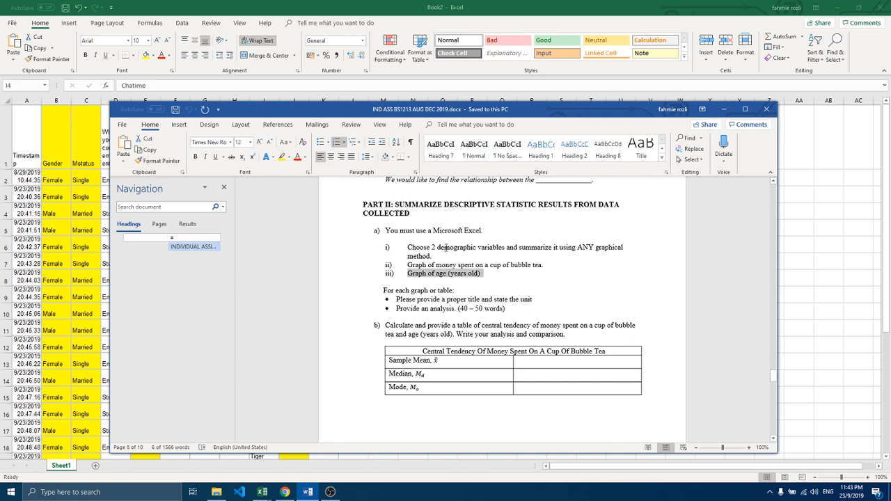
{"action": "left_click_drag", "start_coordinate": [520, 112], "coordinate": [657, 105]}
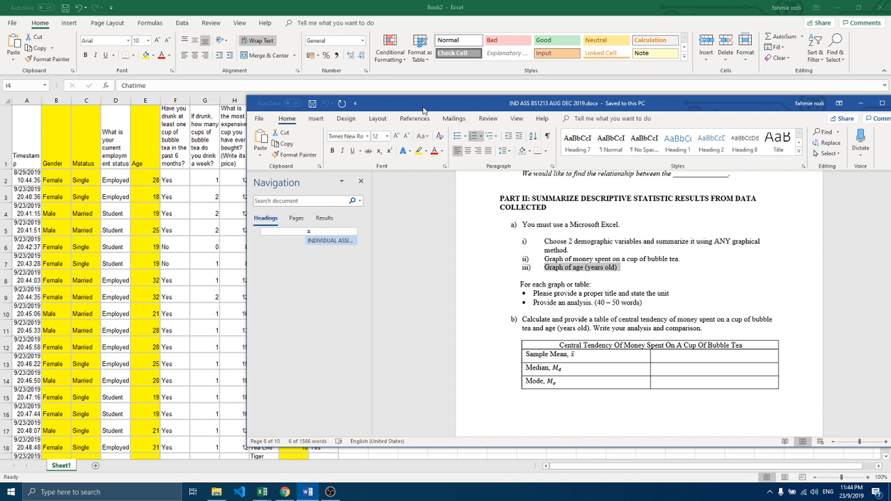
{"action": "left_click_drag", "start_coordinate": [426, 110], "coordinate": [568, 116]}
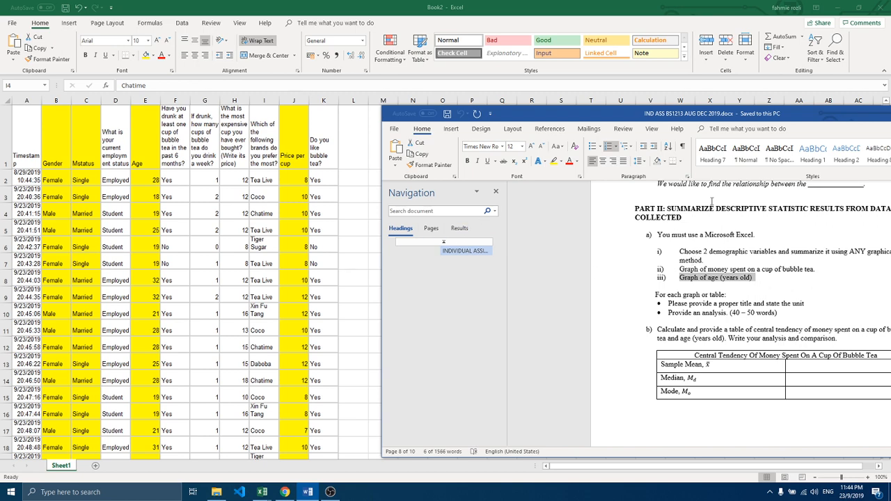
{"action": "left_click_drag", "start_coordinate": [660, 113], "coordinate": [554, 123]}
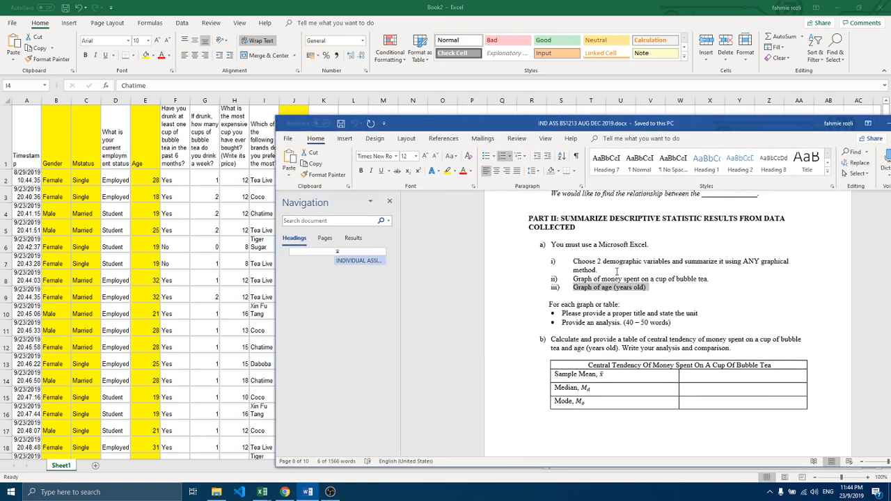
{"action": "left_click", "coordinate": [222, 261]}
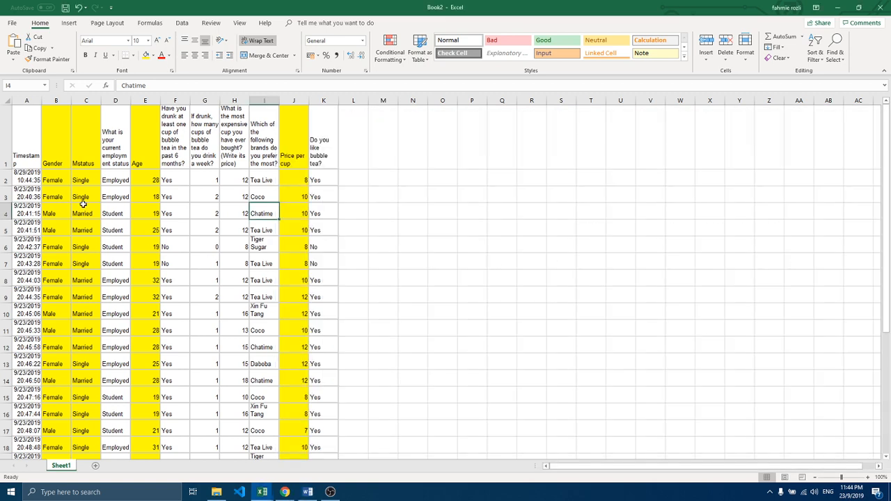
Step: Copy the Gender column from B1 to B32 and paste it into a new worksheet starting at A1
{"action": "left_click_drag", "start_coordinate": [53, 152], "coordinate": [57, 433]}
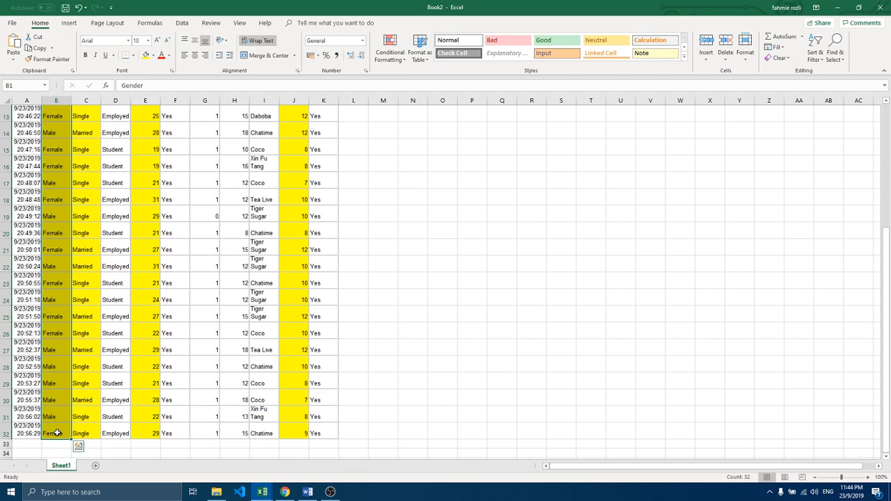
{"action": "key", "text": "ctrl+c"}
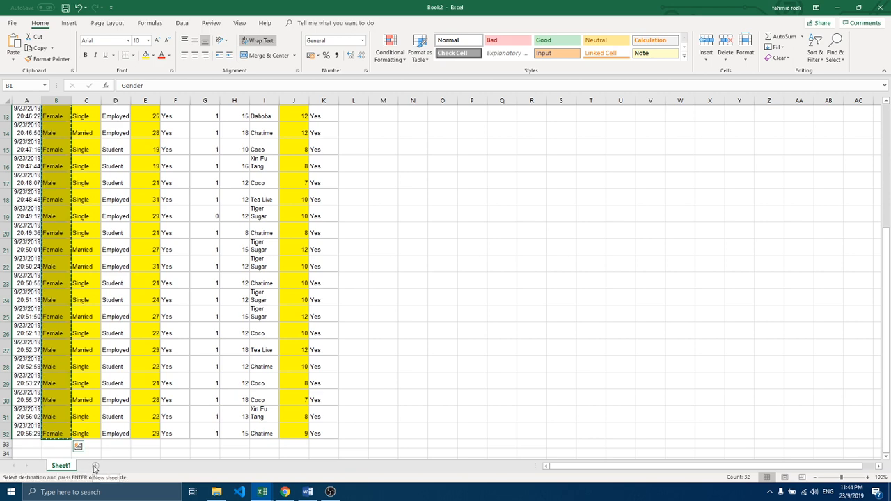
{"action": "left_click", "coordinate": [95, 468]}
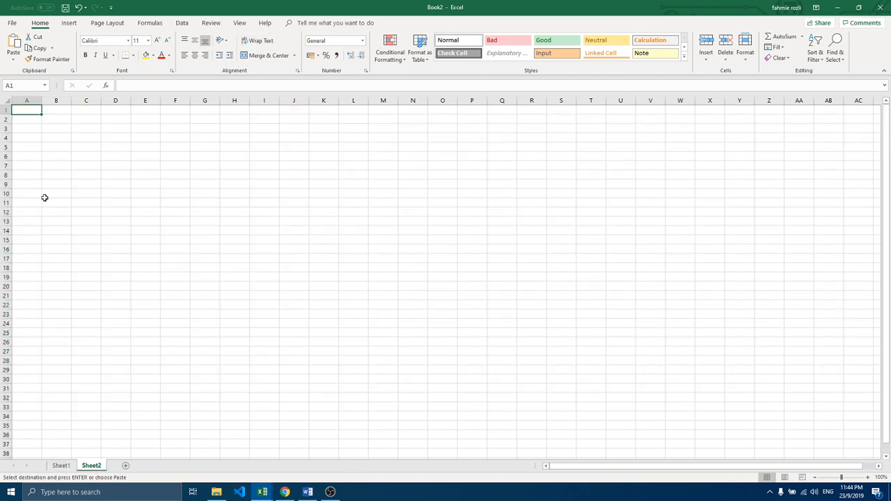
{"action": "key", "text": "ctrl+v"}
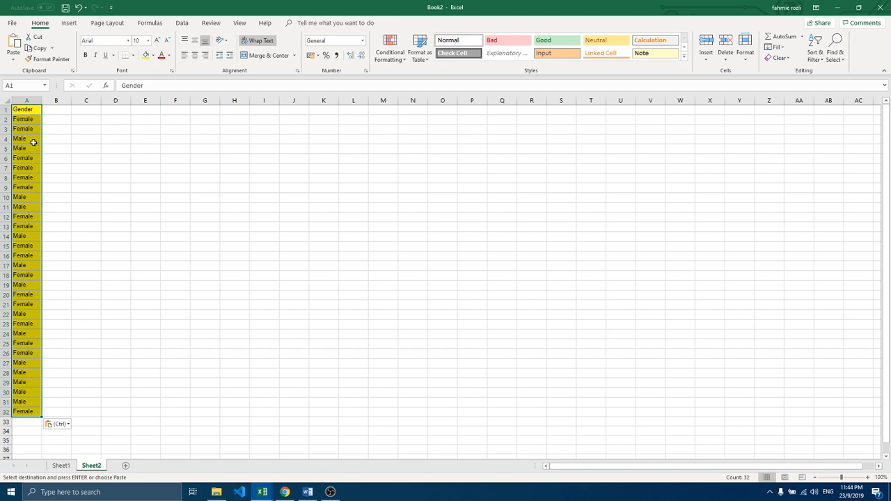
Step: Make the Gender header in A1 of the new worksheet bold
{"action": "left_click", "coordinate": [31, 139]}
{"action": "left_click", "coordinate": [28, 111]}
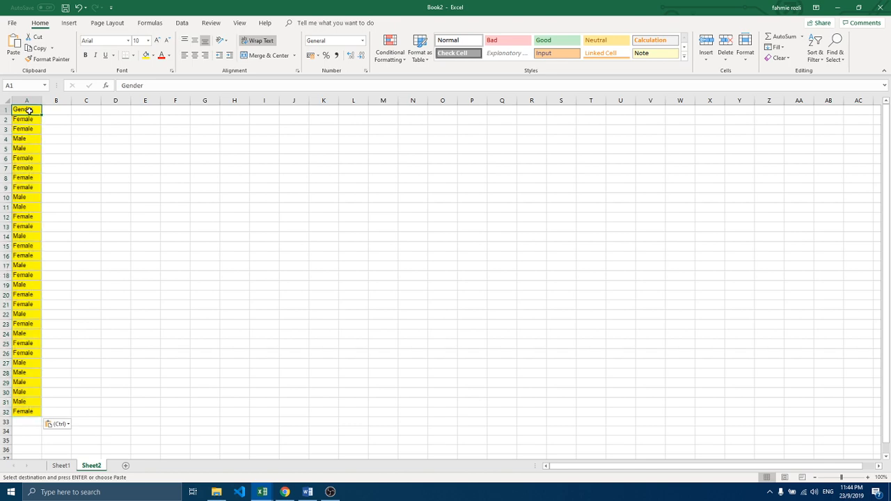
{"action": "left_click", "coordinate": [85, 55]}
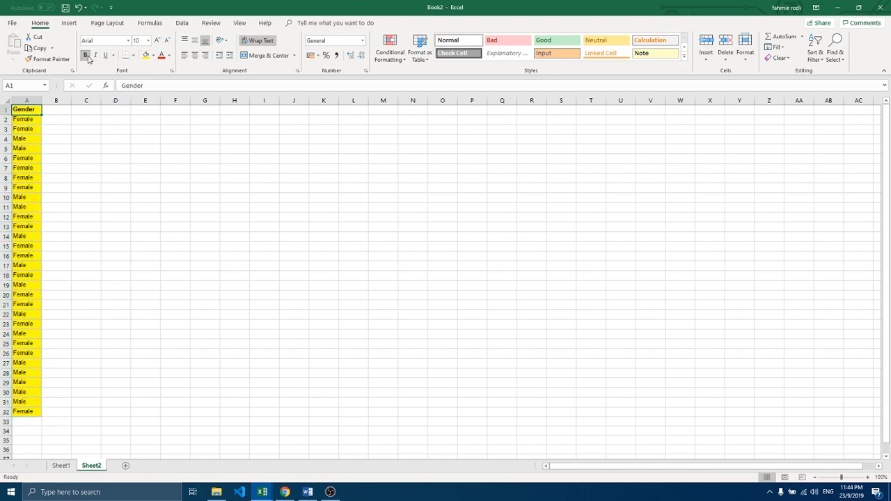
Step: Create a PivotTable from A1:A32 on a new worksheet, with Gender as rows and Count of Gender as values
{"action": "left_click", "coordinate": [33, 138]}
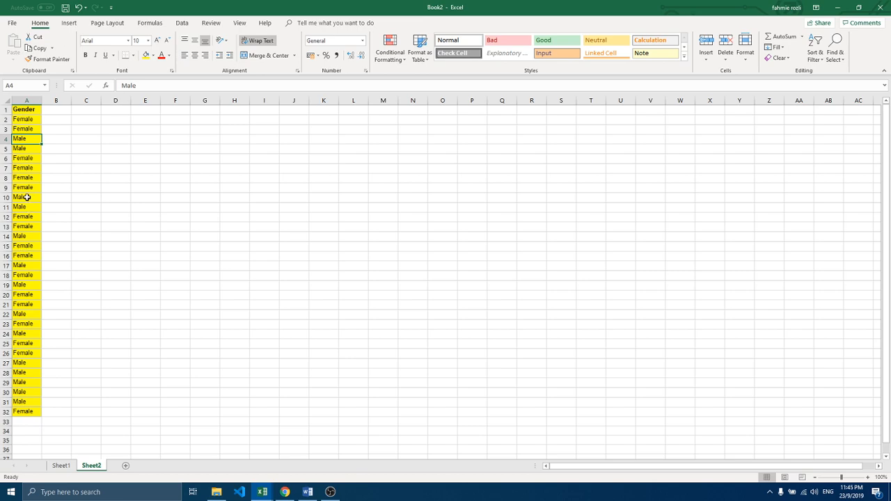
{"action": "left_click", "coordinate": [68, 23]}
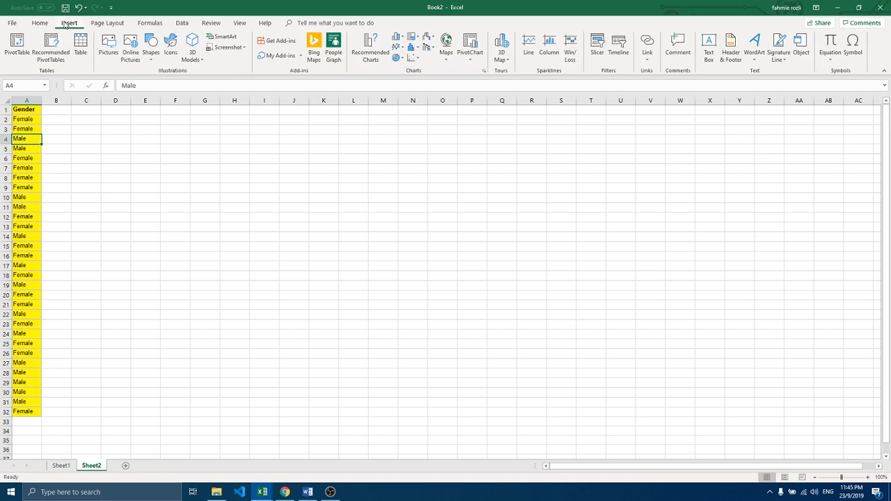
{"action": "left_click", "coordinate": [24, 50]}
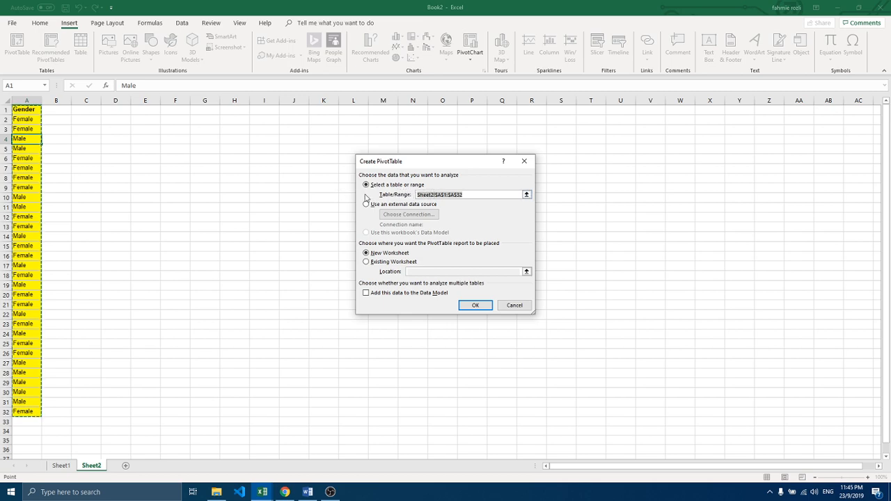
{"action": "left_click", "coordinate": [475, 306]}
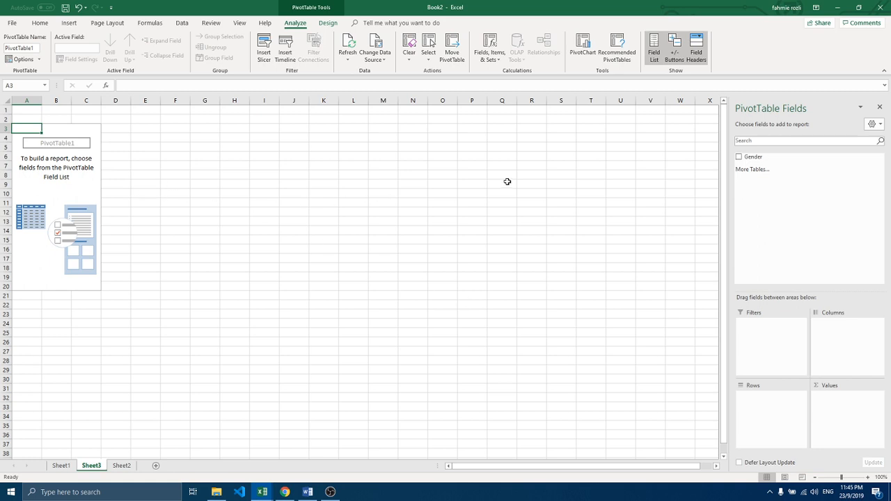
{"action": "left_click", "coordinate": [739, 157]}
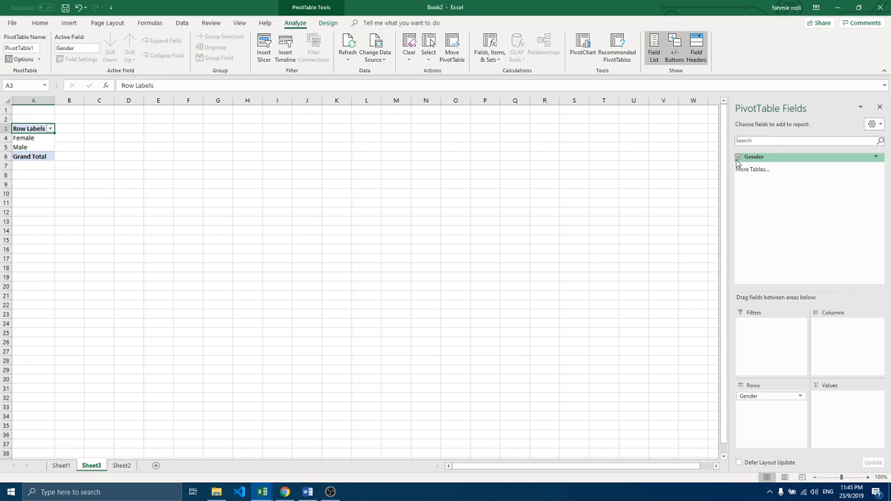
{"action": "left_click_drag", "start_coordinate": [754, 160], "coordinate": [829, 402]}
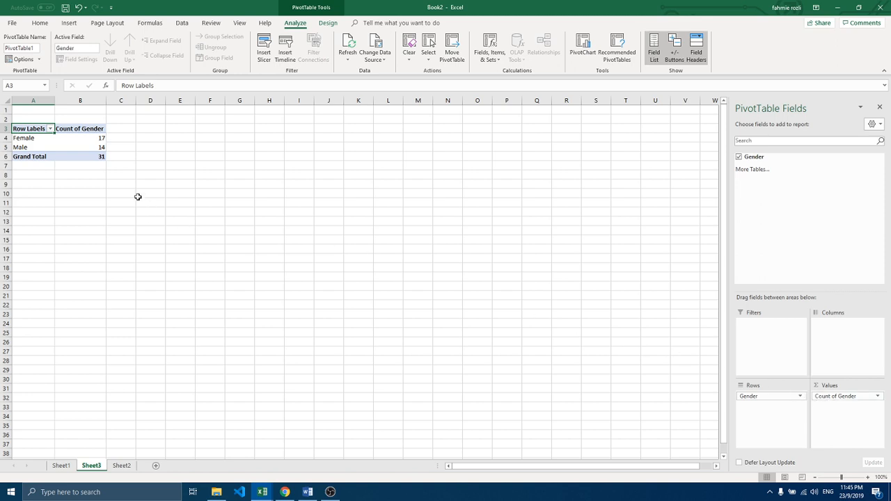
{"action": "mouse_move", "coordinate": [90, 159]}
Step: Switch to the form responses in Google Sheets and check the extent of the survey data
{"action": "mouse_move", "coordinate": [262, 493]}
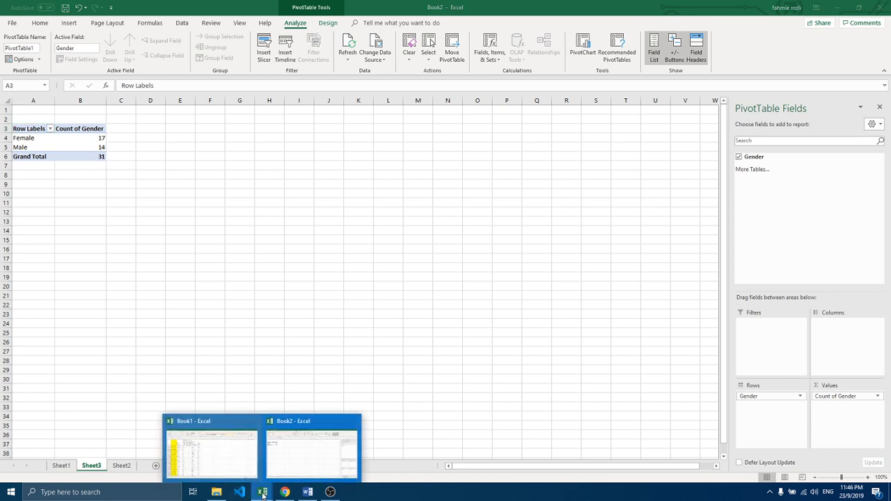
{"action": "left_click", "coordinate": [285, 492]}
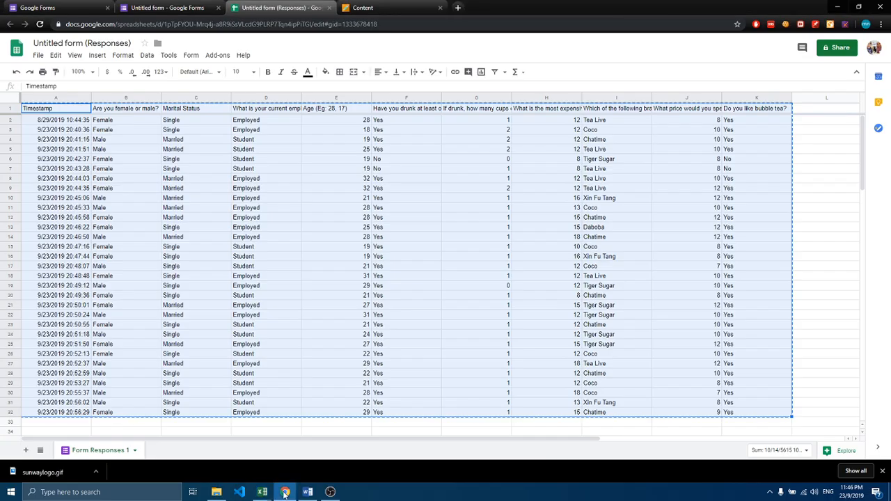
{"action": "left_click", "coordinate": [179, 318]}
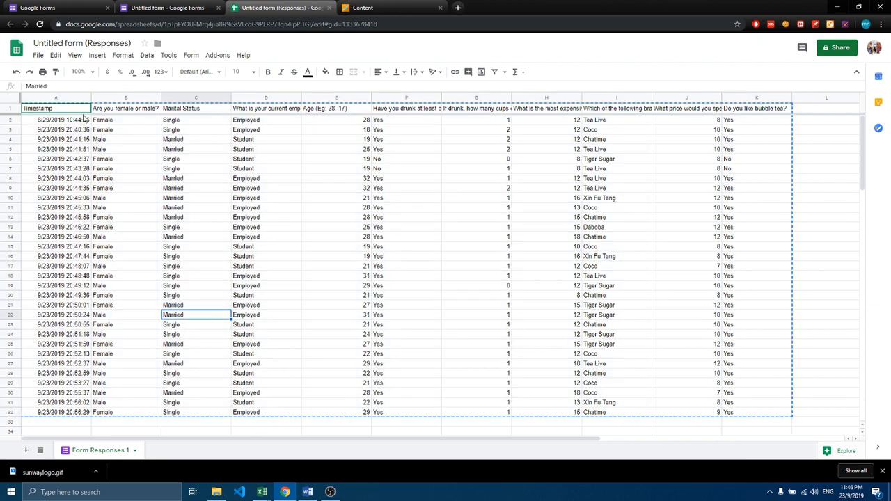
{"action": "left_click_drag", "start_coordinate": [213, 128], "coordinate": [758, 402]}
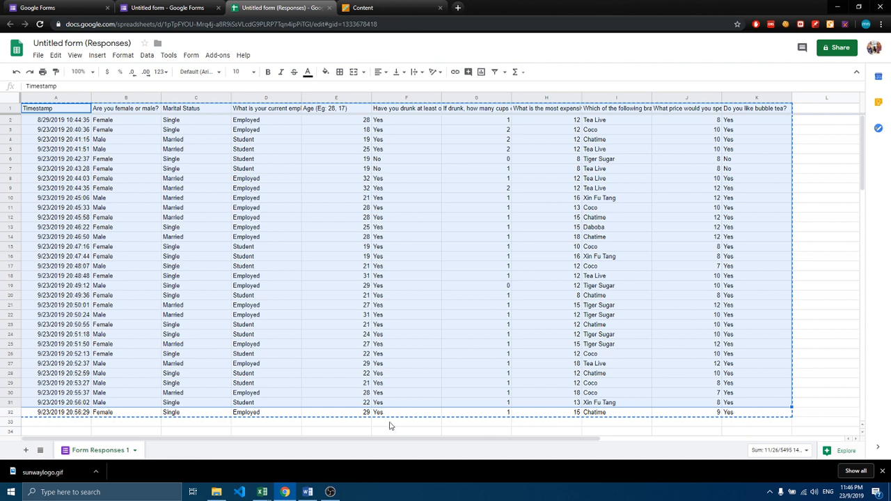
{"action": "left_click", "coordinate": [324, 424]}
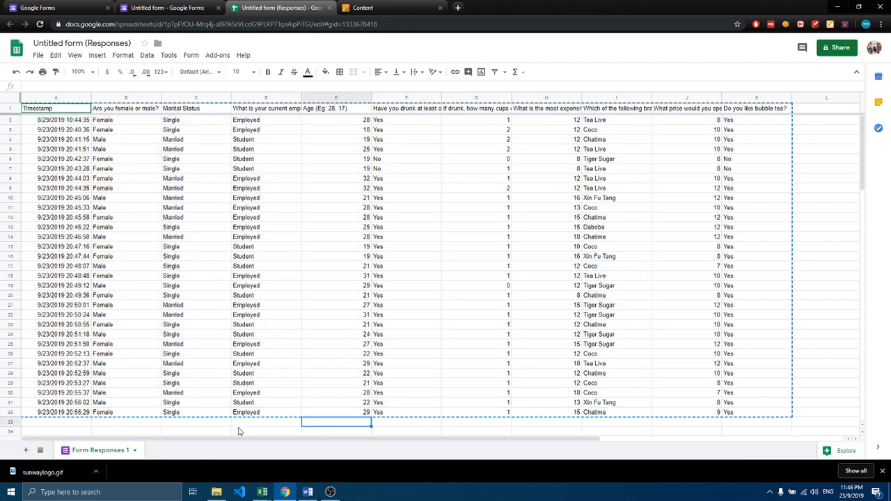
Step: Switch to the Book1 workbook in Excel and delete row 32, the last survey response
{"action": "left_click", "coordinate": [263, 493]}
{"action": "left_click", "coordinate": [222, 459]}
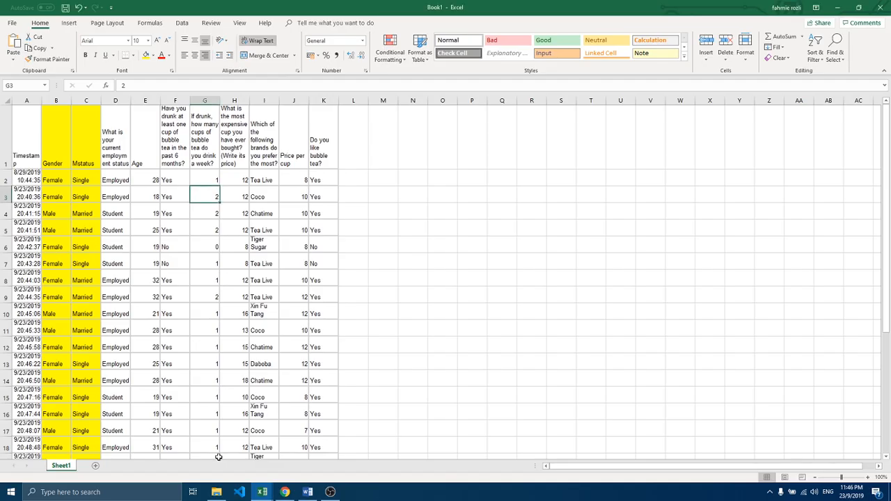
{"action": "scroll", "coordinate": [130, 406], "scroll_direction": "down", "scroll_amount": 15}
{"action": "scroll", "coordinate": [130, 406], "scroll_direction": "up", "scroll_amount": 8}
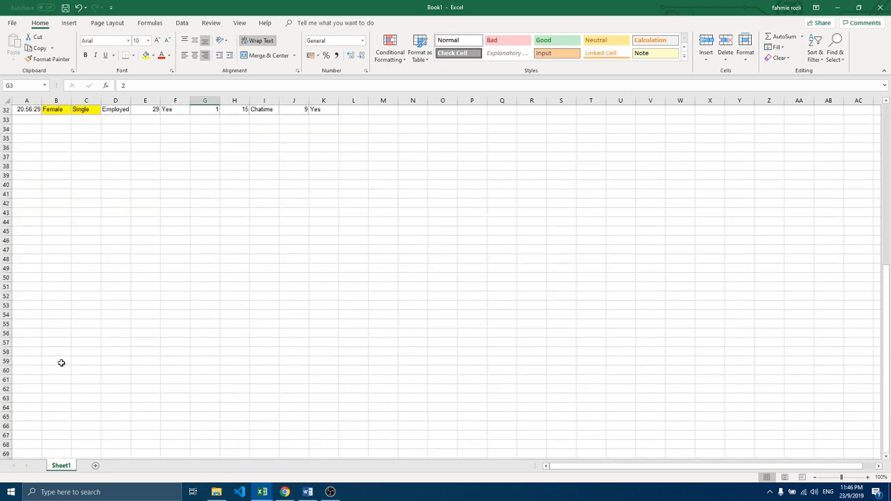
{"action": "right_click", "coordinate": [5, 281]}
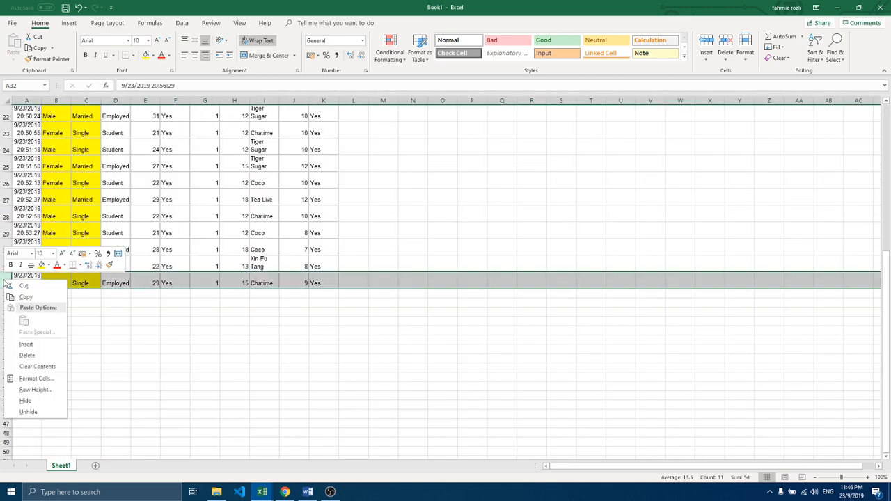
{"action": "left_click", "coordinate": [26, 355]}
Step: Copy the Gender column from B1 to B31 in Book1 and paste it at A1 of a new worksheet
{"action": "scroll", "coordinate": [89, 329], "scroll_direction": "up", "scroll_amount": 5}
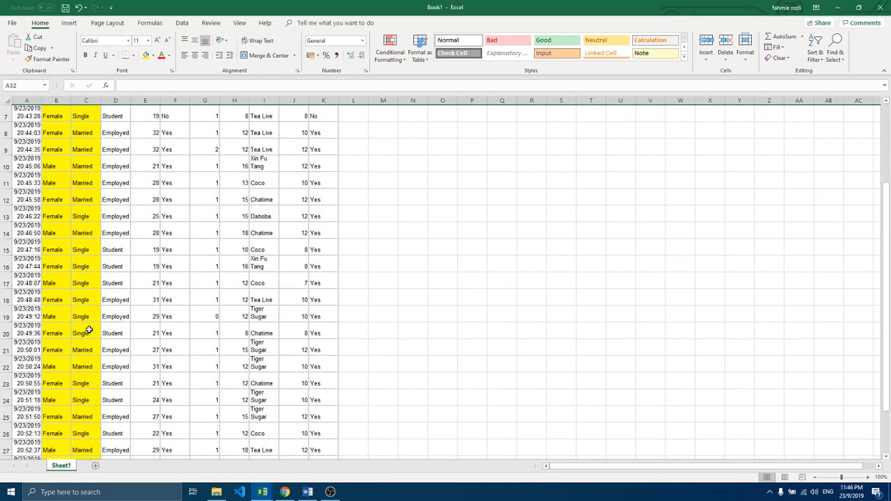
{"action": "scroll", "coordinate": [89, 330], "scroll_direction": "up", "scroll_amount": 2}
{"action": "left_click", "coordinate": [63, 160]}
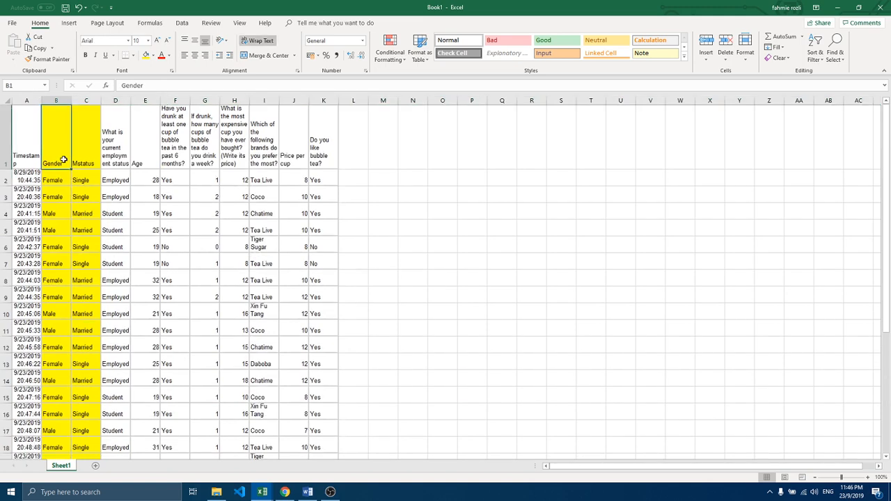
{"action": "key", "text": "ctrl+shift+Down"}
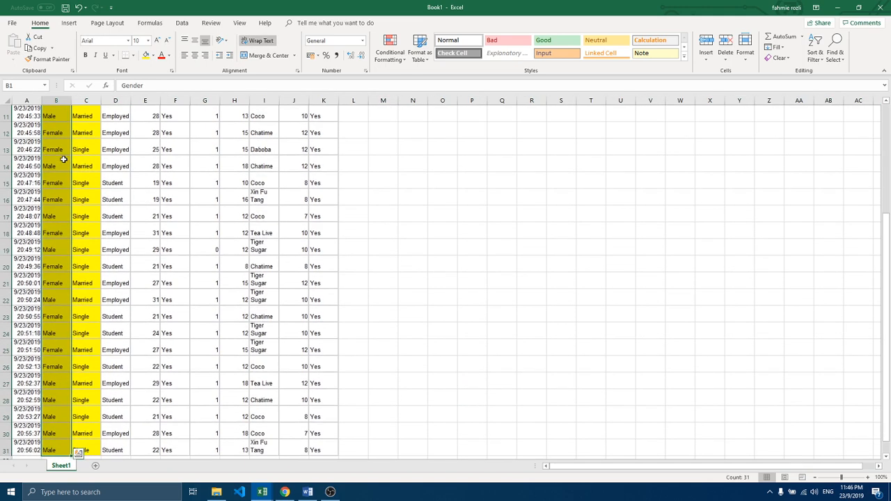
{"action": "key", "text": "ctrl+c"}
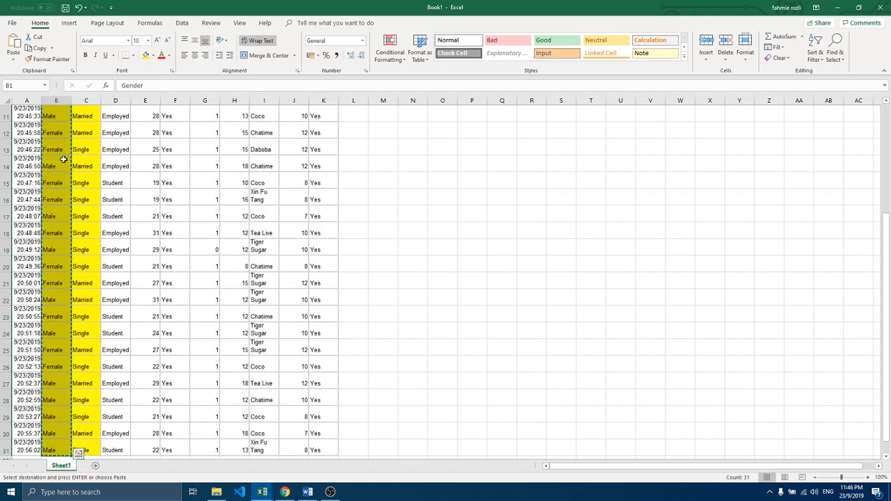
{"action": "left_click", "coordinate": [95, 466]}
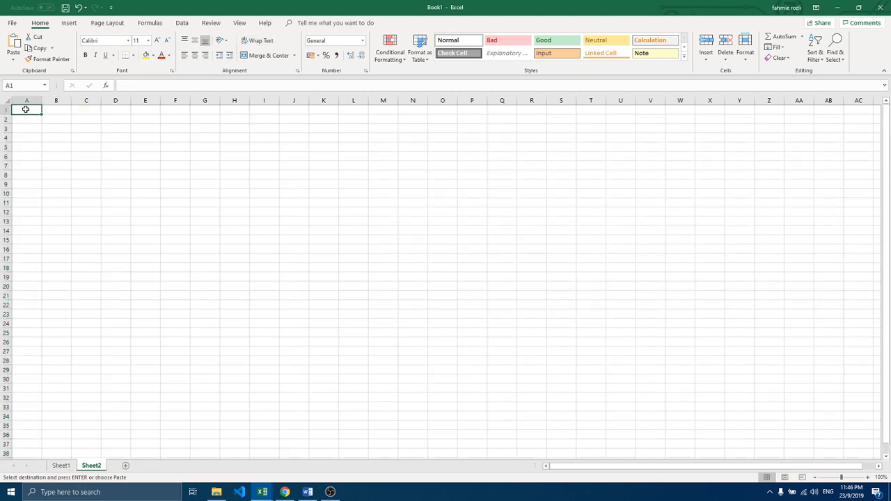
{"action": "key", "text": "ctrl+v"}
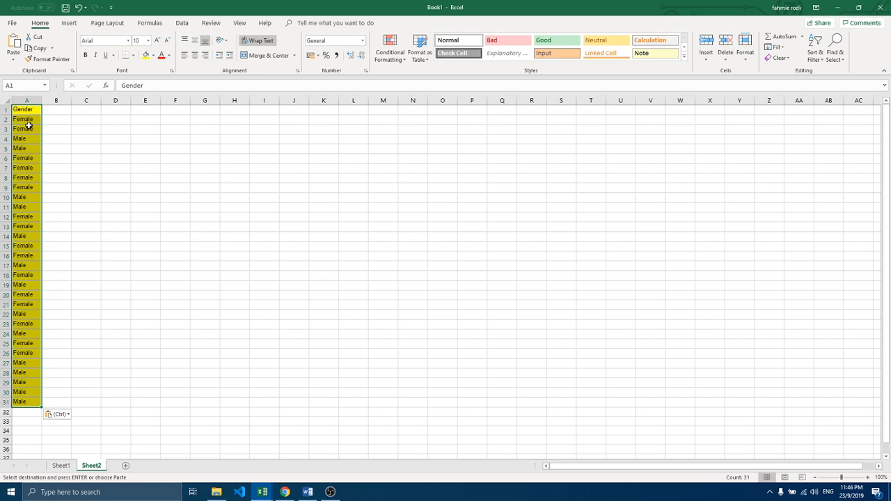
Step: Create a PivotTable from A1:A31 on a new worksheet, with Gender as rows and Count of Gender as values
{"action": "left_click", "coordinate": [29, 129]}
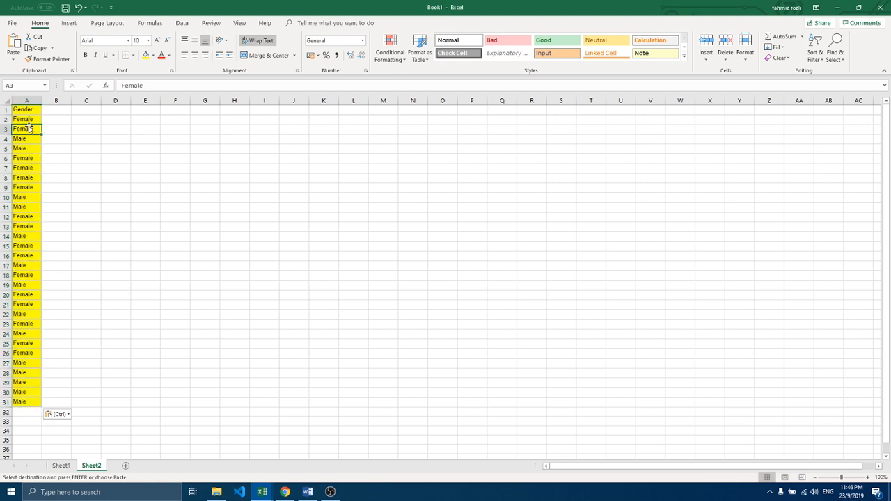
{"action": "left_click", "coordinate": [69, 23]}
{"action": "left_click", "coordinate": [17, 46]}
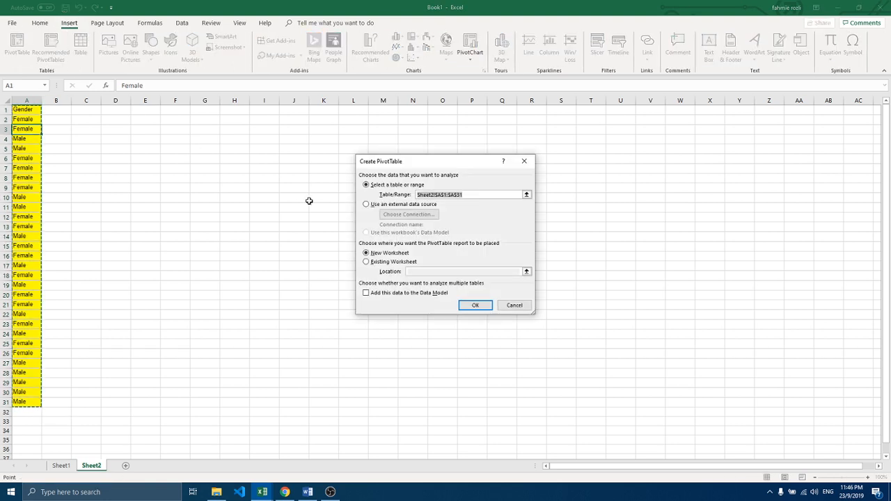
{"action": "left_click", "coordinate": [473, 305]}
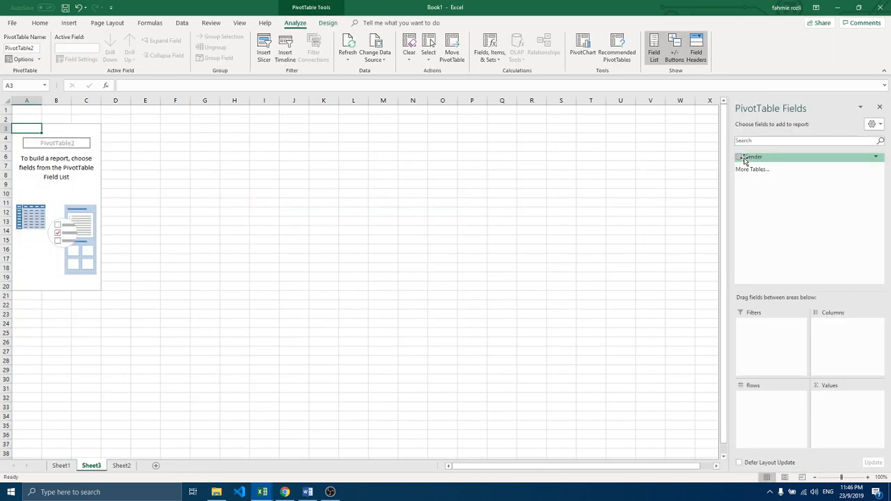
{"action": "left_click", "coordinate": [739, 157]}
{"action": "left_click_drag", "start_coordinate": [751, 159], "coordinate": [838, 399]}
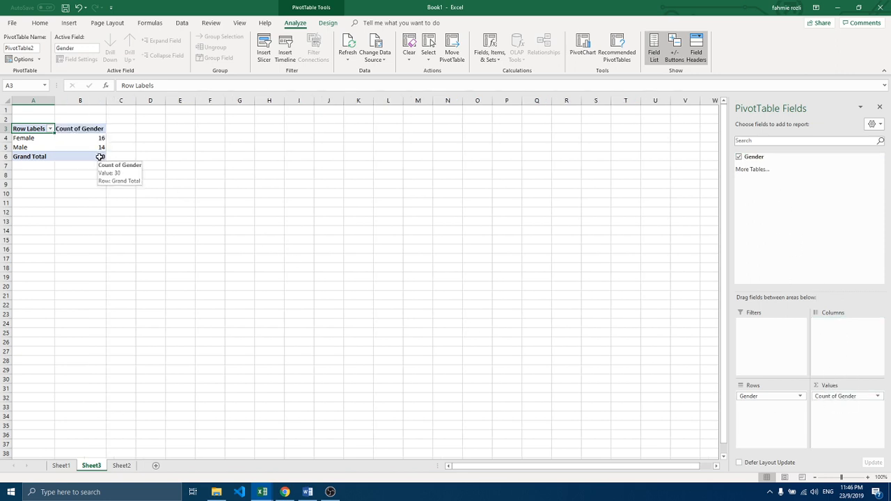
Step: Insert a 3-D pie chart from the Female and Male counts in A4:B5 of the PivotTable
{"action": "mouse_move", "coordinate": [101, 140]}
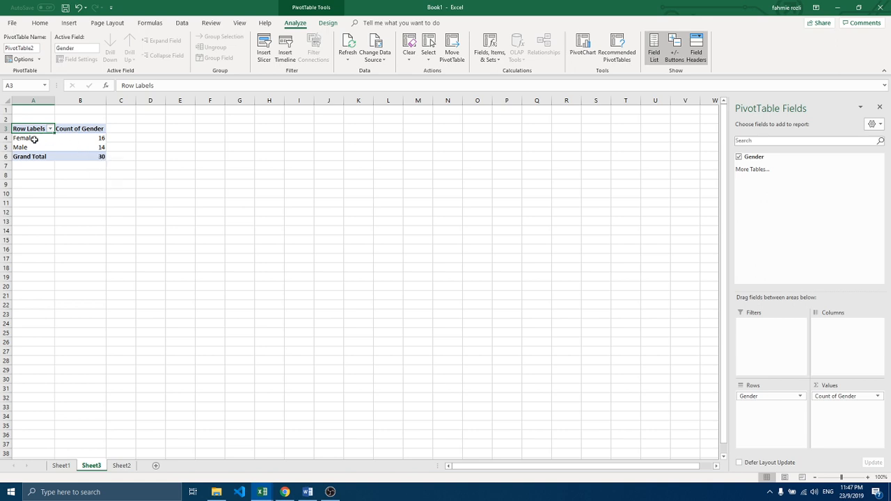
{"action": "left_click_drag", "start_coordinate": [16, 138], "coordinate": [60, 145]}
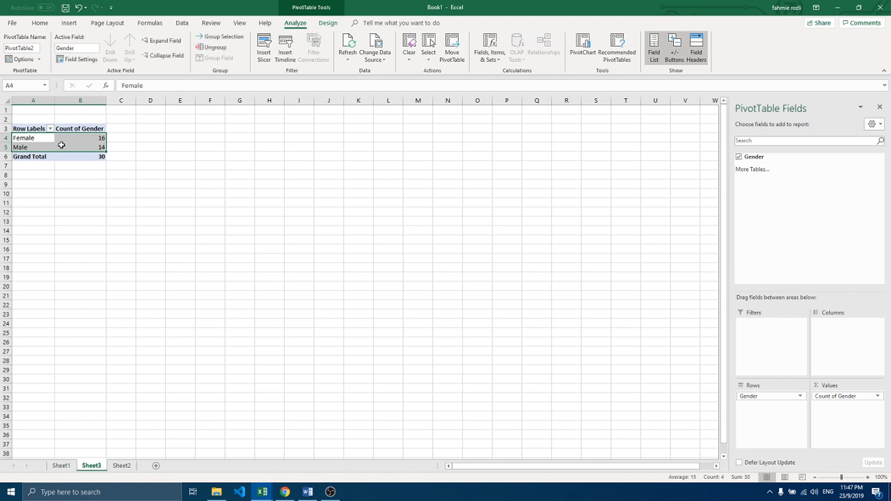
{"action": "left_click", "coordinate": [65, 24]}
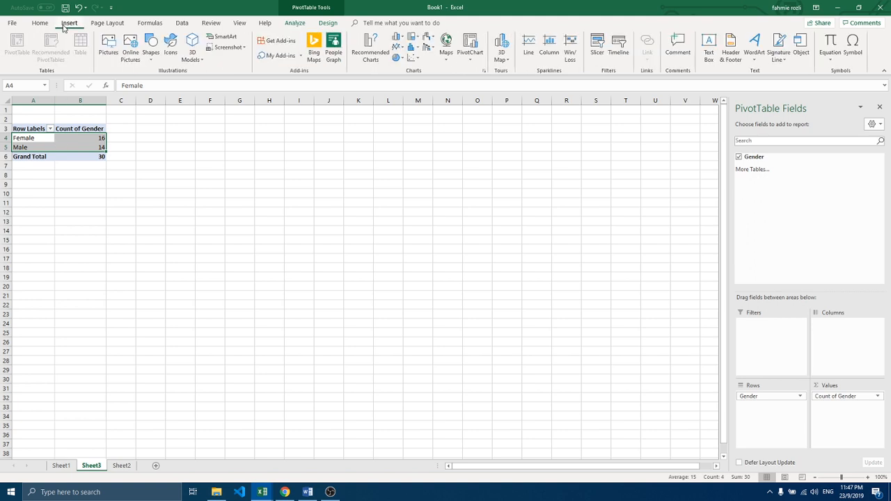
{"action": "left_click", "coordinate": [400, 59]}
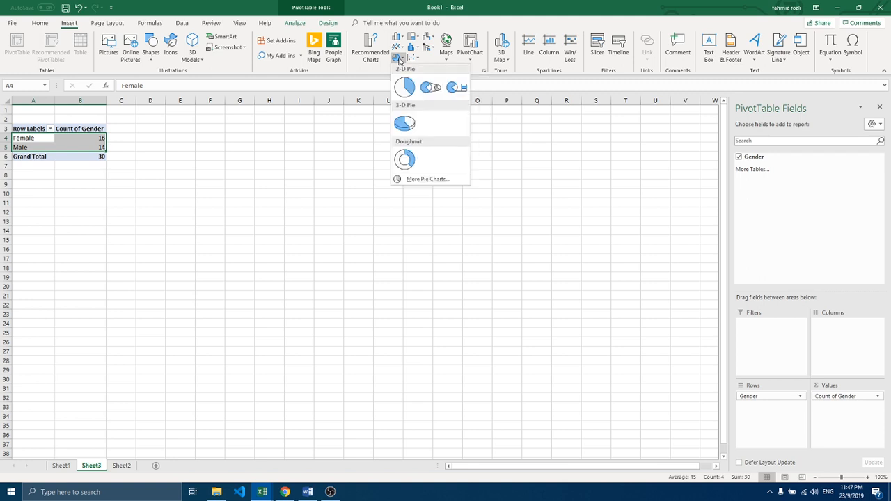
{"action": "left_click", "coordinate": [407, 123]}
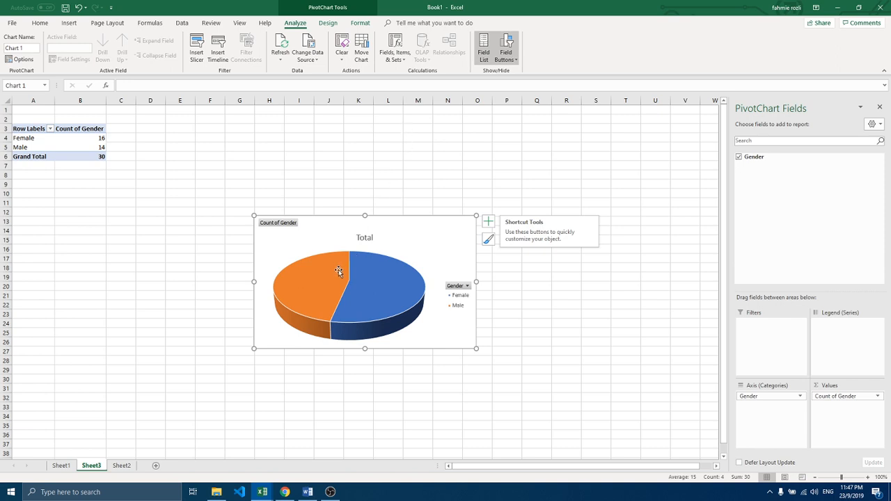
Step: Apply the white 3-D pie style with percentage labels outside the slices to the gender pie chart, and enlarge the chart
{"action": "mouse_move", "coordinate": [338, 271]}
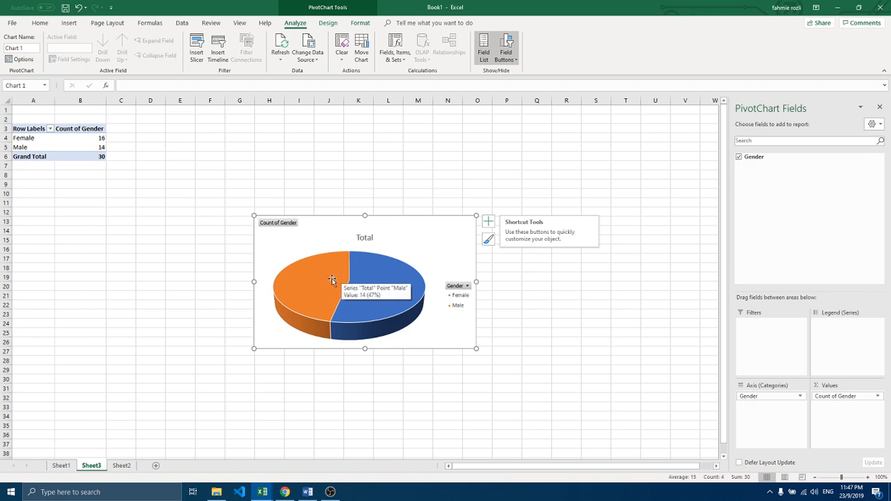
{"action": "left_click", "coordinate": [330, 24]}
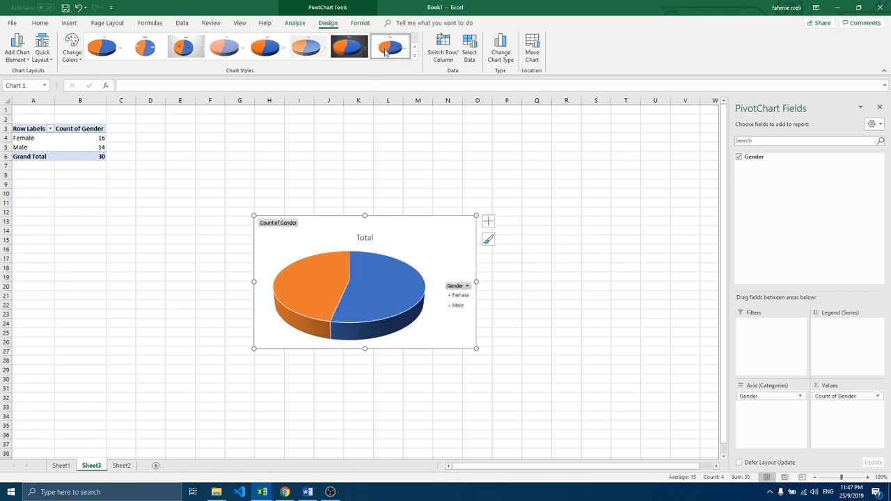
{"action": "left_click", "coordinate": [390, 47]}
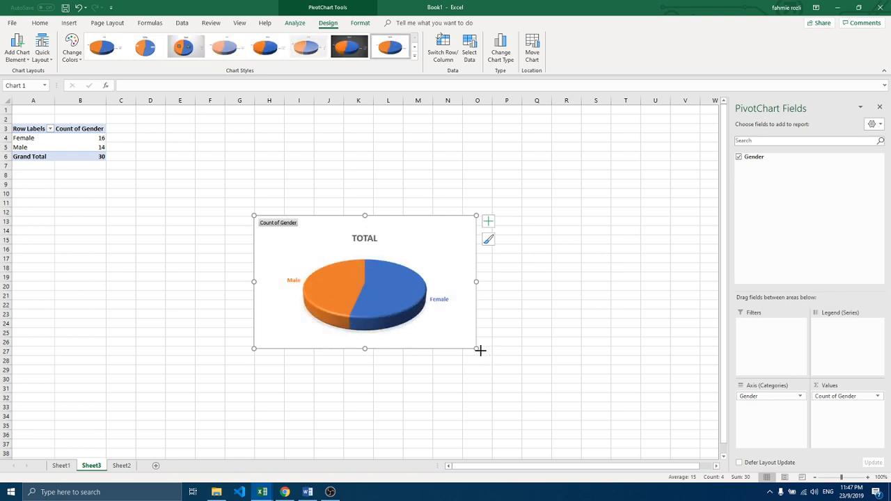
{"action": "left_click_drag", "start_coordinate": [477, 349], "coordinate": [580, 407]}
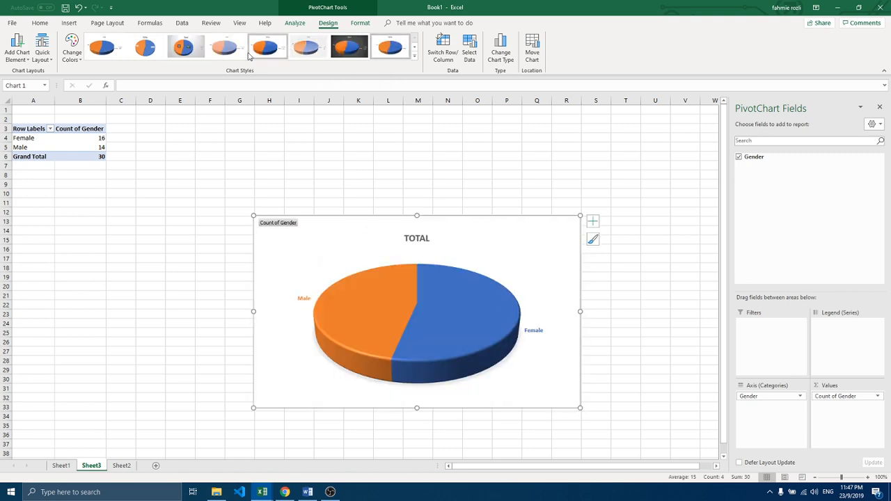
{"action": "left_click", "coordinate": [184, 48]}
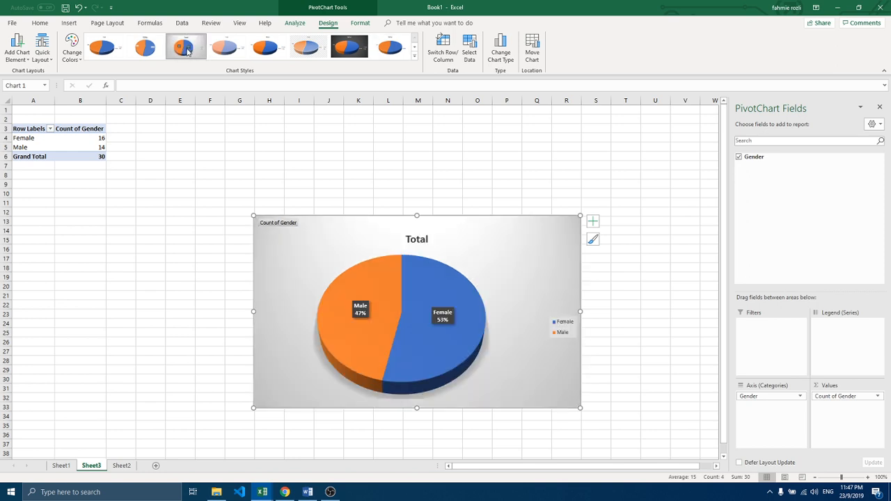
{"action": "left_click", "coordinate": [381, 55]}
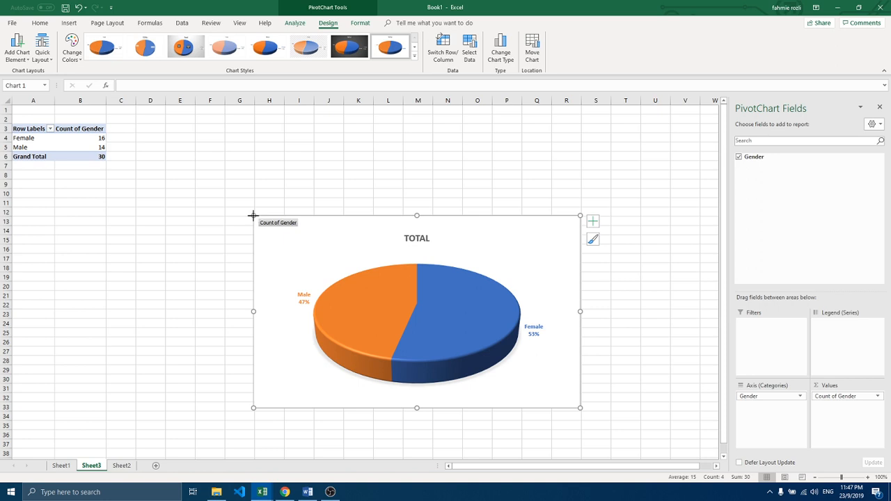
{"action": "left_click_drag", "start_coordinate": [254, 216], "coordinate": [225, 167]}
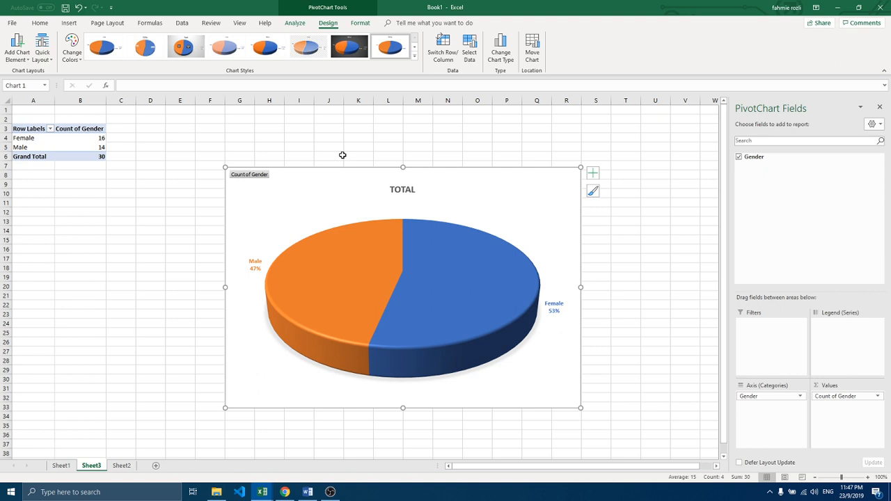
Step: Replace the pie chart's title with THE PIE CHART OF AGE and deselect the chart
{"action": "left_click", "coordinate": [394, 191]}
{"action": "double_click", "coordinate": [394, 191]}
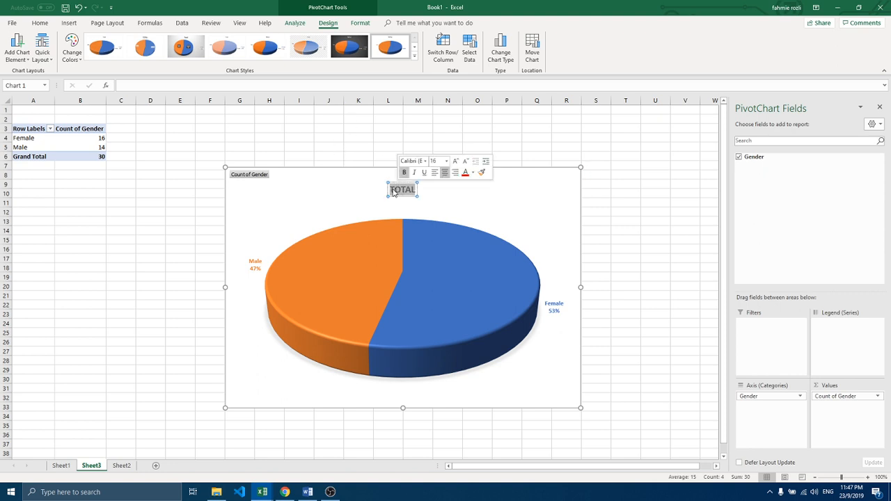
{"action": "type", "text": "THE"}
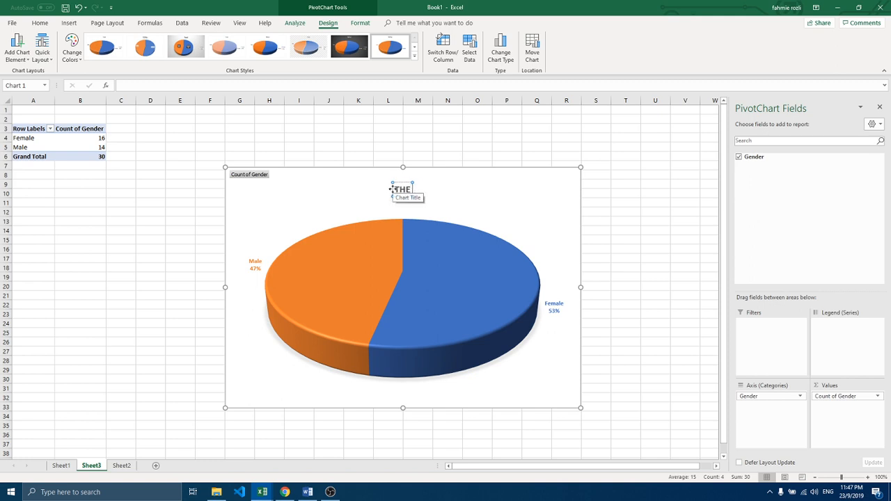
{"action": "type", "text": " PIE CHART"}
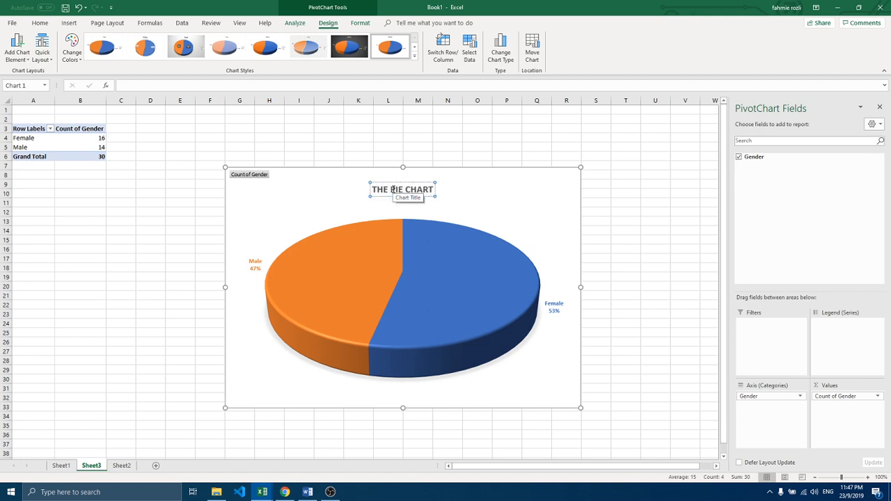
{"action": "type", "text": " OF"}
{"action": "type", "text": "AGE"}
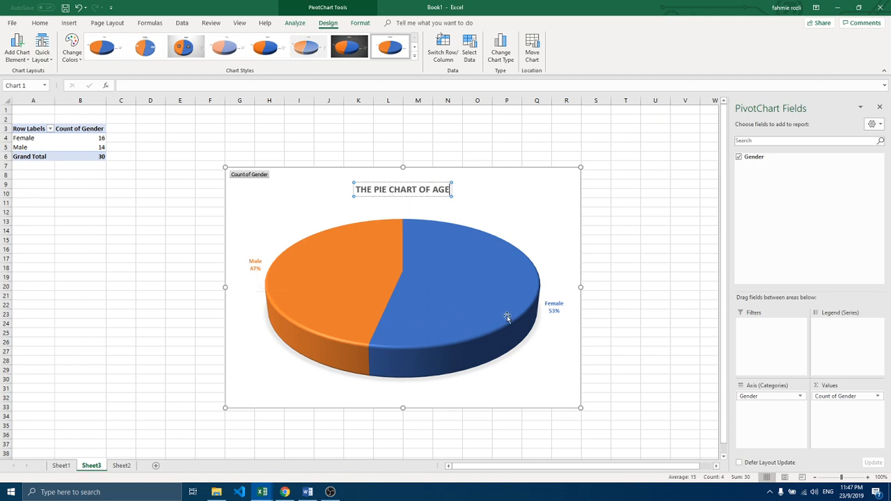
{"action": "mouse_move", "coordinate": [524, 317]}
{"action": "left_click", "coordinate": [595, 205]}
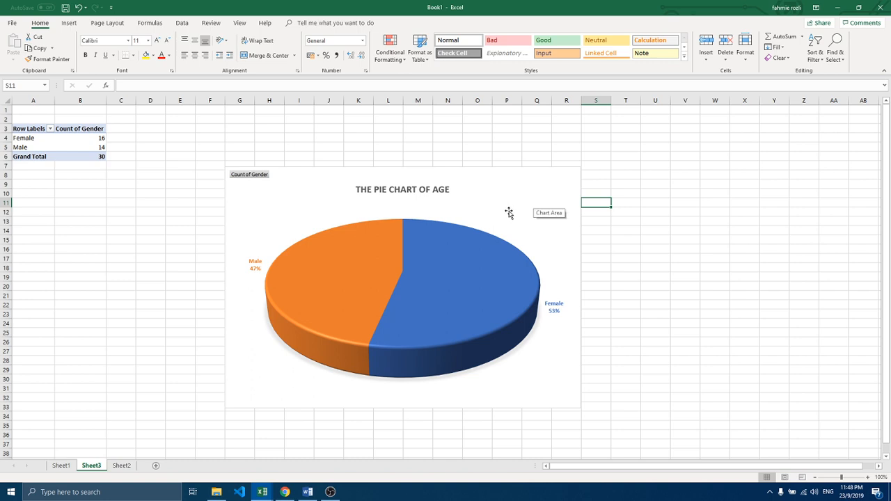
Step: Review the survey data in Sheet1, the original responses in Google Sheets, and the PivotTable and gender column sheets in Book1
{"action": "left_click", "coordinate": [60, 465]}
{"action": "scroll", "coordinate": [129, 320], "scroll_direction": "up", "scroll_amount": 4}
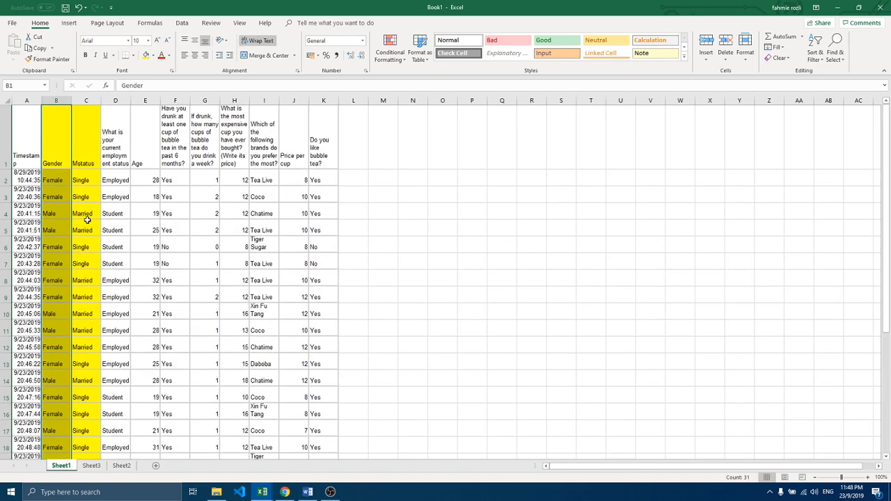
{"action": "left_click", "coordinate": [285, 492]}
{"action": "mouse_move", "coordinate": [262, 492]}
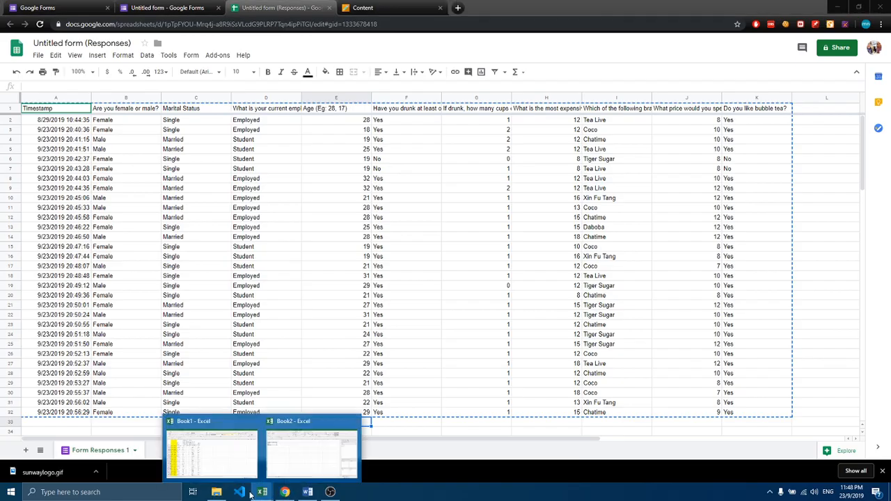
{"action": "left_click", "coordinate": [227, 456]}
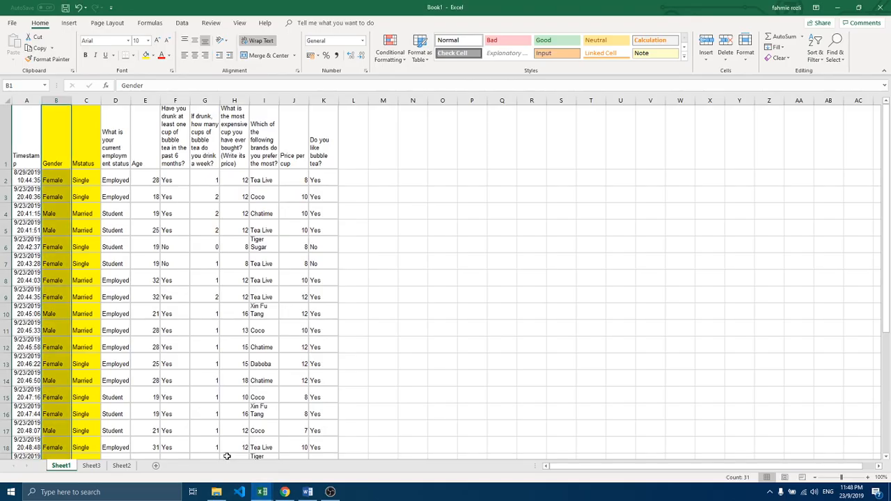
{"action": "left_click", "coordinate": [91, 465]}
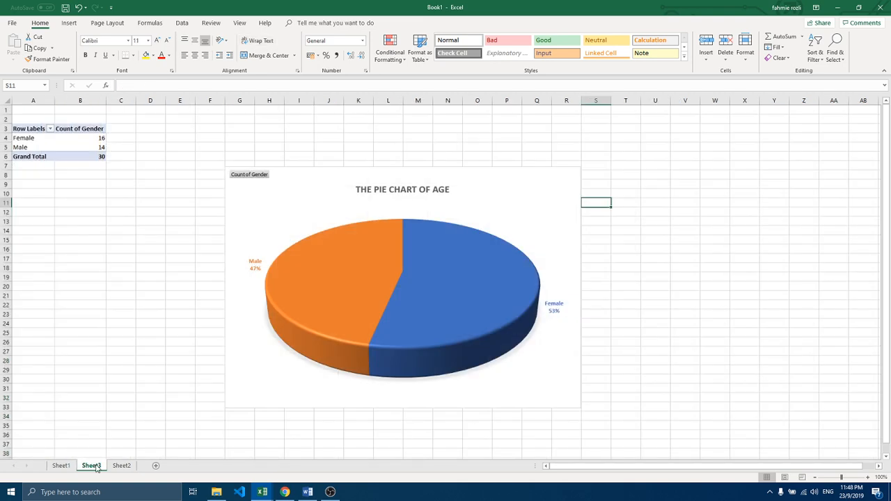
{"action": "left_click", "coordinate": [121, 464]}
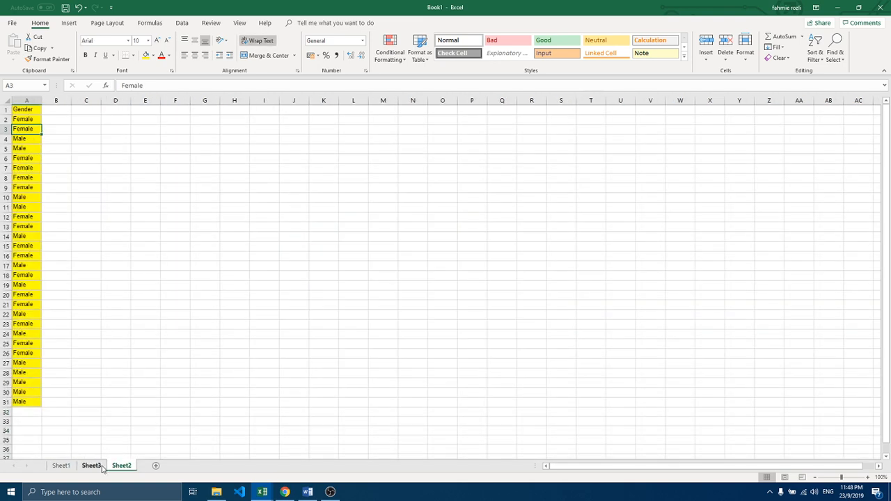
Step: Copy the pie chart from Sheet3, switch to Word and create a blank document in a maximized window
{"action": "left_click", "coordinate": [93, 465]}
{"action": "left_click", "coordinate": [318, 181]}
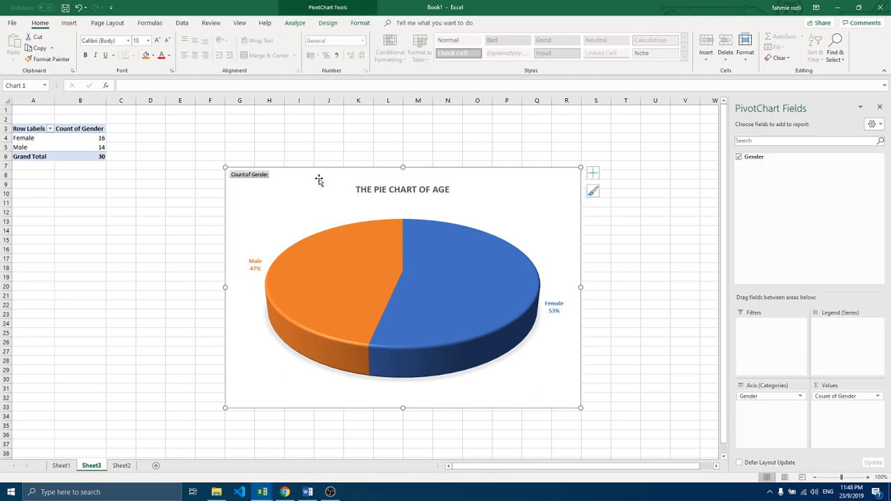
{"action": "key", "text": "ctrl+c"}
{"action": "left_click", "coordinate": [307, 491]}
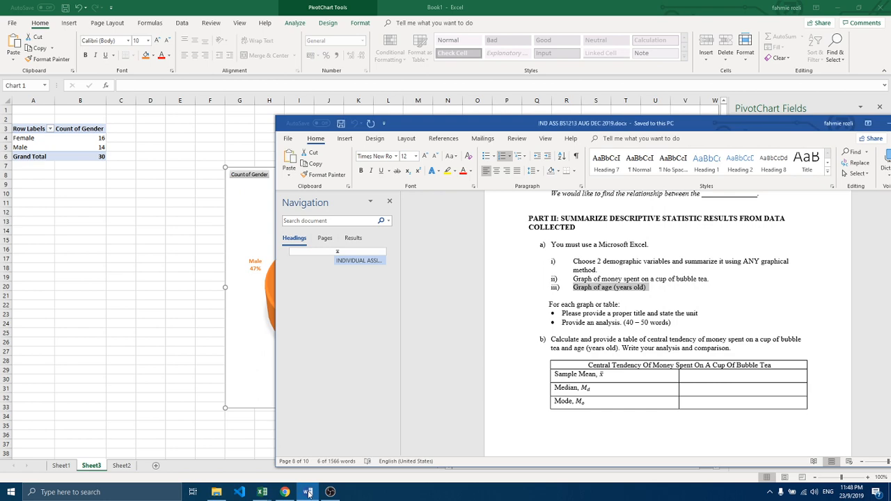
{"action": "left_click", "coordinate": [289, 139]}
{"action": "left_click", "coordinate": [301, 180]}
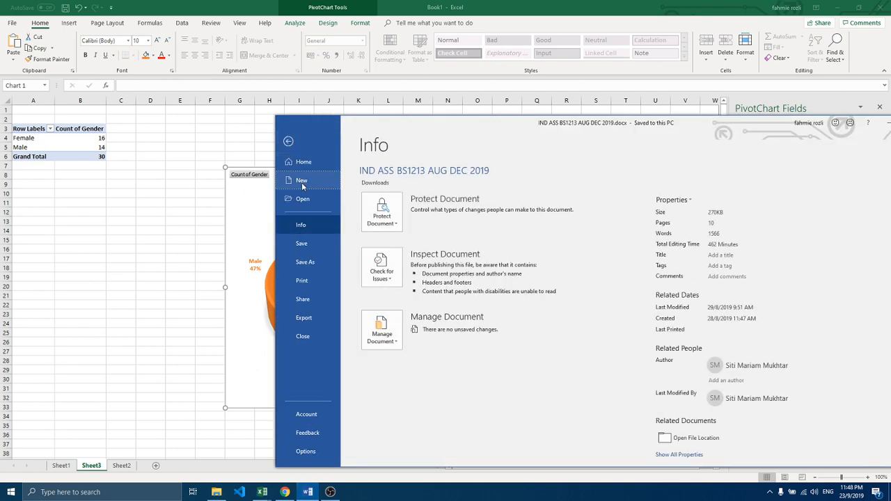
{"action": "left_click", "coordinate": [404, 233]}
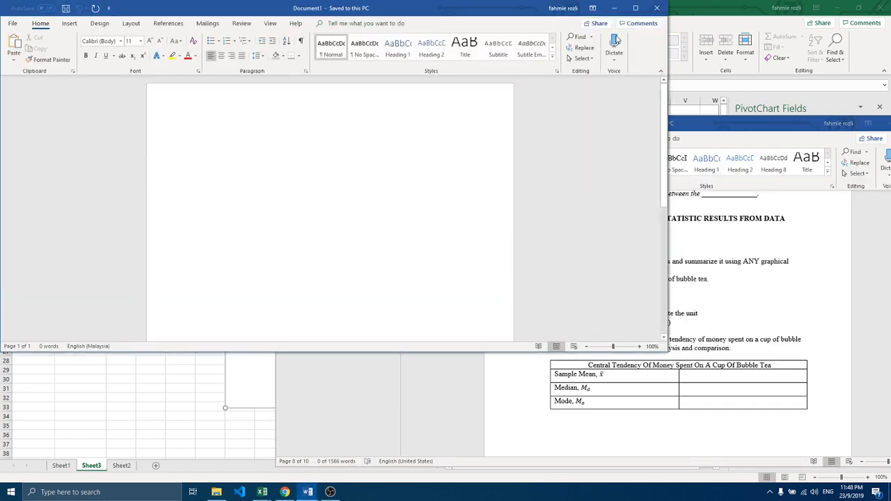
{"action": "left_click", "coordinate": [635, 8]}
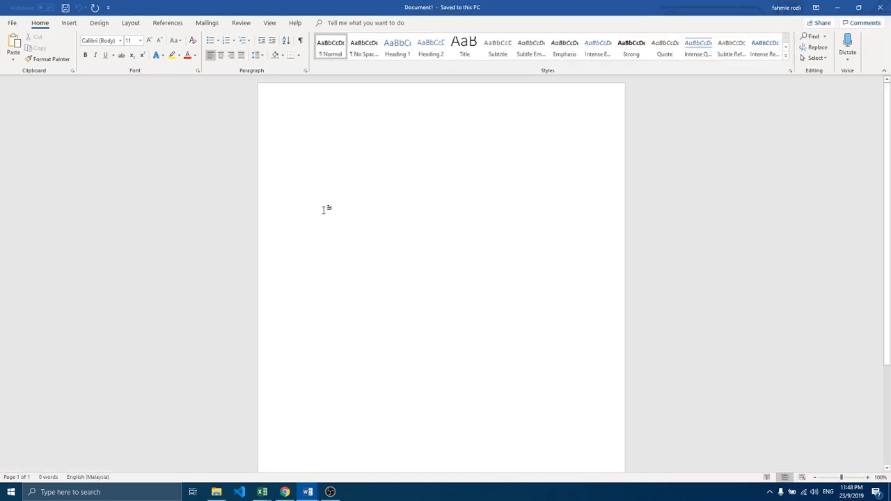
Step: Add three blank lines to the new document and paste the copied pie chart below them
{"action": "key", "text": "Return"}
{"action": "key", "text": "Return"}
{"action": "key", "text": "Return"}
{"action": "key", "text": "ctrl+v"}
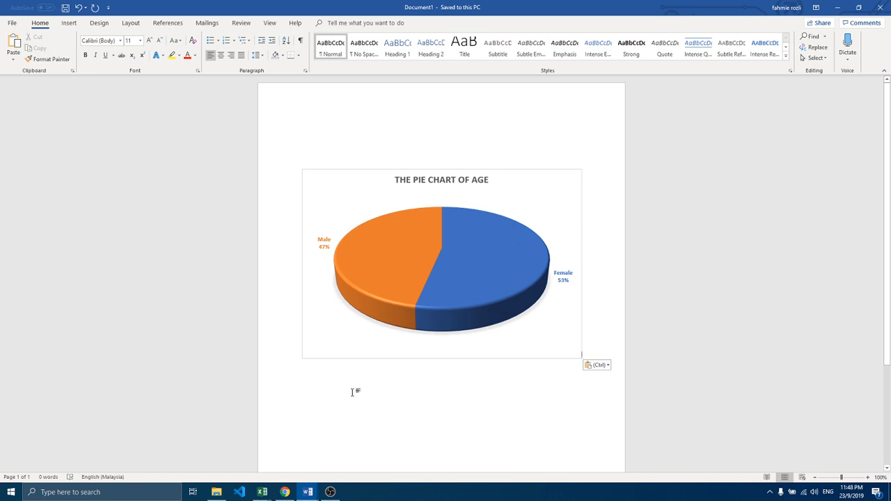
{"action": "mouse_move", "coordinate": [355, 284]}
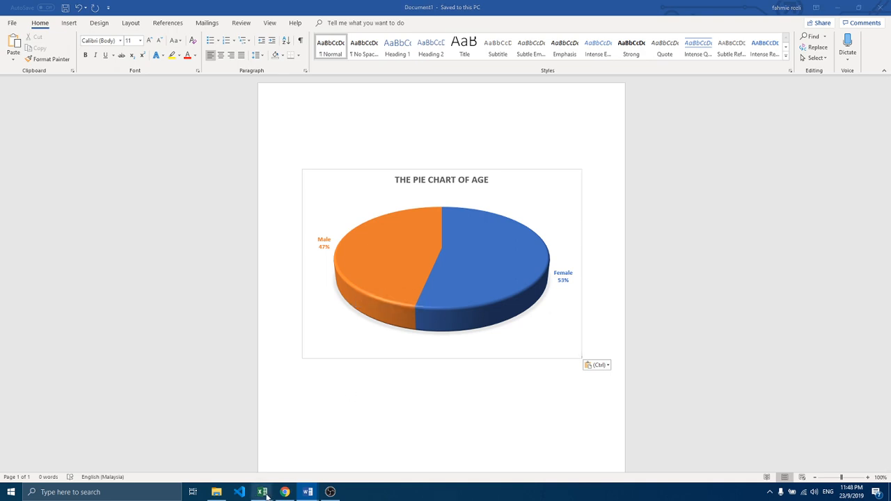
Step: Copy the heading PART II: SUMMARIZE DESCRIPTIVE STATISTIC RESULTS FROM DATA COLLECTED from the assignment document and paste it above the chart in Document1
{"action": "mouse_move", "coordinate": [264, 490]}
{"action": "mouse_move", "coordinate": [307, 491]}
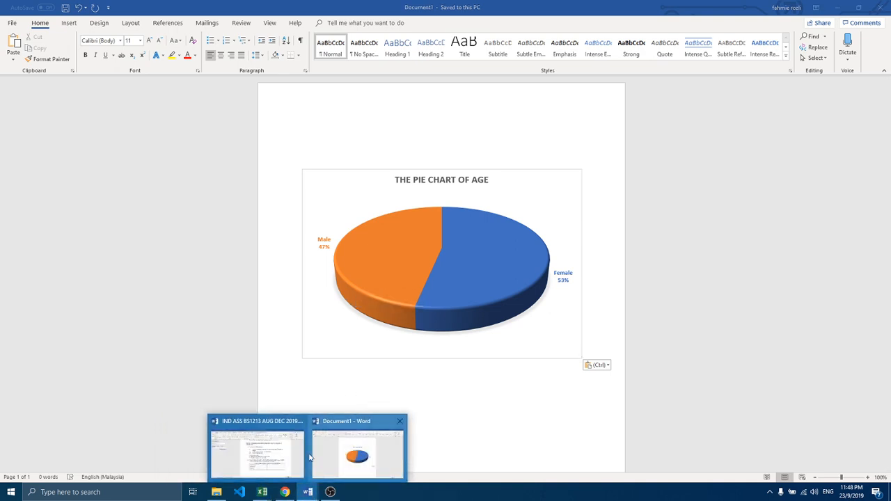
{"action": "left_click", "coordinate": [291, 455]}
{"action": "left_click_drag", "start_coordinate": [523, 217], "coordinate": [596, 227]}
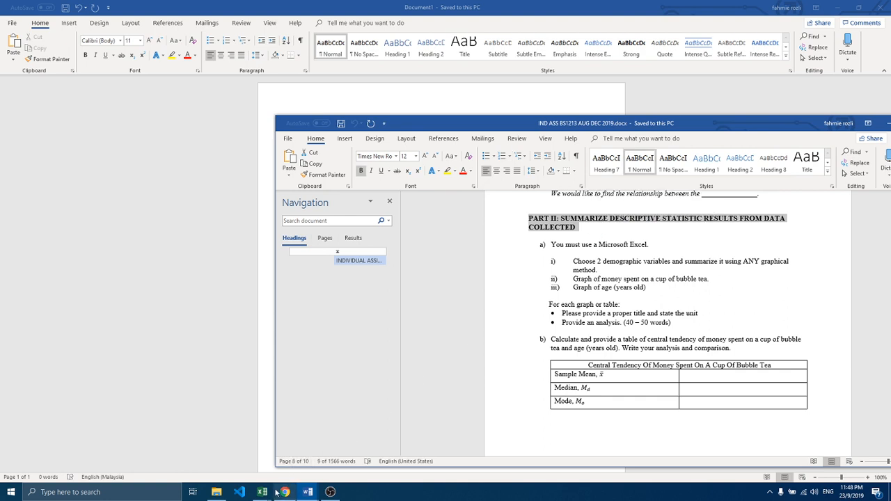
{"action": "mouse_move", "coordinate": [307, 492]}
{"action": "left_click", "coordinate": [342, 452]}
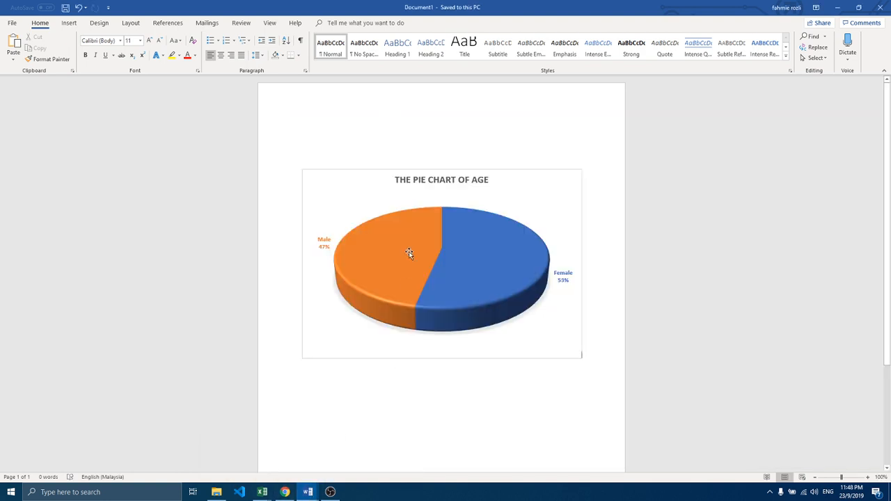
{"action": "key", "text": "ctrl+v"}
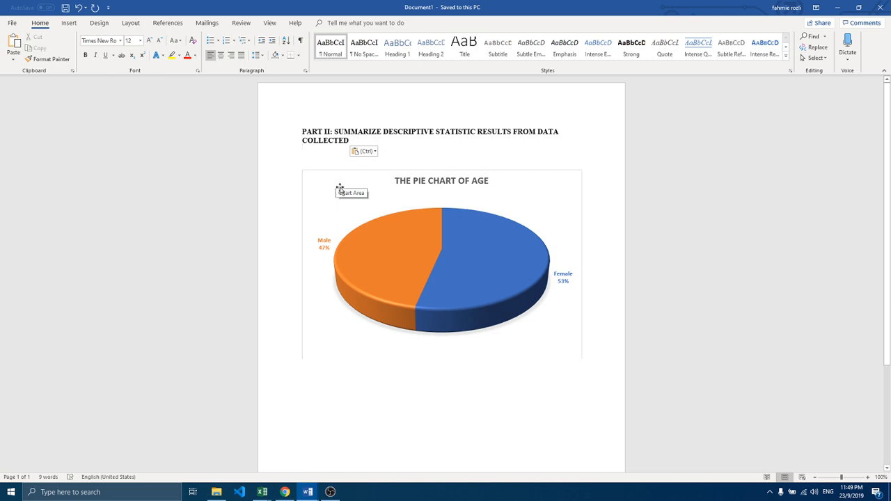
Step: Shrink the pasted pie chart and centre it horizontally on the page
{"action": "left_click", "coordinate": [581, 358]}
{"action": "left_click_drag", "start_coordinate": [580, 357], "coordinate": [543, 318]}
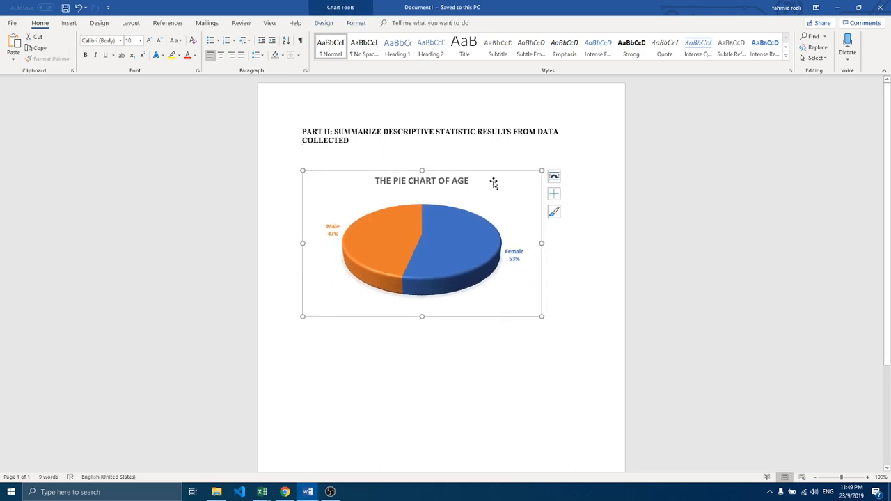
{"action": "left_click", "coordinate": [220, 55]}
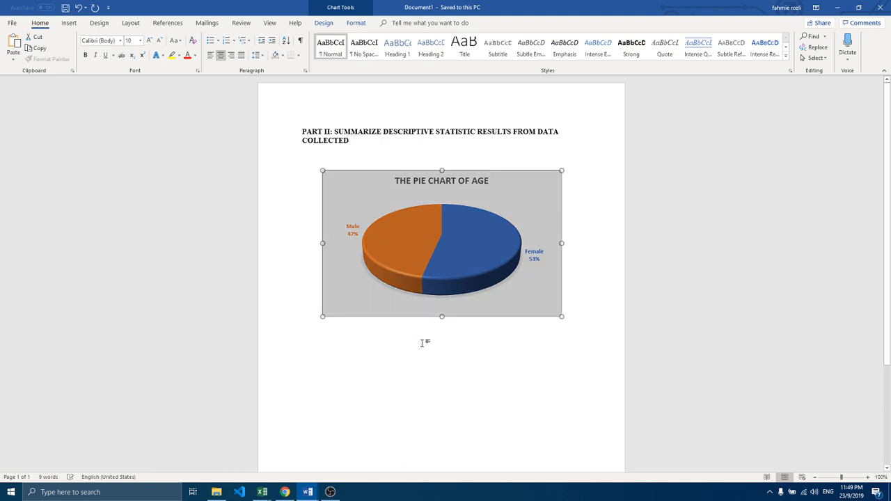
Step: Check the Part II requirements in the assignment document, and switch back to Sheet1 of the Book1 workbook in Excel
{"action": "left_click", "coordinate": [307, 492]}
{"action": "mouse_move", "coordinate": [286, 460]}
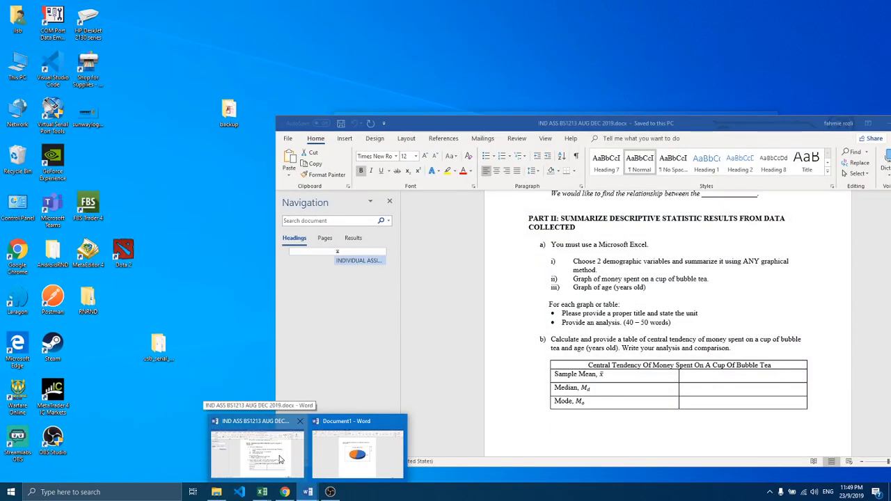
{"action": "left_click", "coordinate": [281, 459]}
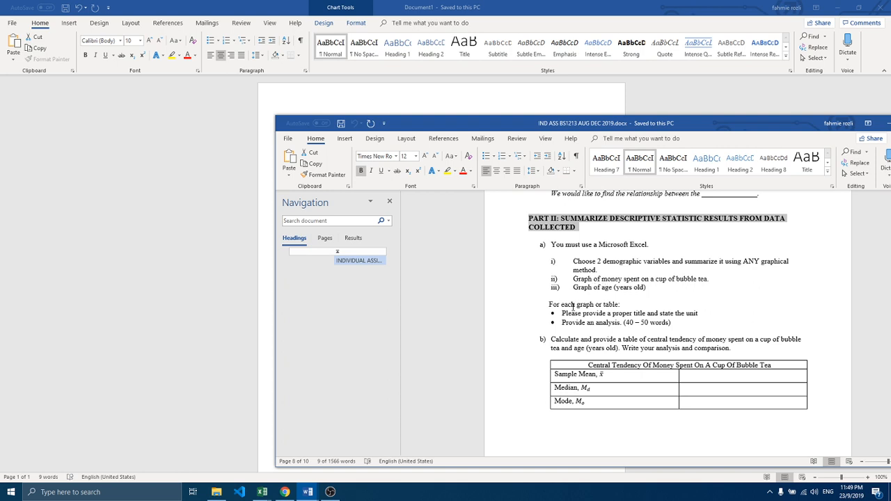
{"action": "mouse_move", "coordinate": [262, 490]}
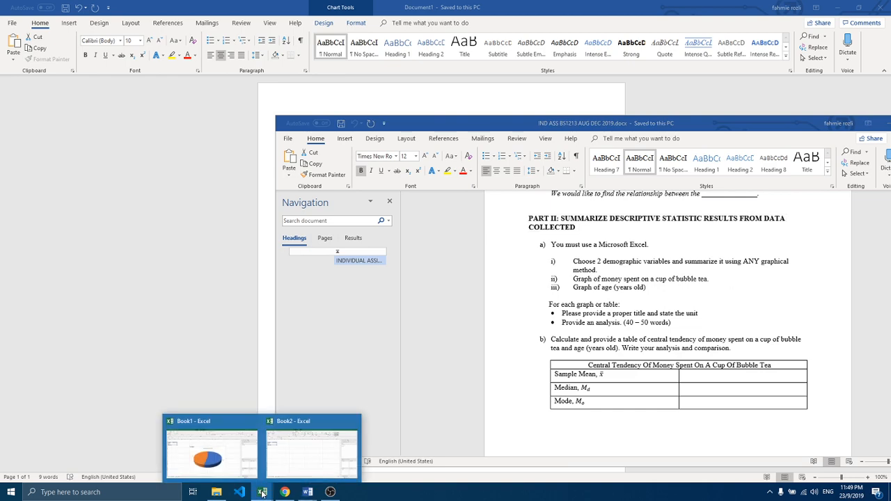
{"action": "left_click", "coordinate": [300, 453]}
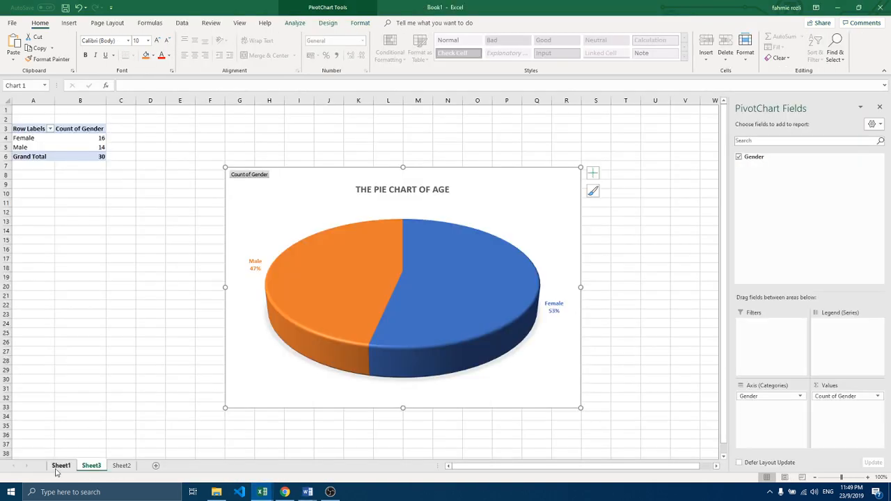
{"action": "left_click", "coordinate": [60, 465]}
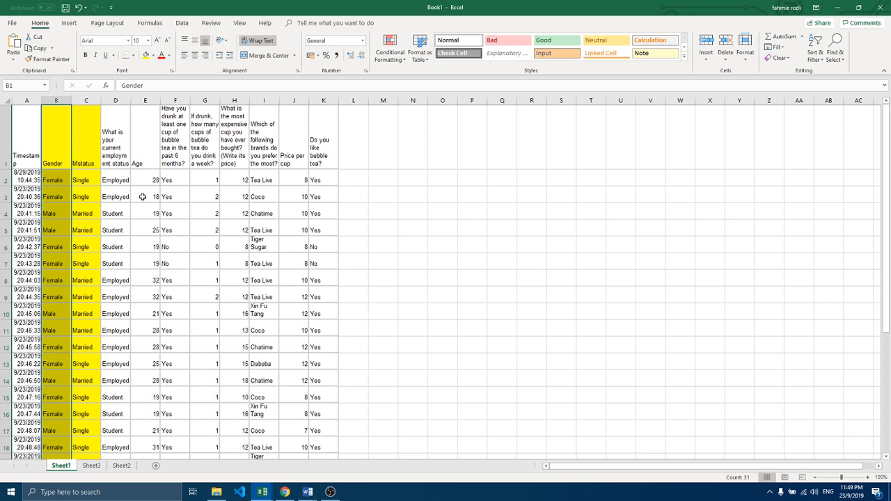
Step: Highlight the Age column, cells E1 to E31 on Sheet1, in yellow
{"action": "left_click", "coordinate": [92, 465]}
{"action": "left_click", "coordinate": [122, 465]}
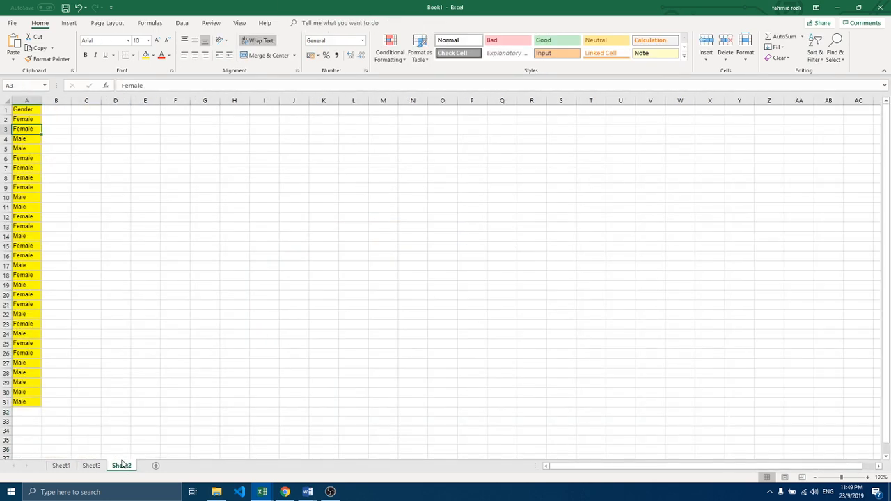
{"action": "left_click", "coordinate": [69, 468]}
{"action": "left_click", "coordinate": [144, 158]}
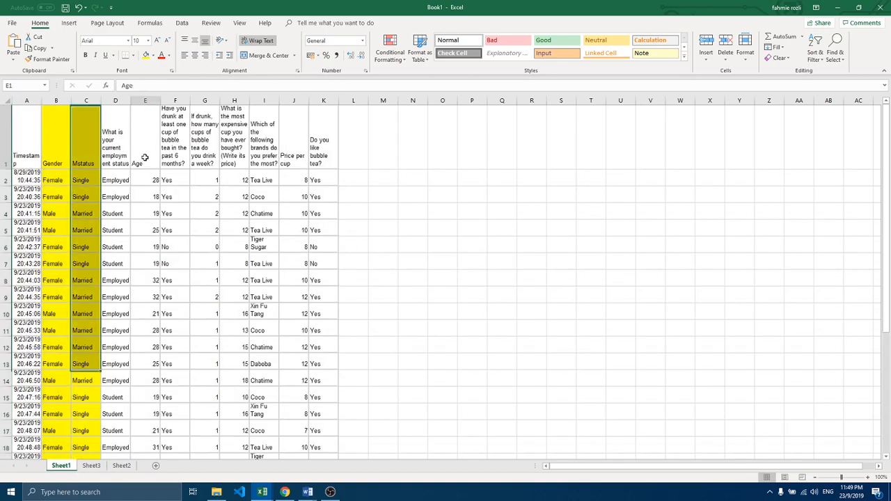
{"action": "left_click_drag", "start_coordinate": [145, 158], "coordinate": [143, 433]}
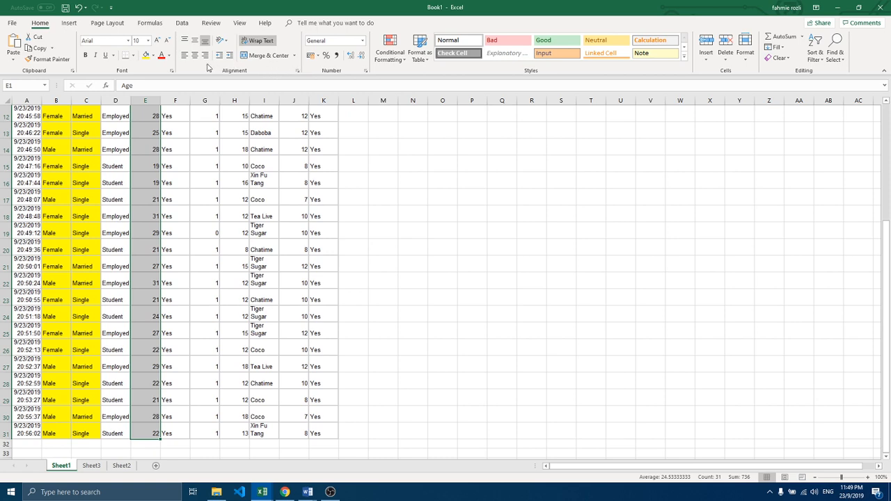
{"action": "left_click", "coordinate": [146, 55]}
{"action": "scroll", "coordinate": [145, 205], "scroll_direction": "up", "scroll_amount": 4}
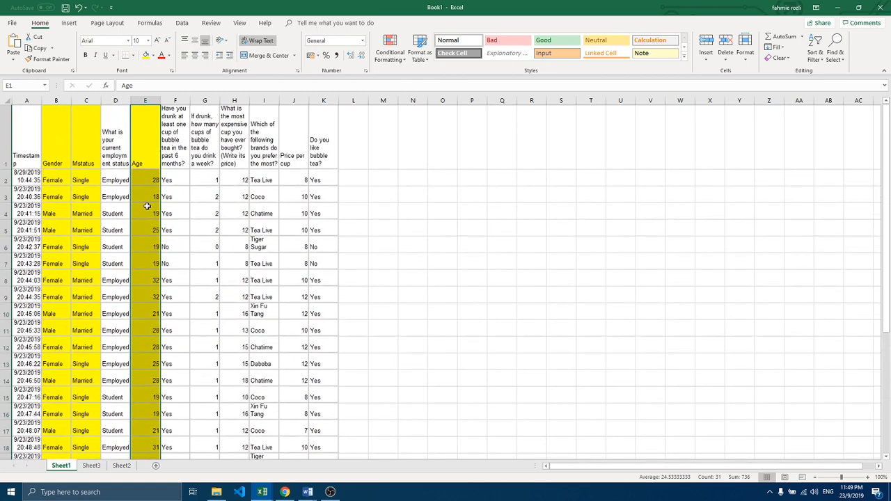
Step: Try to copy the Age column from Sheet1 into a new worksheet
{"action": "key", "text": "ctrl+c"}
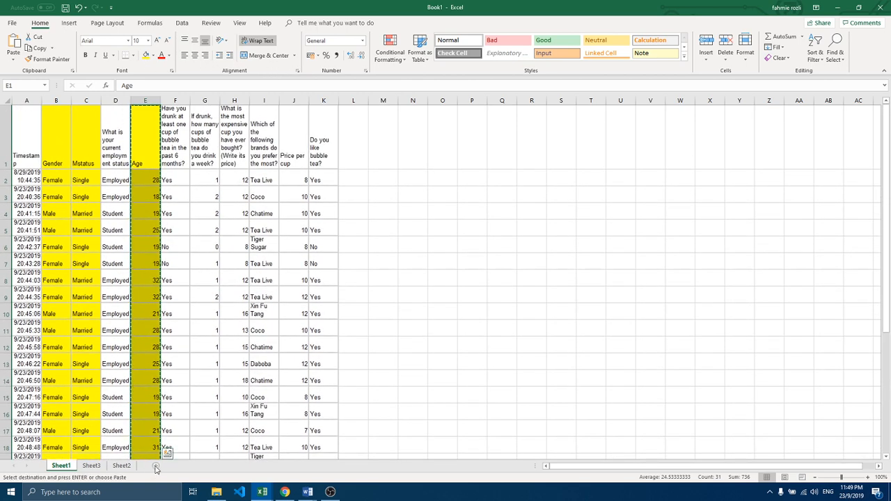
{"action": "left_click", "coordinate": [155, 464]}
{"action": "key", "text": "ctrl+c"}
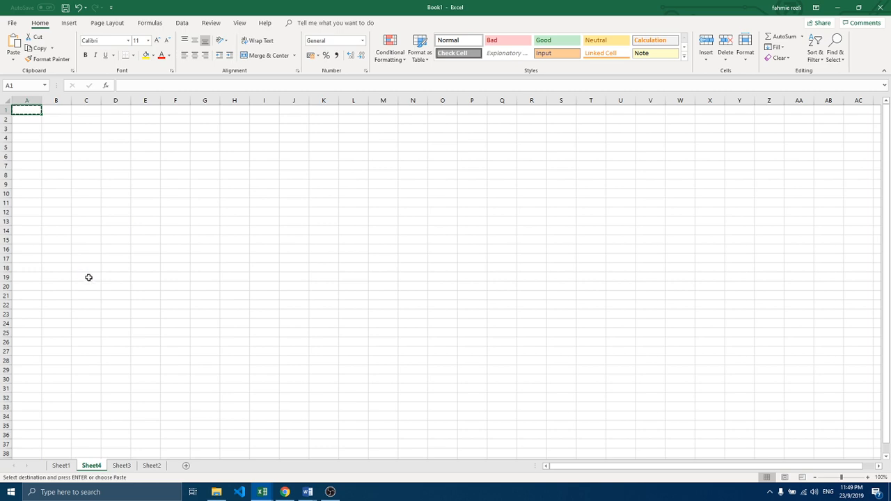
{"action": "key", "text": "ctrl+v"}
Step: Copy the highlighted Age column from Sheet1 again and paste it into A1 of a new worksheet after Sheet2
{"action": "left_click", "coordinate": [61, 465]}
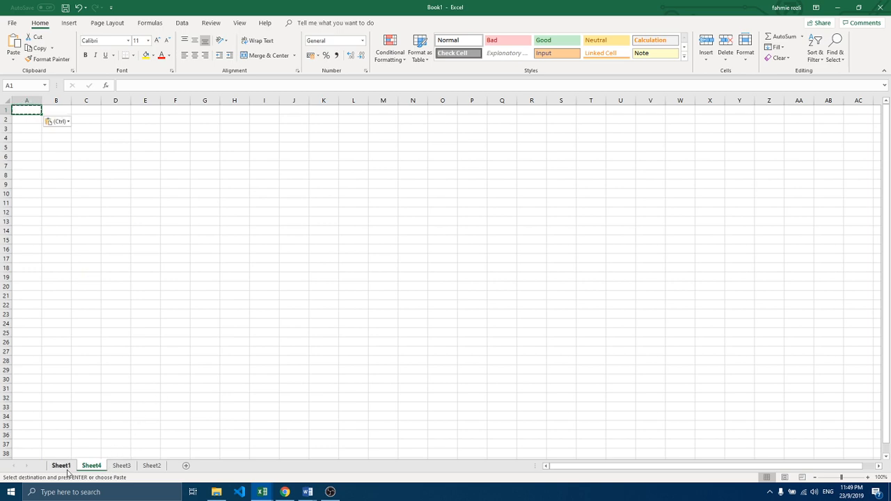
{"action": "key", "text": "ctrl+c"}
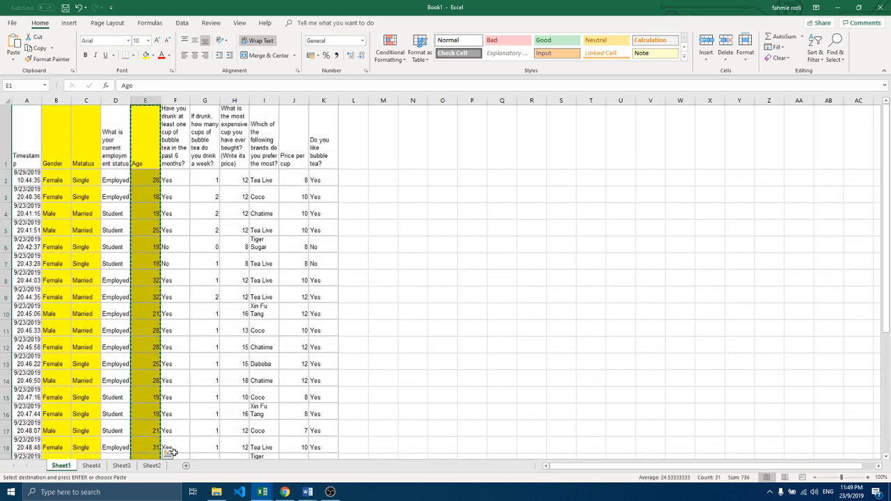
{"action": "left_click", "coordinate": [151, 467]}
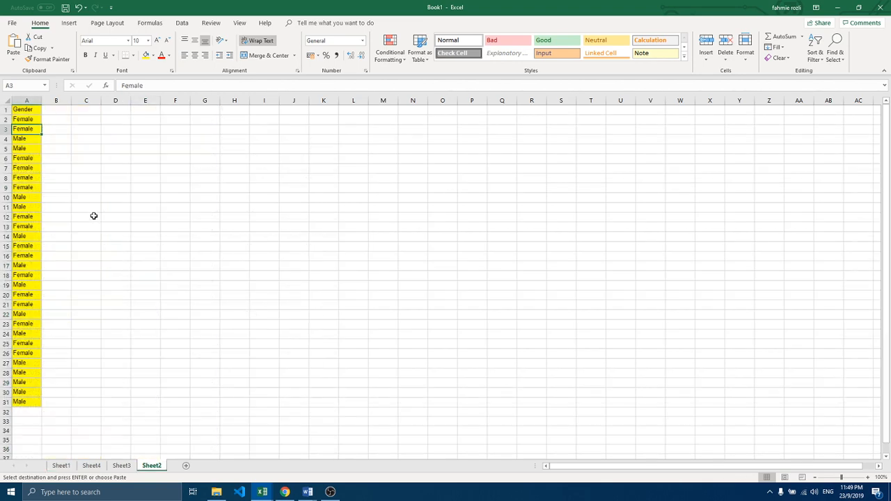
{"action": "left_click", "coordinate": [121, 467]}
{"action": "left_click", "coordinate": [151, 466]}
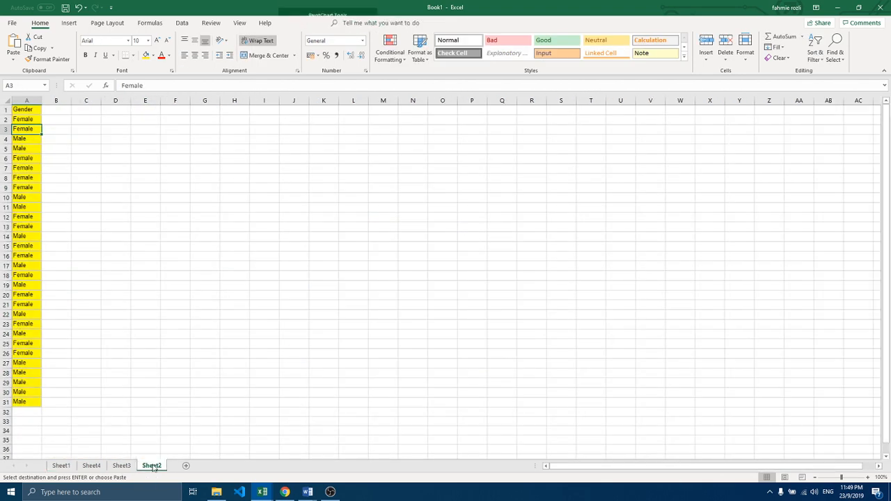
{"action": "left_click", "coordinate": [186, 466]}
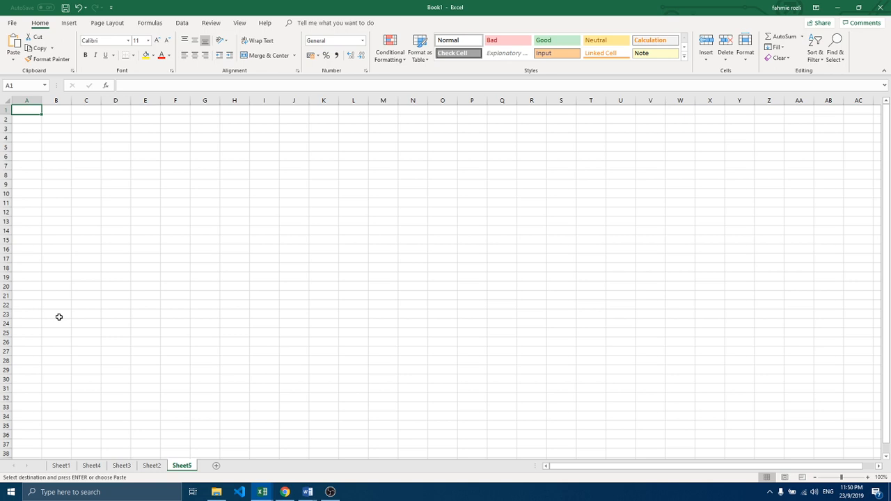
{"action": "key", "text": "ctrl+v"}
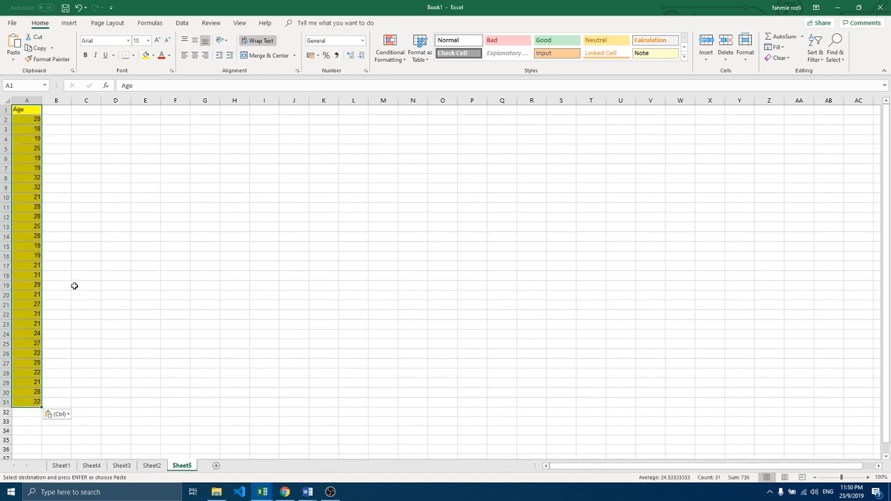
Step: Rename the worksheet holding the pasted ages as AGE
{"action": "right_click", "coordinate": [183, 469]}
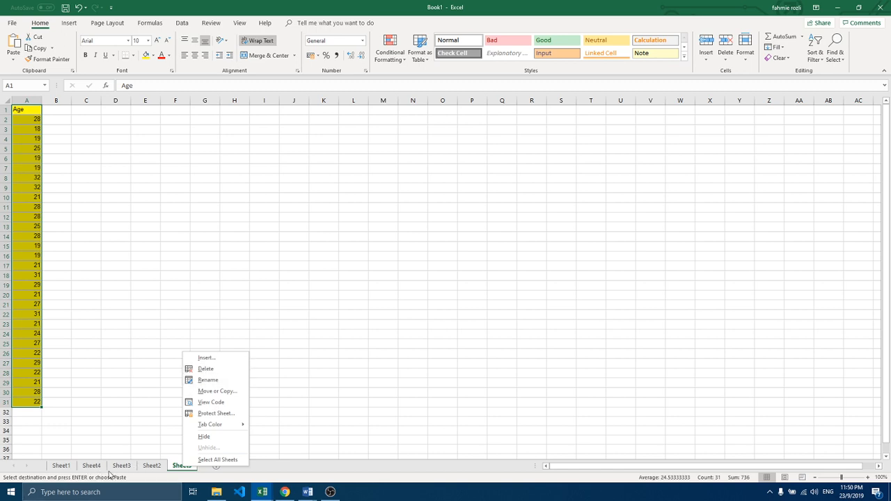
{"action": "left_click", "coordinate": [210, 391]}
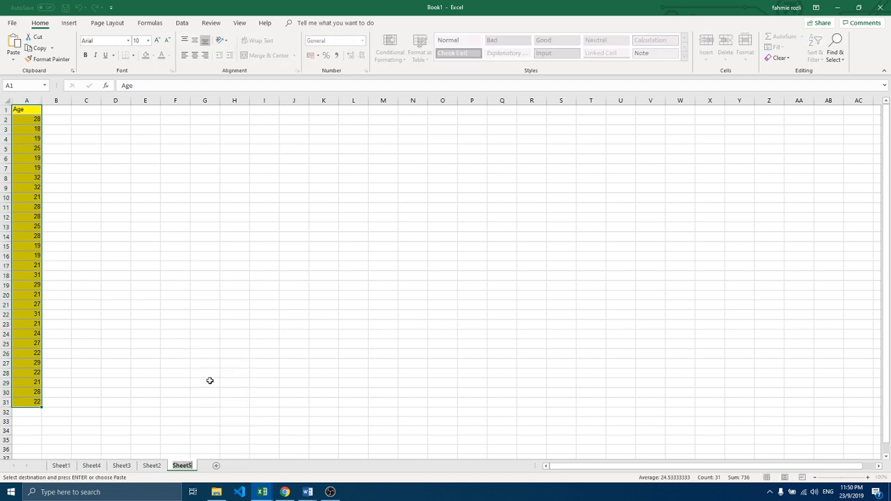
{"action": "type", "text": "AGE"}
{"action": "left_click", "coordinate": [87, 167]}
Step: Centre and bold the Age heading in A1, and centre the ages in A2 to A31
{"action": "left_click", "coordinate": [28, 110]}
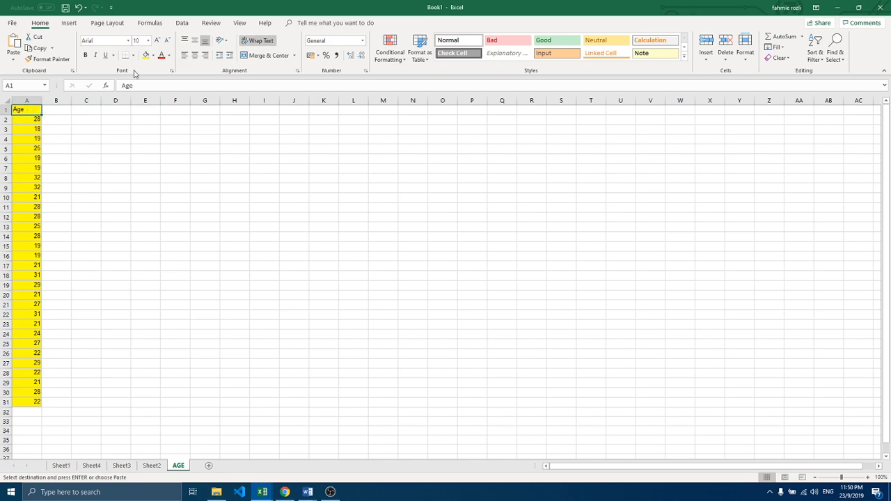
{"action": "left_click", "coordinate": [195, 55]}
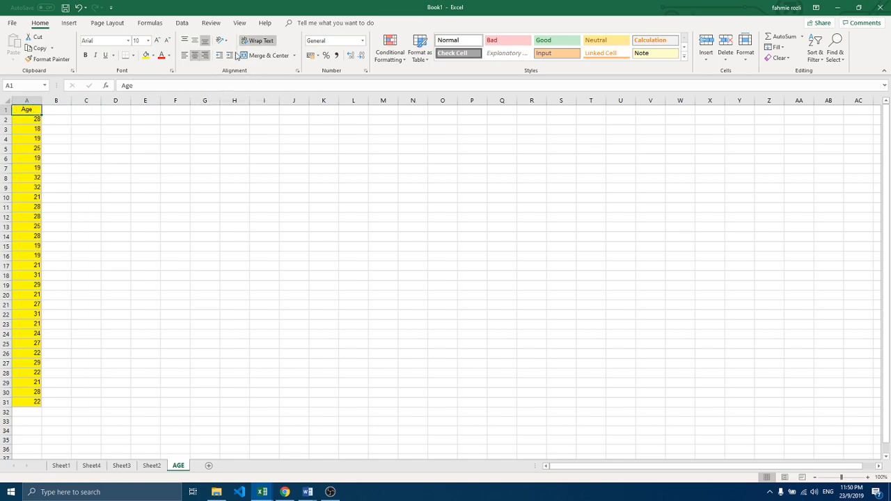
{"action": "left_click", "coordinate": [85, 55]}
{"action": "left_click_drag", "start_coordinate": [24, 119], "coordinate": [15, 402]}
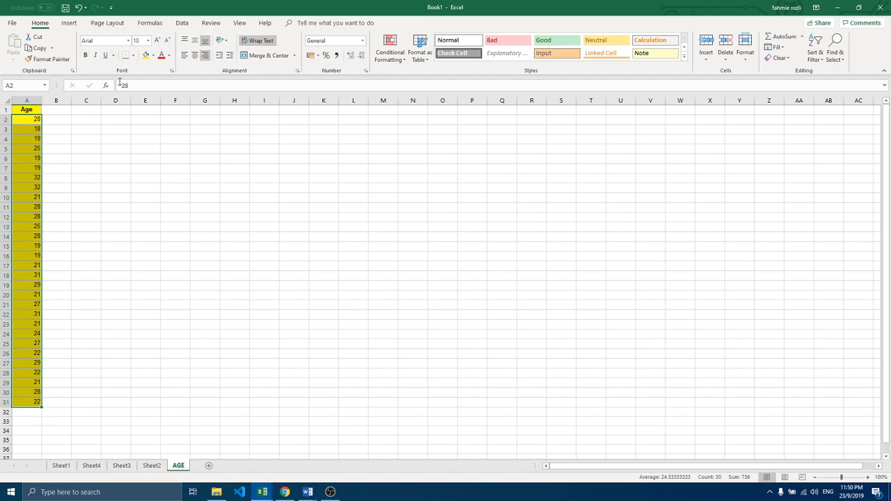
{"action": "left_click", "coordinate": [195, 55]}
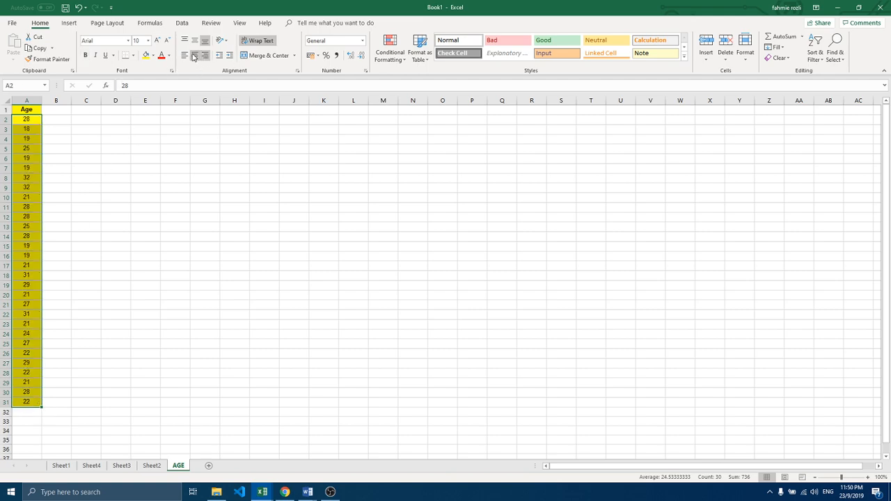
Step: Create a PivotTable from AGE!$A$1:$A$31 on a new worksheet, with Age in both the values and the rows
{"action": "left_click", "coordinate": [30, 128]}
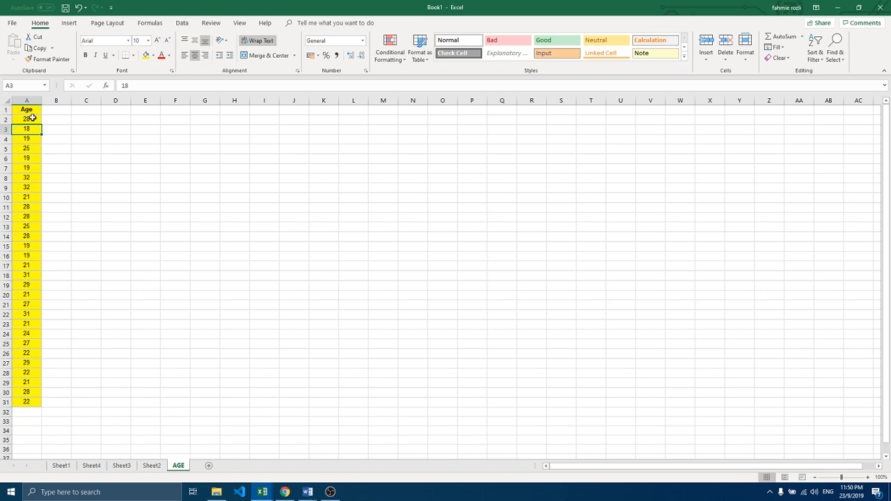
{"action": "left_click", "coordinate": [72, 24]}
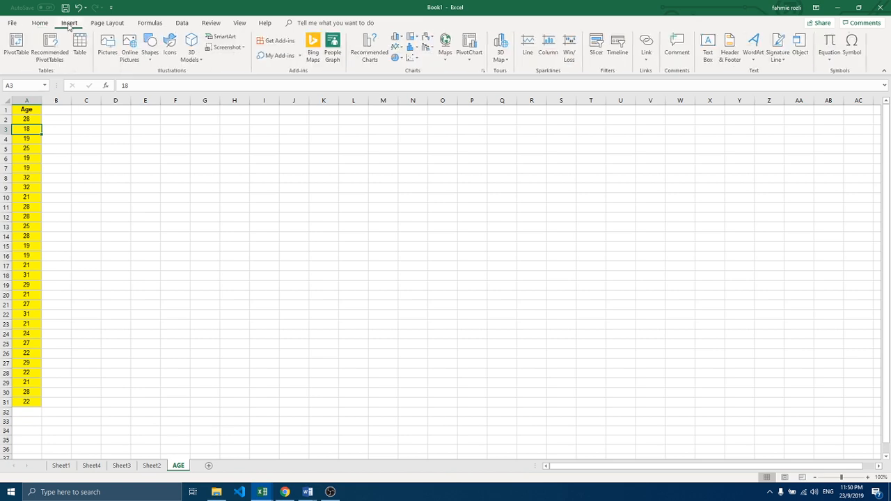
{"action": "left_click", "coordinate": [17, 47]}
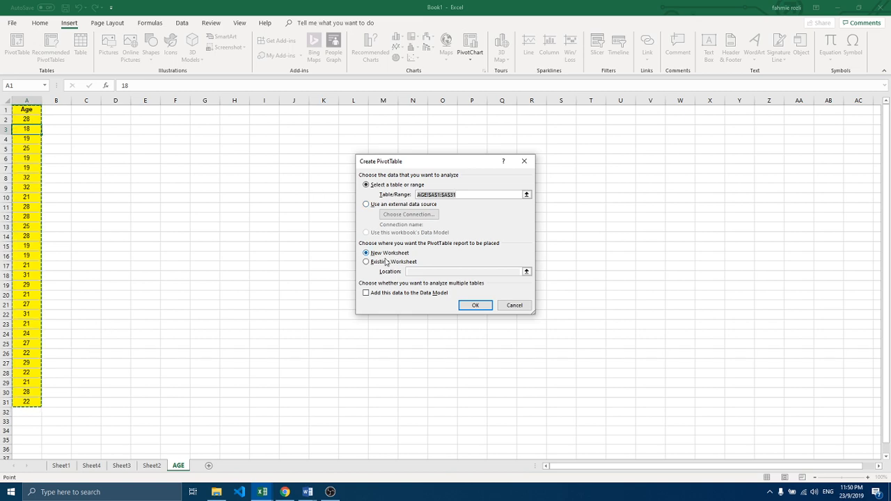
{"action": "left_click", "coordinate": [475, 306]}
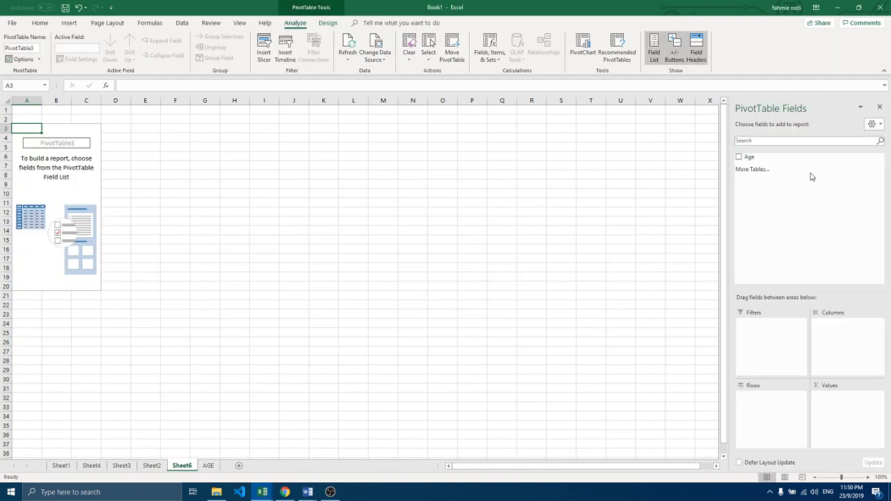
{"action": "left_click", "coordinate": [739, 158]}
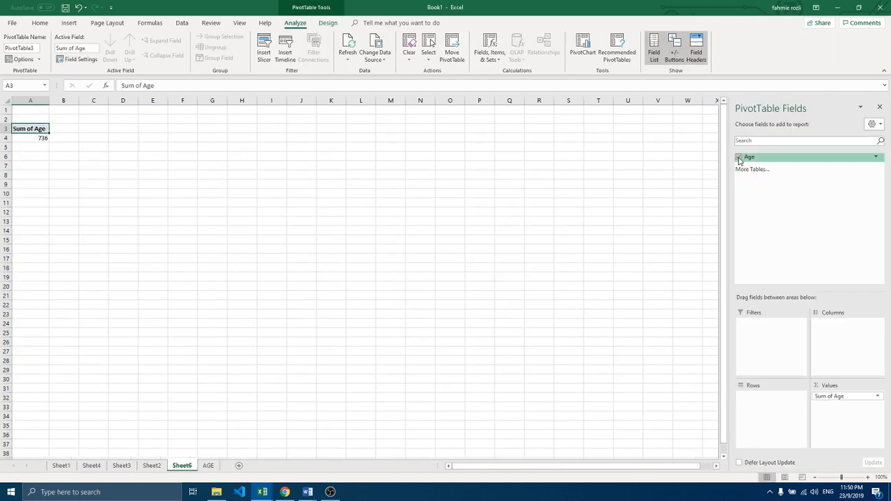
{"action": "left_click_drag", "start_coordinate": [739, 160], "coordinate": [752, 401]}
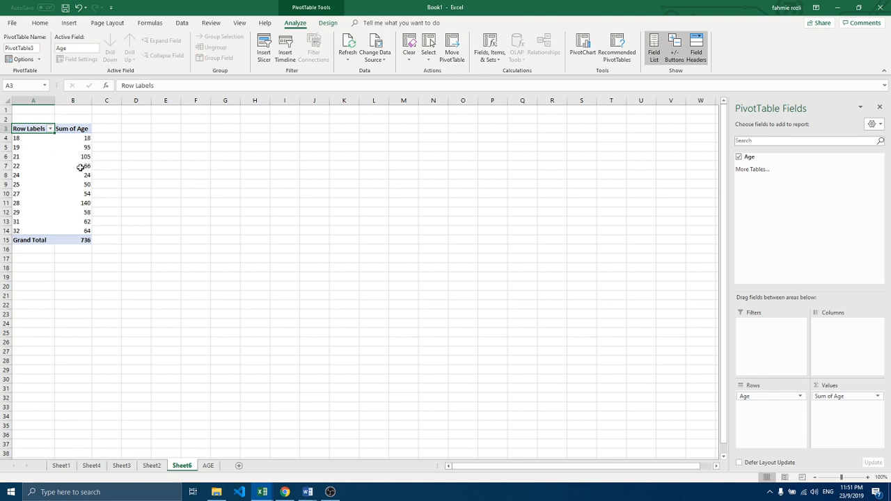
Step: Summarize the PivotTable's Age values by Count
{"action": "mouse_move", "coordinate": [82, 168]}
{"action": "left_click", "coordinate": [878, 397]}
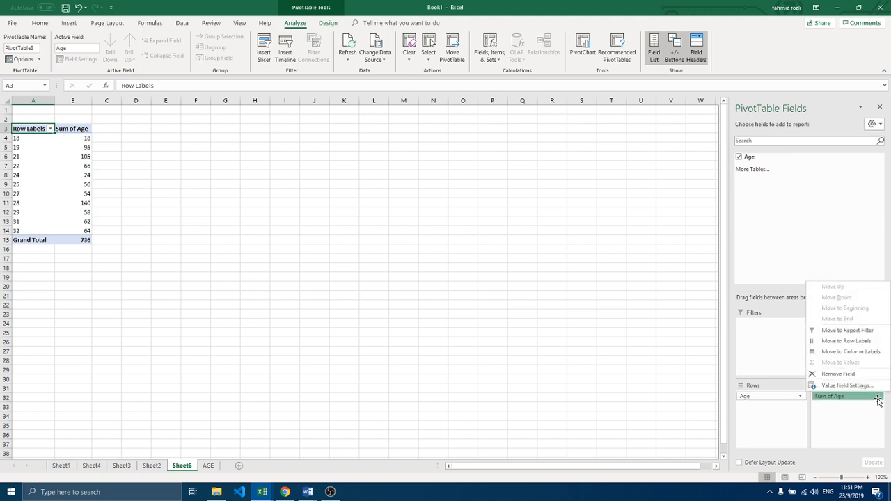
{"action": "left_click", "coordinate": [839, 386]}
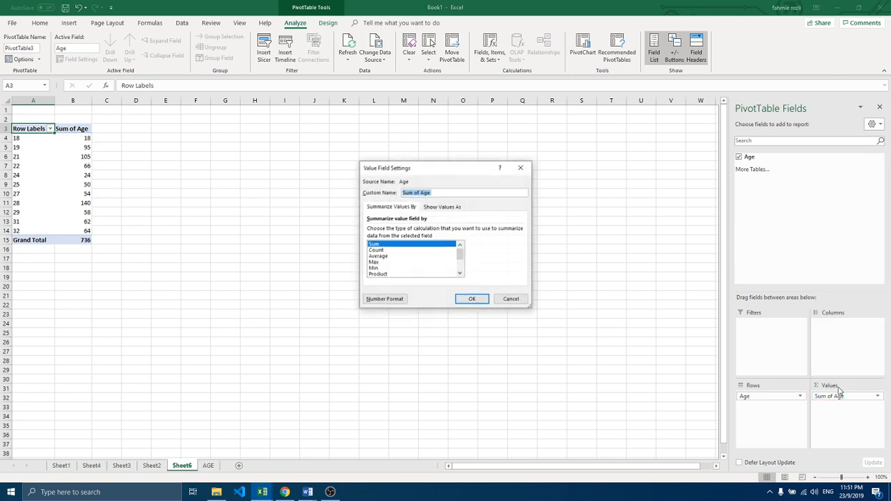
{"action": "left_click", "coordinate": [377, 251]}
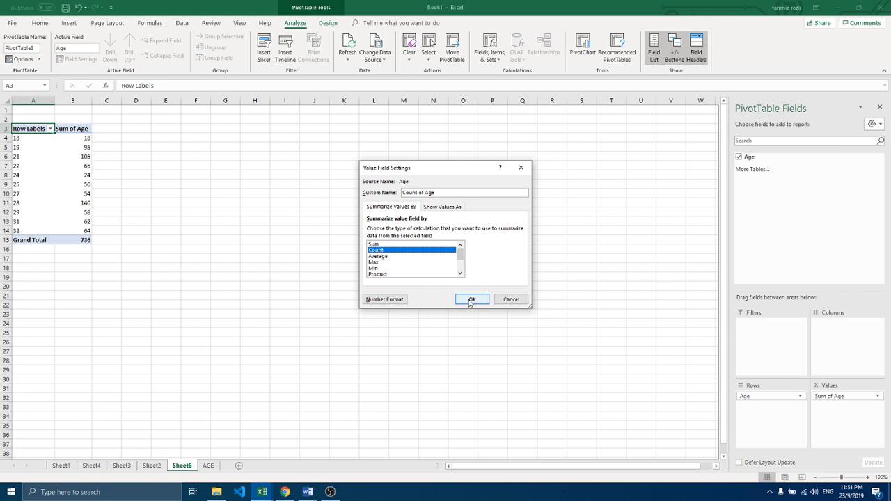
{"action": "left_click", "coordinate": [470, 300]}
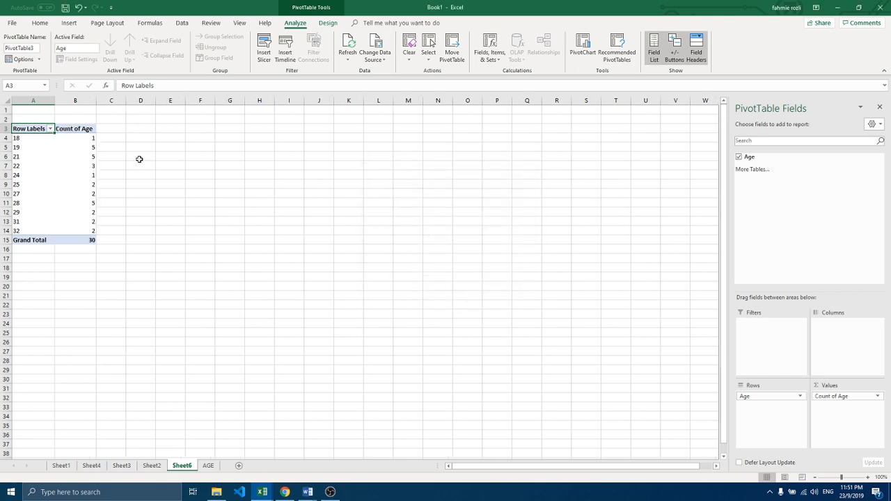
Step: Rename the PivotTable's row label heading as Age and its count column as Frequency
{"action": "double_click", "coordinate": [48, 130]}
{"action": "left_click_drag", "start_coordinate": [47, 129], "coordinate": [11, 129]}
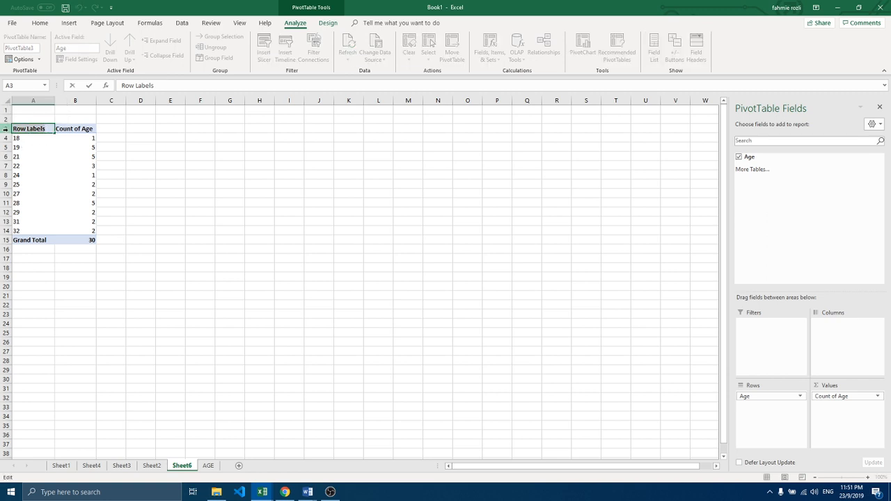
{"action": "type", "text": "Age"}
{"action": "double_click", "coordinate": [74, 128]}
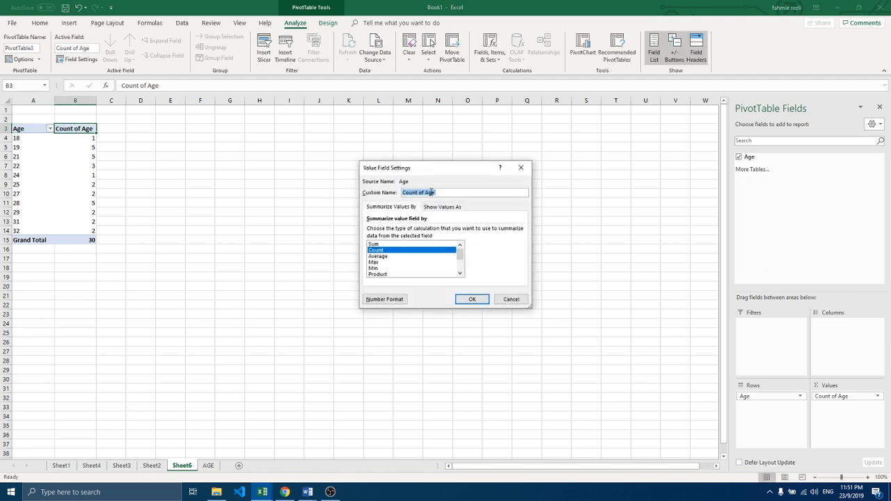
{"action": "left_click_drag", "start_coordinate": [449, 192], "coordinate": [395, 195]}
{"action": "type", "text": "Frequency"}
{"action": "left_click", "coordinate": [473, 299]}
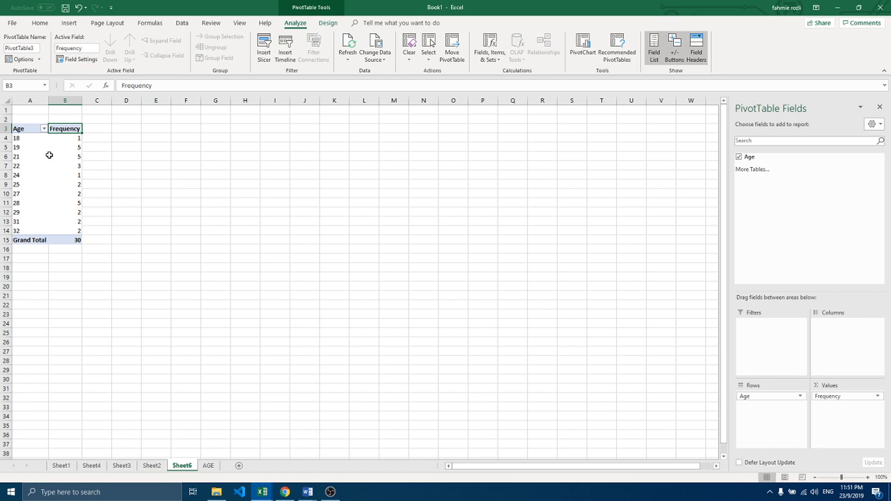
Step: Group the PivotTable's ages in intervals of 3, starting at 18 and ending at 32, without the automatic ending value
{"action": "mouse_move", "coordinate": [49, 155]}
{"action": "left_click", "coordinate": [17, 138]}
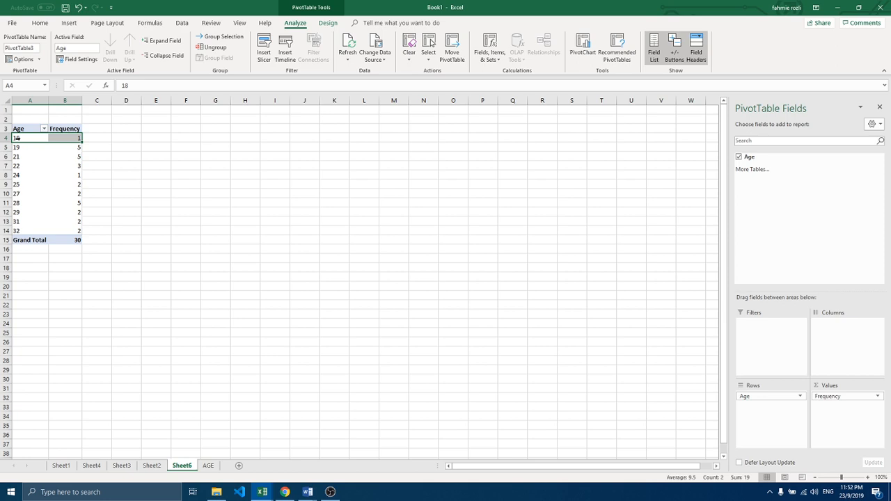
{"action": "right_click", "coordinate": [17, 138]}
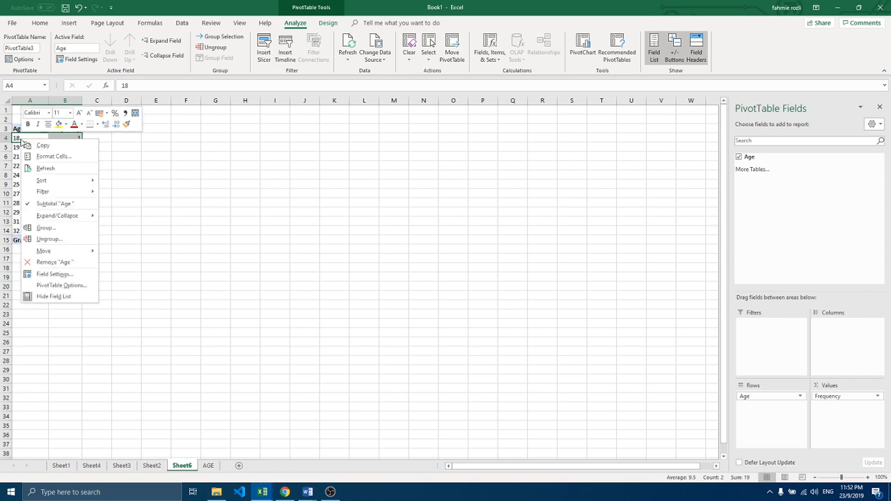
{"action": "left_click", "coordinate": [45, 230]}
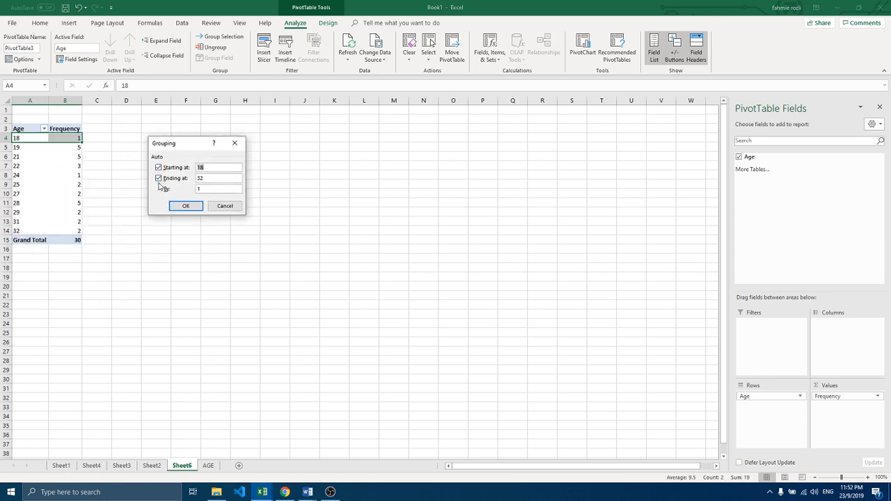
{"action": "left_click", "coordinate": [159, 179]}
{"action": "left_click", "coordinate": [203, 189]}
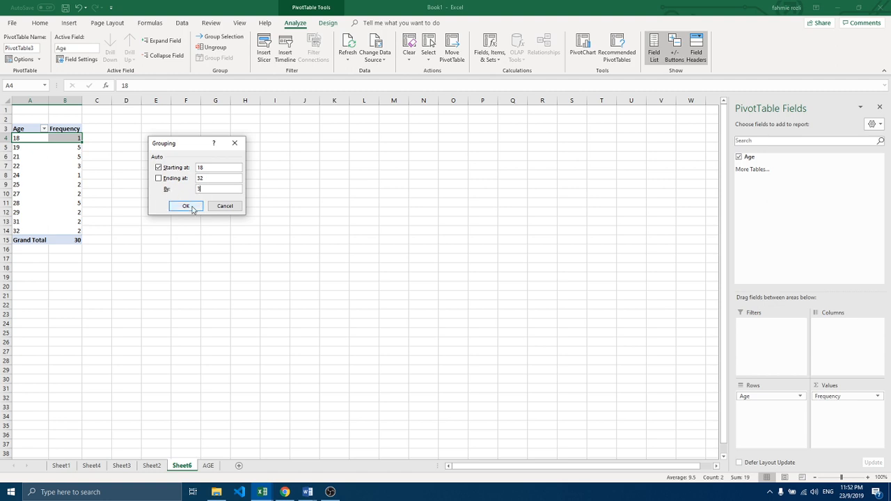
{"action": "left_click", "coordinate": [192, 208]}
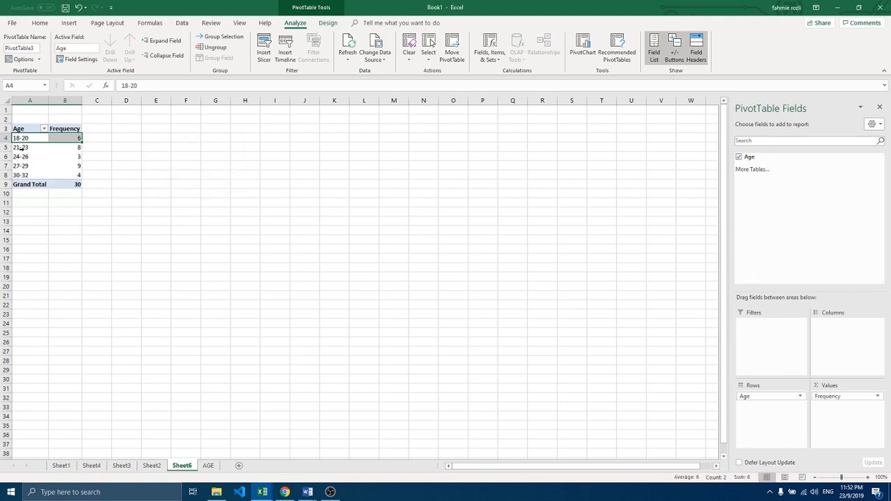
Step: Review the grouped age classes, their frequencies and the grand total in the PivotTable
{"action": "left_click", "coordinate": [23, 148]}
{"action": "left_click", "coordinate": [25, 157]}
{"action": "left_click", "coordinate": [25, 167]}
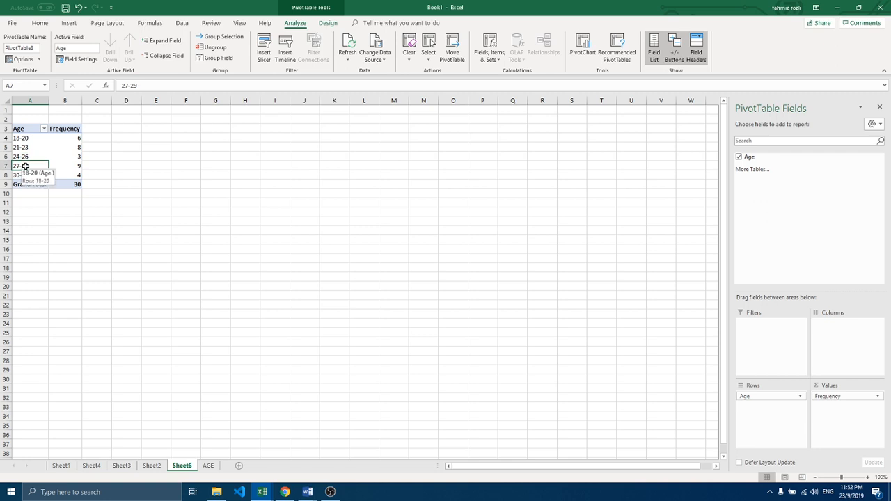
{"action": "left_click", "coordinate": [24, 175]}
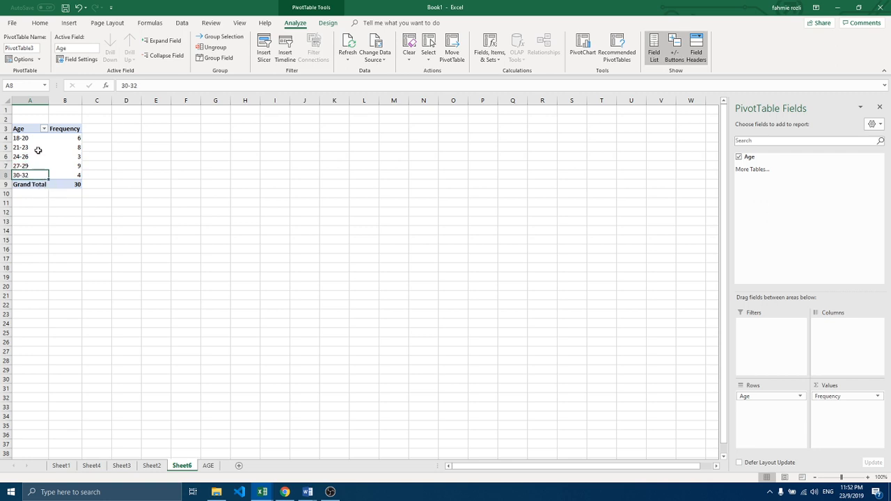
{"action": "left_click", "coordinate": [69, 139]}
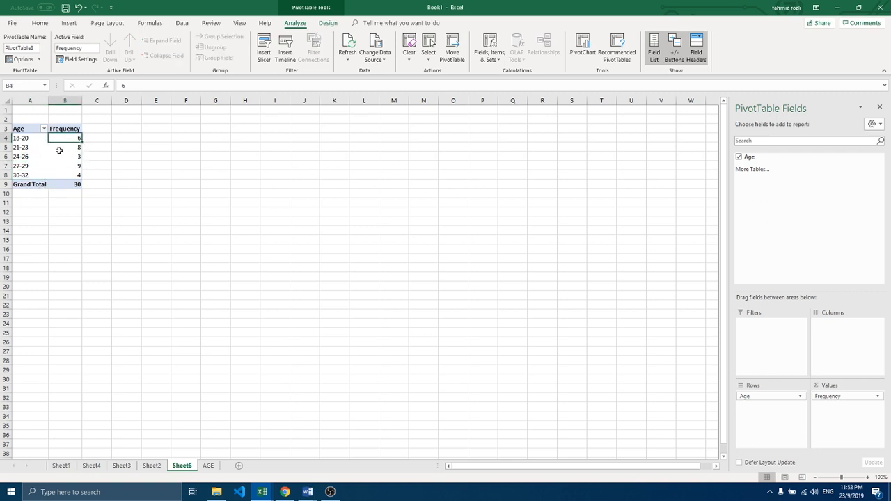
{"action": "left_click", "coordinate": [59, 150]}
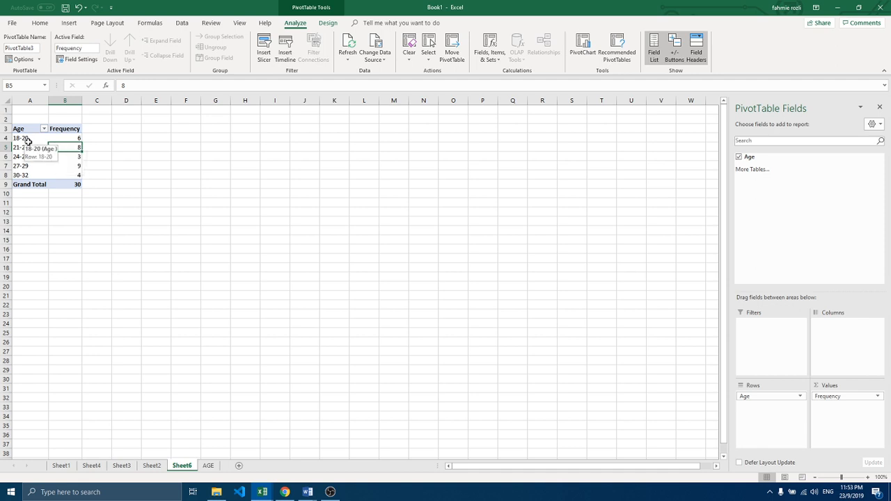
{"action": "left_click", "coordinate": [66, 139]}
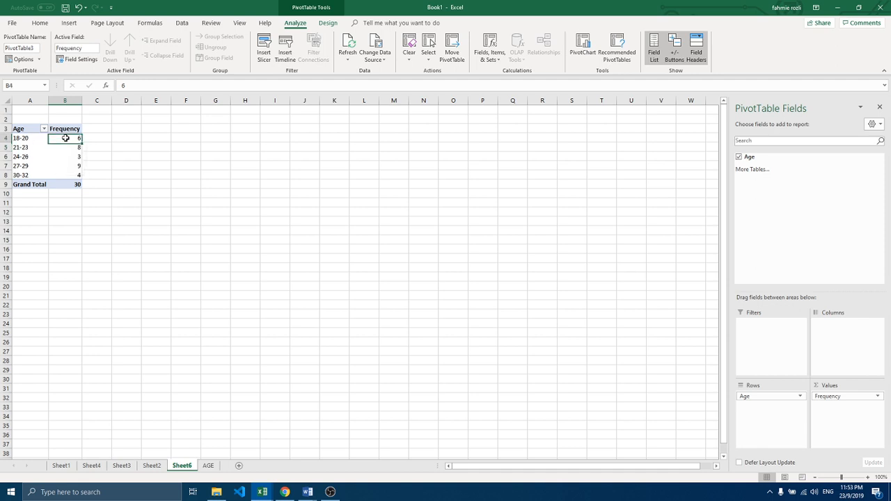
{"action": "left_click", "coordinate": [26, 147]}
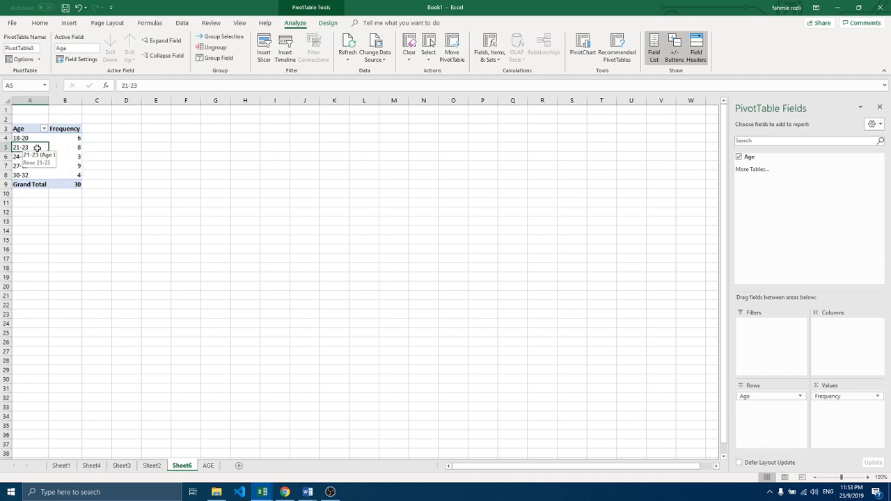
{"action": "left_click", "coordinate": [66, 146]}
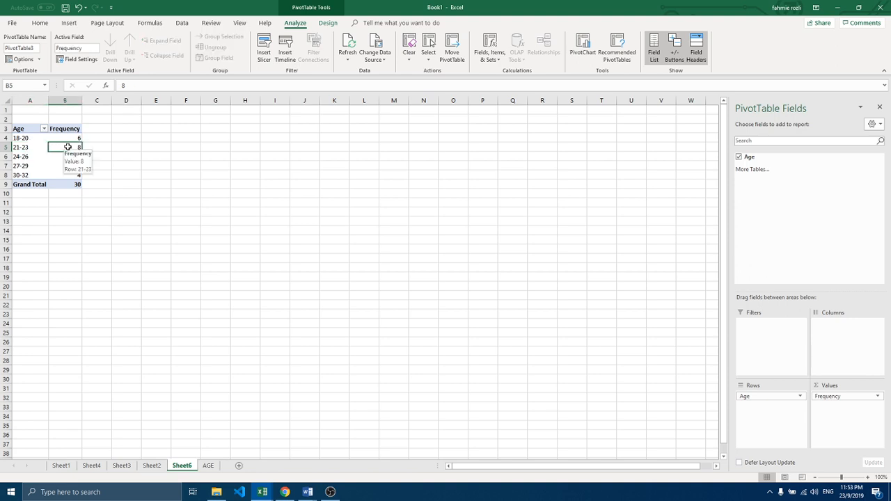
{"action": "left_click", "coordinate": [72, 184]}
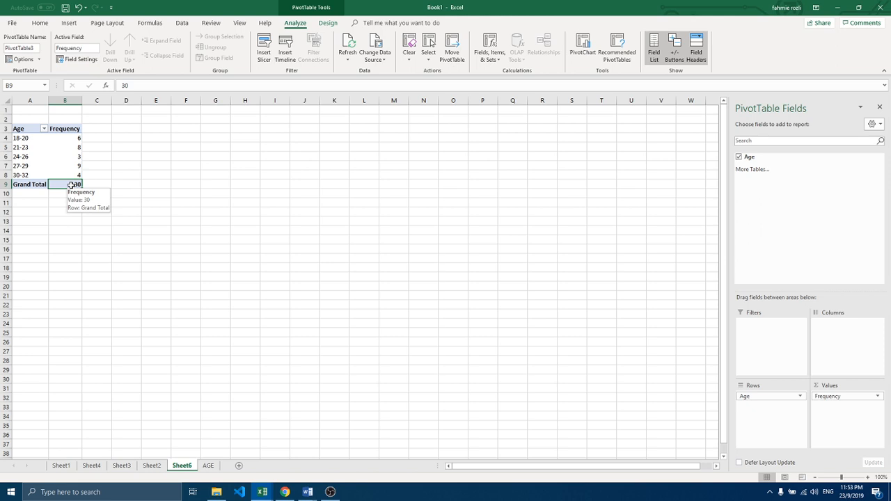
Step: Enter the label Sample mean in A13, below the age frequency table
{"action": "left_click", "coordinate": [29, 222]}
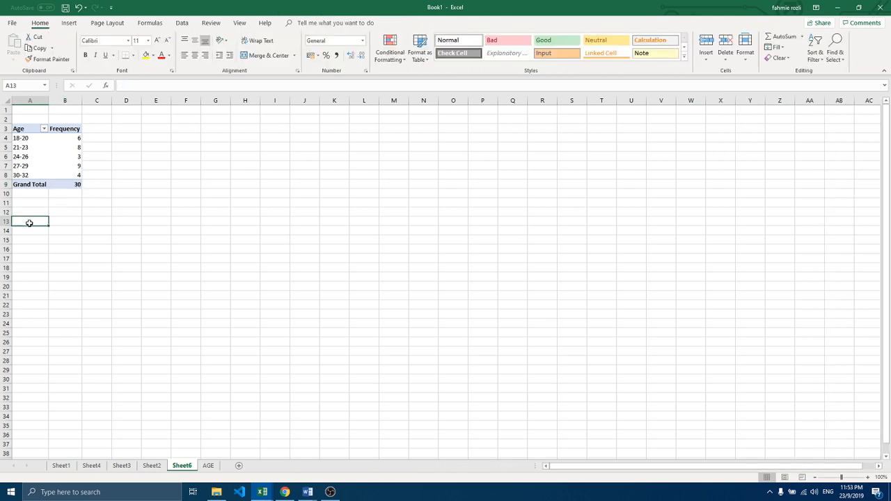
{"action": "type", "text": "Samp"}
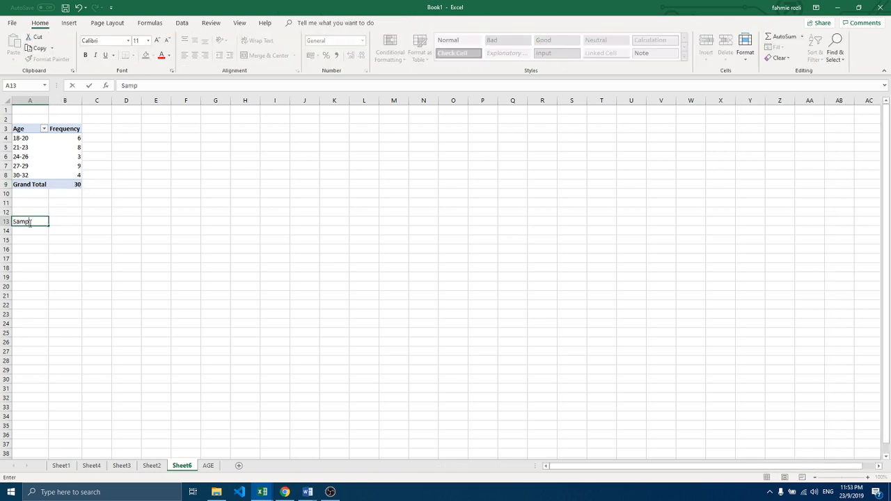
{"action": "type", "text": "le mean"}
{"action": "key", "text": "BackSpace"}
{"action": "key", "text": "BackSpace"}
{"action": "key", "text": "BackSpace"}
{"action": "key", "text": "BackSpace"}
{"action": "key", "text": "BackSpace"}
{"action": "key", "text": "BackSpace"}
{"action": "key", "text": "BackSpace"}
{"action": "key", "text": "BackSpace"}
{"action": "key", "text": "BackSpace"}
{"action": "key", "text": "BackSpace"}
{"action": "key", "text": "BackSpace"}
{"action": "type", "text": "Sm"}
{"action": "key", "text": "BackSpace"}
{"action": "type", "text": "aple"}
{"action": "key", "text": "BackSpace"}
{"action": "key", "text": "BackSpace"}
{"action": "key", "text": "BackSpace"}
{"action": "key", "text": "BackSpace"}
{"action": "type", "text": "ample mean"}
{"action": "key", "text": "Return"}
Step: Enter the labels Median, Mode, Quartile 1 and Quartile 2 in cells A14 to A17
{"action": "type", "text": "Median"}
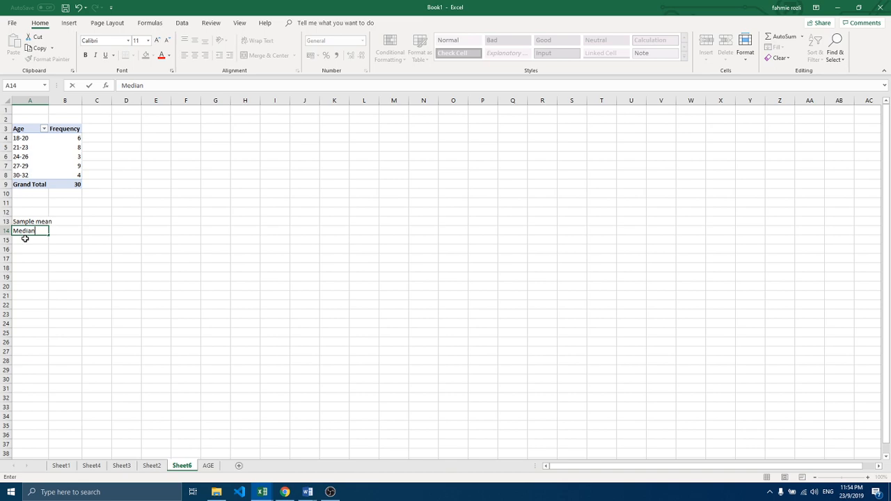
{"action": "key", "text": "Return"}
{"action": "type", "text": "Mode"}
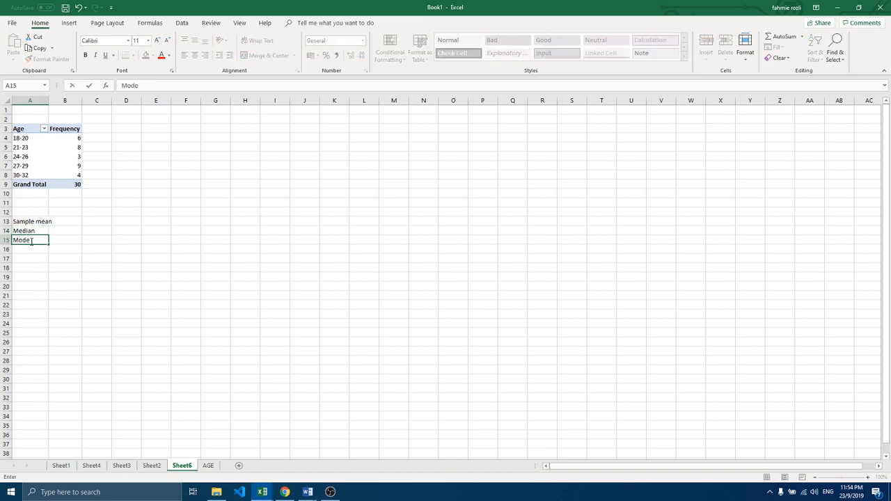
{"action": "key", "text": "Return"}
{"action": "type", "text": "Quar"}
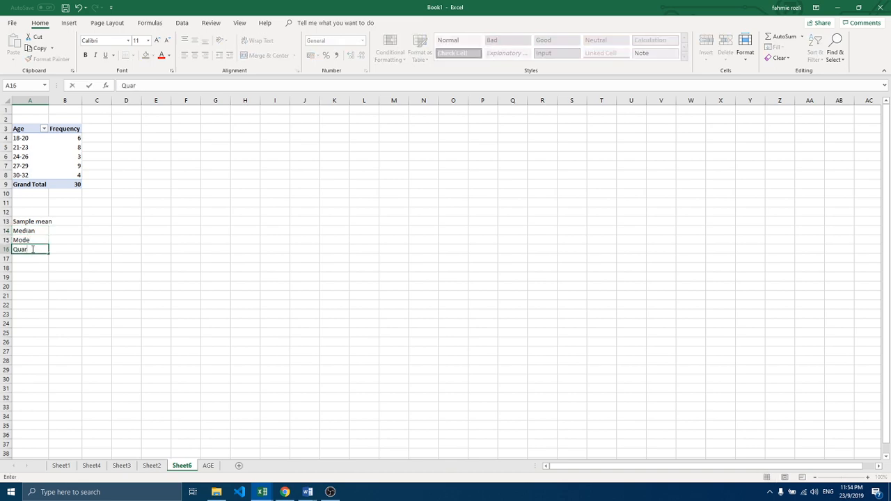
{"action": "type", "text": "tile 1"}
{"action": "left_click", "coordinate": [32, 262]}
{"action": "type", "text": "Quar"}
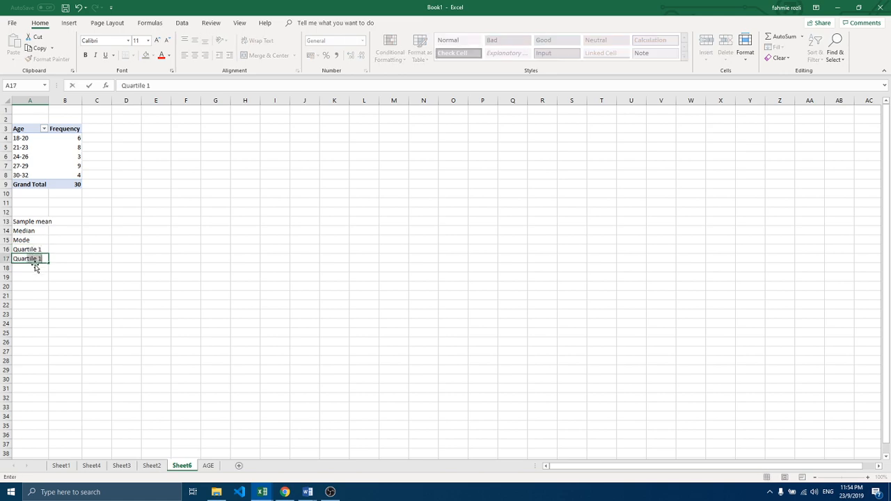
{"action": "type", "text": "tile 2"}
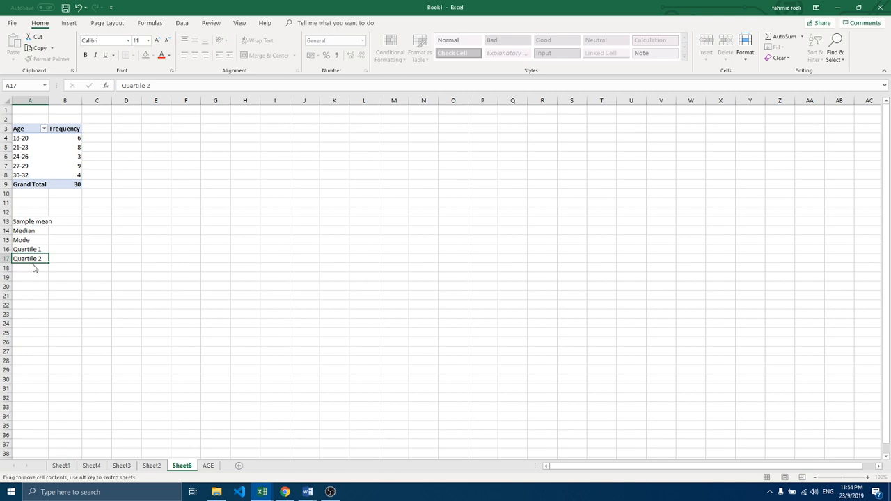
Step: Enter the labels Max, Min, IQR and Range in cells A18 to A21
{"action": "left_click", "coordinate": [33, 267]}
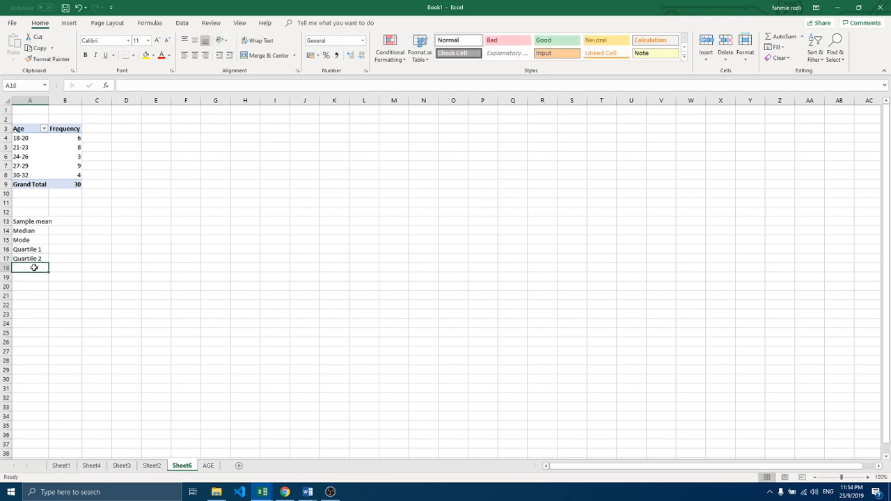
{"action": "type", "text": "Max"}
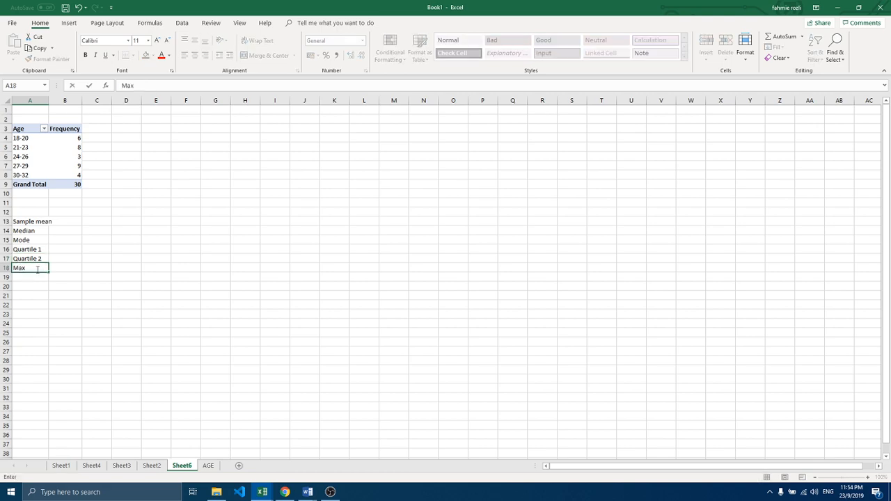
{"action": "key", "text": "Return"}
{"action": "type", "text": "Mi"}
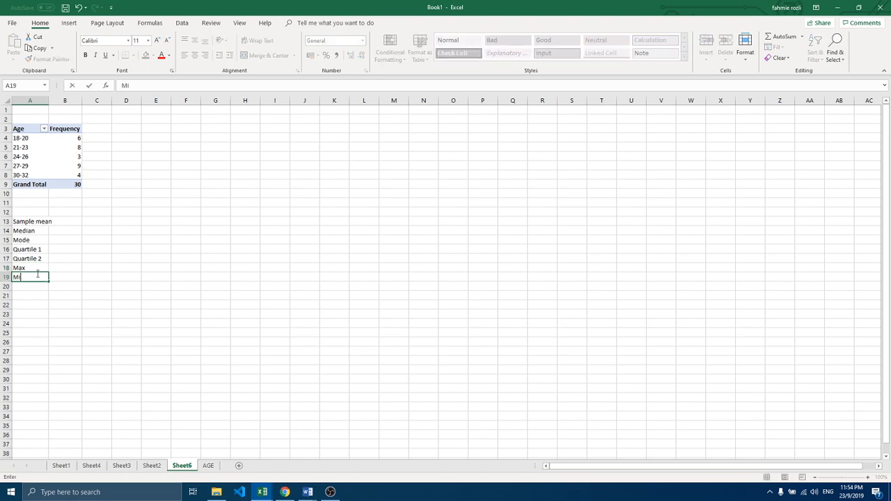
{"action": "type", "text": "n"}
{"action": "left_click", "coordinate": [32, 289]}
{"action": "type", "text": "IQR"}
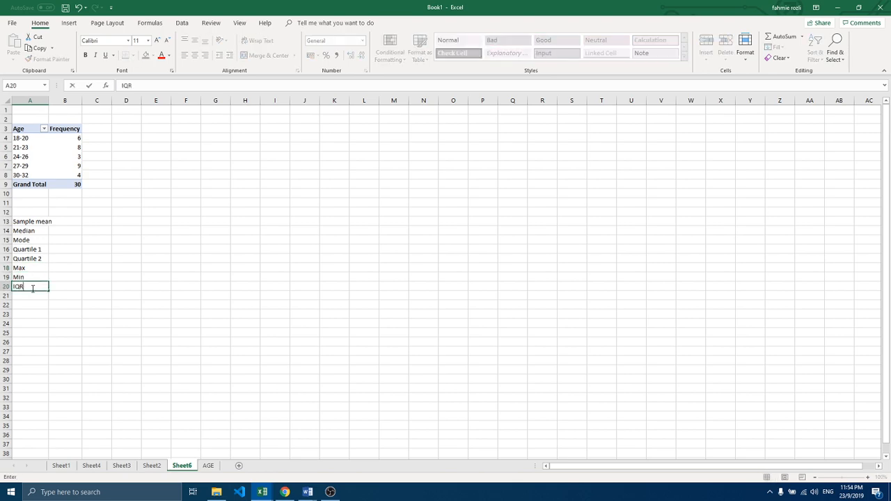
{"action": "left_click", "coordinate": [31, 297]}
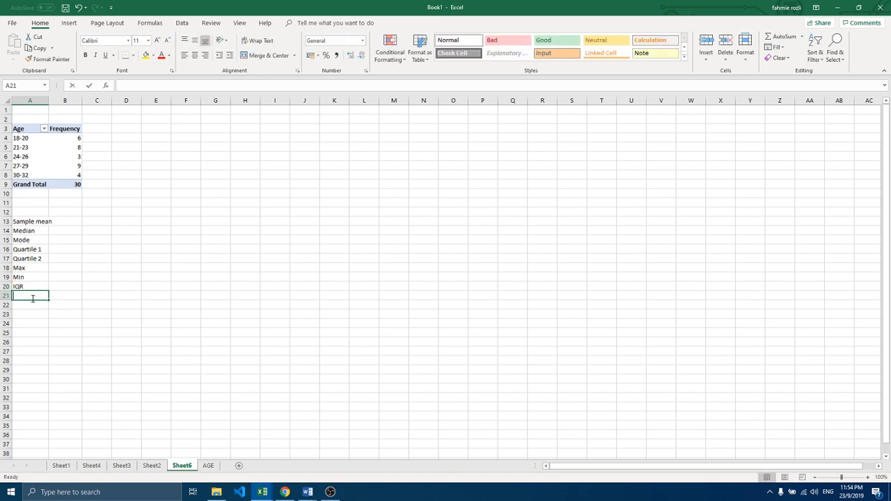
{"action": "type", "text": "Range"}
Step: Enter the labels SampleVariance in A22 and Sample Standard Deviation in A23
{"action": "left_click", "coordinate": [29, 304]}
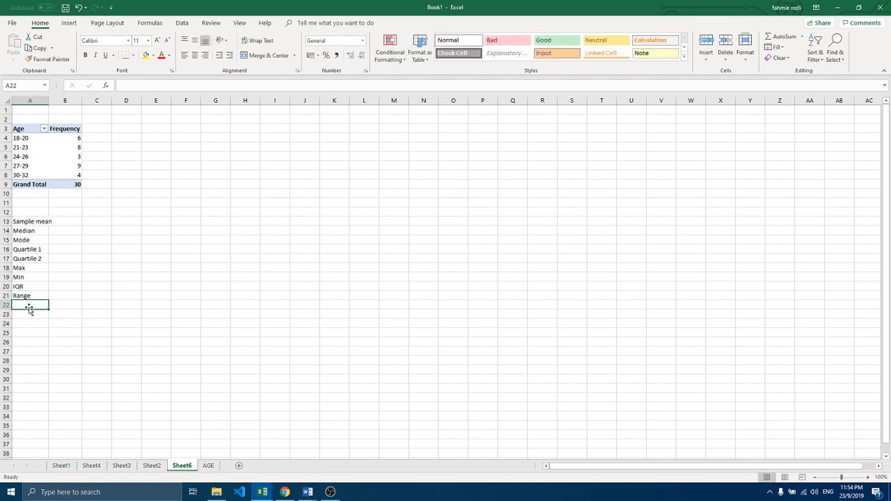
{"action": "type", "text": "Sampel"}
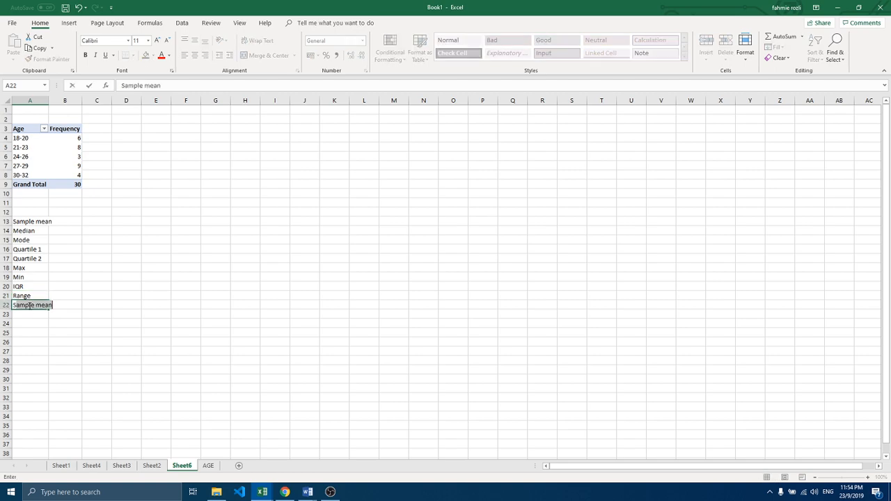
{"action": "key", "text": "BackSpace"}
{"action": "key", "text": "BackSpace"}
{"action": "type", "text": "leVariance"}
{"action": "left_click", "coordinate": [43, 315]}
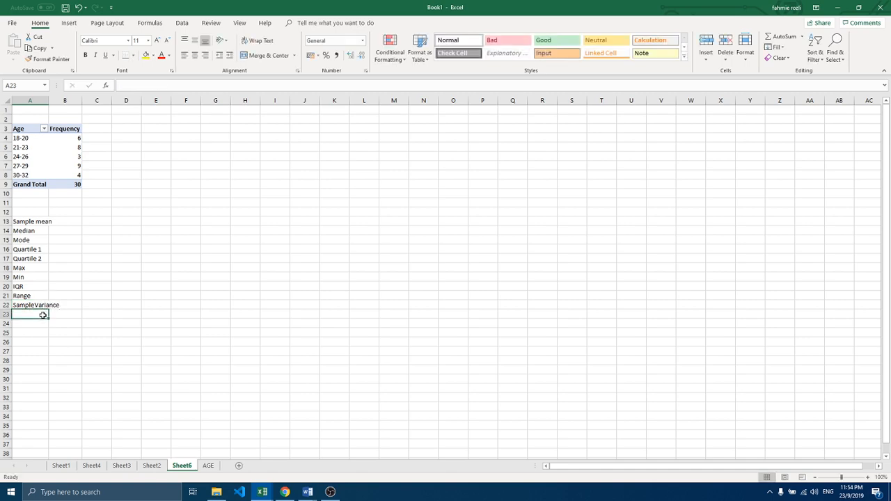
{"action": "type", "text": "Sample S"}
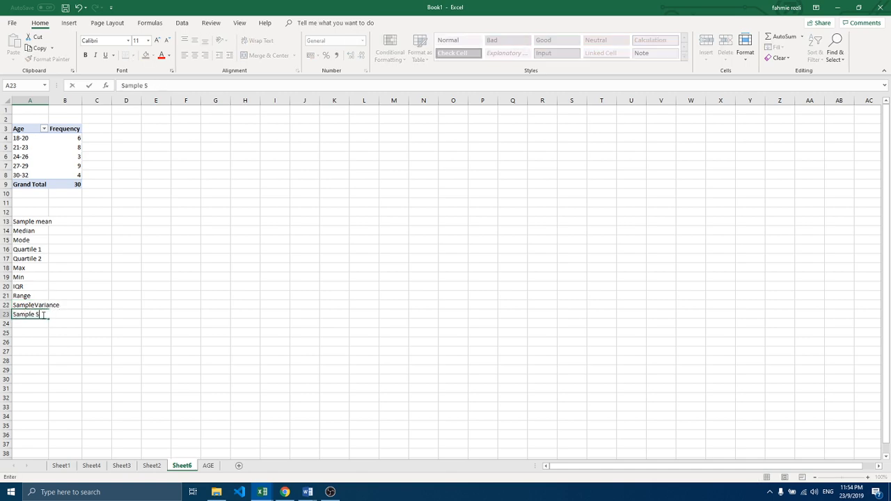
{"action": "type", "text": "tandard Deviation"}
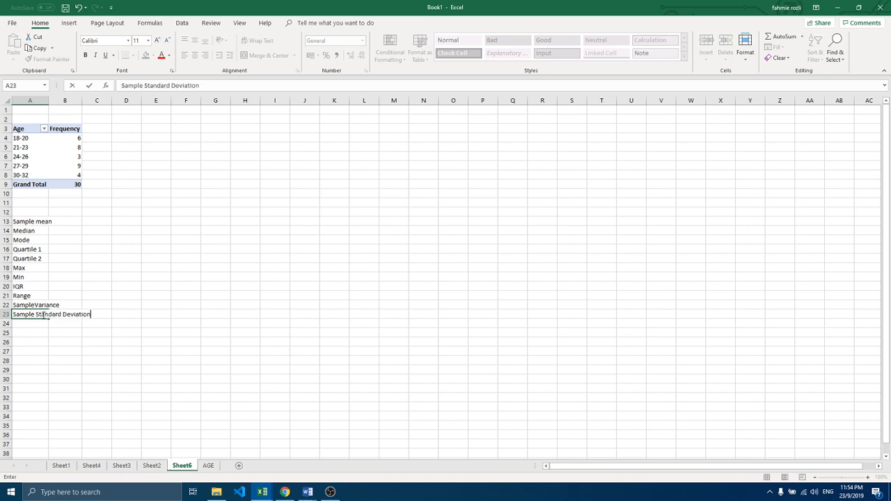
{"action": "left_click", "coordinate": [65, 341]}
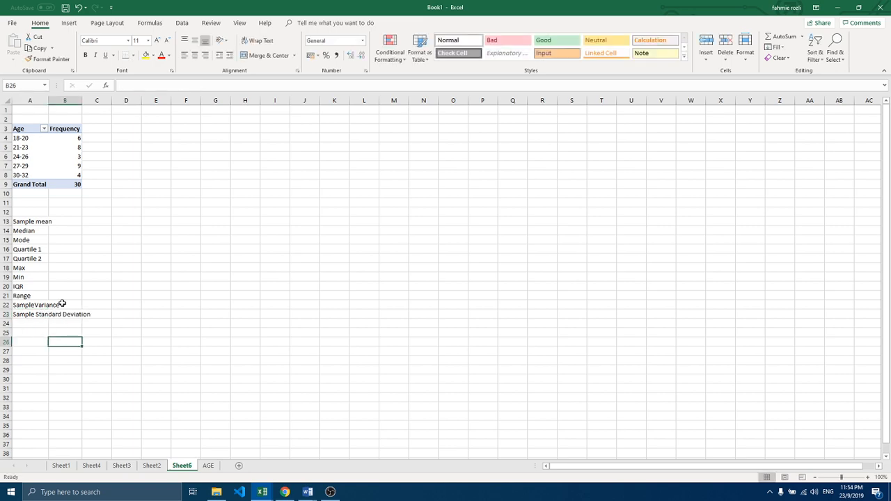
Step: Fit column A's width to its contents, and format the labels in A13 to A23 in bold with a light blue fill
{"action": "double_click", "coordinate": [48, 101]}
{"action": "left_click_drag", "start_coordinate": [55, 218], "coordinate": [60, 314]}
{"action": "left_click", "coordinate": [85, 56]}
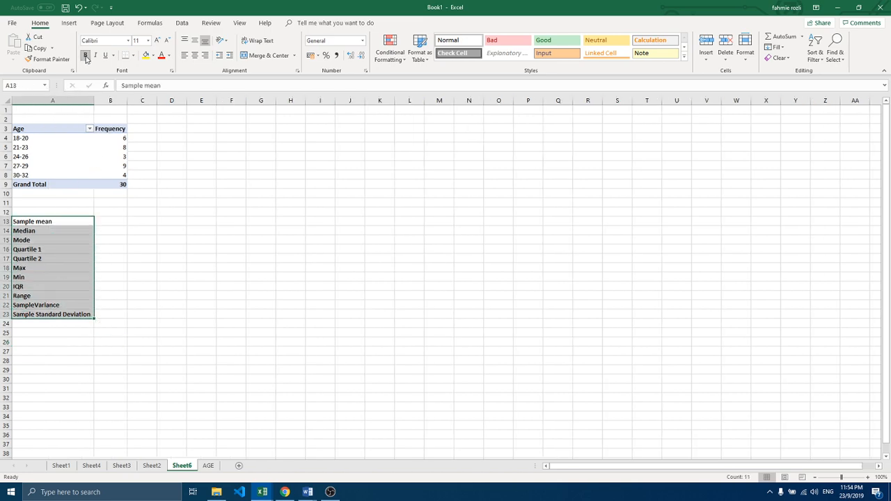
{"action": "left_click", "coordinate": [153, 56]}
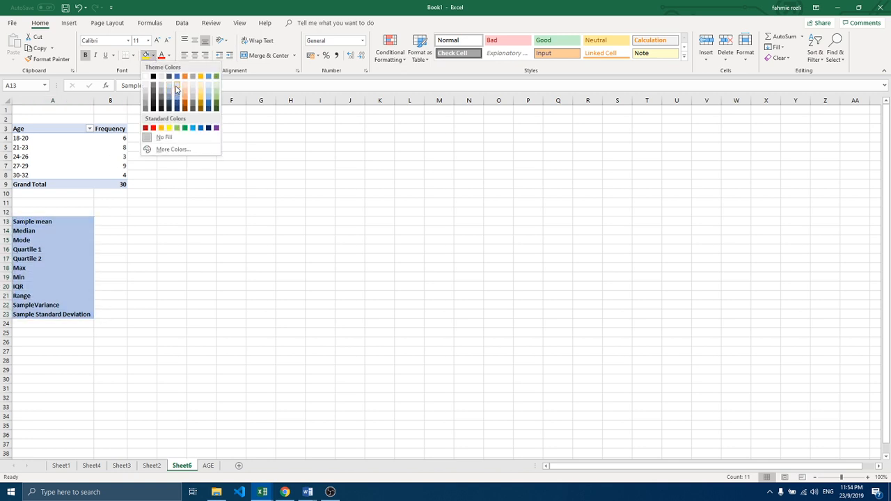
{"action": "left_click", "coordinate": [176, 91]}
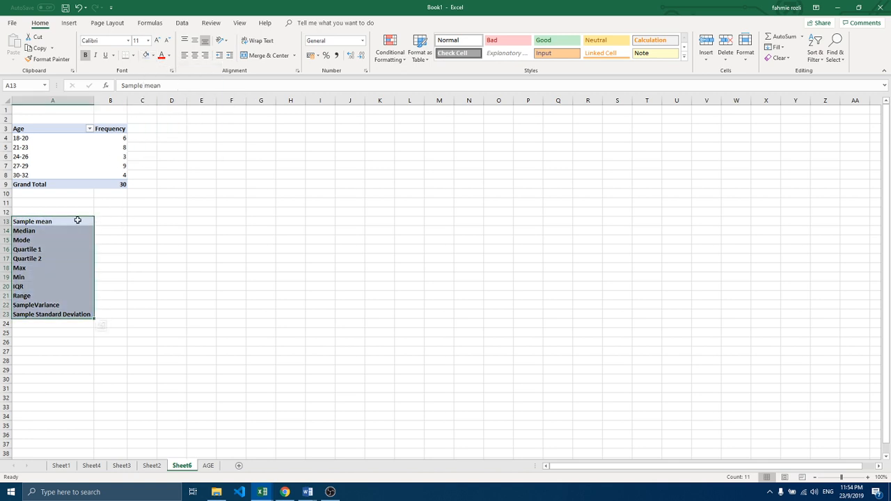
Step: Apply all borders to the statistics table in cells A13 to B23
{"action": "left_click_drag", "start_coordinate": [77, 221], "coordinate": [117, 316]}
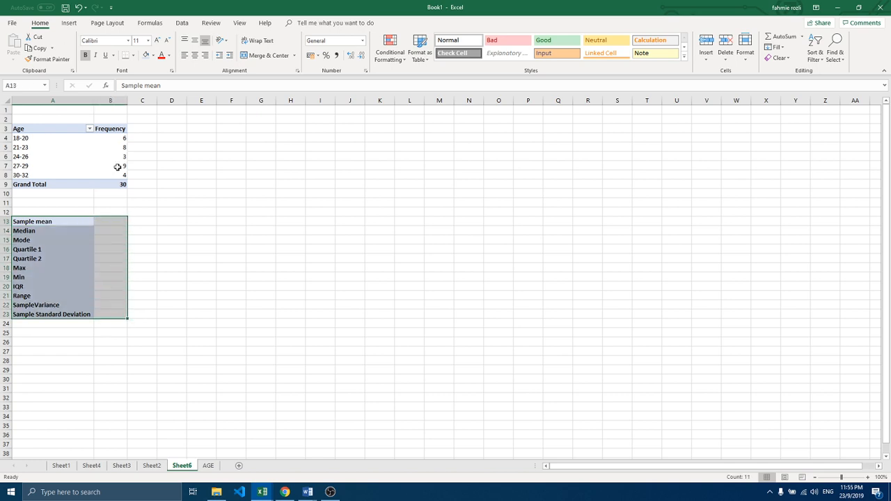
{"action": "left_click", "coordinate": [134, 57]}
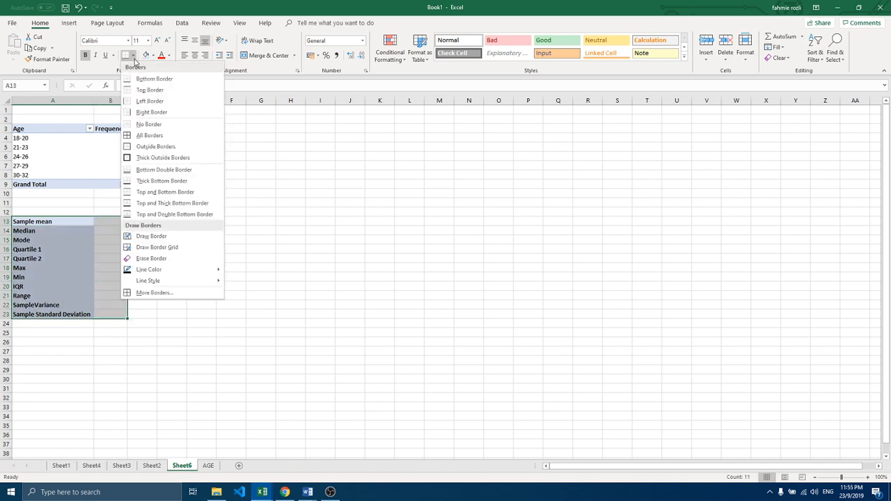
{"action": "left_click", "coordinate": [143, 138]}
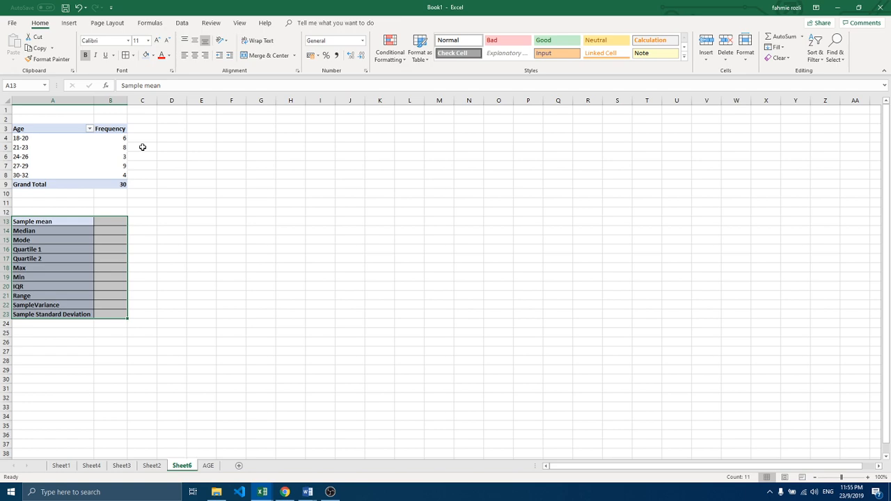
{"action": "left_click", "coordinate": [116, 221]}
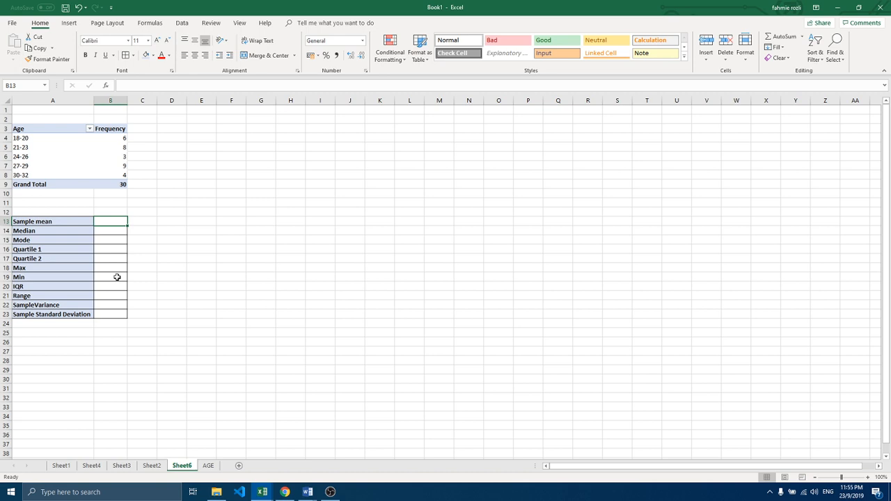
{"action": "left_click", "coordinate": [44, 221]}
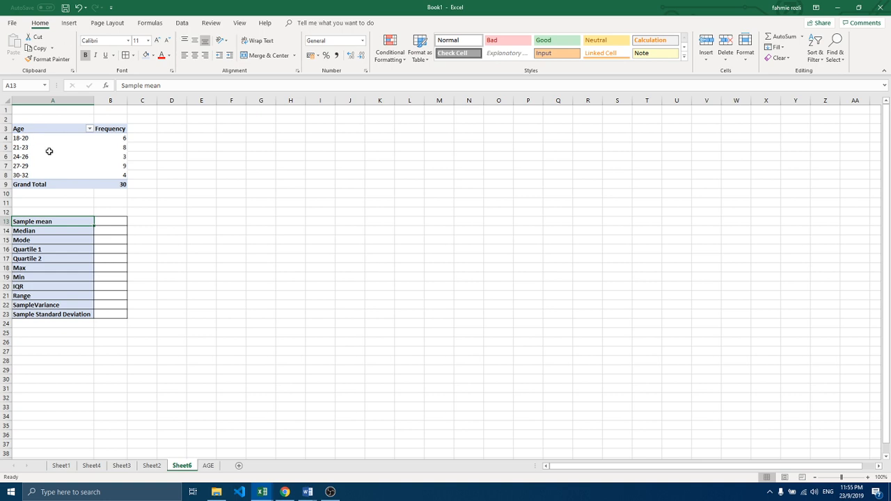
Step: Add the headers Min in C3 and Max in D3 beside the age frequency table
{"action": "left_click", "coordinate": [136, 127]}
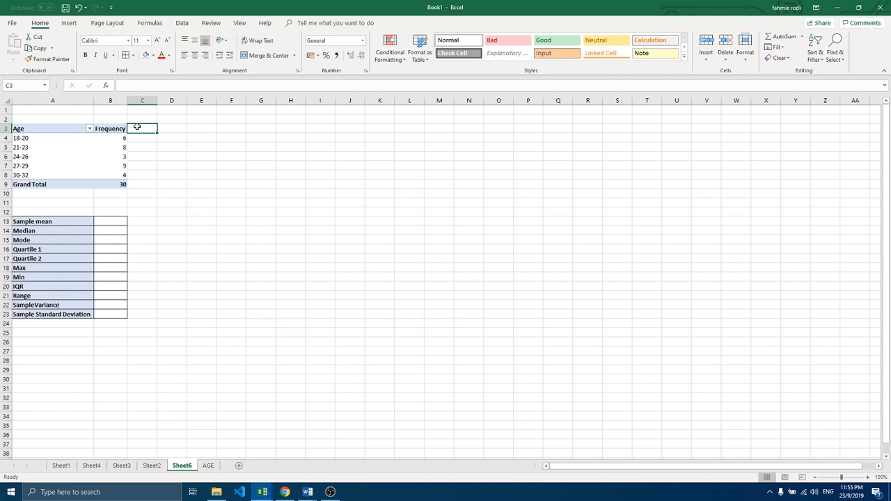
{"action": "type", "text": "Min"}
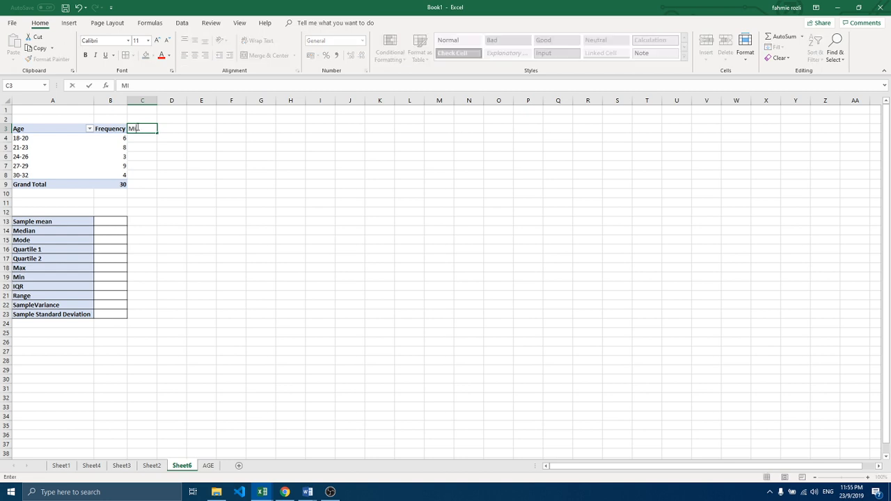
{"action": "left_click", "coordinate": [168, 130]}
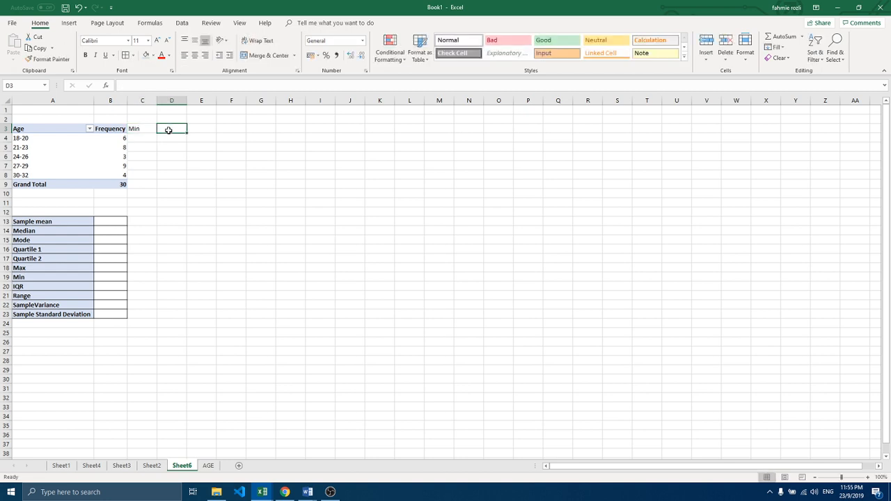
{"action": "type", "text": "Max"}
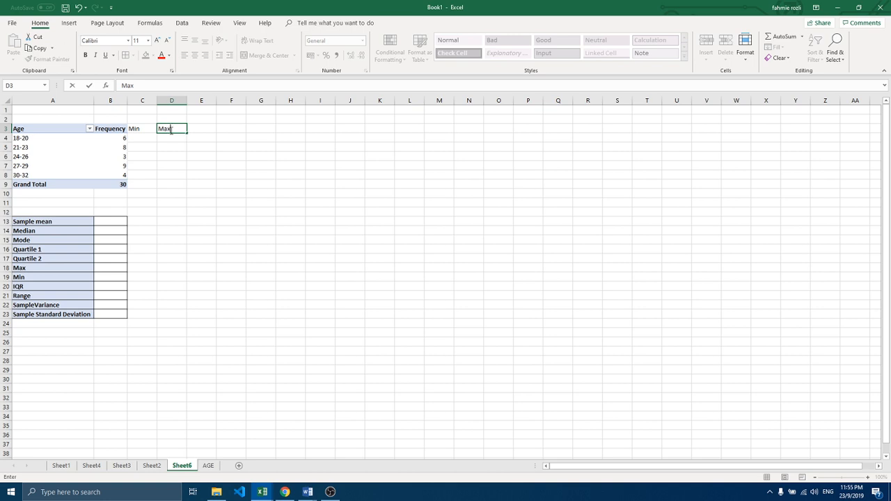
Step: Enter the Min and Max class limits 18 and 20 in row 4, and 21 and 23 in row 5
{"action": "left_click", "coordinate": [141, 138]}
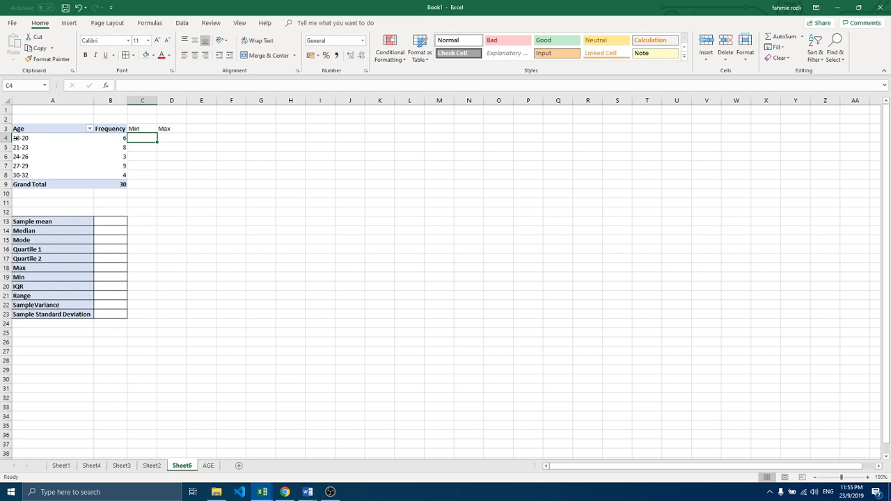
{"action": "type", "text": "18"}
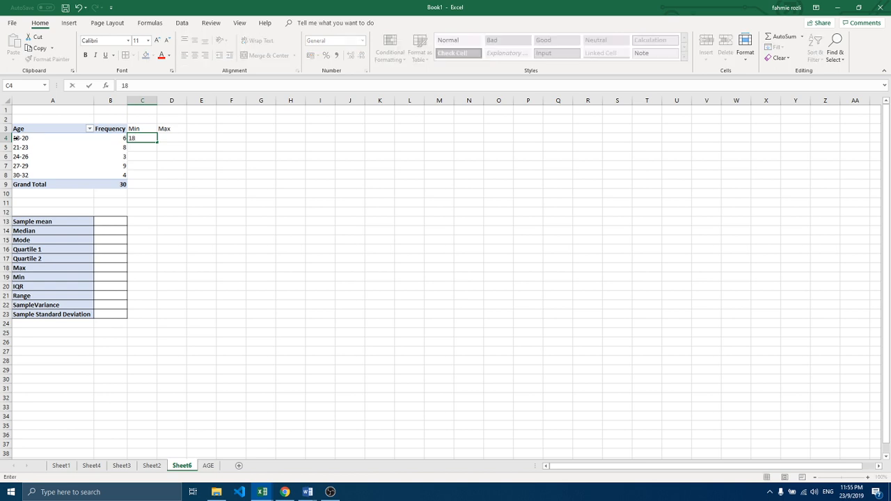
{"action": "left_click", "coordinate": [169, 138]}
{"action": "type", "text": "20"}
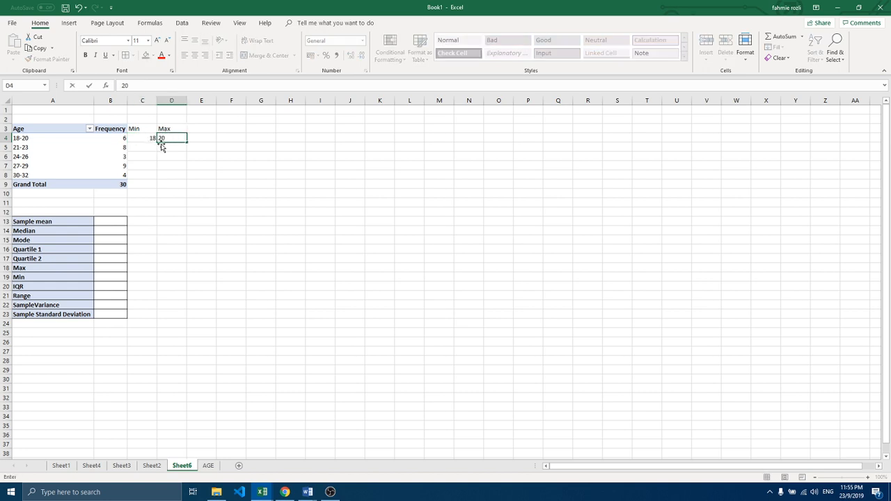
{"action": "left_click", "coordinate": [152, 147]}
{"action": "type", "text": "21"}
{"action": "key", "text": "Tab"}
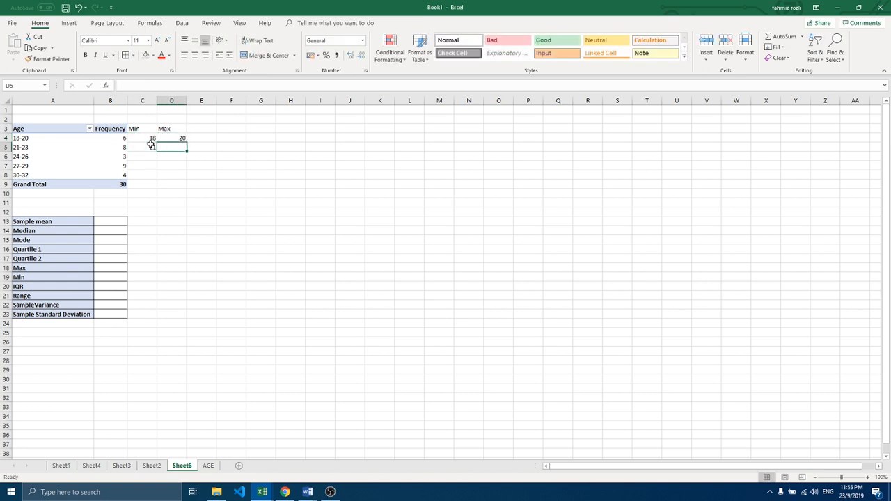
{"action": "type", "text": "23"}
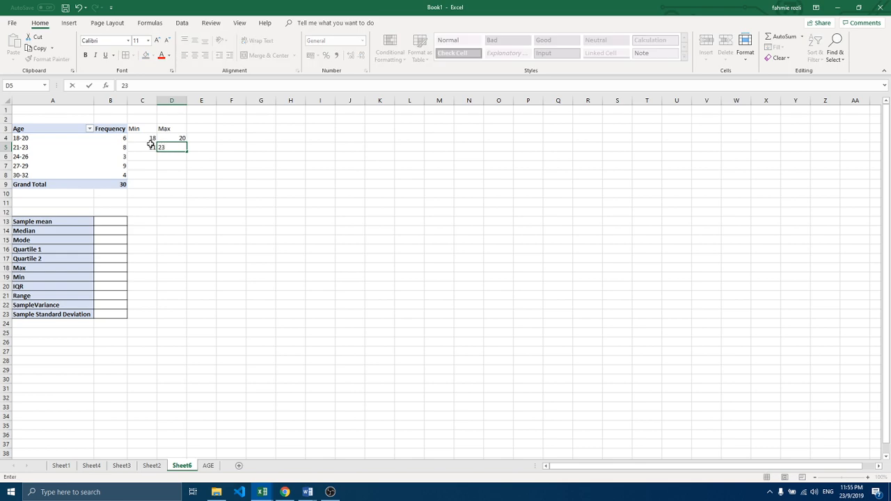
{"action": "key", "text": "Return"}
Step: Enter the Min and Max class limits 24 and 26, 27 and 29, and 30 and 32 in rows 6 to 8
{"action": "type", "text": "24"}
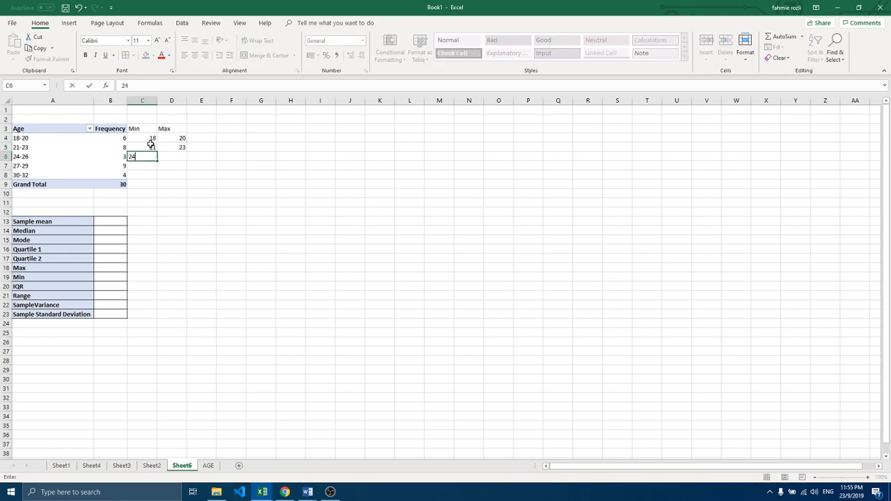
{"action": "key", "text": "Tab"}
{"action": "type", "text": "26"}
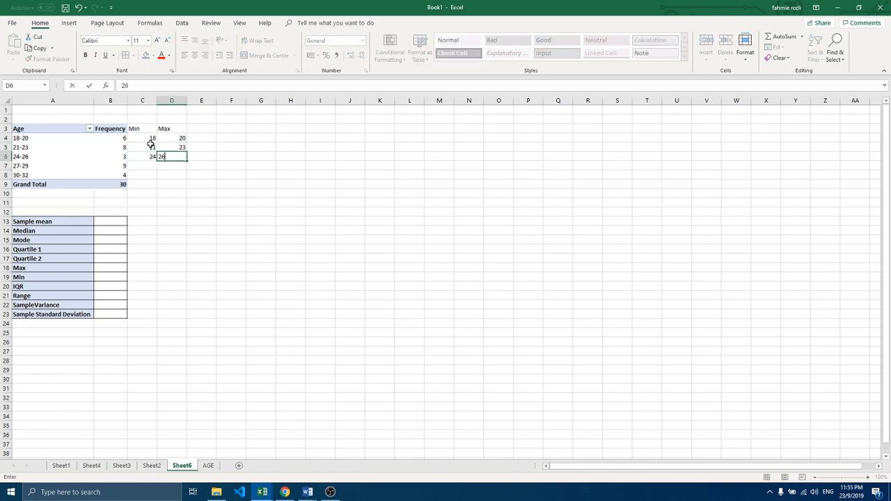
{"action": "key", "text": "Return"}
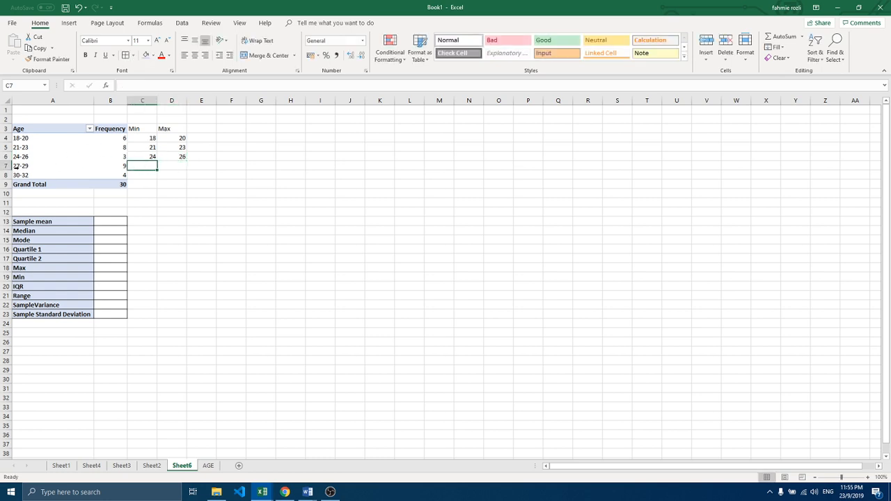
{"action": "type", "text": "27"}
{"action": "key", "text": "Tab"}
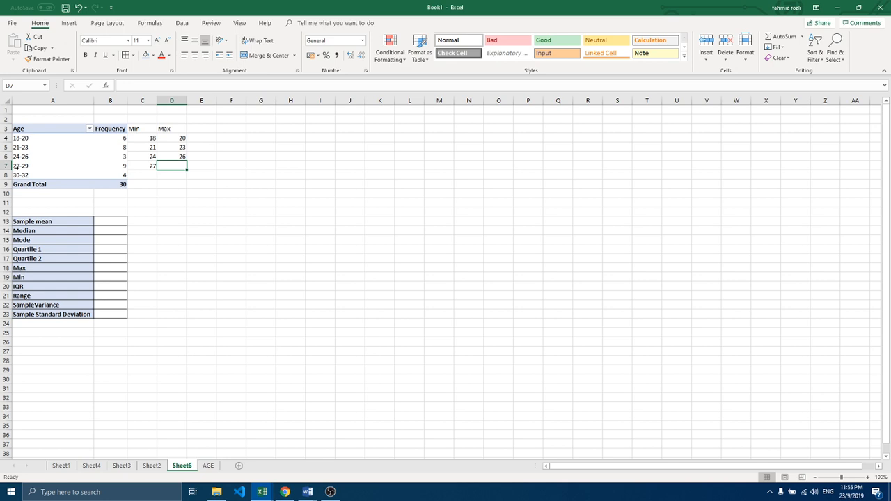
{"action": "type", "text": "29"}
{"action": "key", "text": "Return"}
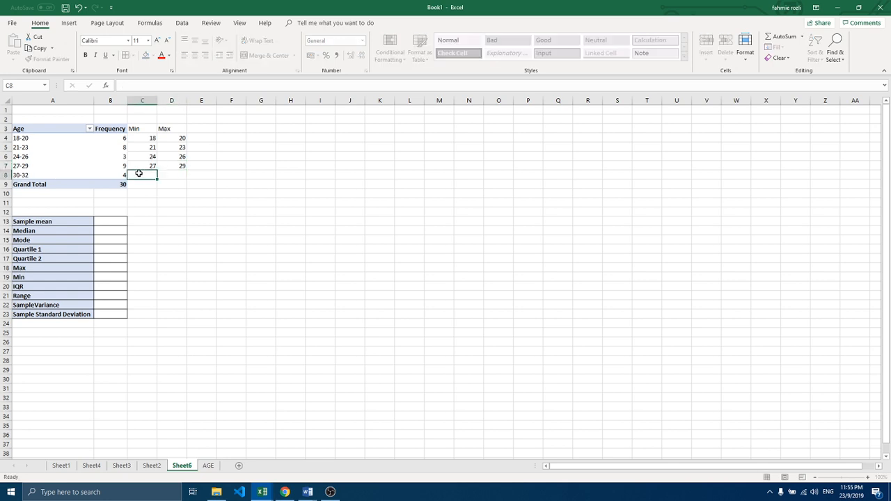
{"action": "type", "text": "30"}
{"action": "key", "text": "Tab"}
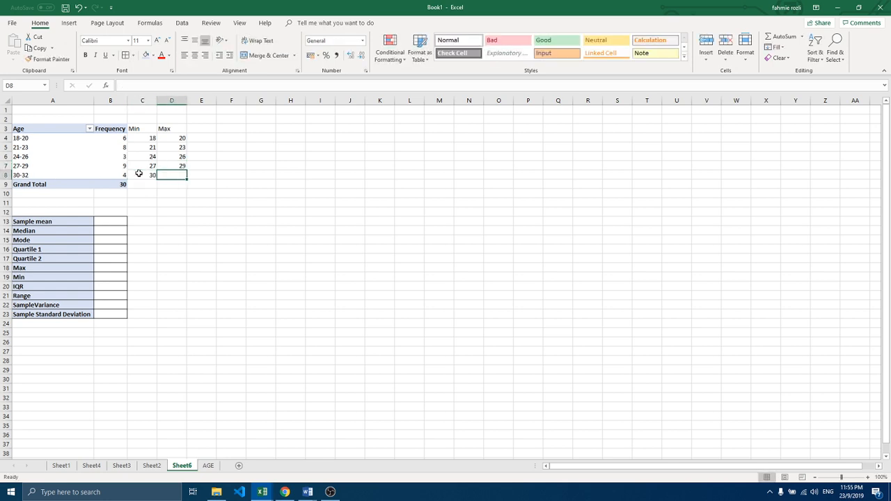
{"action": "type", "text": "32"}
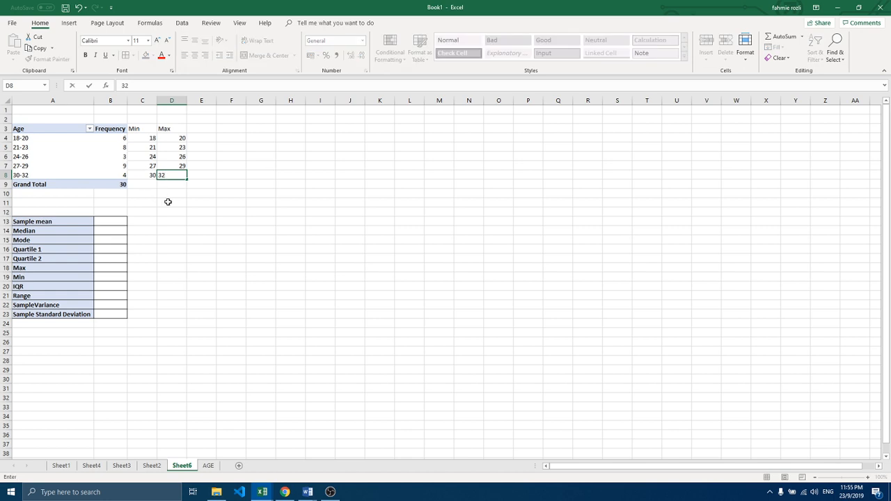
{"action": "left_click", "coordinate": [168, 202]}
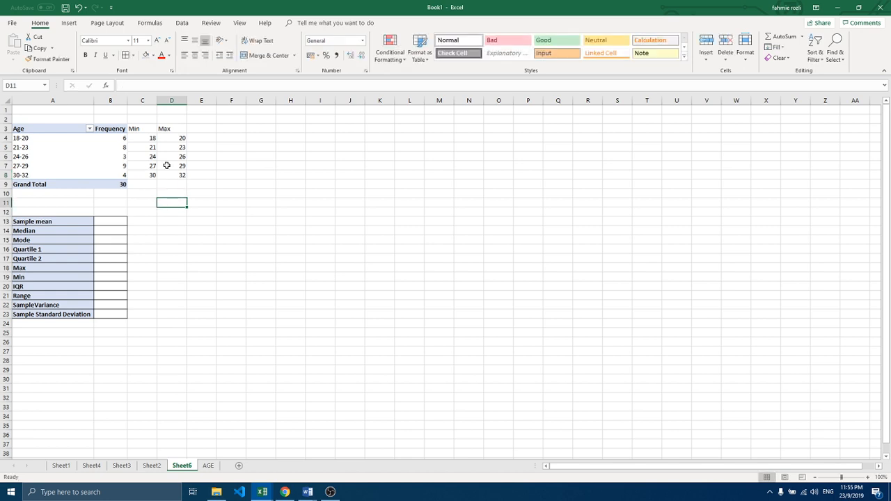
Step: Add the header Midpoint,x in cell E3 beside the Max column
{"action": "left_click", "coordinate": [197, 129]}
{"action": "type", "text": "Mi"}
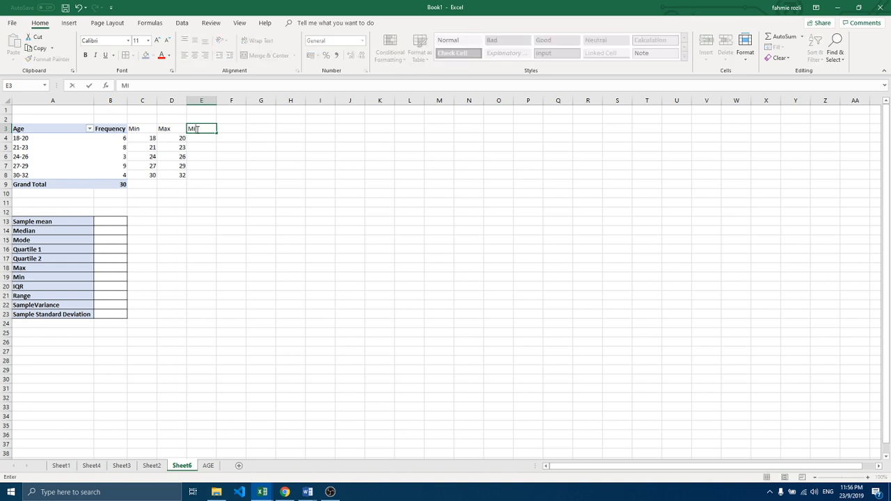
{"action": "type", "text": "dpoint,x"}
Step: Widen column E to fit its header and make the headers in C3 to E3 bold
{"action": "left_click", "coordinate": [219, 147]}
{"action": "left_click_drag", "start_coordinate": [218, 102], "coordinate": [224, 101]}
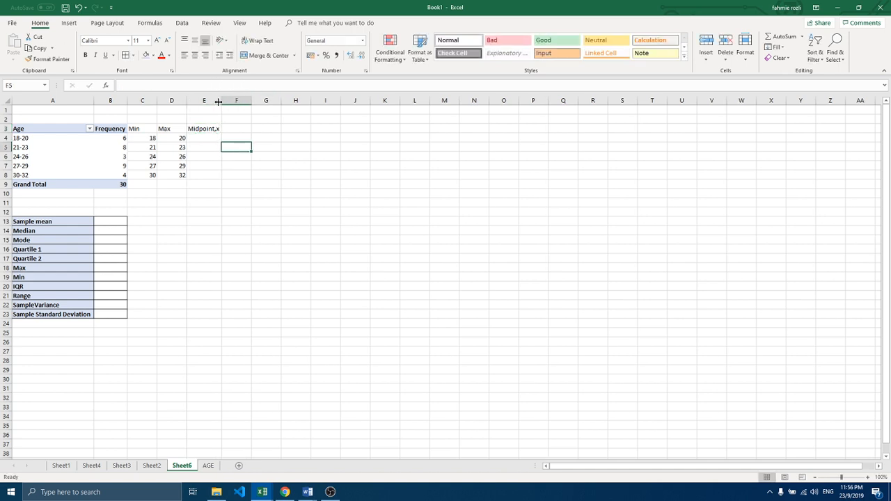
{"action": "left_click_drag", "start_coordinate": [141, 129], "coordinate": [193, 126]}
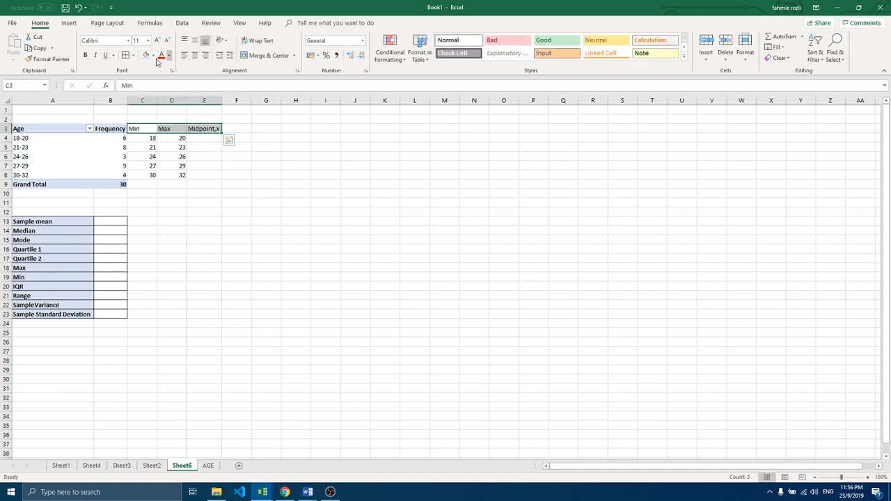
{"action": "left_click", "coordinate": [85, 55]}
Step: Enter the formula =(D4-C4)/2 in cell E4 for the first age group's midpoint
{"action": "left_click", "coordinate": [197, 139]}
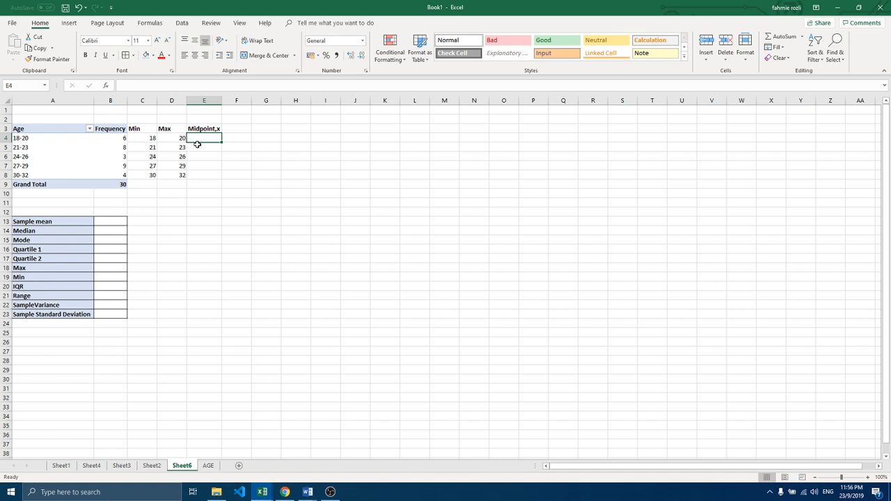
{"action": "type", "text": "="}
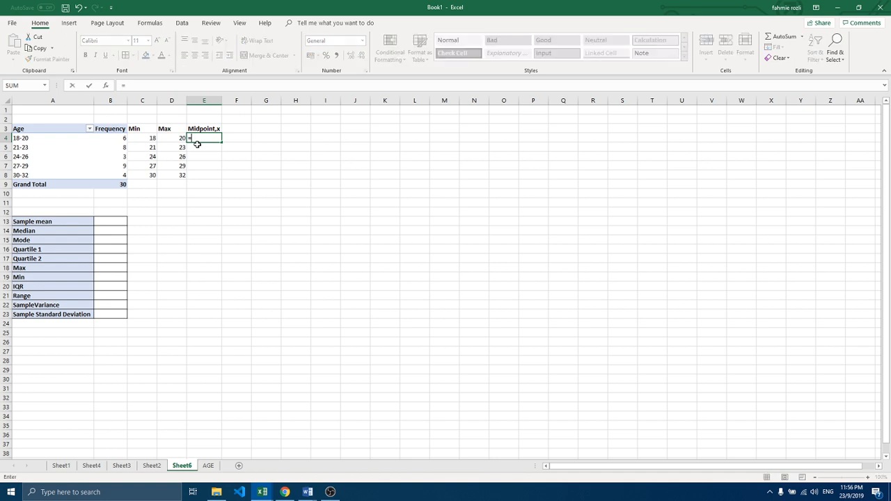
{"action": "type", "text": "("}
{"action": "left_click", "coordinate": [170, 139]}
{"action": "type", "text": "-"}
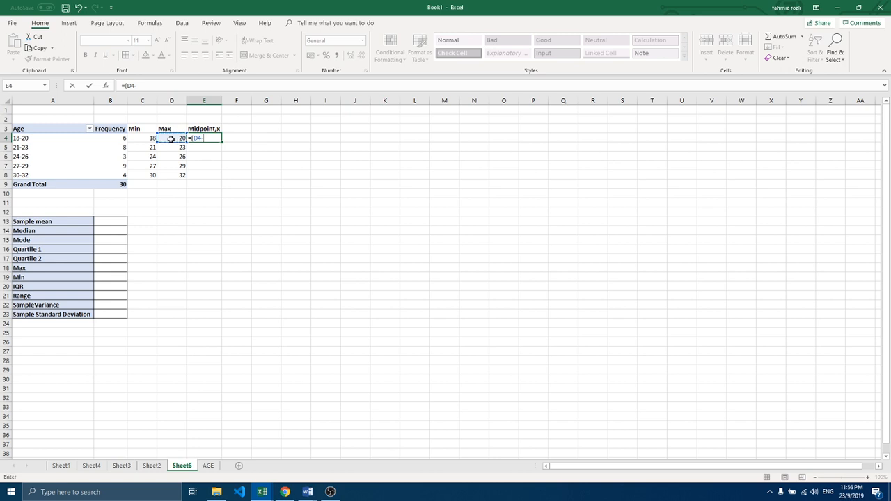
{"action": "left_click", "coordinate": [147, 140]}
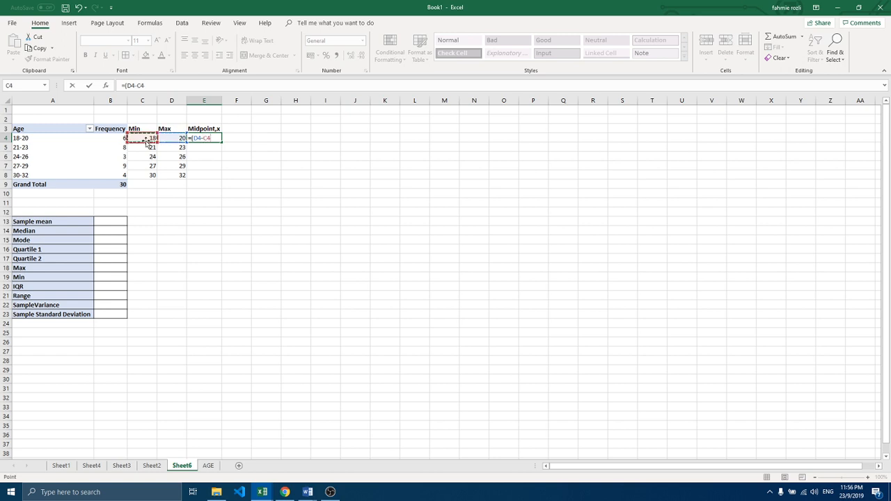
{"action": "type", "text": ")/2"}
{"action": "key", "text": "Return"}
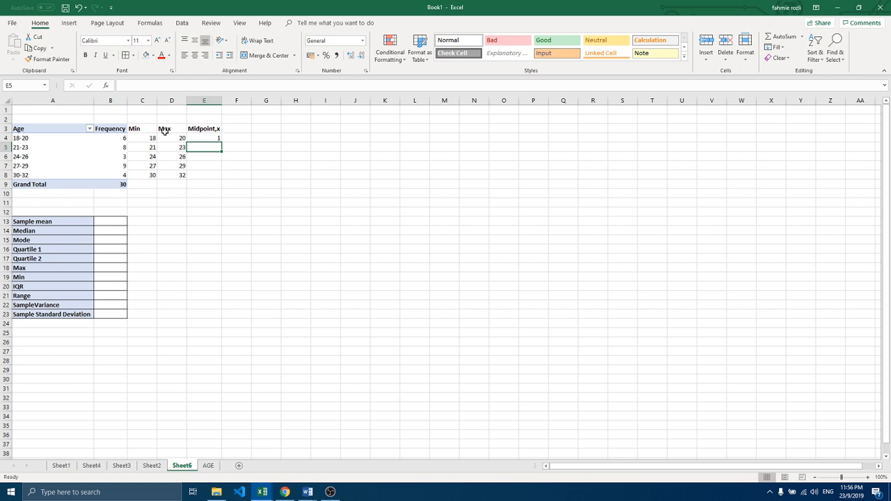
Step: Correct the midpoint formula in E4 to =(D4+C4)/2
{"action": "double_click", "coordinate": [199, 138]}
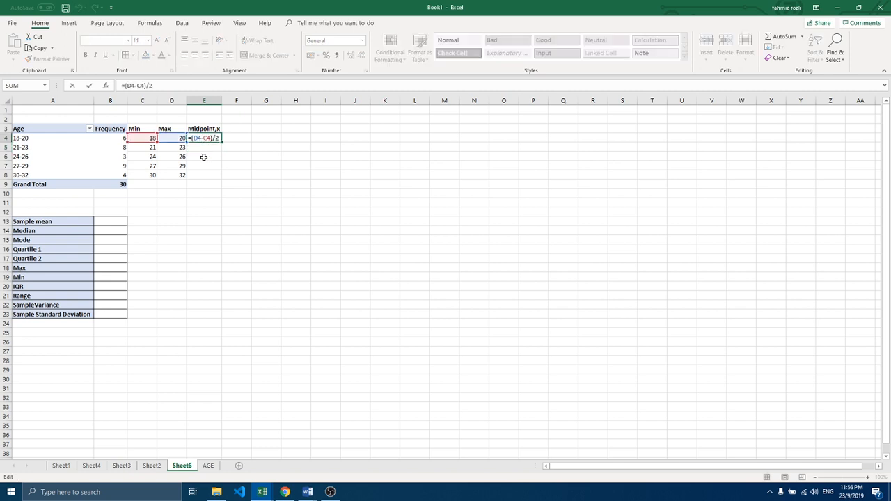
{"action": "key", "text": "BackSpace"}
{"action": "type", "text": "+"}
{"action": "key", "text": "Return"}
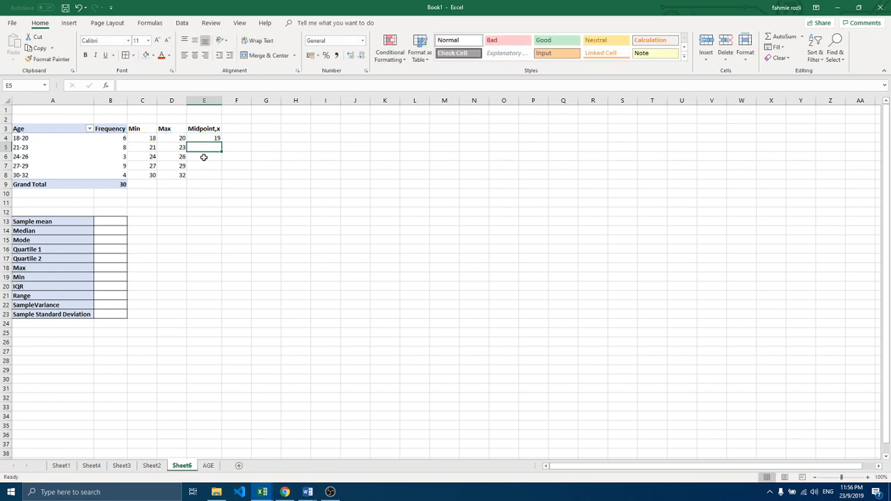
Step: Fill the midpoint formula from E4 down the column for all age groups, and clear the extra formula in the Grand Total row
{"action": "left_click", "coordinate": [207, 138]}
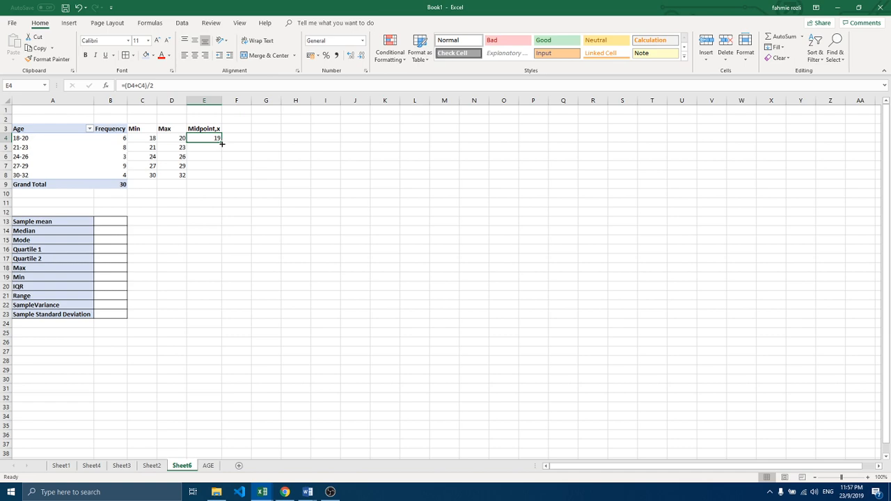
{"action": "left_click_drag", "start_coordinate": [222, 143], "coordinate": [211, 184]}
{"action": "left_click", "coordinate": [210, 184]}
{"action": "key", "text": "BackSpace"}
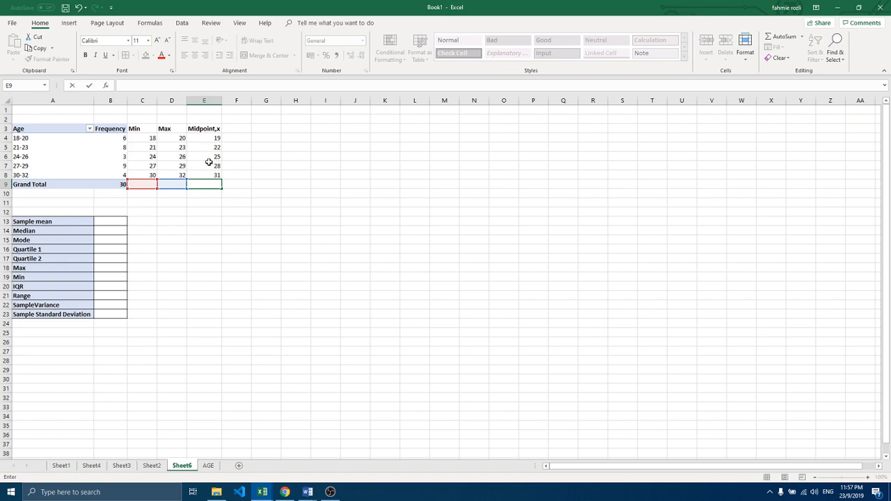
{"action": "left_click", "coordinate": [208, 156]}
{"action": "left_click", "coordinate": [210, 167]}
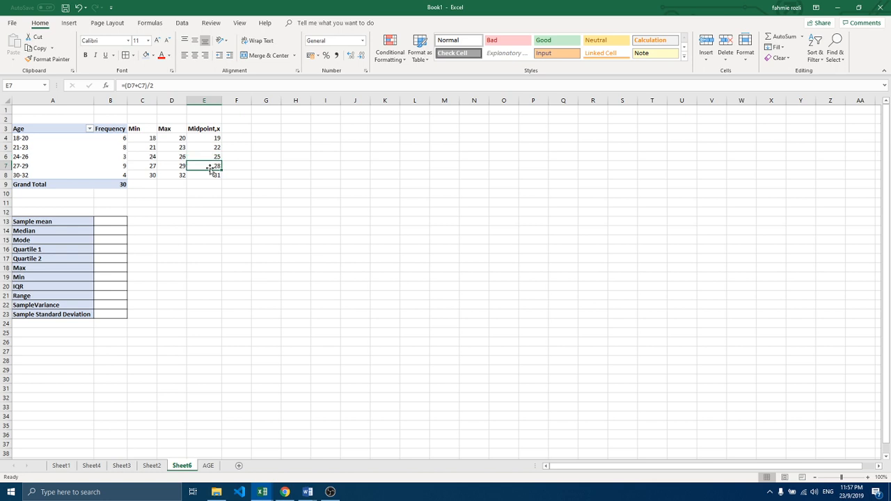
Step: Enter the column header f*x in cell F3, beside the Midpoint,x header, and centre it in the cell
{"action": "left_click", "coordinate": [211, 174]}
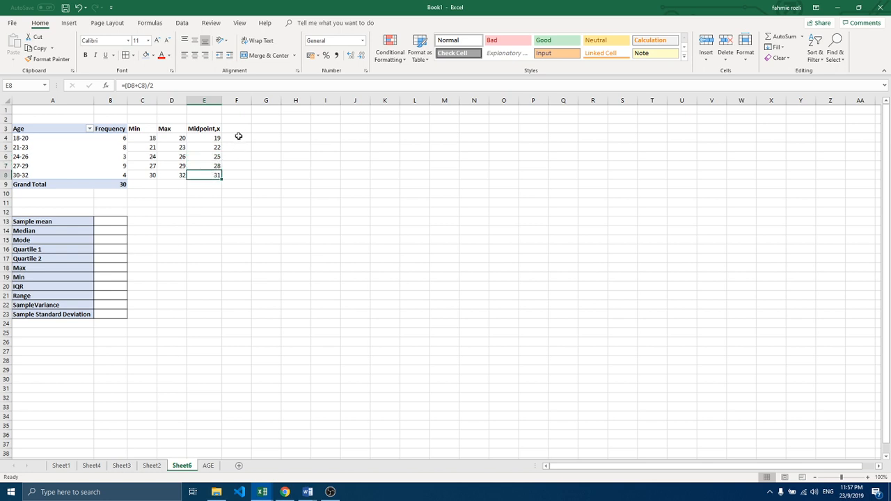
{"action": "left_click", "coordinate": [238, 128]}
{"action": "type", "text": "f"}
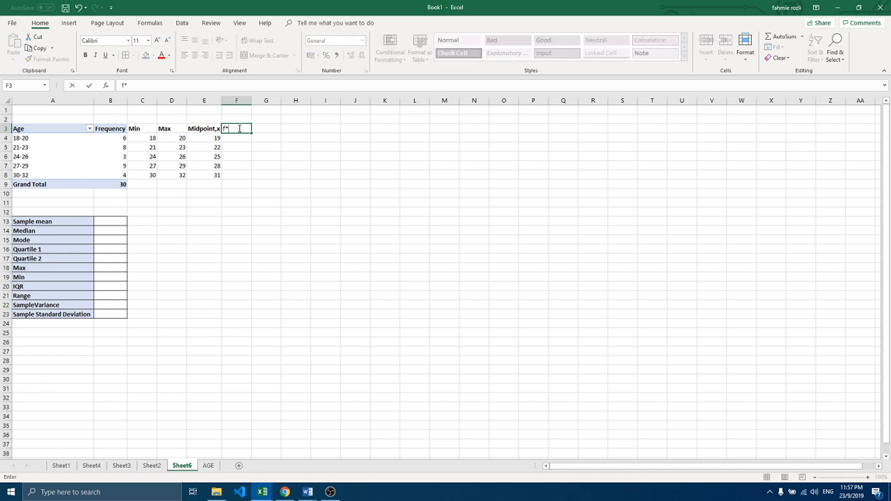
{"action": "type", "text": "*"}
{"action": "left_click", "coordinate": [213, 138]}
{"action": "left_click", "coordinate": [233, 129]}
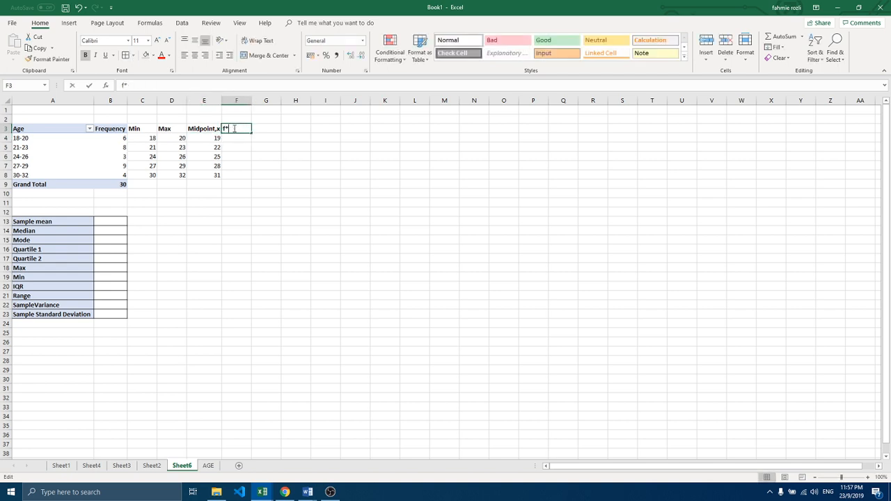
{"action": "double_click", "coordinate": [235, 130]}
{"action": "type", "text": "x"}
{"action": "key", "text": "Return"}
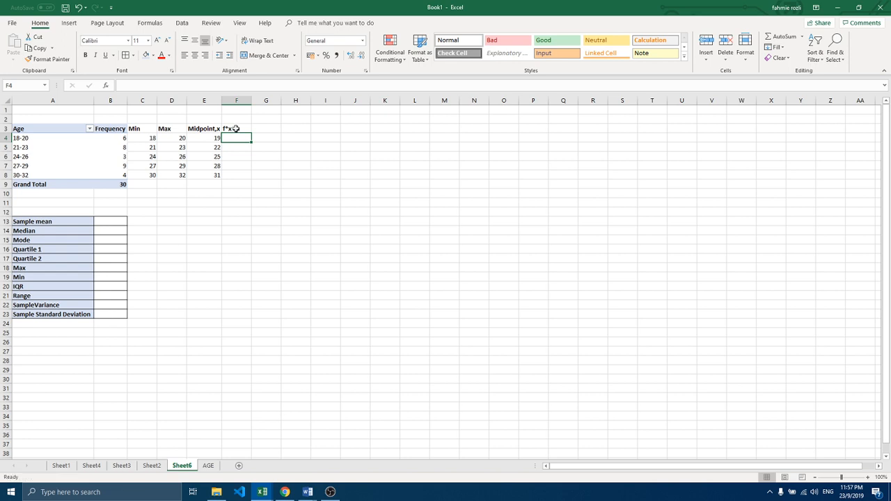
{"action": "left_click", "coordinate": [235, 130]}
{"action": "left_click", "coordinate": [194, 56]}
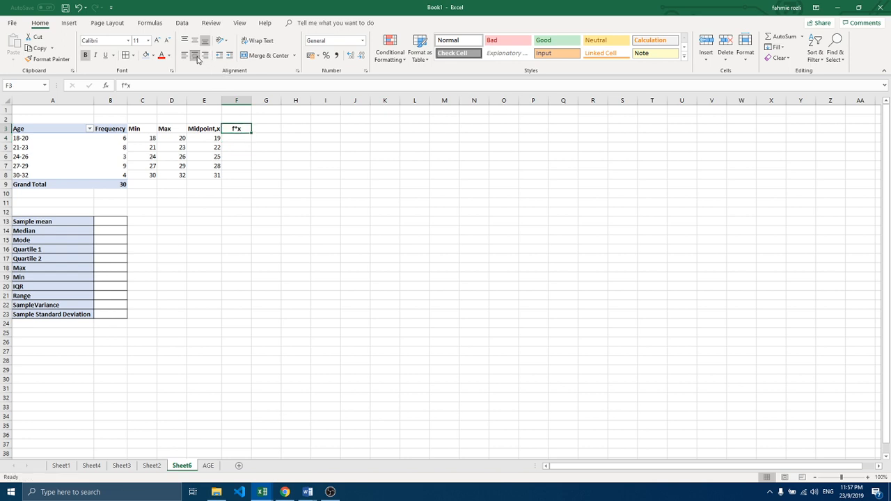
Step: Start a formula in cell F4 for the first age group's f*x value
{"action": "left_click", "coordinate": [235, 140]}
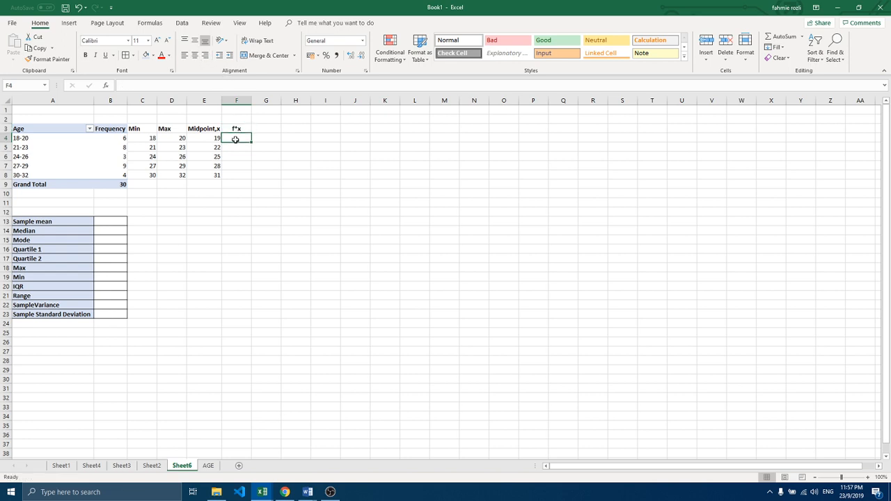
{"action": "type", "text": "="}
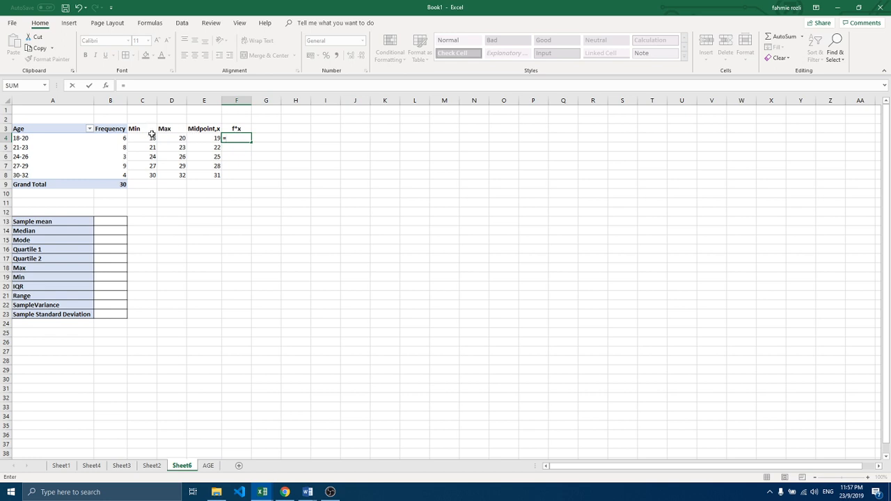
Step: Complete the f*x formula in F4 as =GETPIVOTDATA("Age ",$A$3,"Age ",C4)*E4, replacing the fixed age 18 with the Min cell reference
{"action": "left_click", "coordinate": [120, 138]}
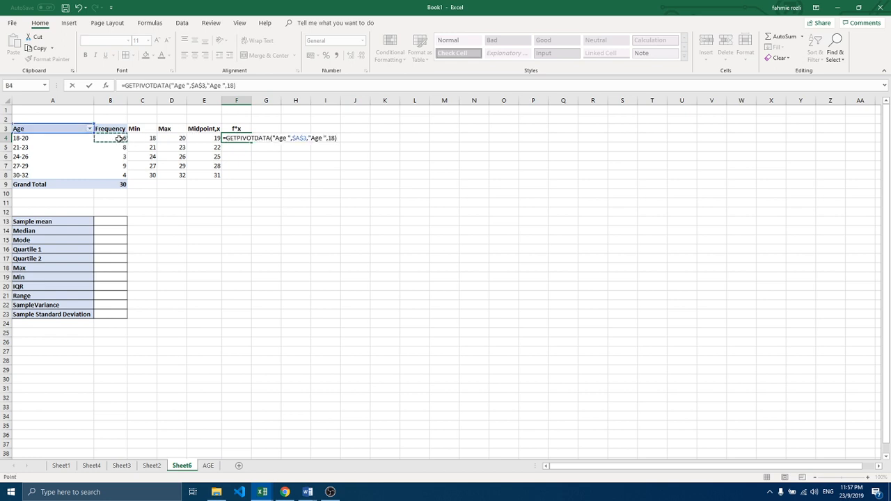
{"action": "type", "text": "*"}
{"action": "left_click", "coordinate": [208, 138]}
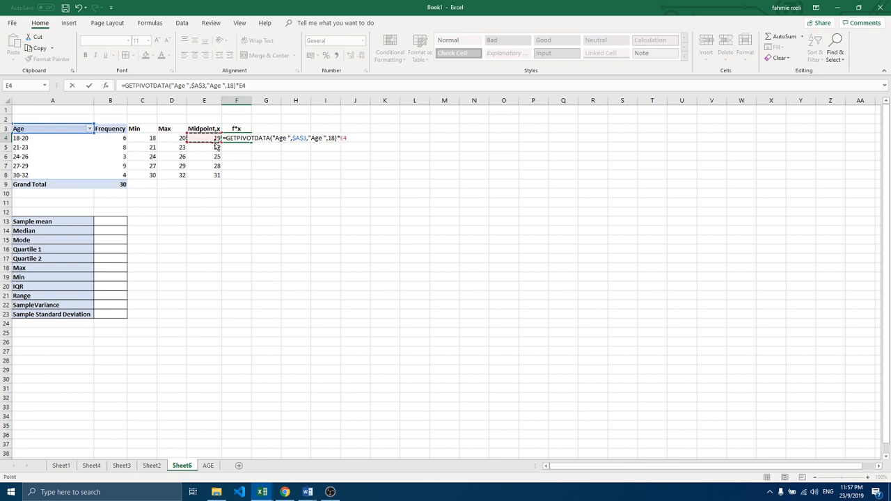
{"action": "left_click", "coordinate": [334, 138]}
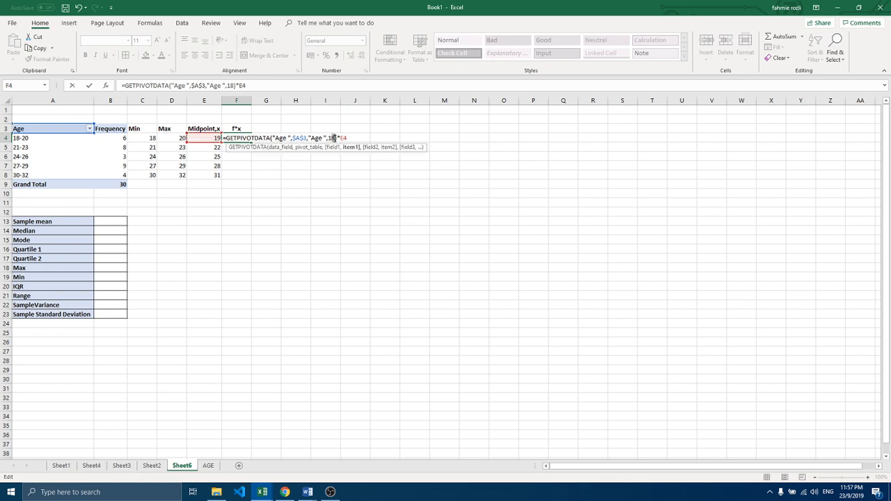
{"action": "key", "text": "BackSpace"}
{"action": "key", "text": "BackSpace"}
{"action": "left_click", "coordinate": [140, 139]}
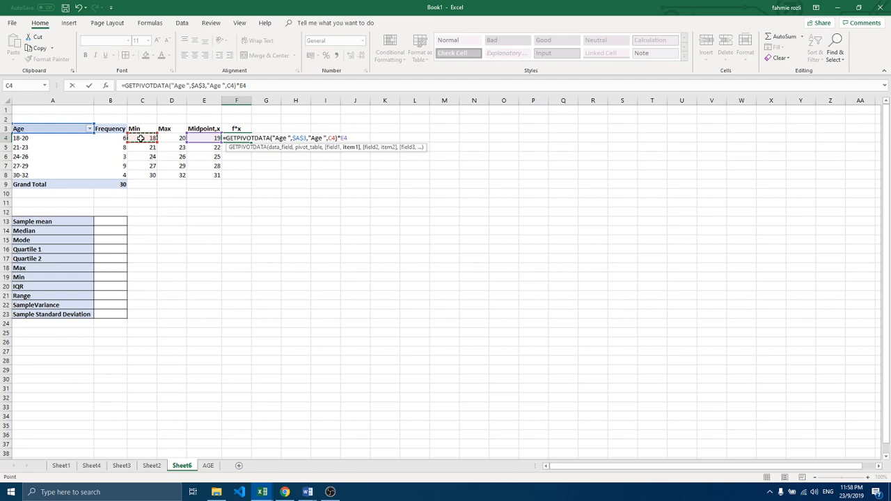
{"action": "key", "text": "Return"}
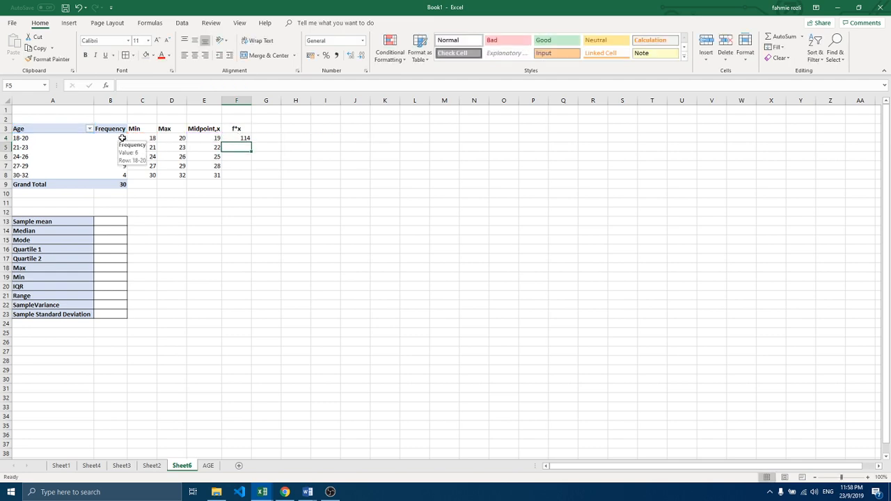
Step: Fill the f*x formula from F4 down the column for all age groups, and clear the extra formula in F9
{"action": "left_click", "coordinate": [231, 138]}
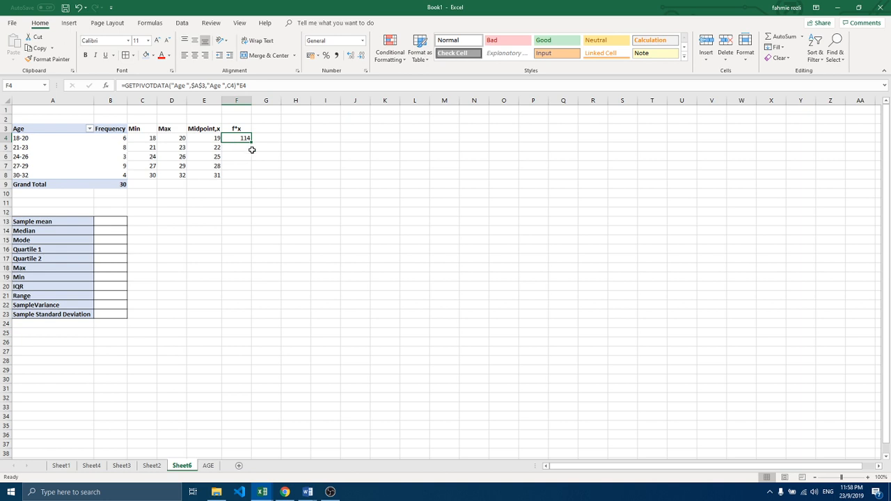
{"action": "left_click_drag", "start_coordinate": [251, 142], "coordinate": [250, 187]}
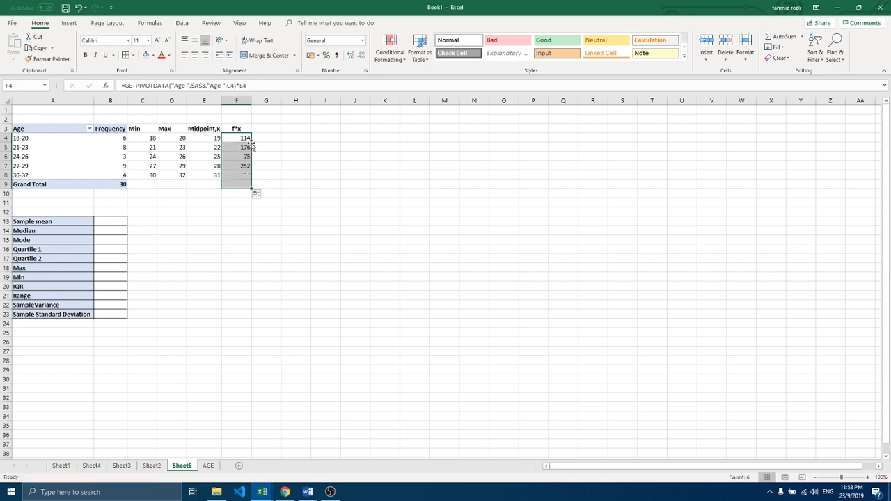
{"action": "left_click", "coordinate": [237, 185]}
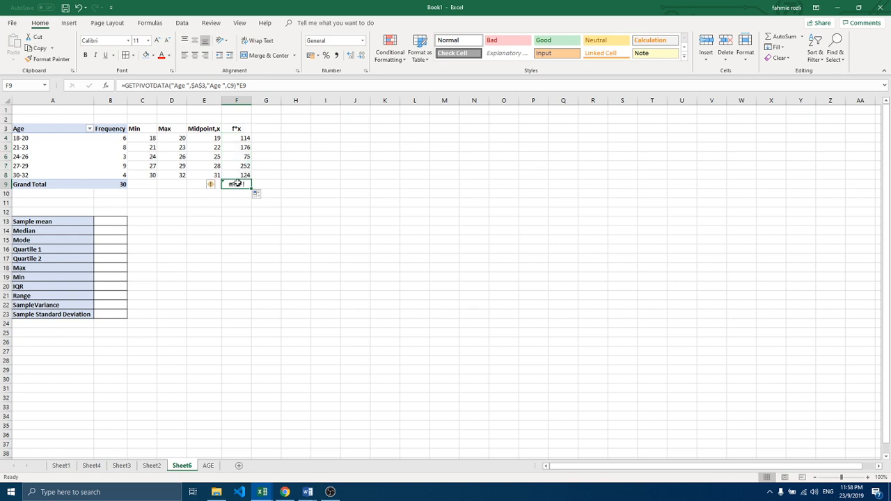
{"action": "key", "text": "Delete"}
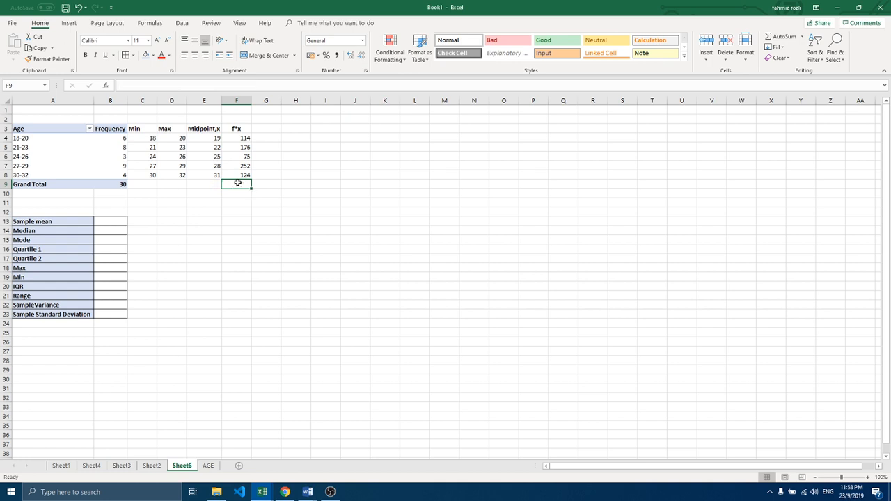
Step: Examine the filled f*x formulas in F4 to F8 against the frequency and midpoint cells they multiply
{"action": "left_click", "coordinate": [236, 142]}
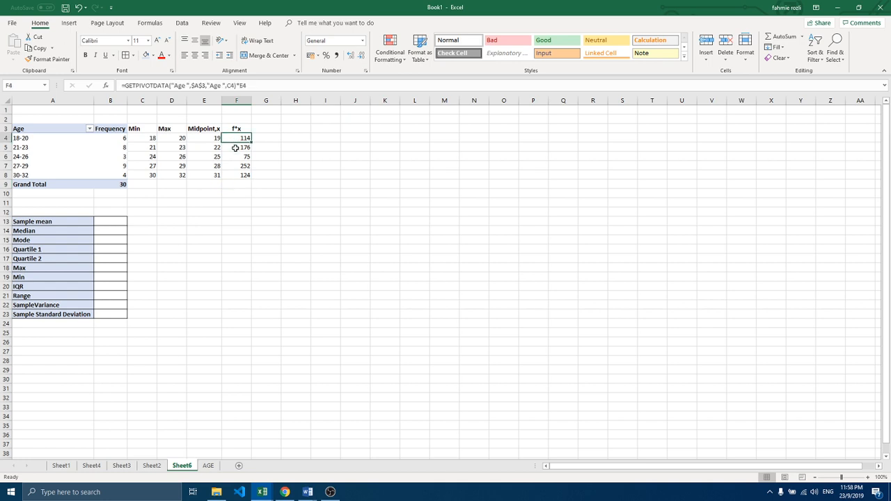
{"action": "left_click", "coordinate": [235, 148]}
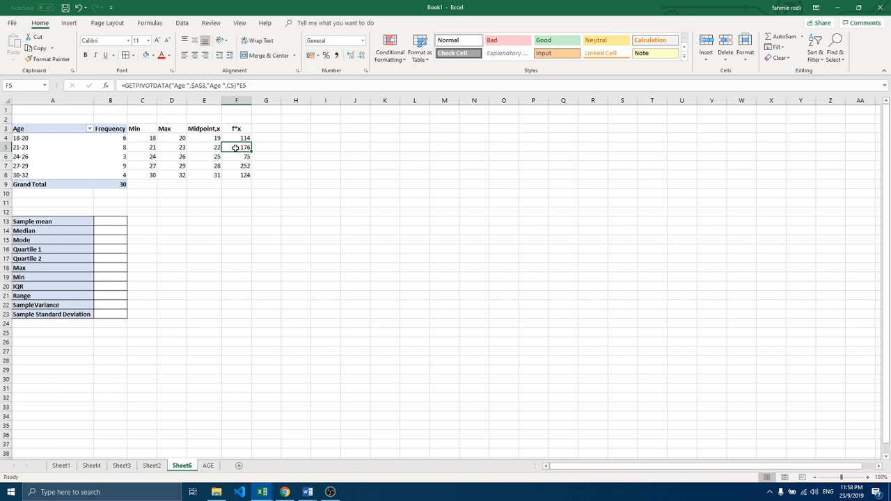
{"action": "left_click", "coordinate": [124, 148]}
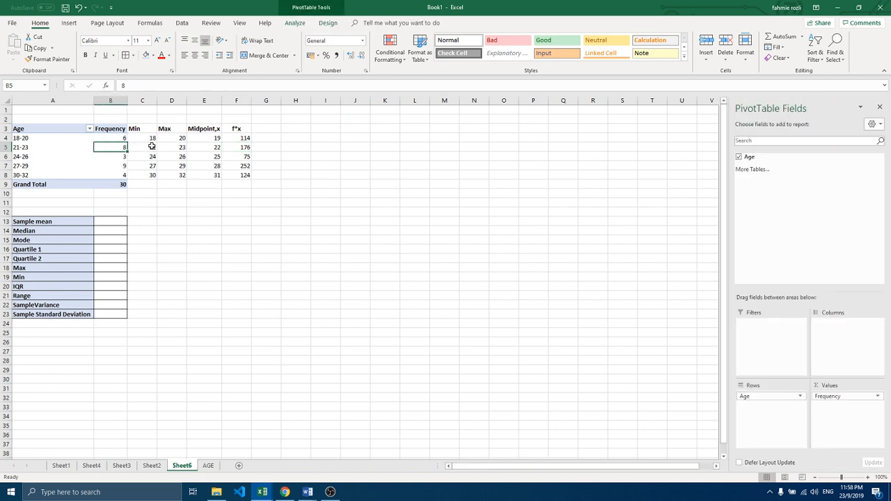
{"action": "left_click", "coordinate": [201, 147]}
{"action": "left_click", "coordinate": [227, 148]}
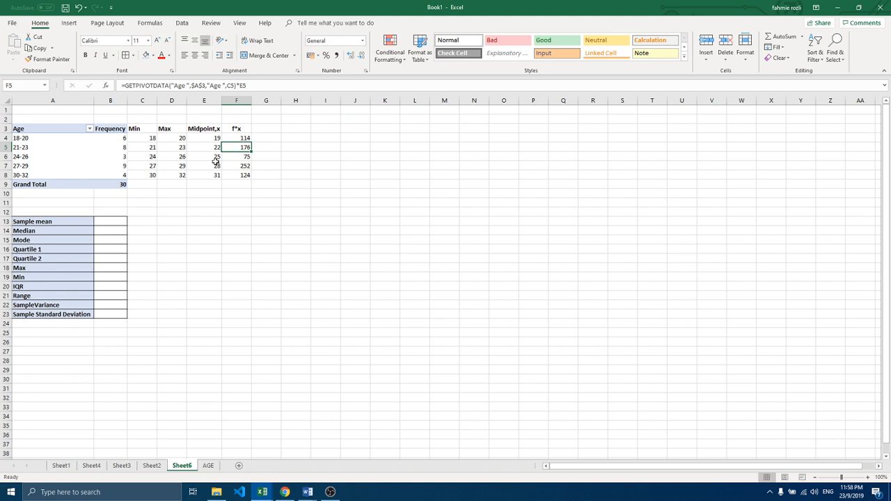
{"action": "left_click", "coordinate": [205, 158]}
{"action": "left_click", "coordinate": [232, 158]}
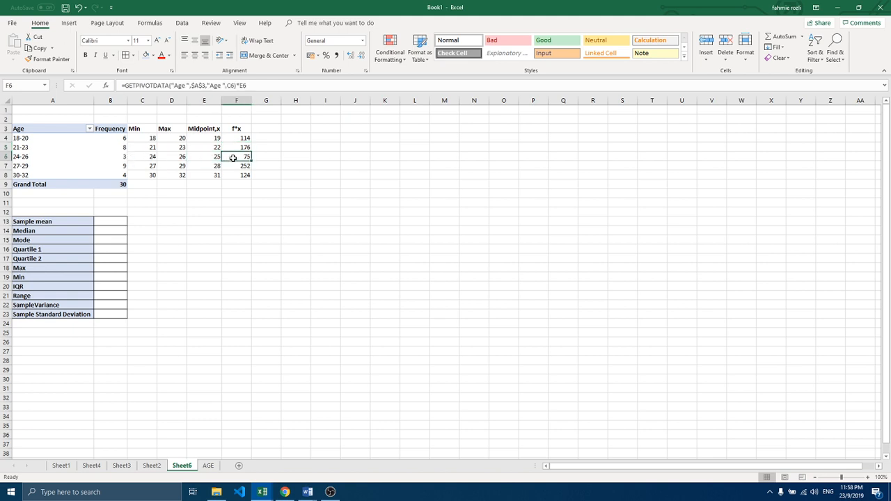
{"action": "left_click", "coordinate": [233, 166]}
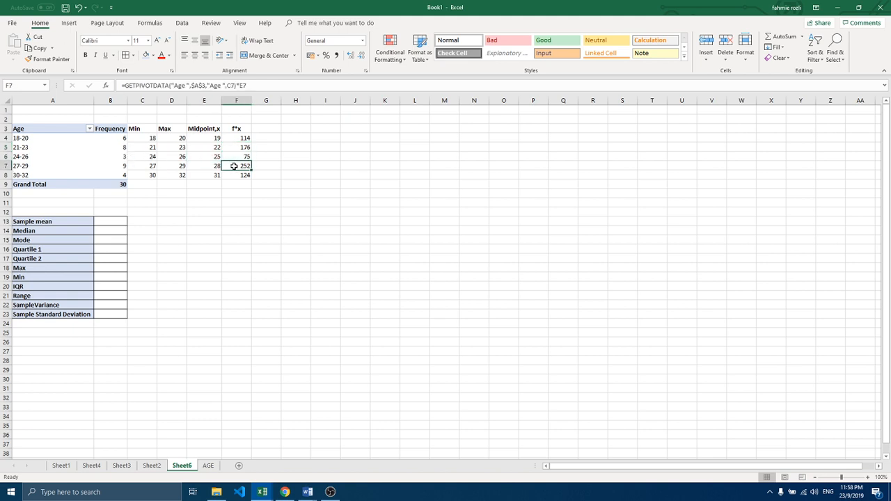
{"action": "left_click", "coordinate": [236, 175]}
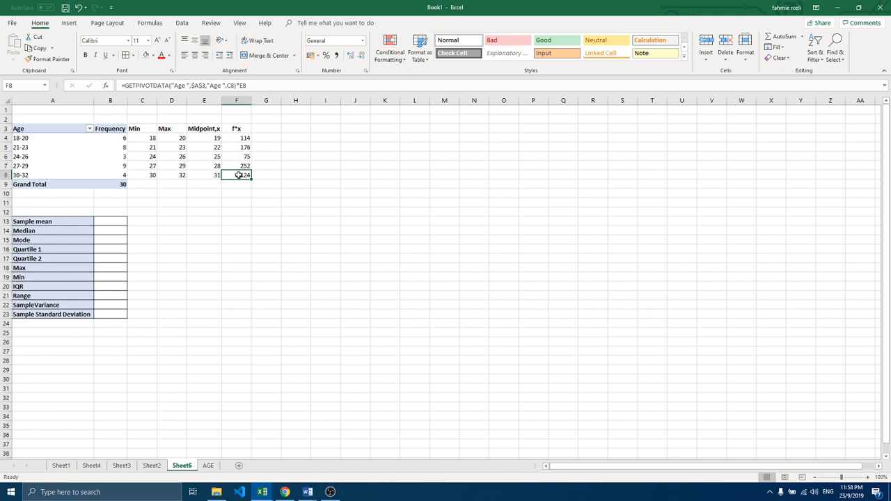
Step: Sum the f*x values of F4:F8 into cell F9 in the Grand Total row
{"action": "left_click_drag", "start_coordinate": [238, 137], "coordinate": [240, 184]}
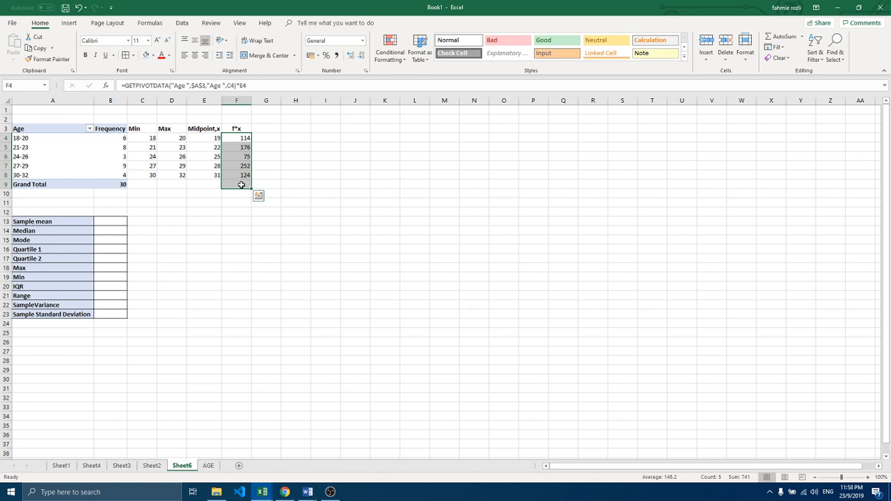
{"action": "left_click", "coordinate": [776, 38]}
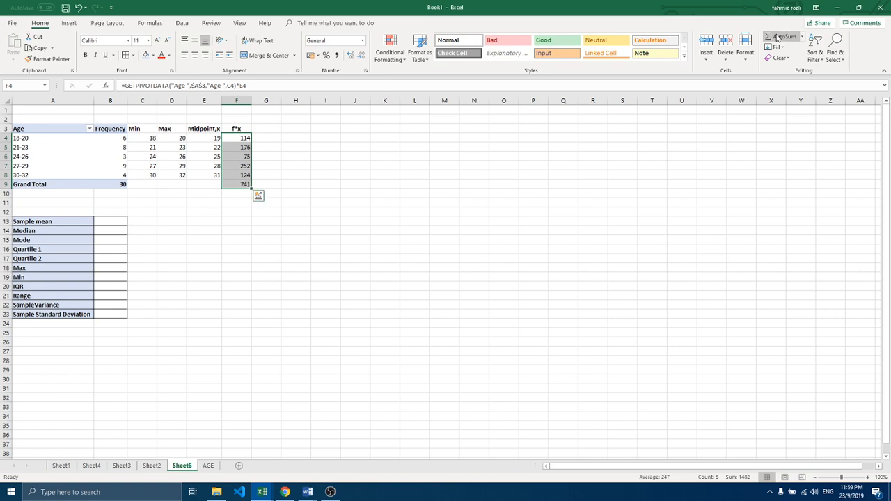
{"action": "left_click", "coordinate": [235, 185]}
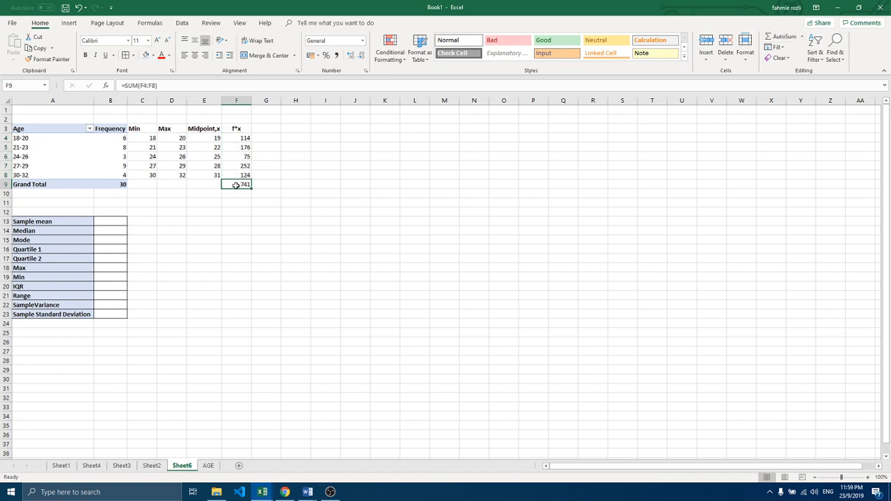
Step: Enter the column header f*x^2 in cell G3 beside the f*x header, and centre it in the cell
{"action": "left_click", "coordinate": [267, 129]}
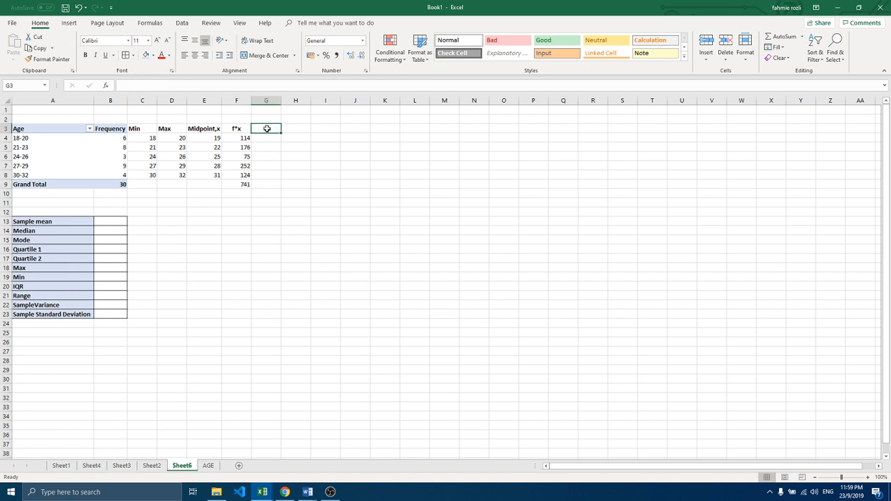
{"action": "type", "text": "f*x"}
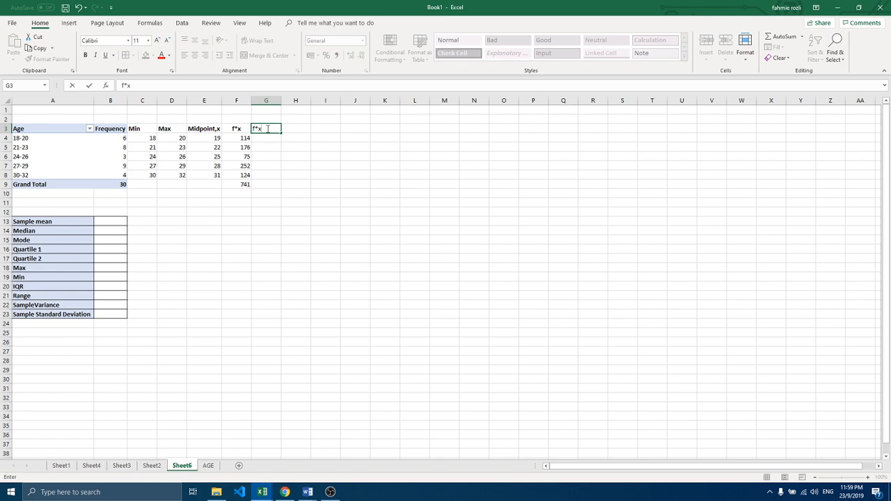
{"action": "type", "text": "^2"}
{"action": "key", "text": "Return"}
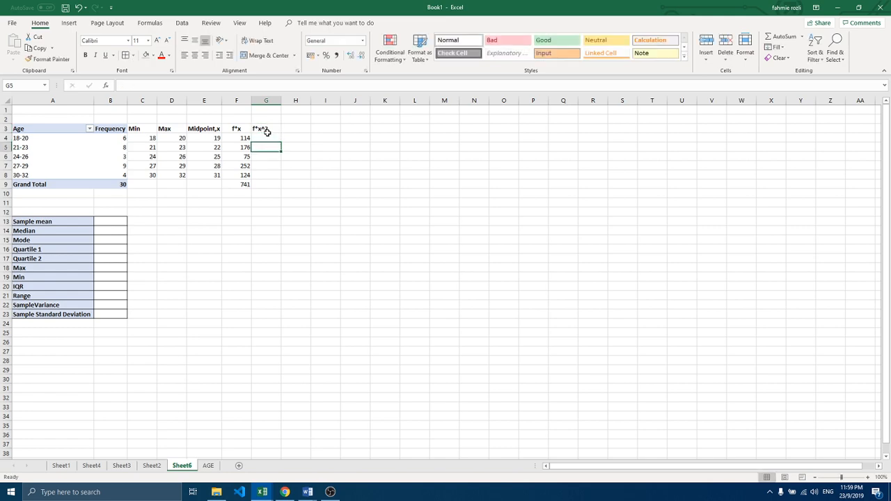
{"action": "left_click", "coordinate": [267, 130]}
{"action": "left_click", "coordinate": [195, 55]}
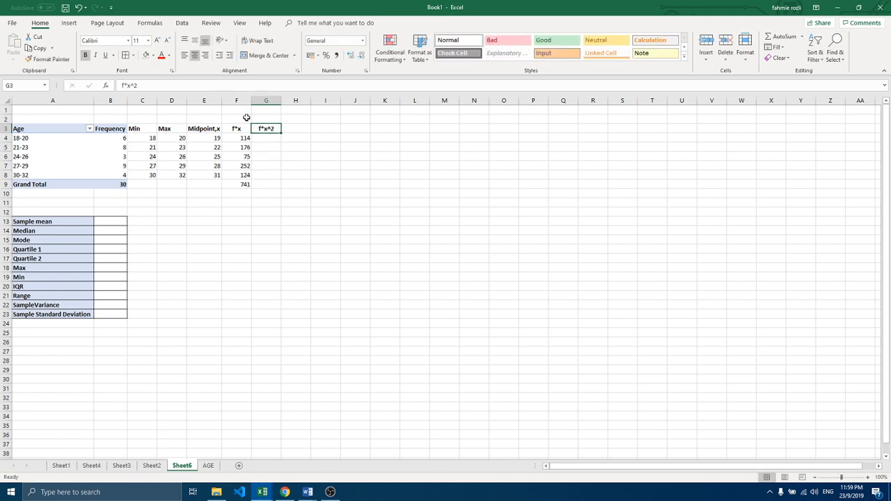
Step: Enter the f*x^2 formula =GETPIVOTDATA("Age ",$A$3,"Age ",C4)*E4^2 in G4, using the Min cell as the age reference
{"action": "left_click", "coordinate": [264, 139]}
{"action": "type", "text": "="}
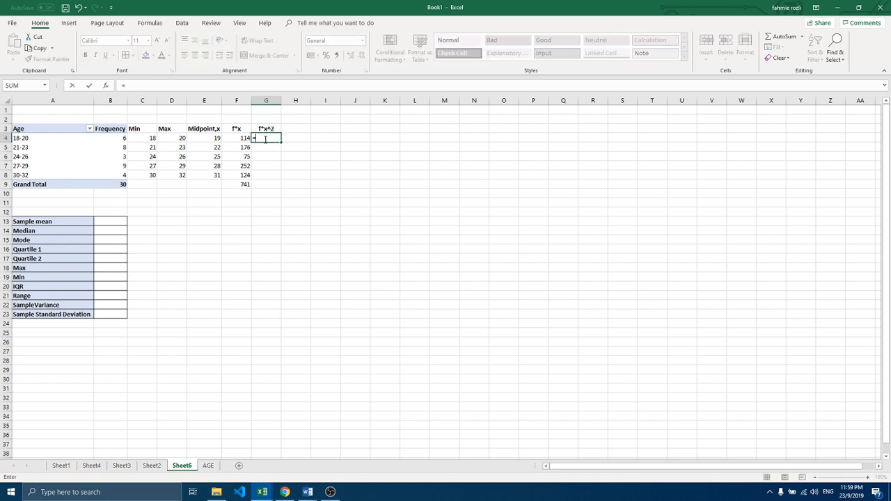
{"action": "left_click", "coordinate": [120, 139]}
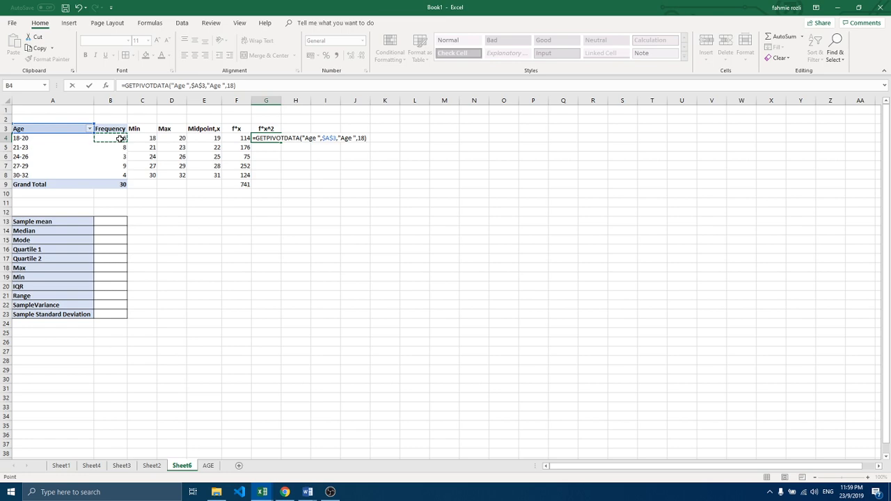
{"action": "type", "text": "*"}
{"action": "left_click", "coordinate": [202, 137]}
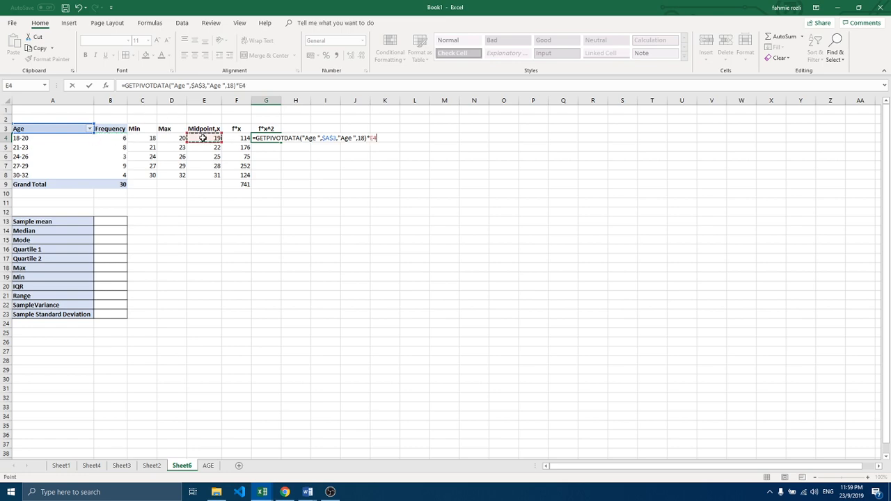
{"action": "type", "text": "^2"}
{"action": "left_click", "coordinate": [364, 140]}
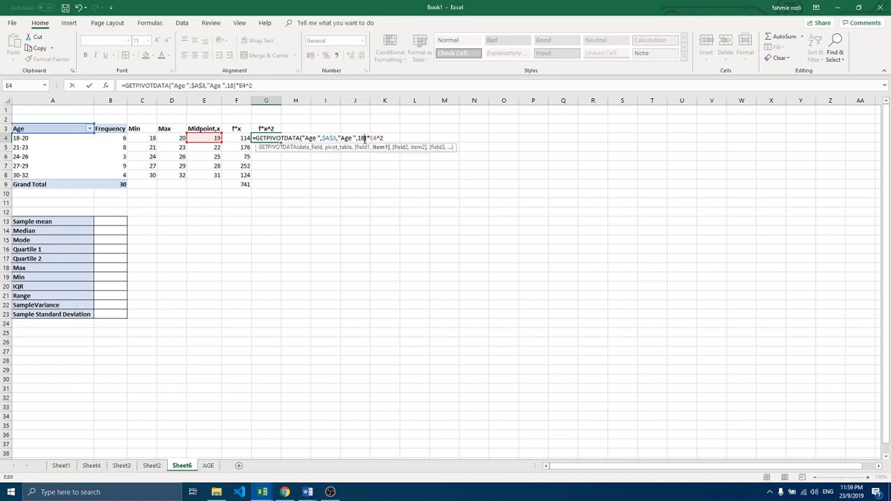
{"action": "key", "text": "shift+Left"}
{"action": "key", "text": "shift+Left"}
{"action": "left_click", "coordinate": [149, 138]}
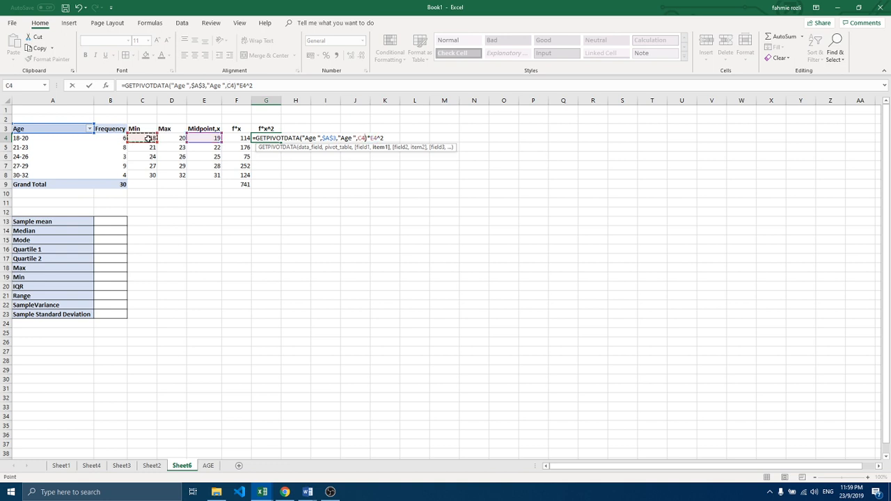
{"action": "key", "text": "Return"}
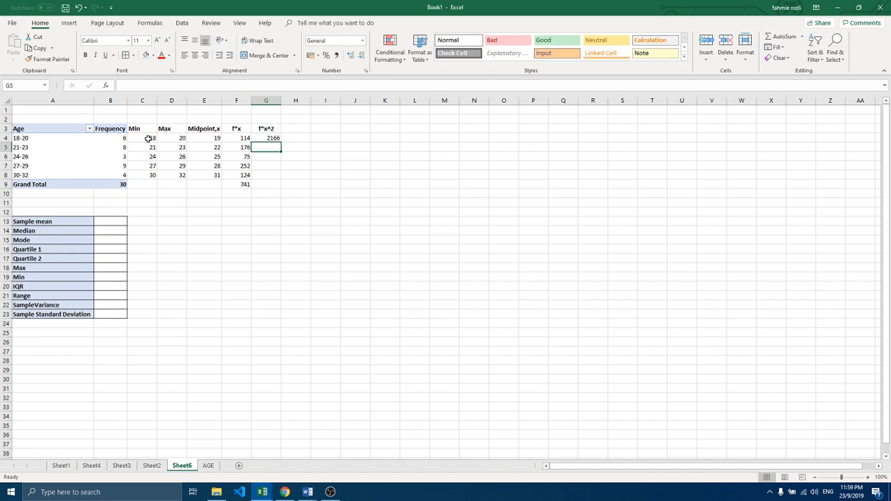
Step: Fill the f*x^2 formula from G4 down to G8 and check the copied formulas in G5 and G6
{"action": "left_click", "coordinate": [259, 138]}
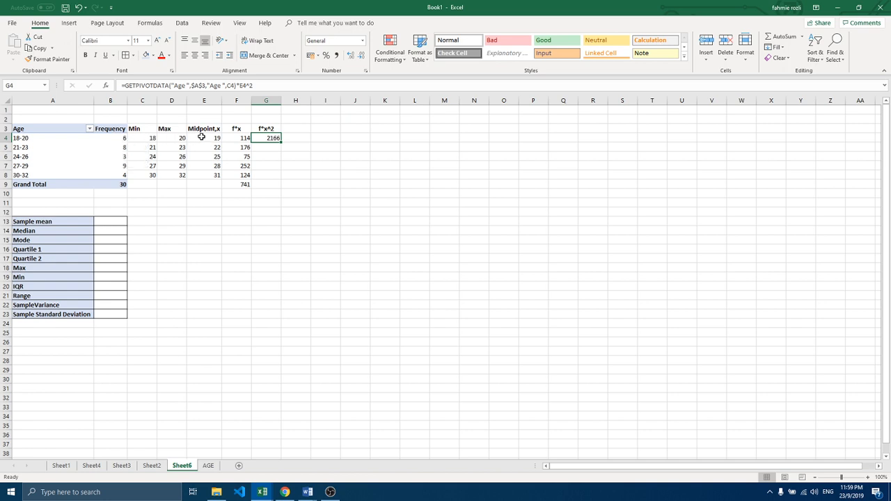
{"action": "double_click", "coordinate": [281, 142]}
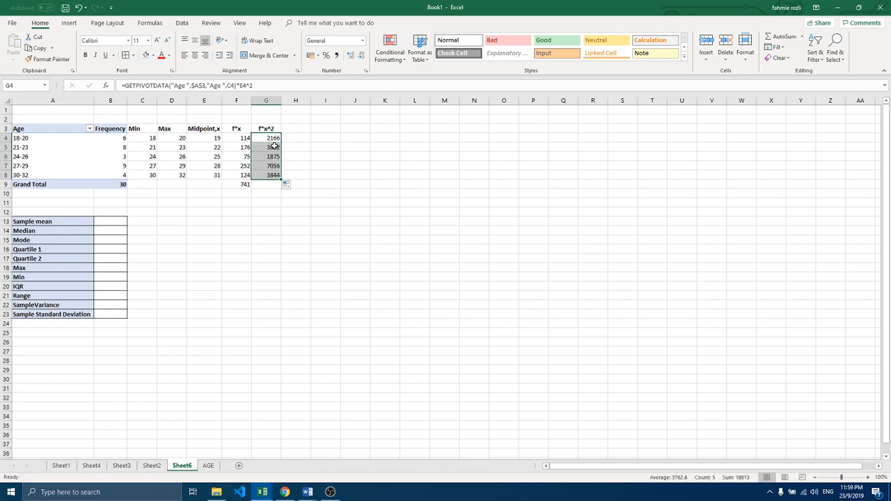
{"action": "left_click", "coordinate": [274, 146]}
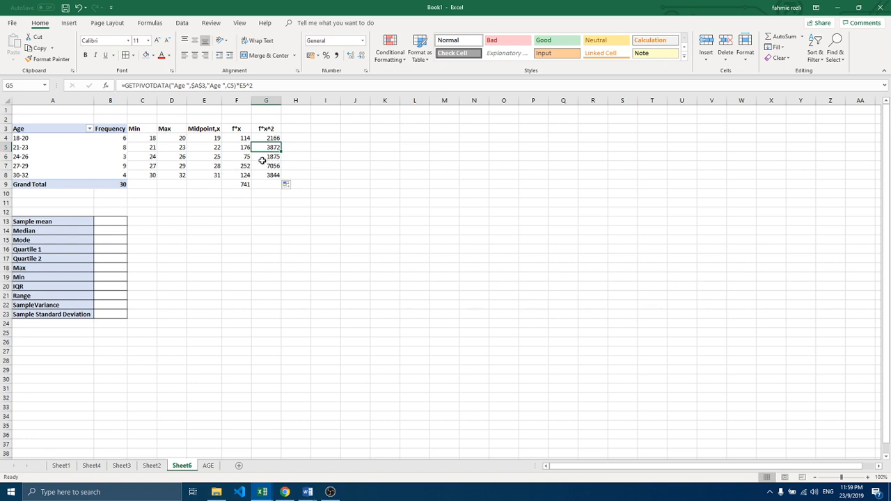
{"action": "left_click", "coordinate": [262, 157]}
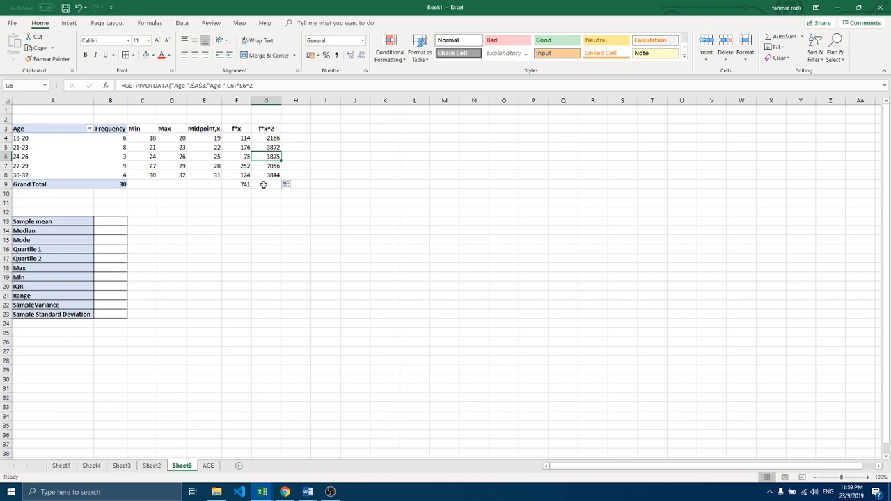
Step: Sum the f*x^2 values of G4:G8 into cell G9 in the Grand Total row
{"action": "left_click", "coordinate": [264, 184]}
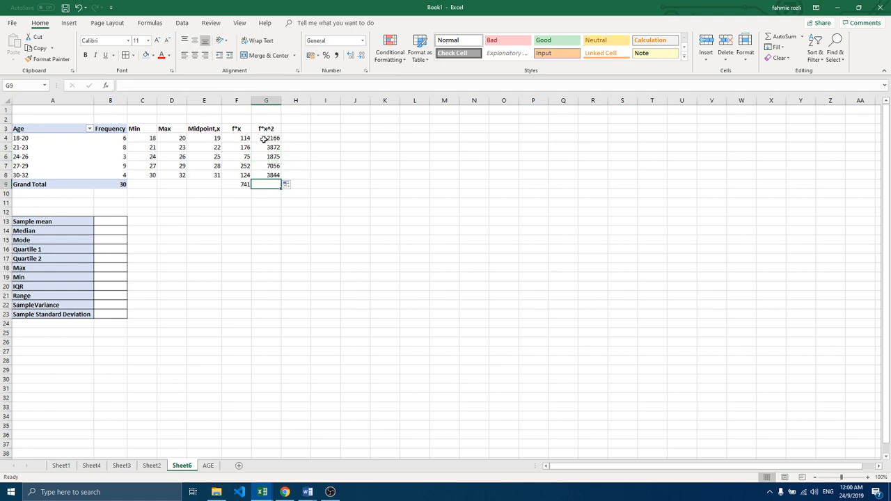
{"action": "left_click_drag", "start_coordinate": [265, 138], "coordinate": [266, 175]}
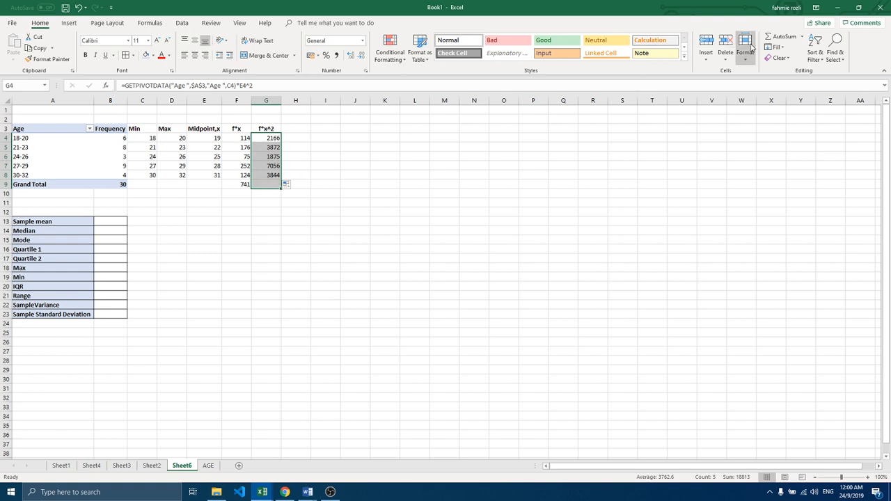
{"action": "left_click", "coordinate": [780, 38]}
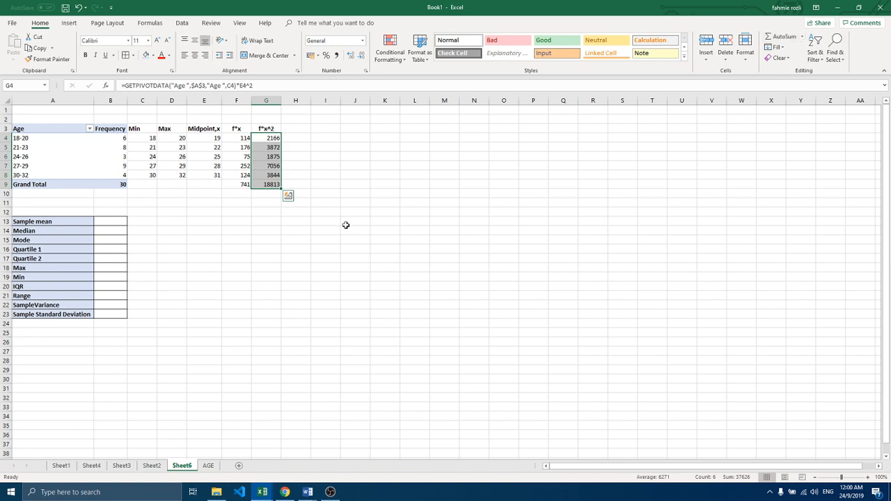
{"action": "left_click", "coordinate": [263, 184]}
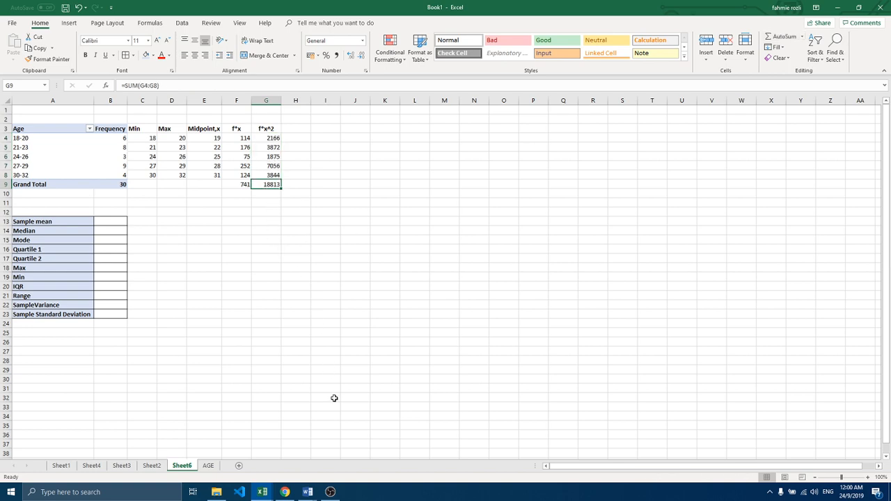
{"action": "left_click", "coordinate": [330, 492]}
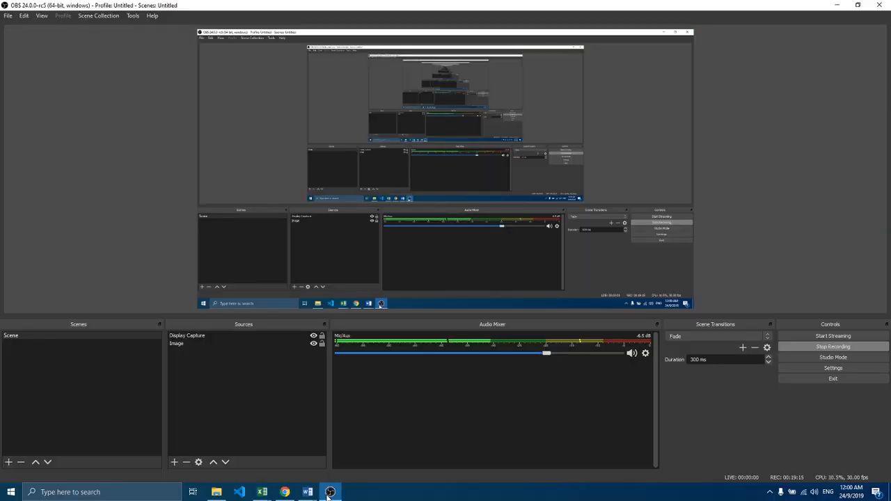
{"action": "left_click", "coordinate": [330, 492]}
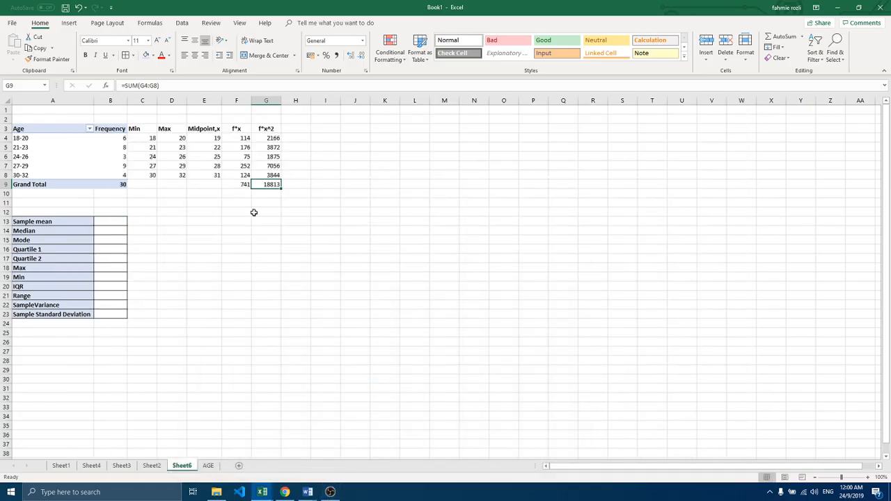
Step: Enter the column header Cumulative Frequency in cell H3 and fit the width of column H to it
{"action": "left_click", "coordinate": [293, 132]}
{"action": "type", "text": "Cu"}
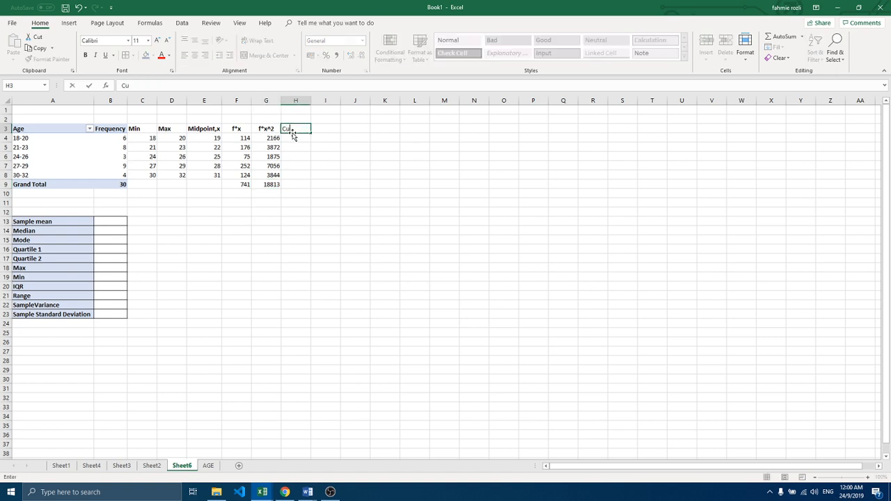
{"action": "type", "text": "mulative Frequency"}
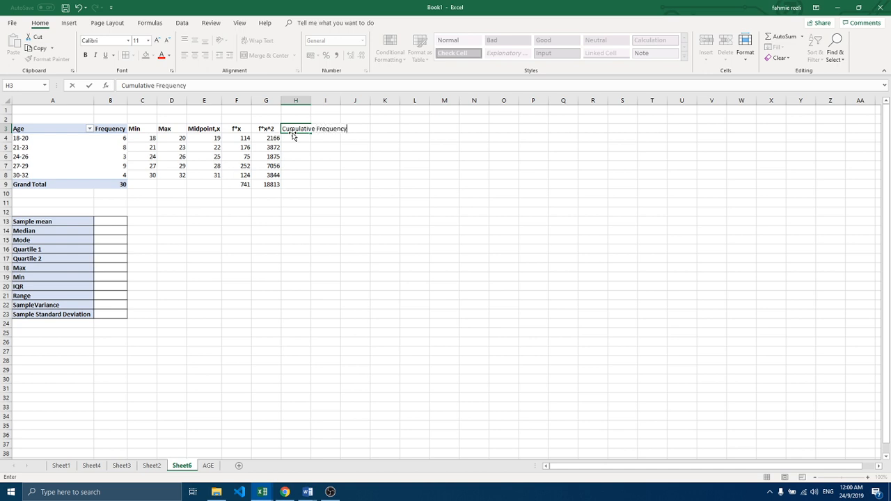
{"action": "left_click", "coordinate": [324, 148]}
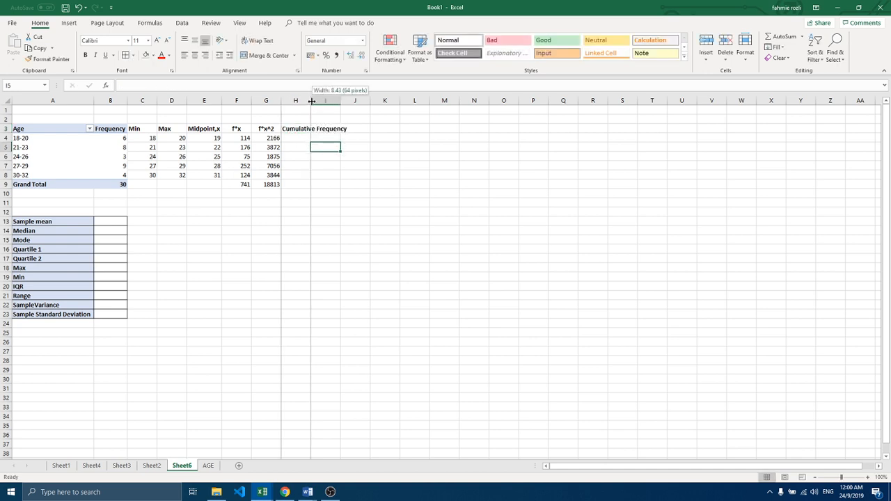
{"action": "double_click", "coordinate": [311, 101]}
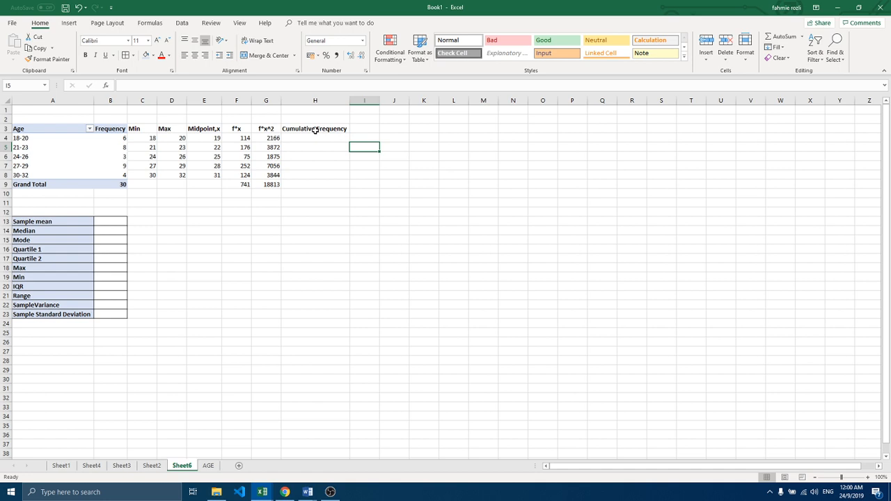
Step: Enter the cumulative frequency 6 in H4 and, in H5, a formula adding 8 to the cumulative frequency above
{"action": "left_click", "coordinate": [315, 137]}
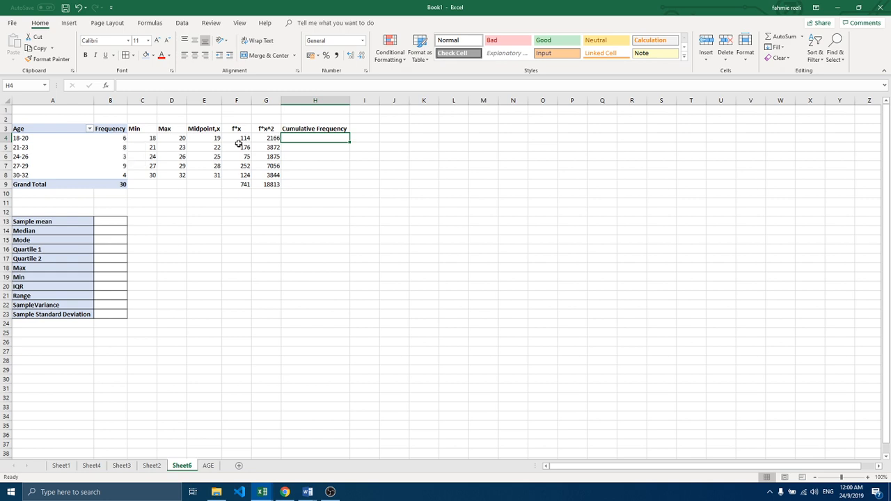
{"action": "type", "text": "=B4"}
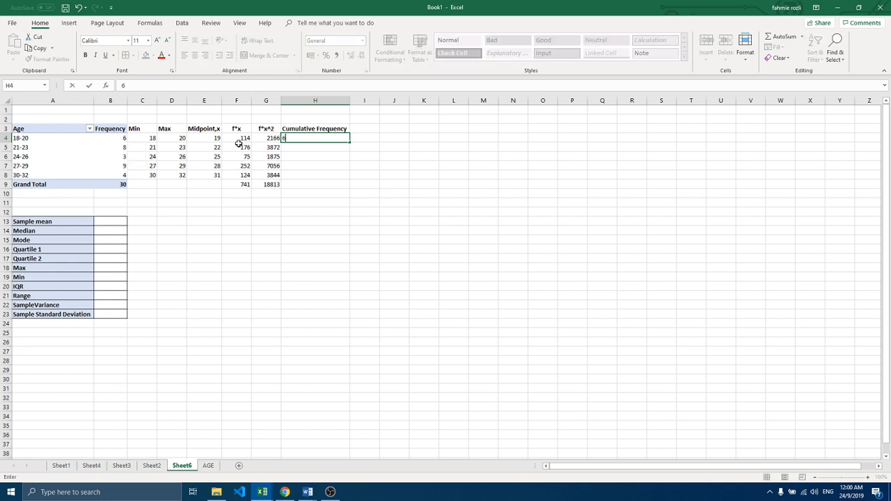
{"action": "key", "text": "Return"}
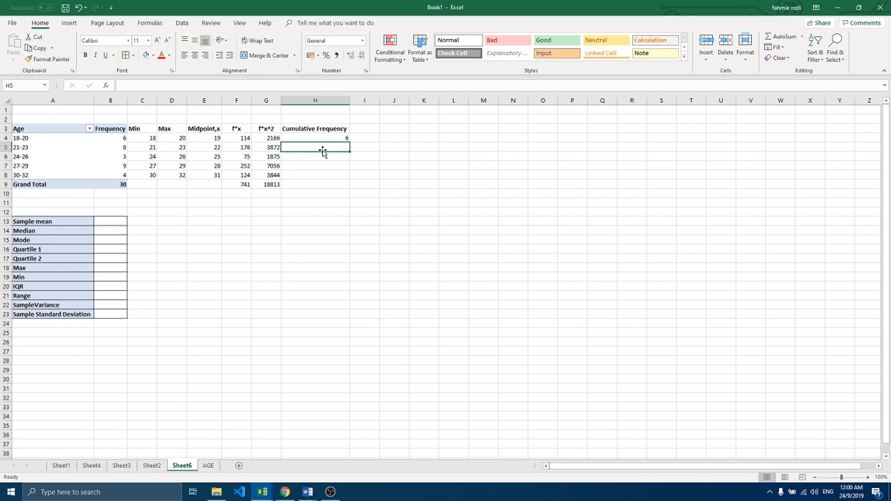
{"action": "type", "text": "="}
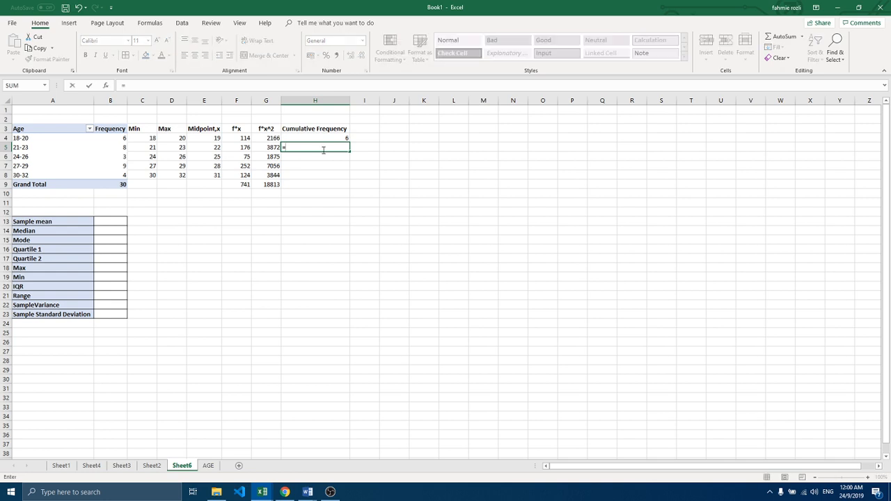
{"action": "type", "text": "8+6"}
{"action": "key", "text": "Return"}
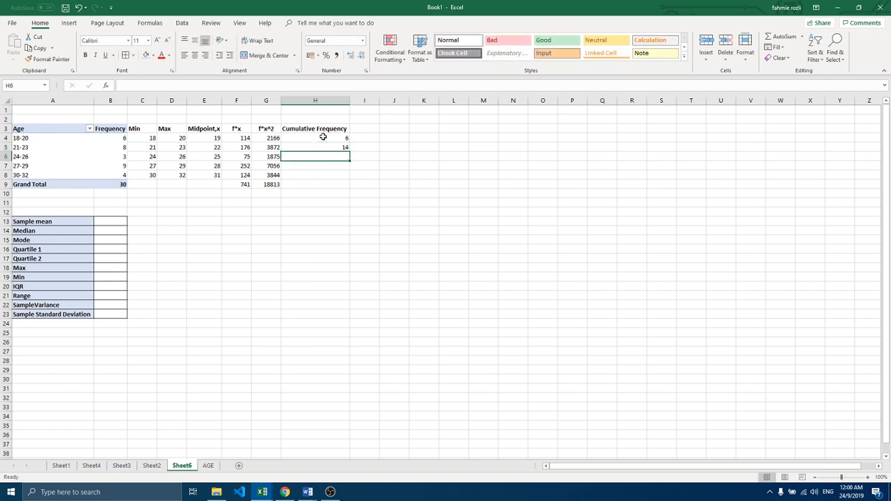
Step: Enter the next cumulative frequencies: a formula adding 3 to the value above in H6, and =9+H6 in H7
{"action": "type", "text": "="}
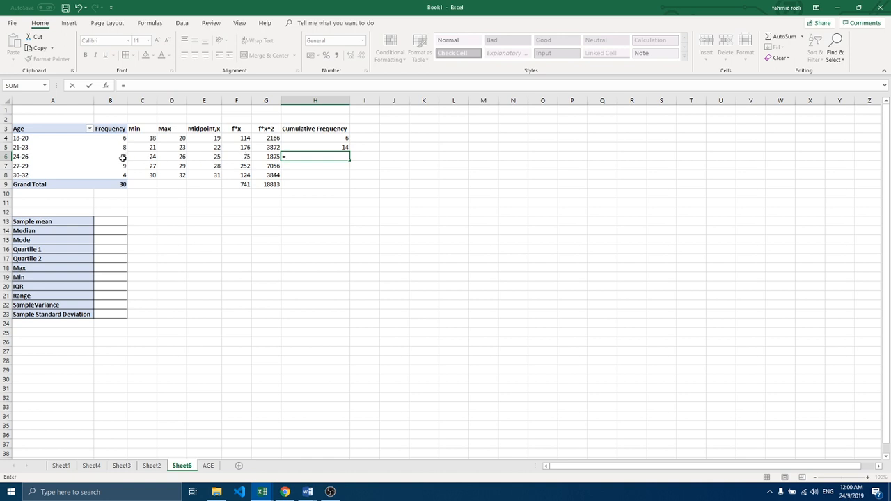
{"action": "type", "text": "3+14"}
{"action": "key", "text": "Return"}
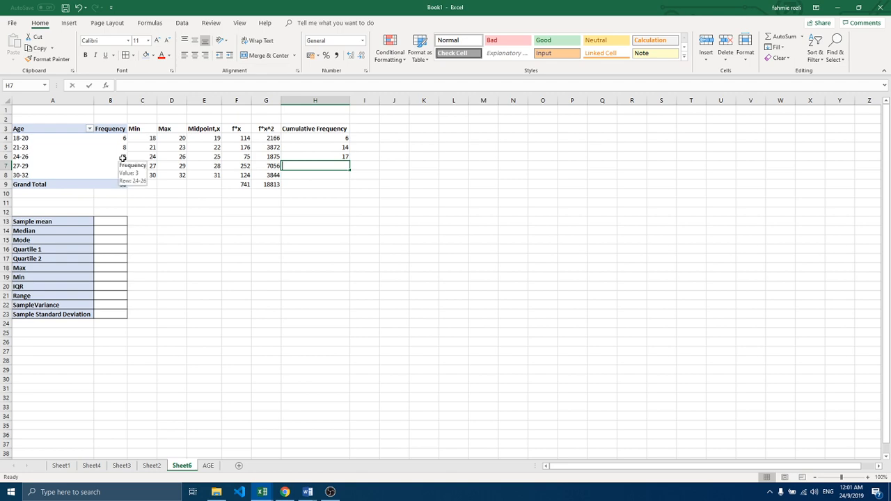
{"action": "type", "text": "="}
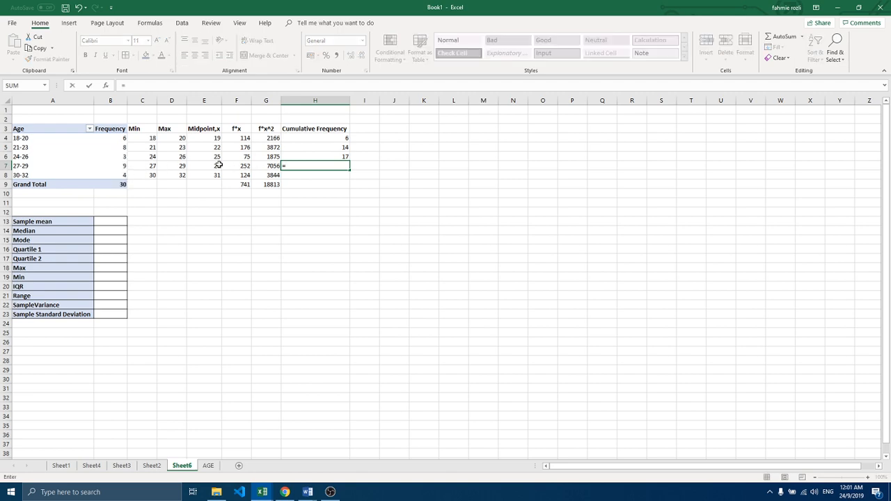
{"action": "type", "text": "9+"}
{"action": "left_click", "coordinate": [330, 156]}
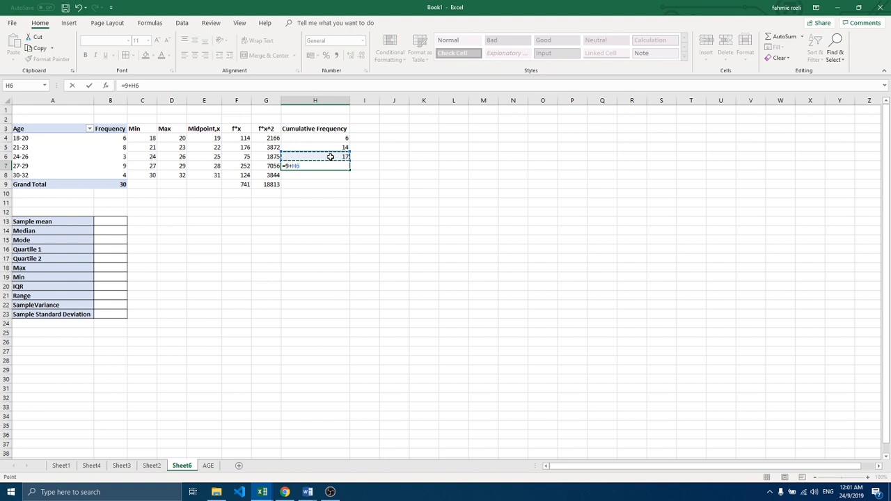
{"action": "type", "text": "+"}
{"action": "key", "text": "BackSpace"}
{"action": "key", "text": "Return"}
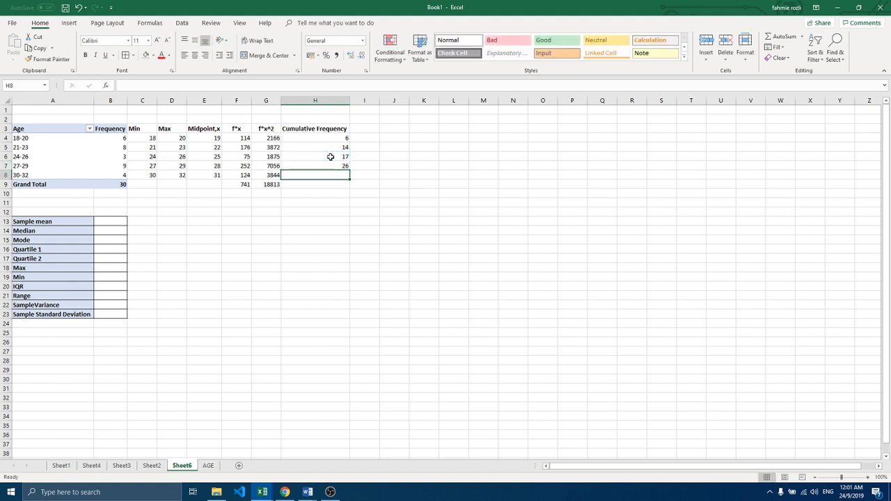
{"action": "type", "text": "="}
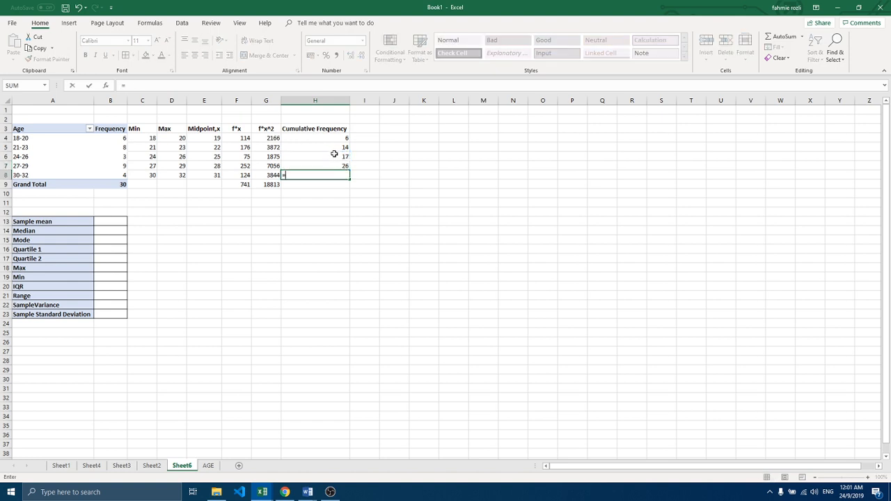
{"action": "left_click", "coordinate": [122, 174]}
{"action": "type", "text": "+"}
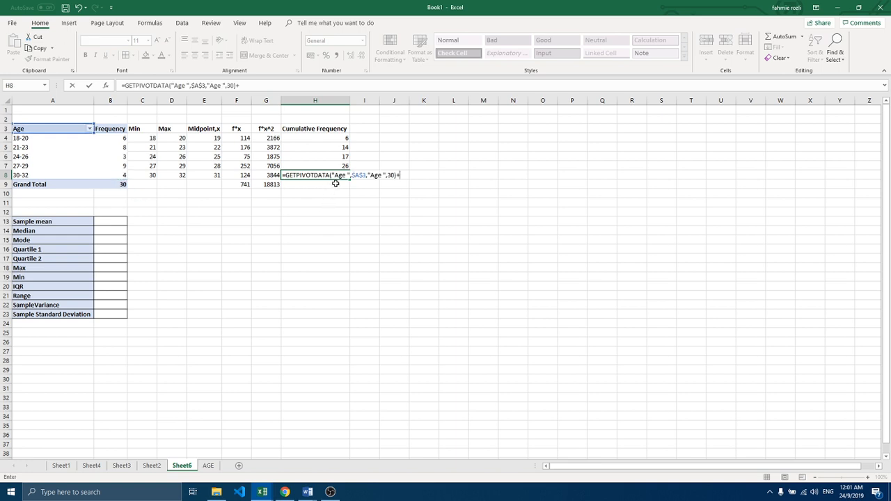
{"action": "key", "text": "BackSpace"}
{"action": "key", "text": "BackSpace"}
{"action": "key", "text": "BackSpace"}
{"action": "key", "text": "BackSpace"}
{"action": "key", "text": "BackSpace"}
{"action": "key", "text": "BackSpace"}
{"action": "key", "text": "BackSpace"}
{"action": "key", "text": "BackSpace"}
{"action": "key", "text": "BackSpace"}
{"action": "key", "text": "BackSpace"}
{"action": "key", "text": "BackSpace"}
{"action": "key", "text": "BackSpace"}
{"action": "key", "text": "BackSpace"}
{"action": "key", "text": "BackSpace"}
{"action": "key", "text": "BackSpace"}
{"action": "key", "text": "BackSpace"}
{"action": "key", "text": "BackSpace"}
{"action": "key", "text": "BackSpace"}
{"action": "key", "text": "BackSpace"}
{"action": "key", "text": "BackSpace"}
{"action": "key", "text": "BackSpace"}
{"action": "key", "text": "BackSpace"}
{"action": "key", "text": "BackSpace"}
{"action": "key", "text": "BackSpace"}
{"action": "key", "text": "BackSpace"}
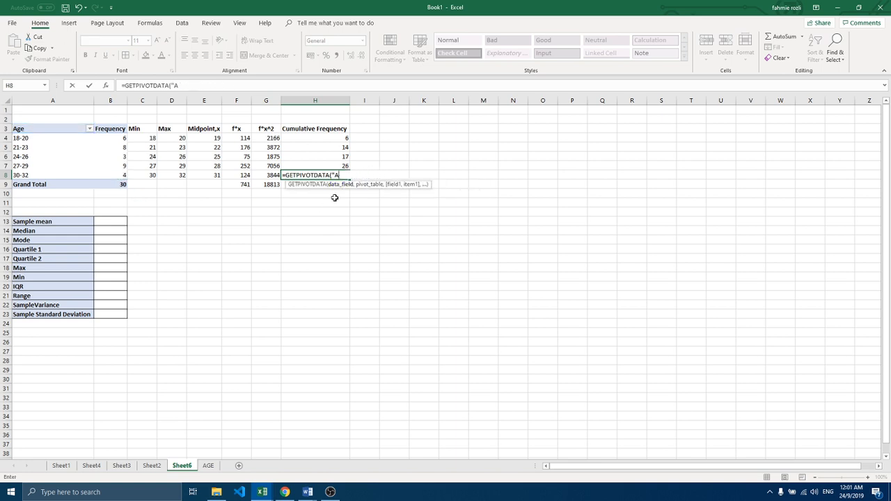
Step: Complete the cumulative frequency formula for the 30-32 age group in H8 as =4+H7
{"action": "type", "text": "4+"}
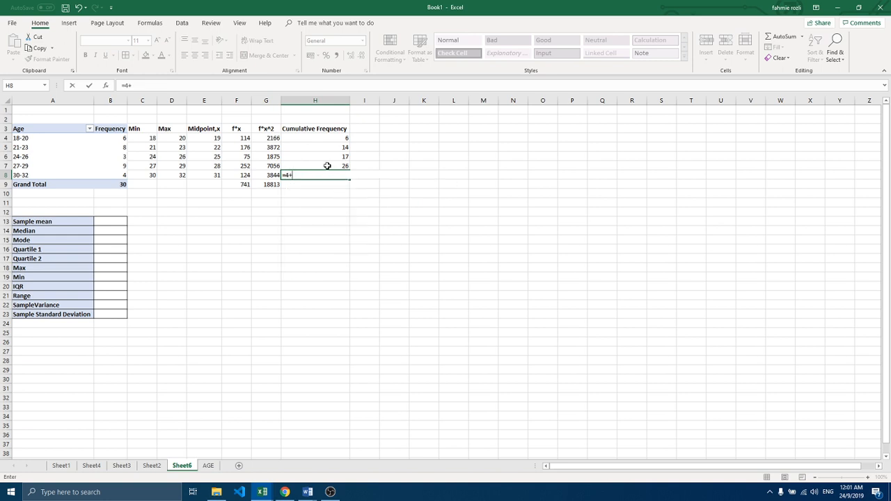
{"action": "left_click", "coordinate": [327, 166]}
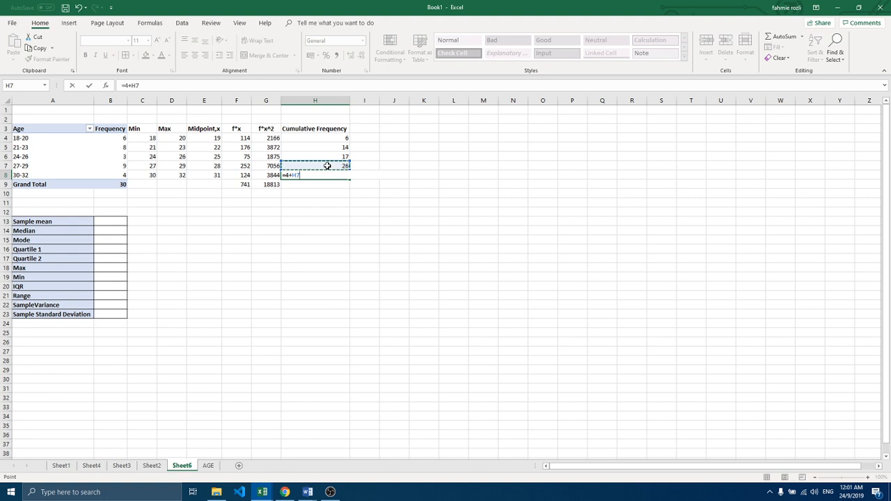
{"action": "key", "text": "Return"}
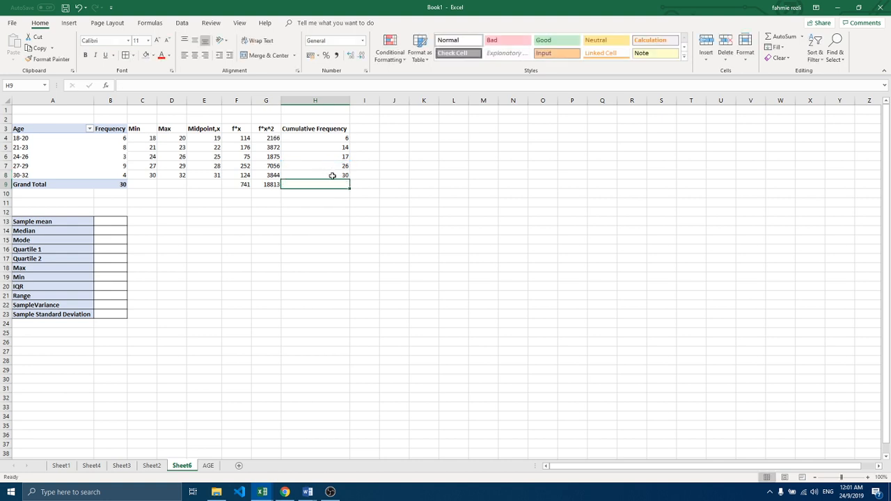
{"action": "left_click", "coordinate": [334, 174]}
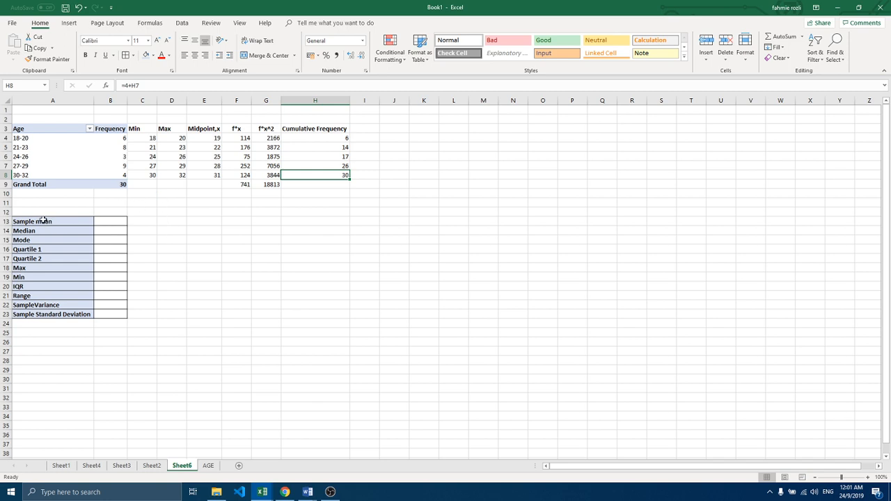
Step: Calculate the sample mean in B13 by dividing the f*x total by the total frequency, =F9/GETPIVOTDATA("Age ",$A$3)
{"action": "left_click", "coordinate": [103, 222]}
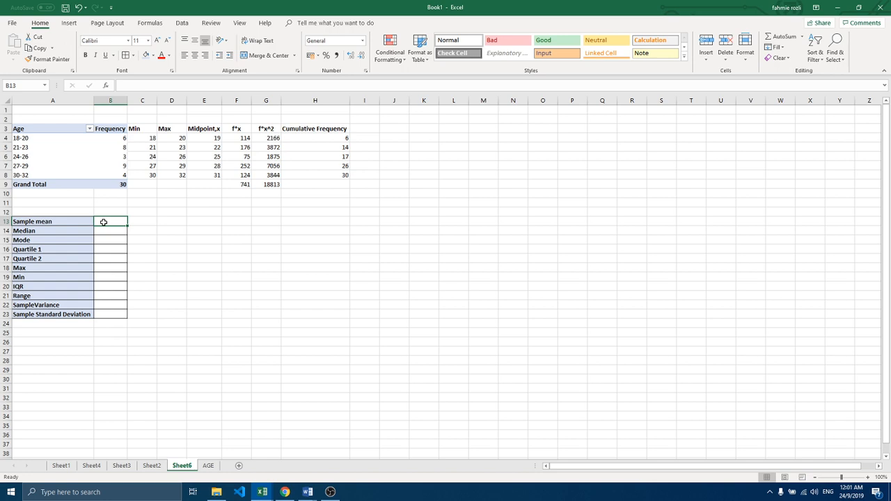
{"action": "type", "text": "="}
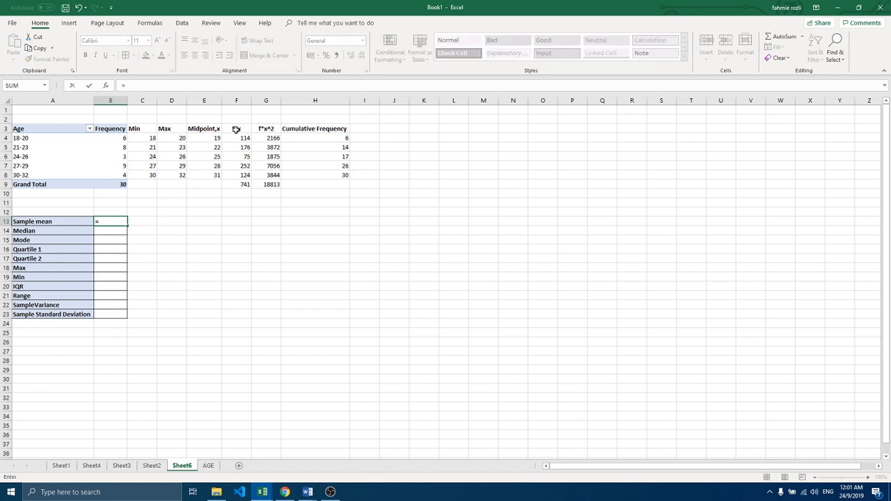
{"action": "left_click", "coordinate": [241, 183]}
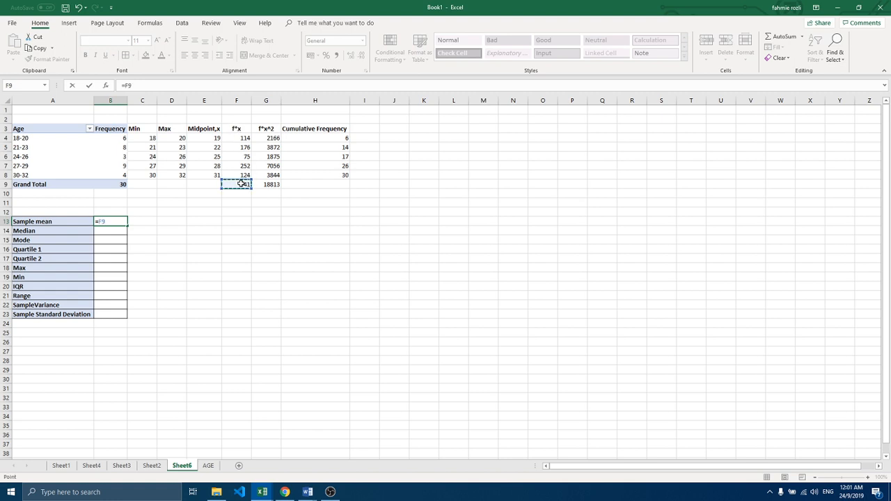
{"action": "type", "text": "/"}
{"action": "left_click", "coordinate": [120, 185]}
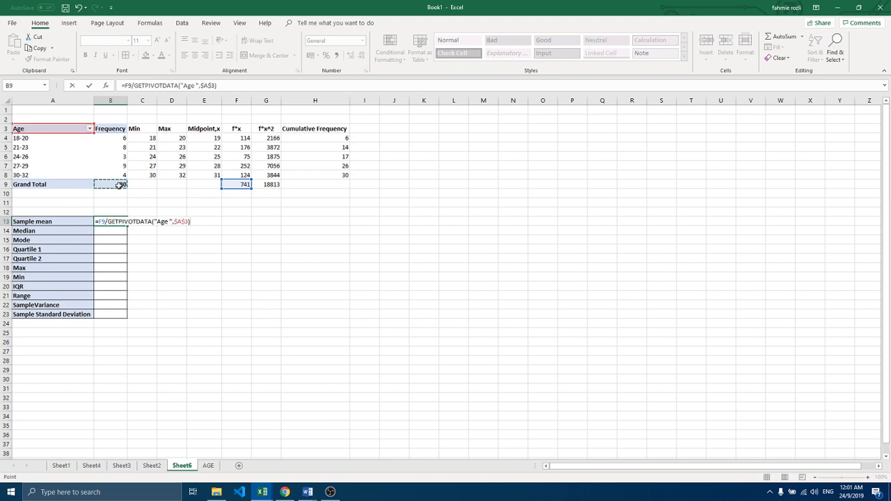
{"action": "key", "text": "Return"}
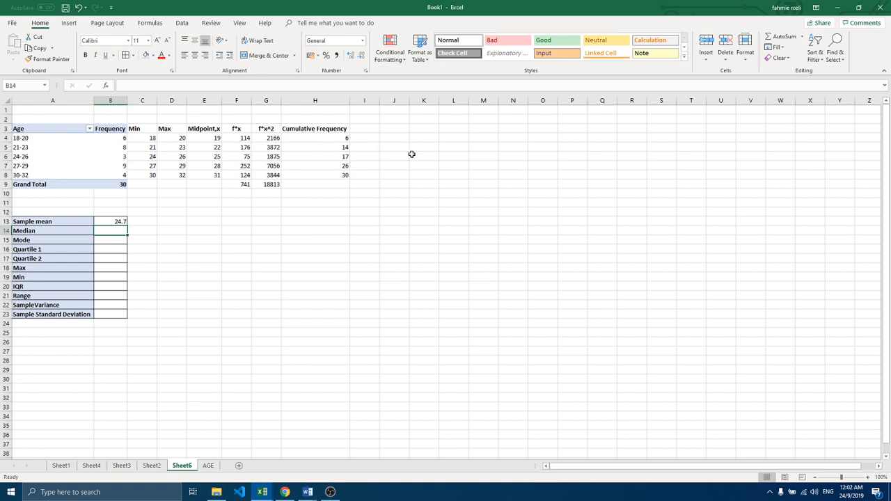
Step: Enter the label Median in cell L3, in the empty area beside the frequency table
{"action": "left_click", "coordinate": [480, 128]}
{"action": "left_click", "coordinate": [456, 126]}
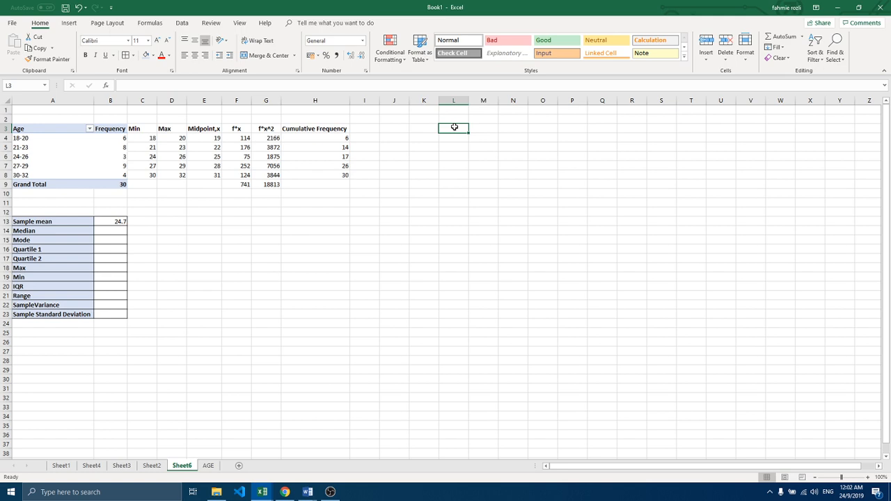
{"action": "type", "text": "M"}
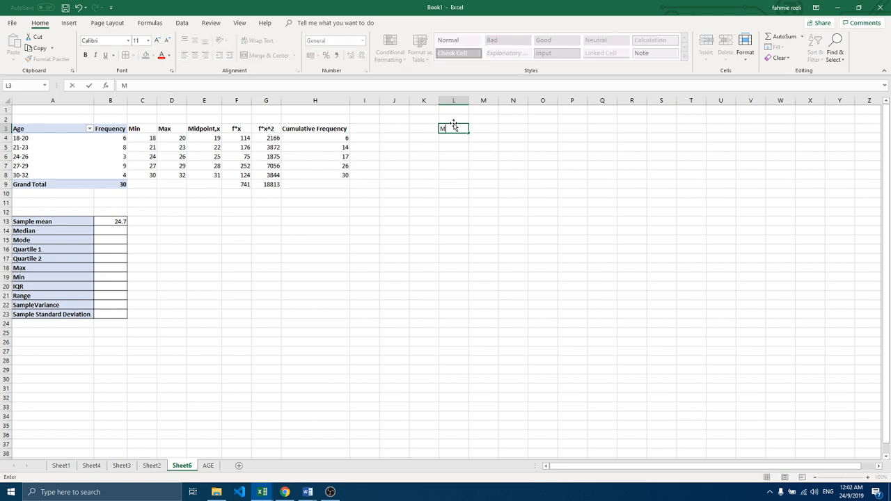
{"action": "type", "text": "edian"}
{"action": "left_click", "coordinate": [452, 130]}
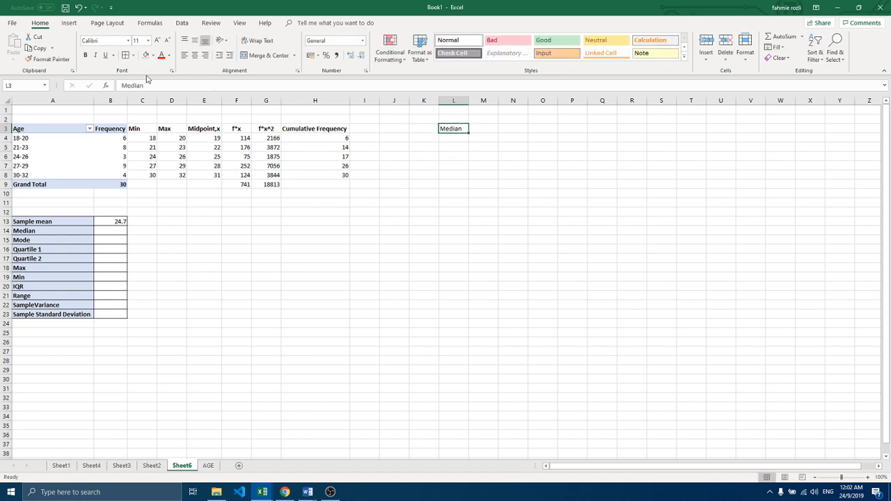
Step: Bold the Median heading in L3, enter the label Median Class in L4, and fit column L to the text
{"action": "left_click", "coordinate": [85, 55]}
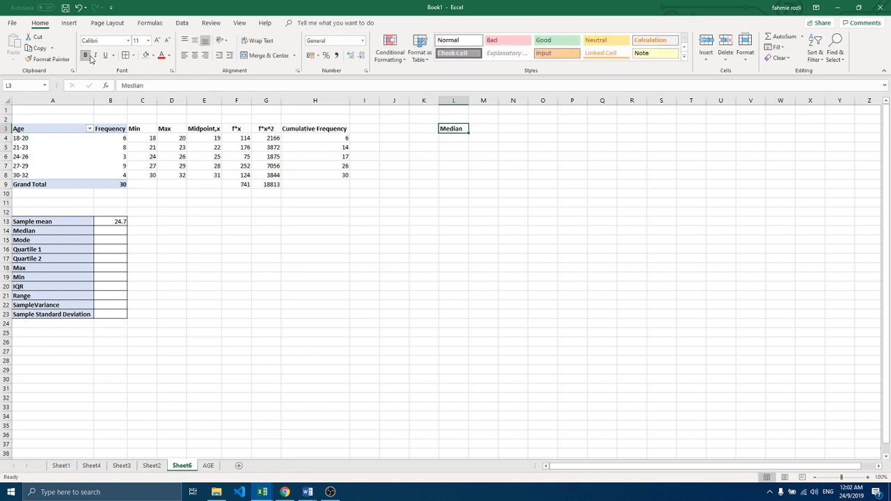
{"action": "left_click", "coordinate": [453, 136]}
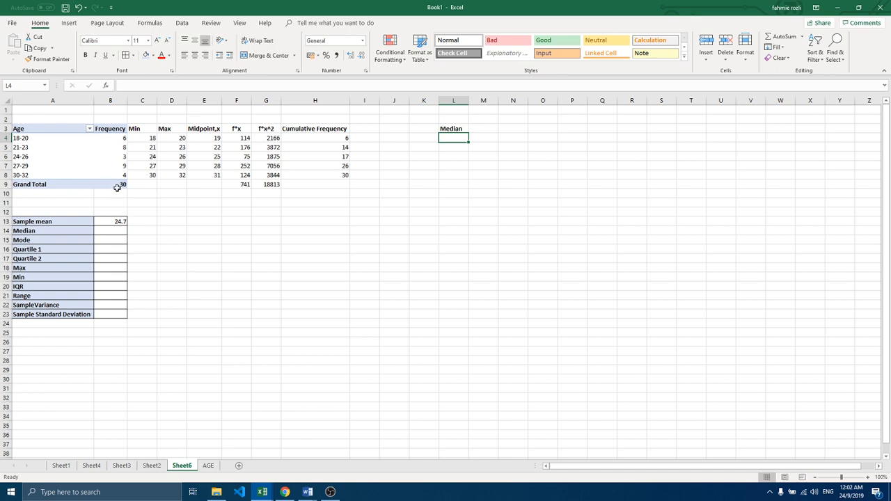
{"action": "double_click", "coordinate": [462, 129]}
{"action": "key", "text": "Return"}
{"action": "type", "text": "Median C"}
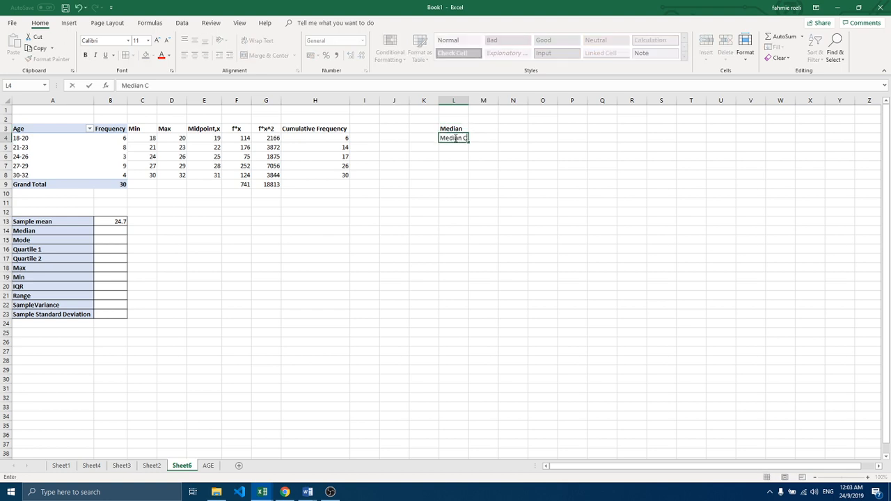
{"action": "type", "text": "lass"}
{"action": "key", "text": "Return"}
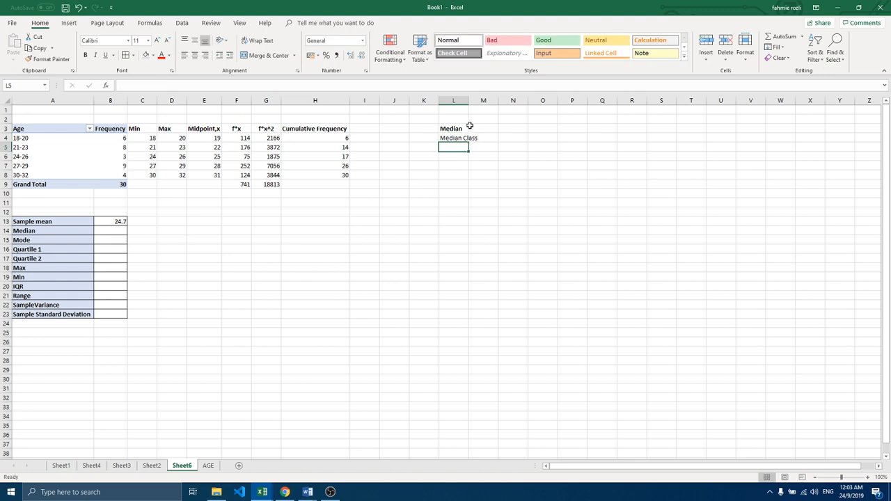
{"action": "double_click", "coordinate": [468, 100]}
Step: Calculate the median position in M4 with the formula =30/2
{"action": "left_click", "coordinate": [499, 139]}
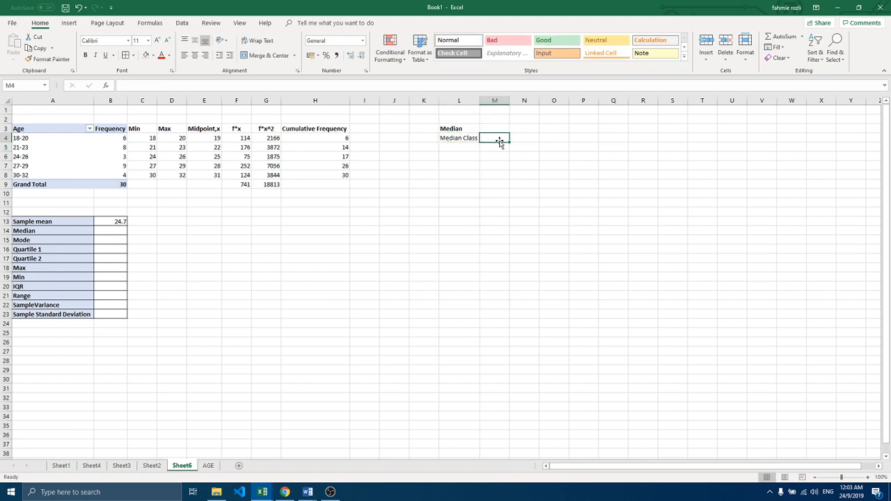
{"action": "type", "text": "="}
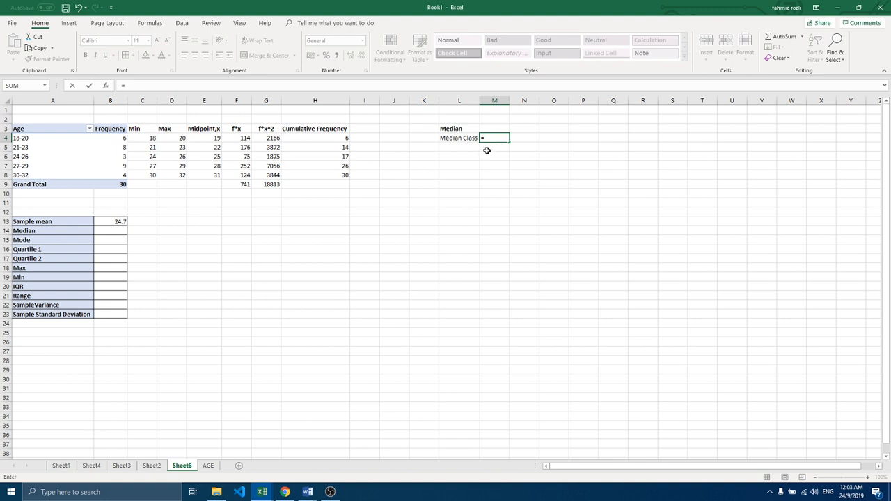
{"action": "type", "text": "30"}
{"action": "type", "text": "/"}
{"action": "type", "text": "2"}
{"action": "key", "text": "Return"}
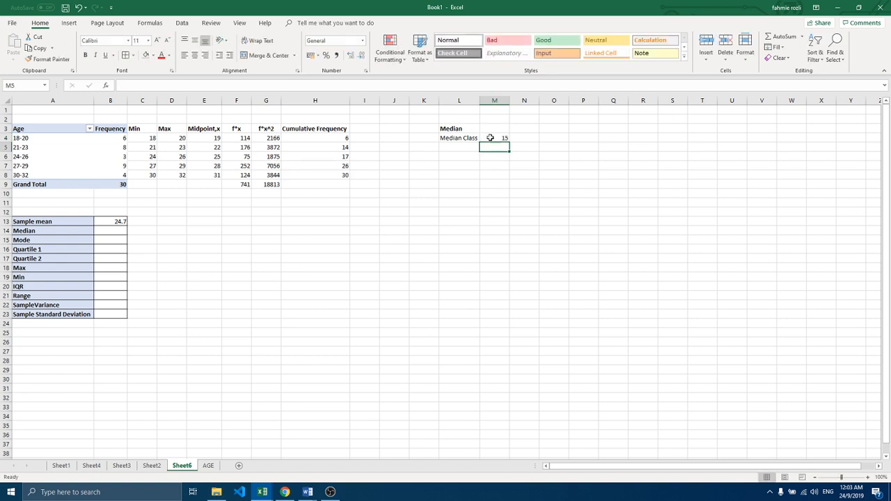
Step: Label the 24-26 age group row as Median class in I6 and fit column I to the text
{"action": "left_click", "coordinate": [490, 137]}
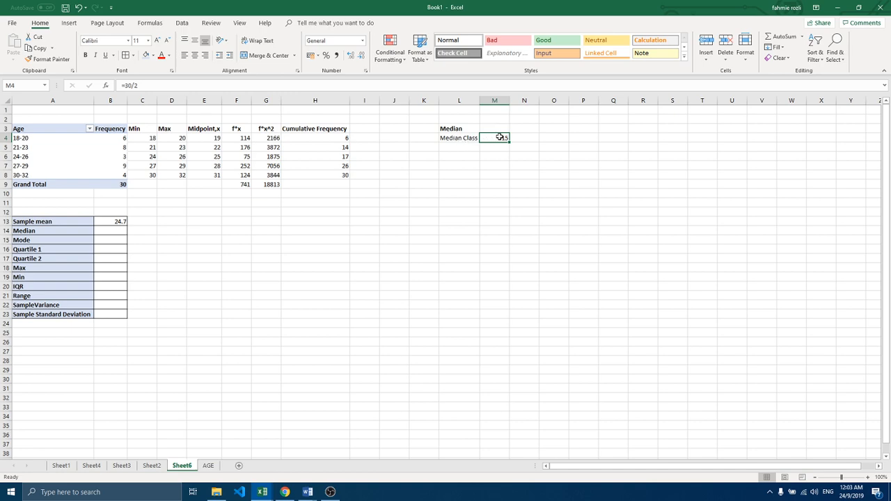
{"action": "left_click", "coordinate": [337, 147]}
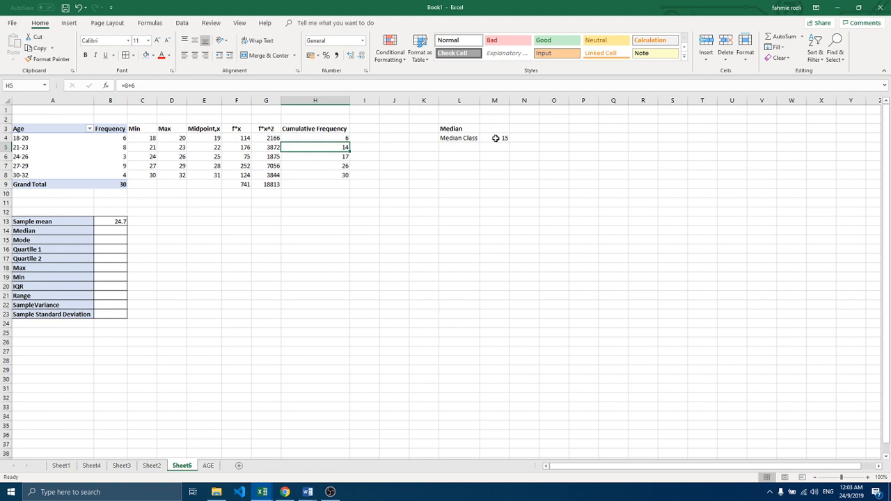
{"action": "left_click", "coordinate": [337, 156]}
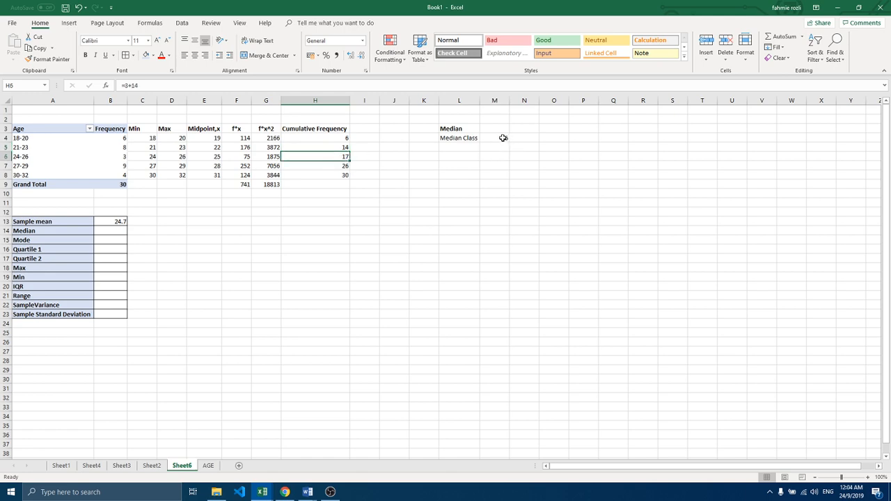
{"action": "left_click", "coordinate": [4, 157]}
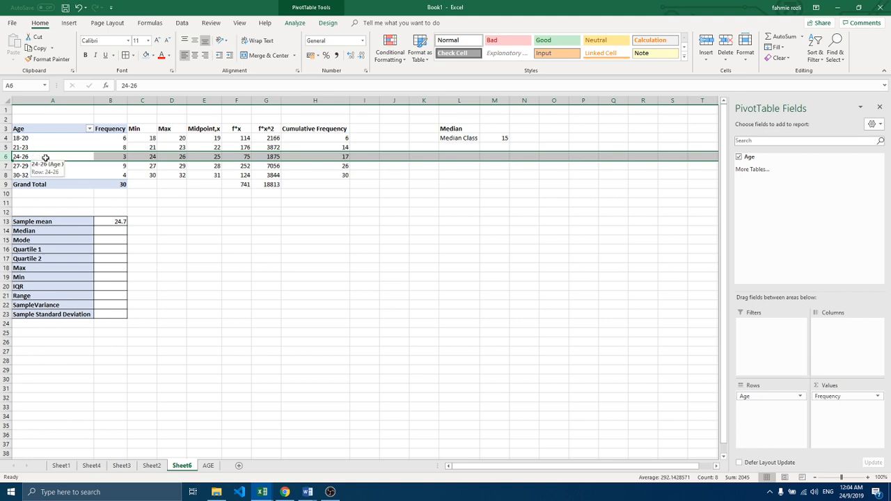
{"action": "left_click", "coordinate": [362, 156]}
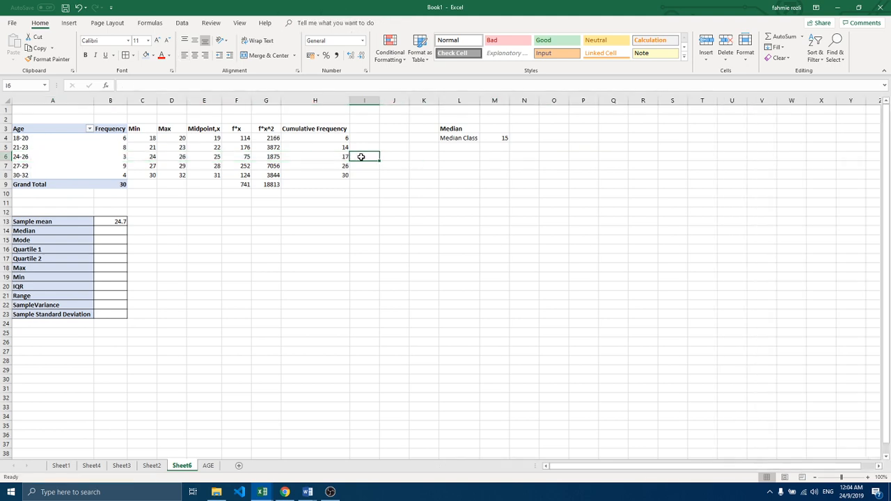
{"action": "type", "text": "Median"}
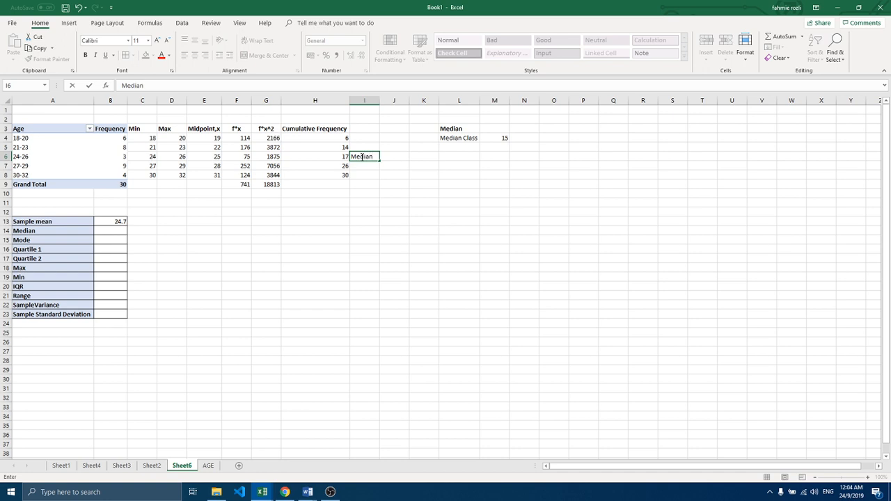
{"action": "type", "text": " Class"}
{"action": "key", "text": "Return"}
{"action": "key", "text": "Return"}
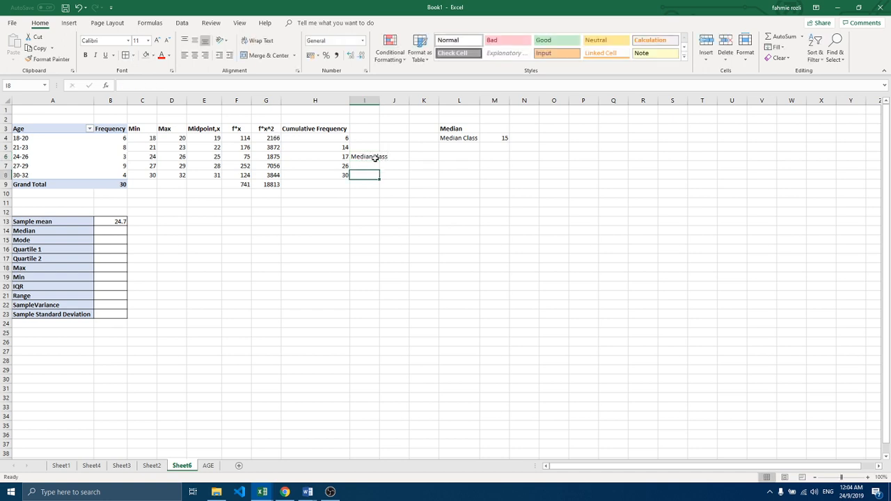
{"action": "double_click", "coordinate": [379, 100]}
Step: Highlight the median class row, A6 through I6, with a yellow fill
{"action": "left_click", "coordinate": [372, 156]}
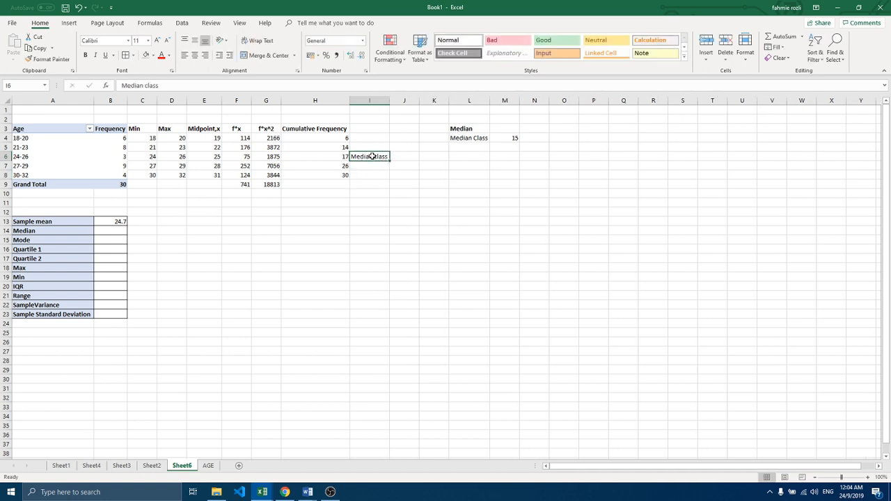
{"action": "left_click", "coordinate": [32, 156]}
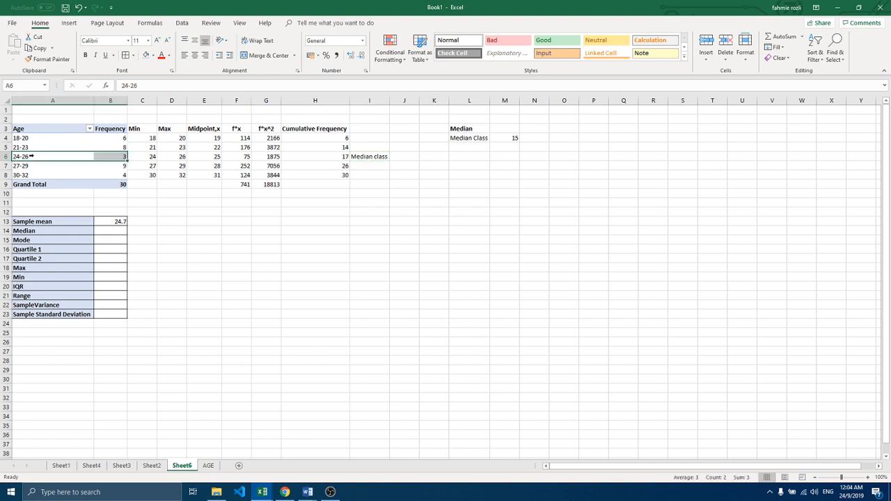
{"action": "left_click_drag", "start_coordinate": [31, 156], "coordinate": [260, 146]}
{"action": "left_click_drag", "start_coordinate": [353, 154], "coordinate": [360, 159]}
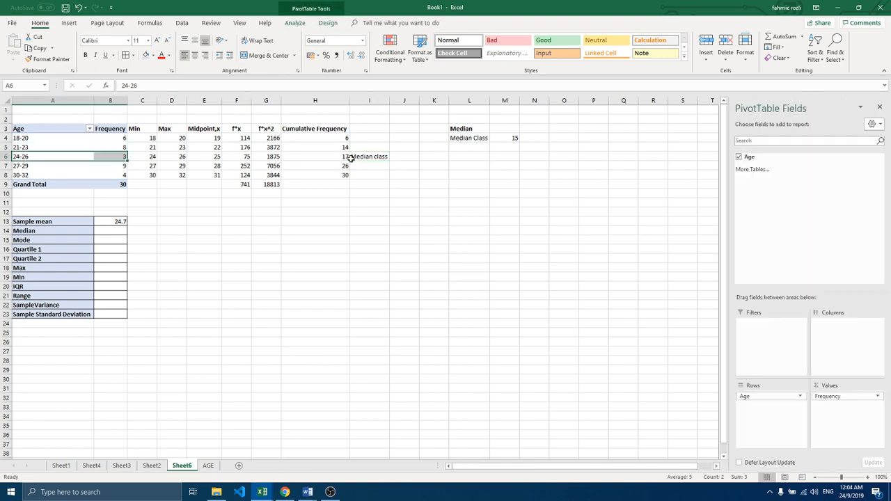
{"action": "left_click", "coordinate": [54, 162]}
{"action": "left_click", "coordinate": [28, 158]}
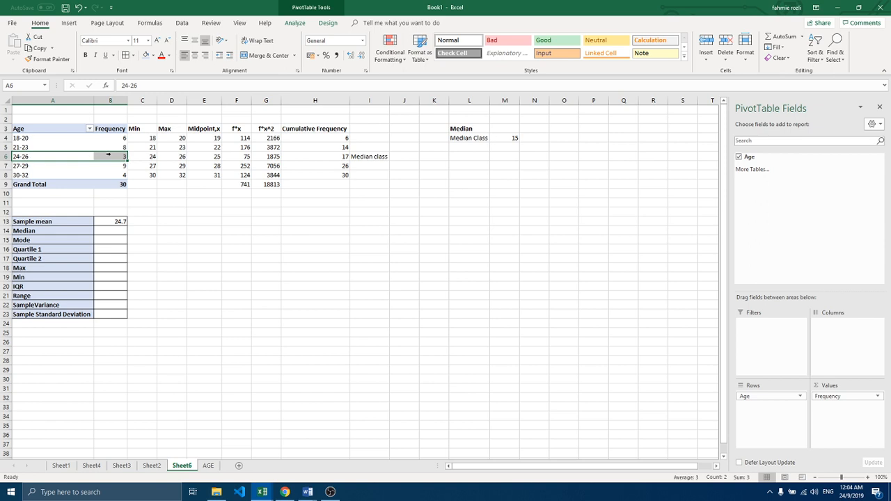
{"action": "left_click_drag", "start_coordinate": [359, 156], "coordinate": [54, 156]}
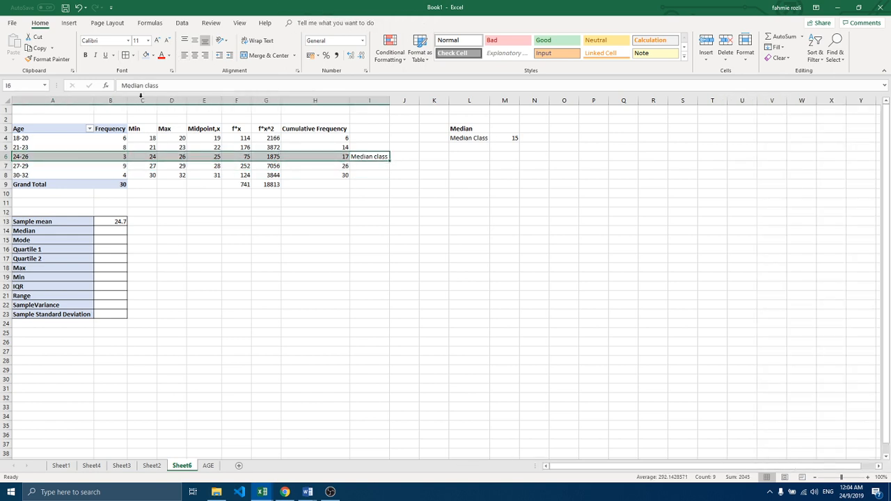
{"action": "left_click", "coordinate": [154, 55]}
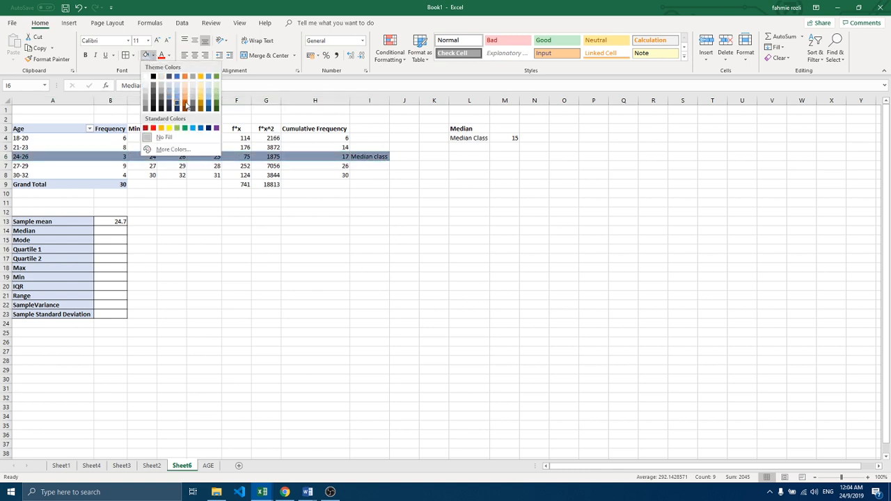
{"action": "left_click", "coordinate": [170, 128]}
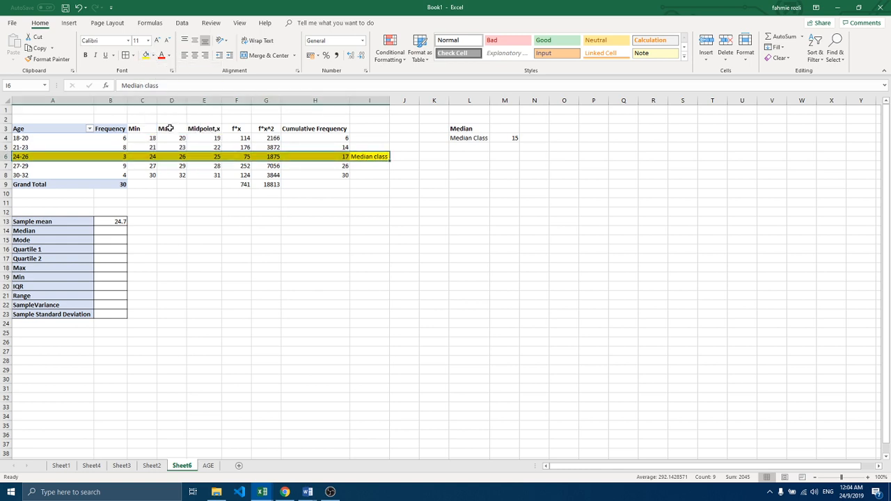
Step: Make the Median class label in I6 bold
{"action": "left_click", "coordinate": [382, 169]}
{"action": "left_click", "coordinate": [375, 157]}
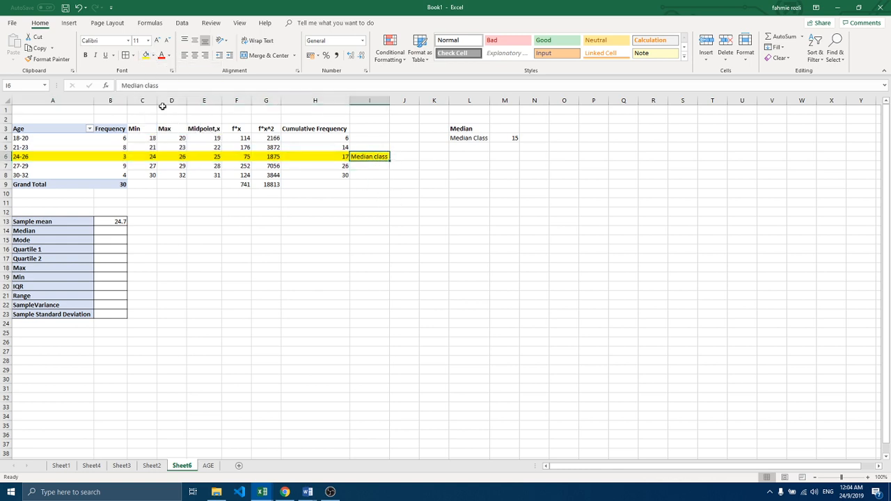
{"action": "left_click", "coordinate": [86, 56]}
Step: Enter the label Lower boundary in L5 with the value 23.5 in M5, fitting column L to the label
{"action": "left_click", "coordinate": [465, 146]}
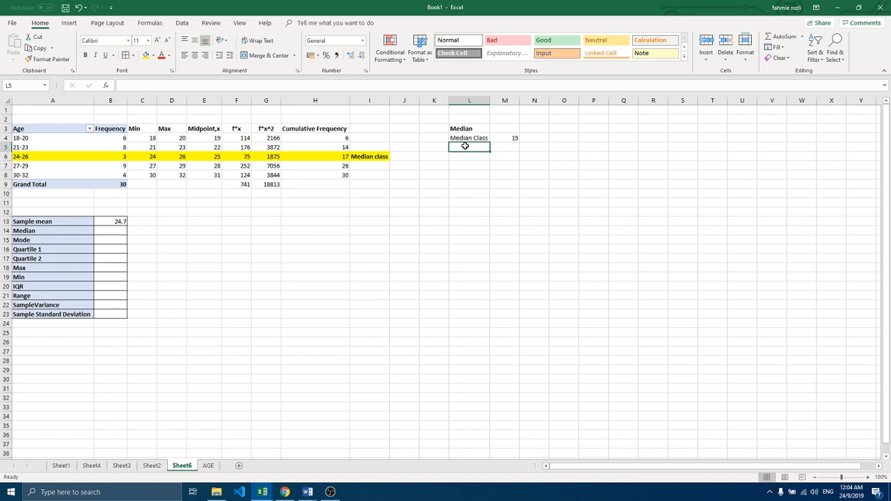
{"action": "type", "text": "Lo"}
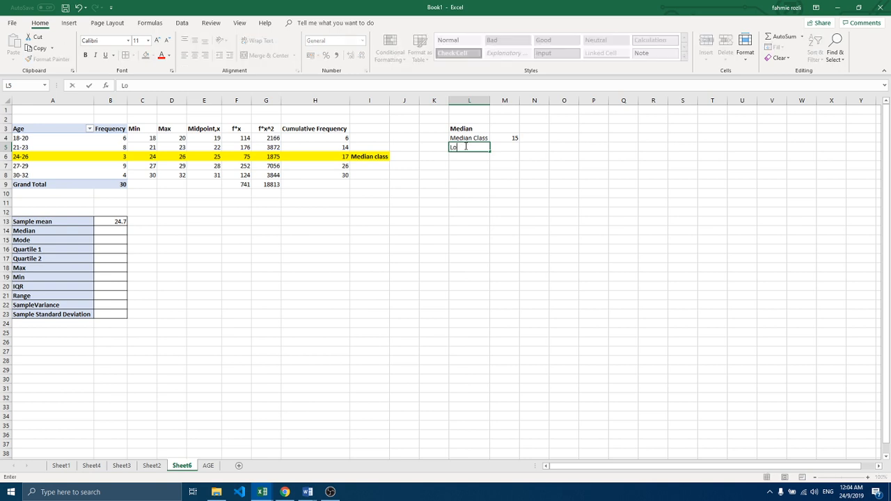
{"action": "type", "text": "wer boundary"}
{"action": "left_click", "coordinate": [473, 175]}
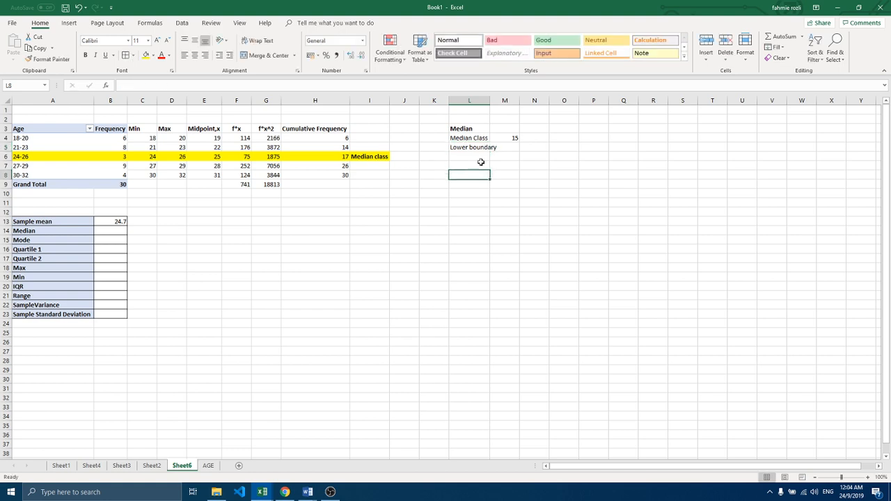
{"action": "double_click", "coordinate": [490, 101]}
{"action": "left_click", "coordinate": [510, 147]}
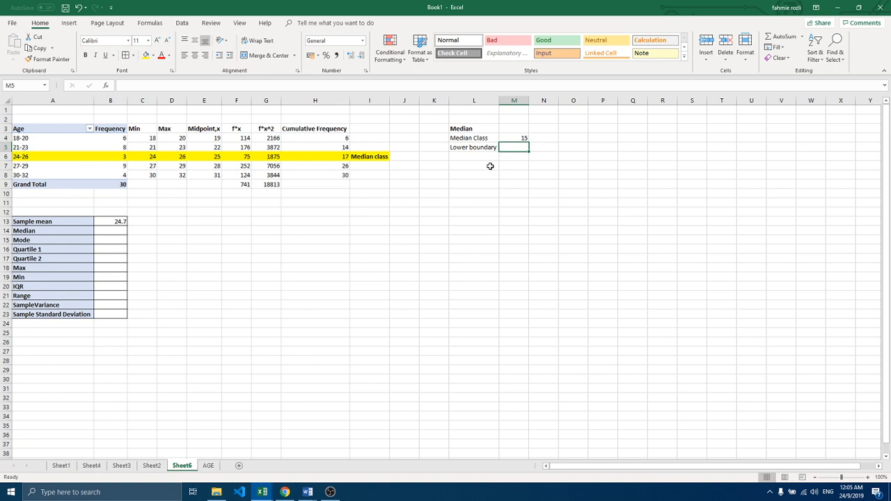
{"action": "type", "text": "23.5"}
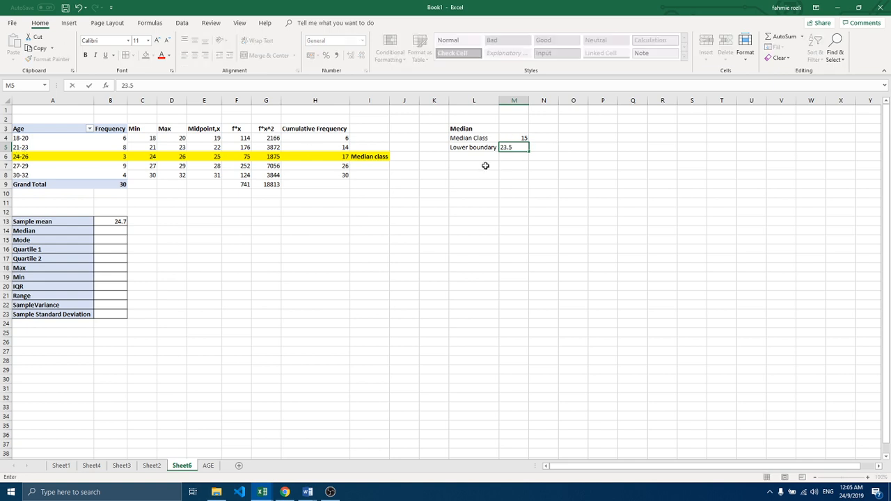
Step: Enter the label CF before Median class in L6 and widen column L to fit it
{"action": "left_click", "coordinate": [472, 157]}
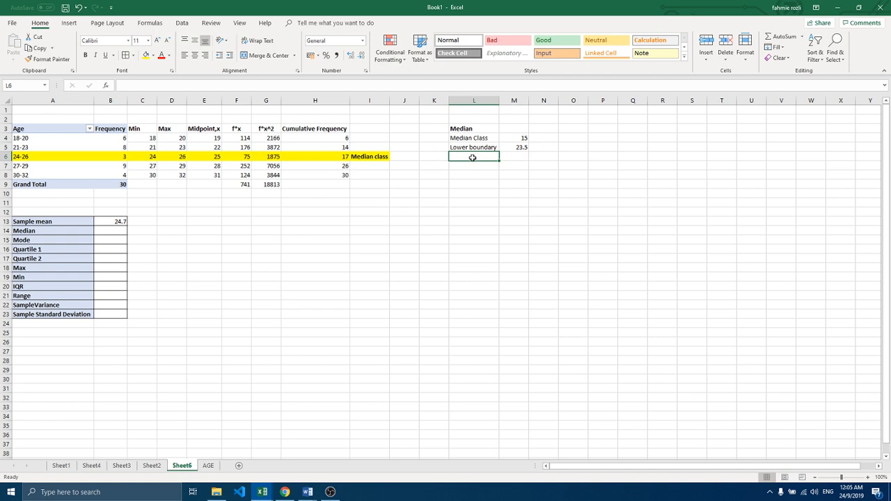
{"action": "type", "text": "CF"}
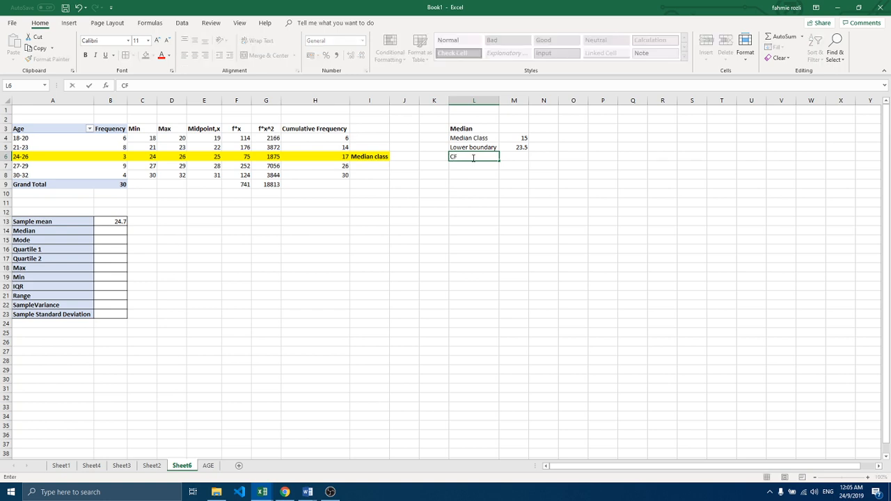
{"action": "type", "text": " before Median"}
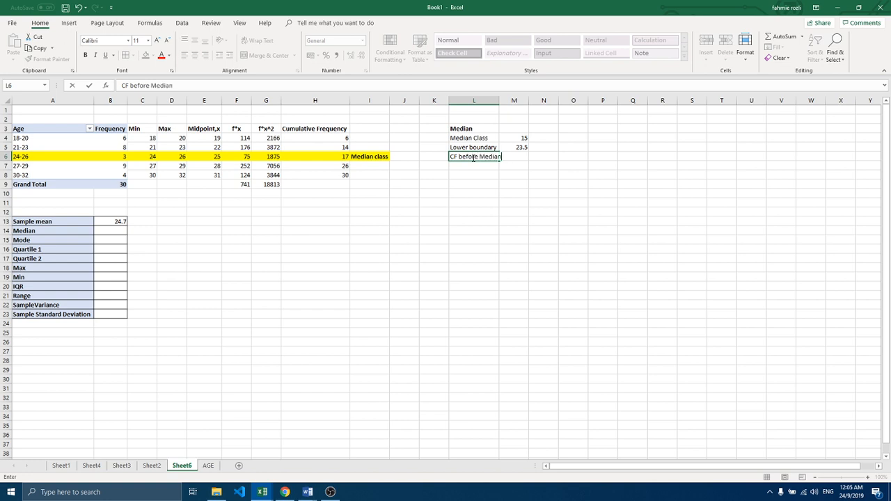
{"action": "type", "text": " class"}
{"action": "left_click", "coordinate": [464, 167]}
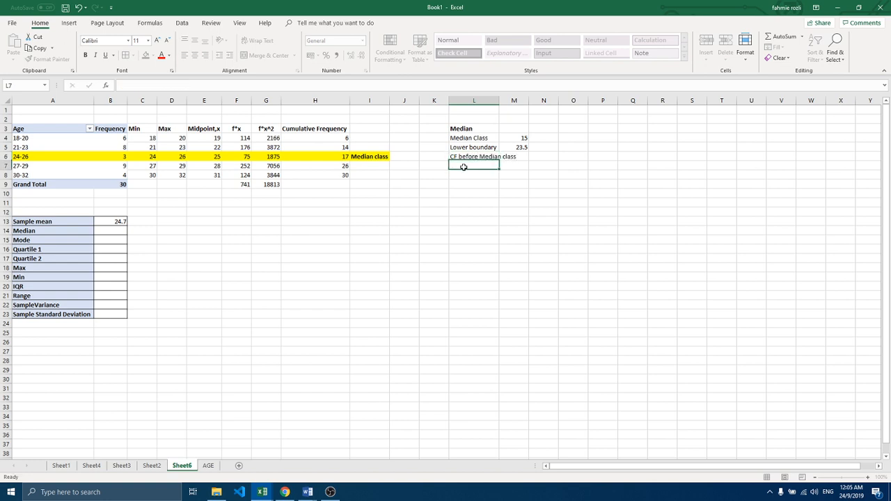
{"action": "left_click_drag", "start_coordinate": [499, 98], "coordinate": [518, 98]}
Step: Enter 14, the cumulative frequency of the 21-23 group, in M6 as the CF before the median class
{"action": "left_click", "coordinate": [534, 158]}
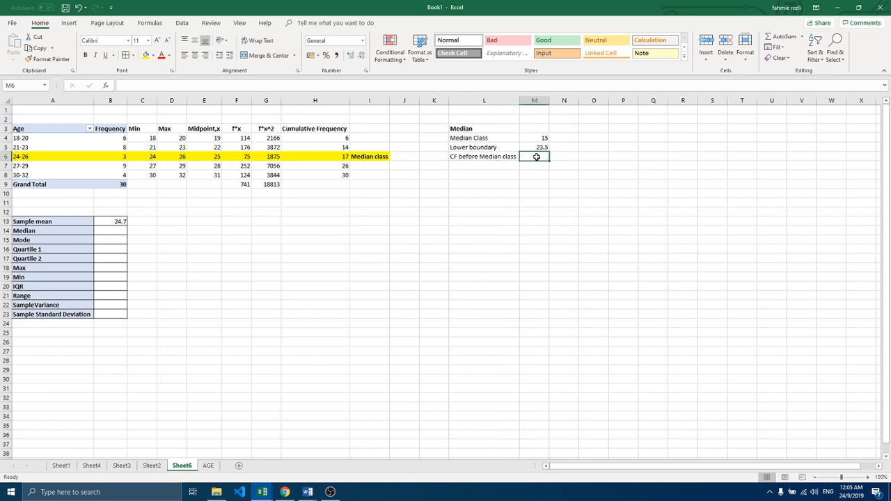
{"action": "left_click", "coordinate": [342, 148]}
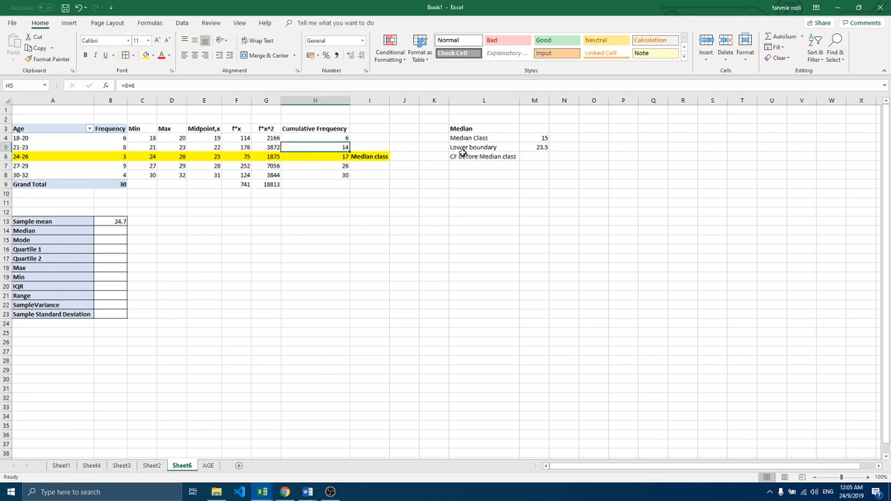
{"action": "left_click", "coordinate": [526, 157]}
{"action": "type", "text": "14"}
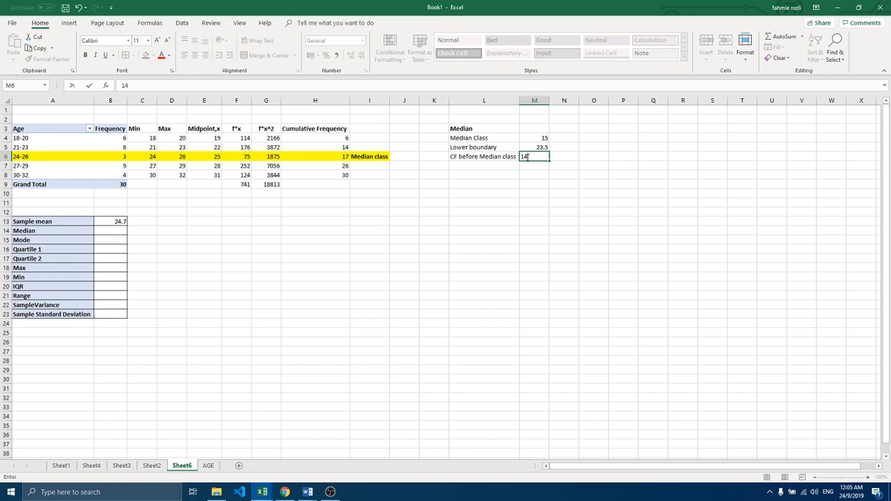
{"action": "left_click", "coordinate": [488, 164]}
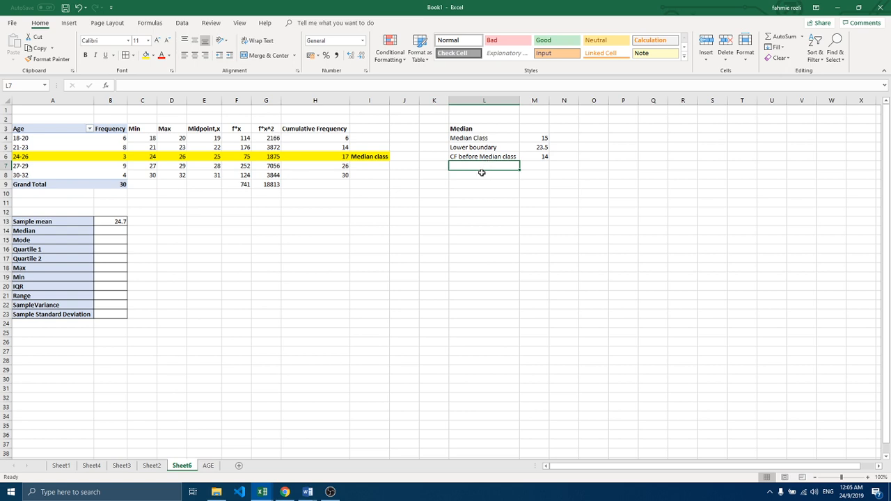
{"action": "left_click", "coordinate": [479, 175]}
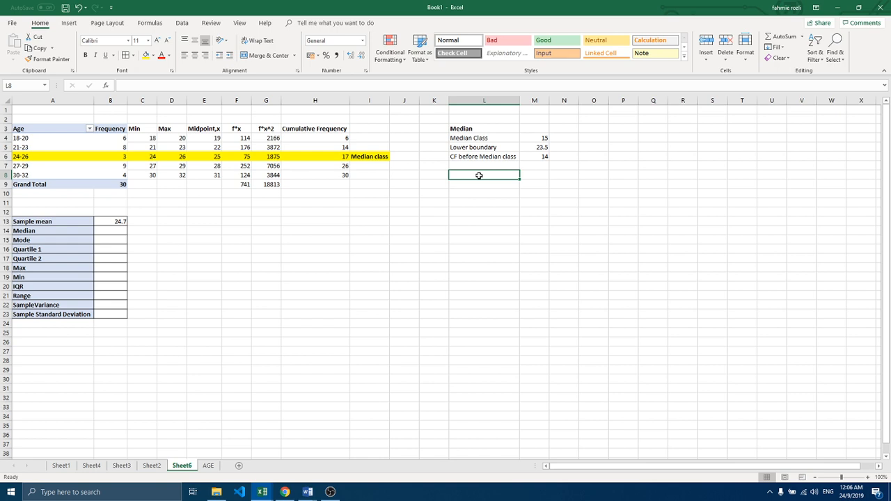
Step: Enter the label Width in L8 with the class width 3 in M8
{"action": "type", "text": "Width"}
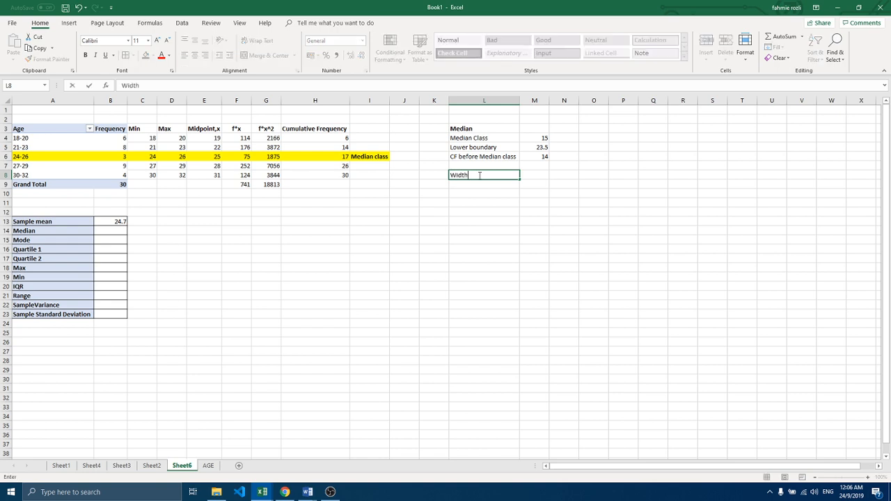
{"action": "left_click", "coordinate": [536, 176]}
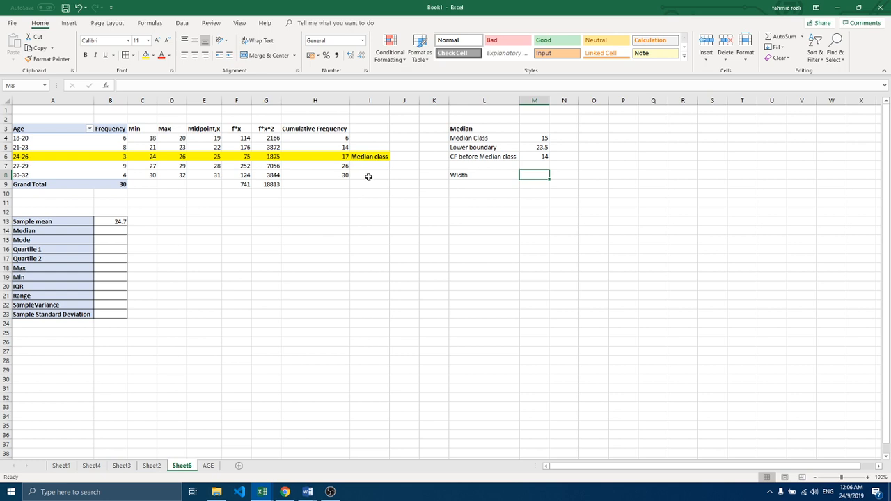
{"action": "type", "text": "3"}
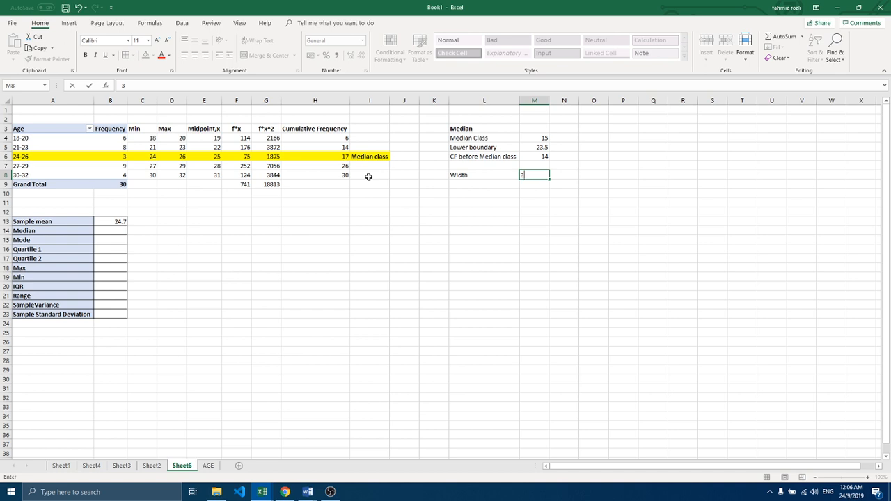
Step: Enter the label F for median class in L7 with the frequency 3 in M7
{"action": "left_click", "coordinate": [485, 166]}
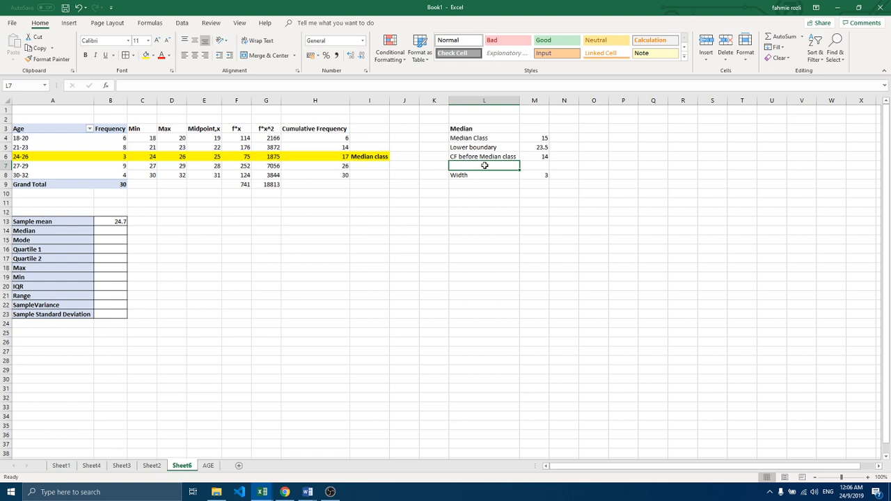
{"action": "type", "text": "F"}
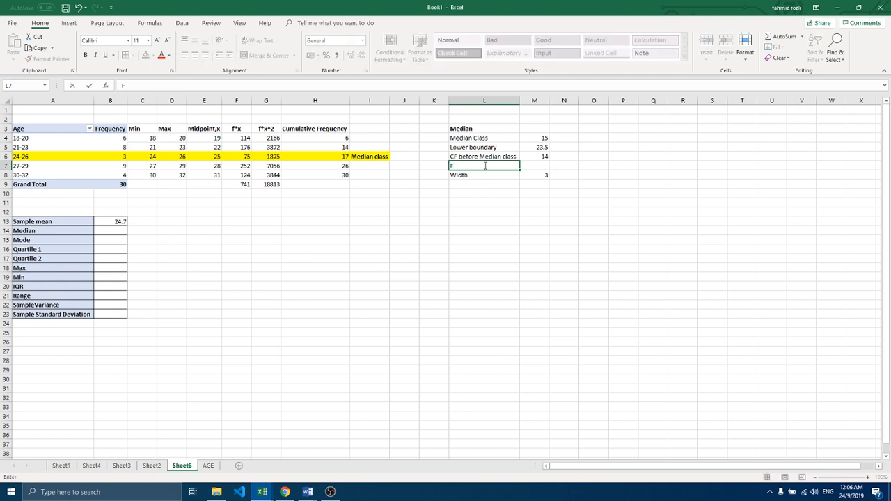
{"action": "type", "text": " for median class"}
{"action": "left_click", "coordinate": [524, 166]}
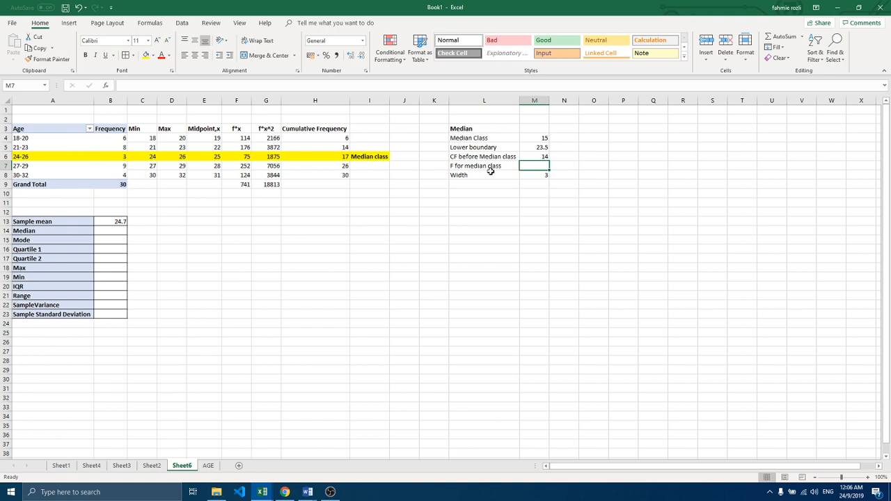
{"action": "type", "text": "3"}
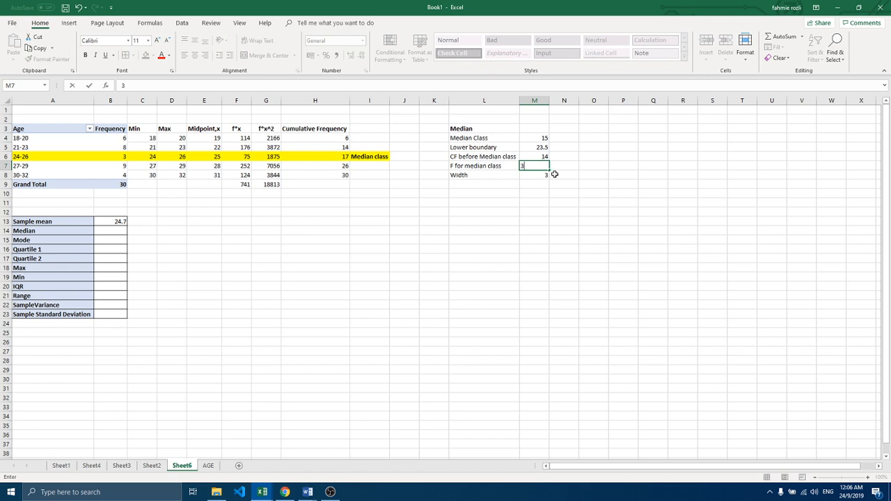
{"action": "left_click", "coordinate": [545, 186]}
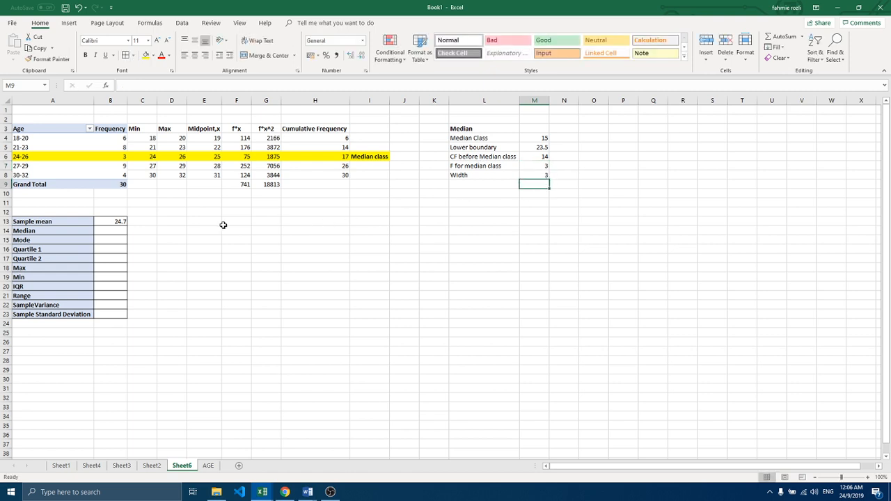
Step: Calculate the grouped median in B14 with the formula =M5+((M4-M6)/M7)*M8
{"action": "left_click", "coordinate": [111, 234]}
{"action": "type", "text": "="}
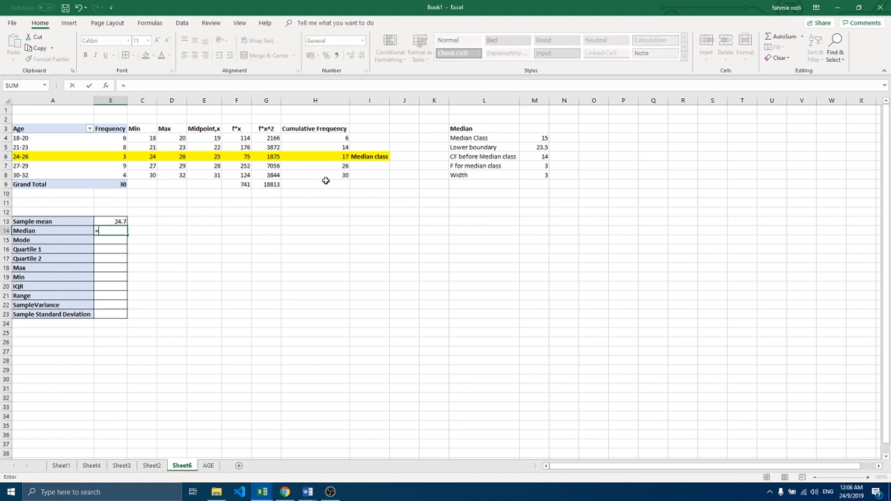
{"action": "left_click", "coordinate": [534, 147]}
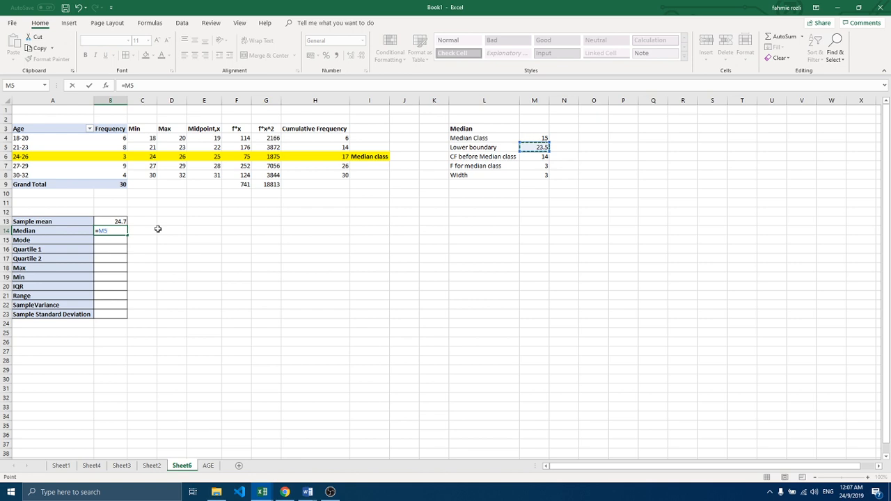
{"action": "type", "text": "+(("}
{"action": "left_click", "coordinate": [526, 137]}
{"action": "type", "text": "-"}
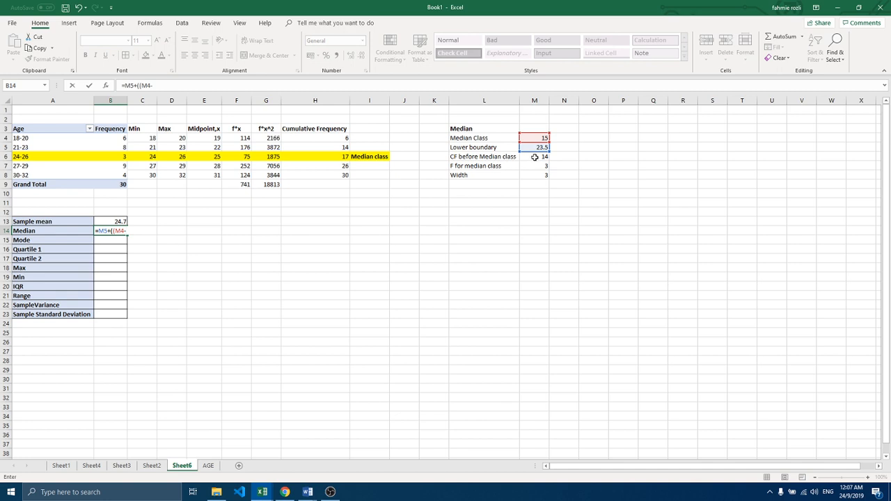
{"action": "left_click", "coordinate": [535, 156]}
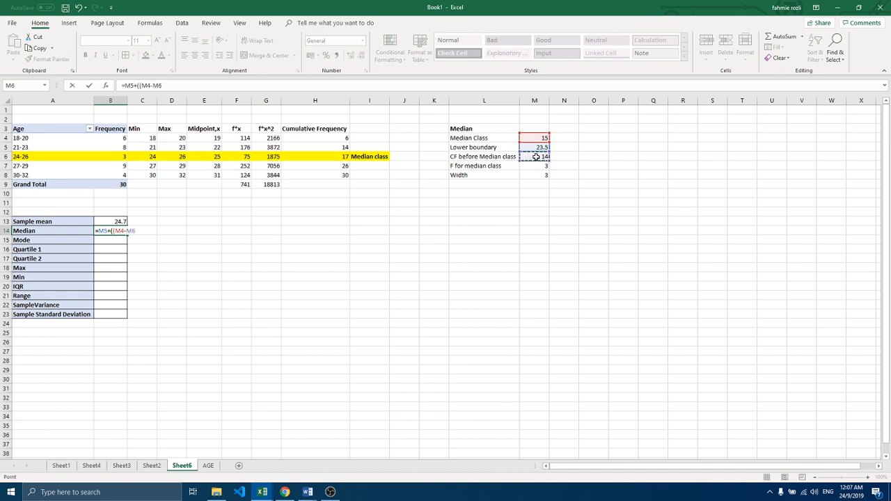
{"action": "type", "text": ")/"}
{"action": "left_click", "coordinate": [531, 166]}
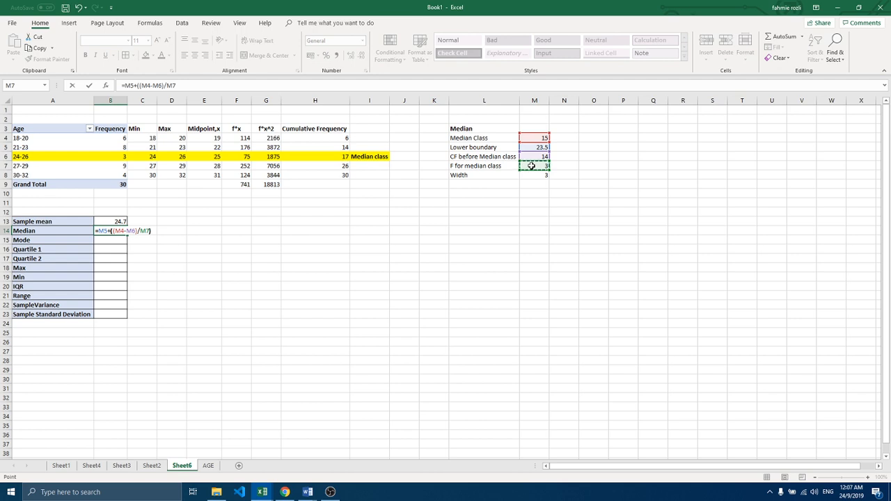
{"action": "type", "text": ")*"}
{"action": "left_click", "coordinate": [531, 177]}
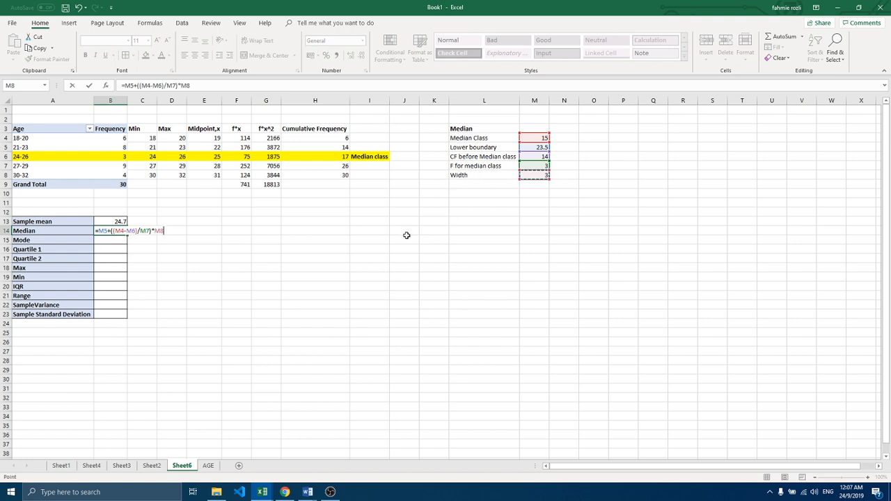
{"action": "key", "text": "Return"}
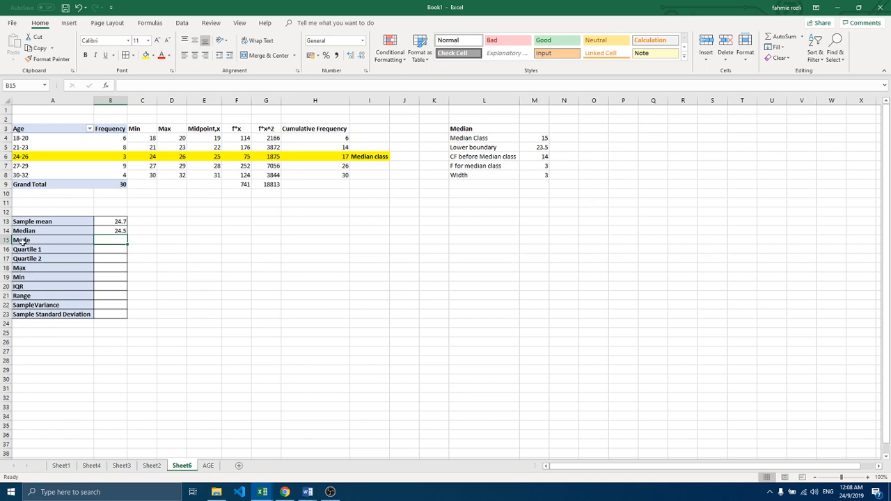
Step: Add a bold Mode heading in O3, beside the median calculation block
{"action": "left_click", "coordinate": [590, 128]}
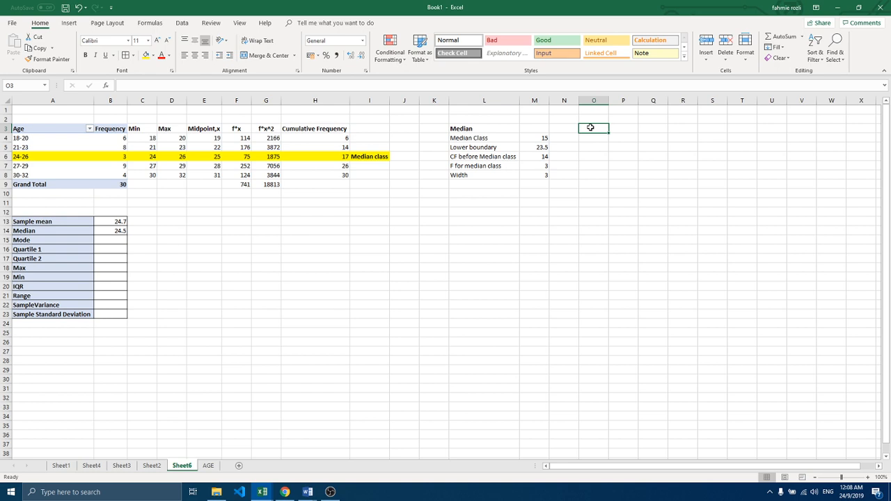
{"action": "type", "text": "Mode"}
{"action": "left_click", "coordinate": [604, 149]}
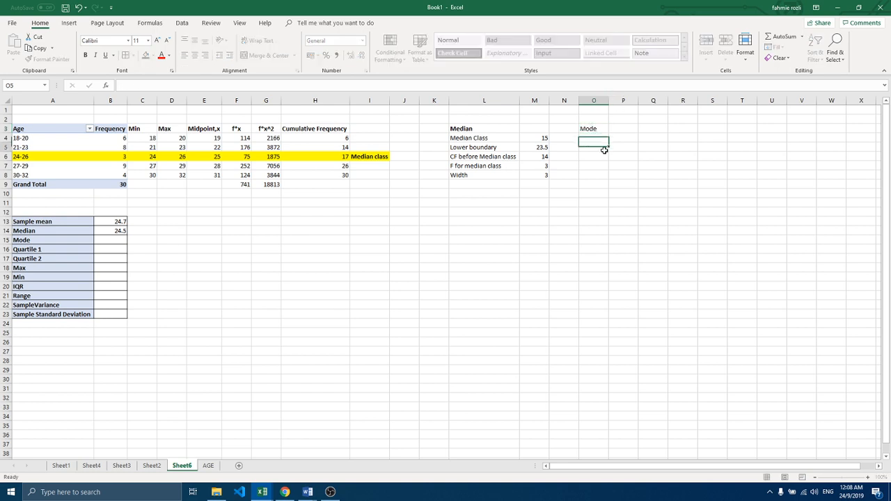
{"action": "left_click", "coordinate": [592, 130]}
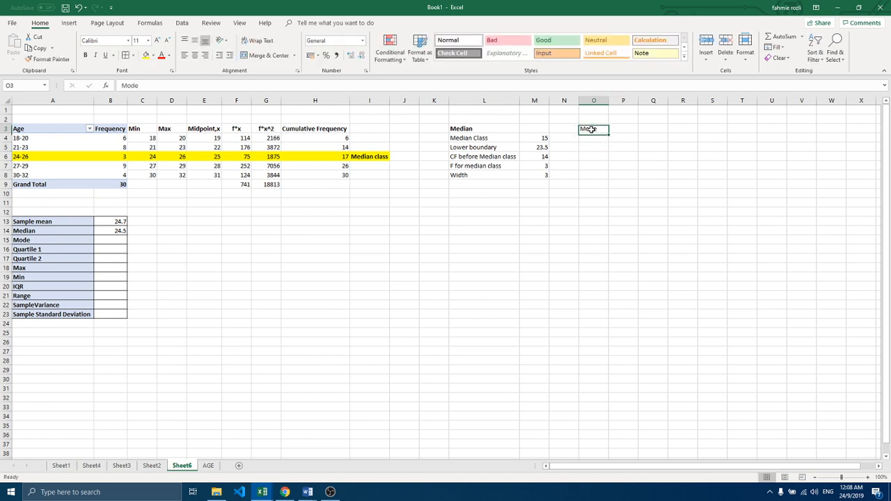
{"action": "left_click", "coordinate": [85, 55]}
Step: Enter the label Modal class in O4 under the Mode heading and widen column O to fit it
{"action": "left_click", "coordinate": [586, 139]}
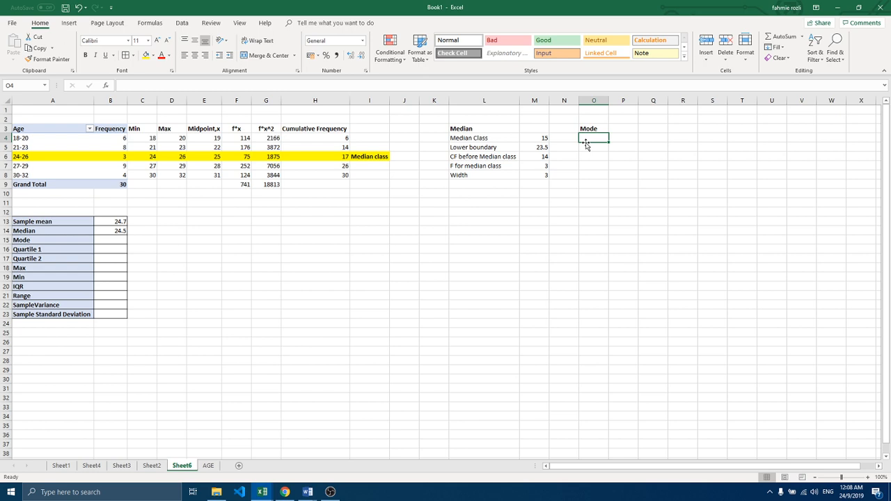
{"action": "type", "text": "Mode"}
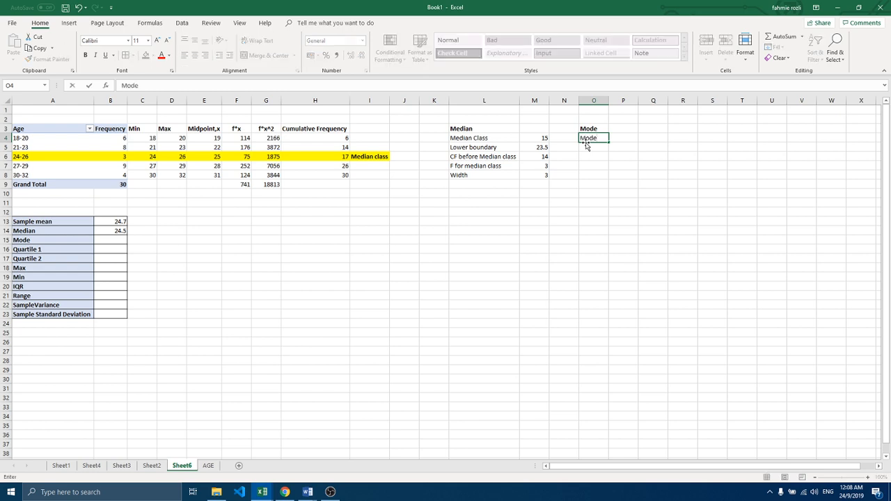
{"action": "type", "text": "l class"}
{"action": "key", "text": "Return"}
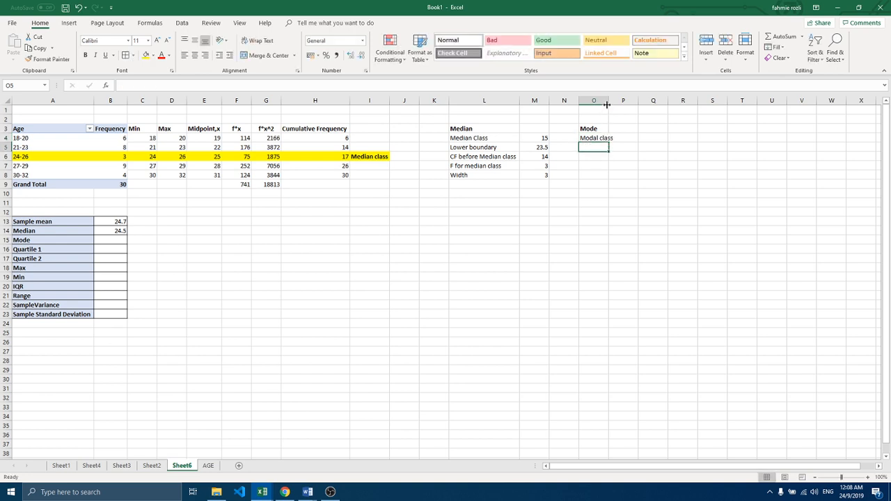
{"action": "left_click", "coordinate": [635, 138]}
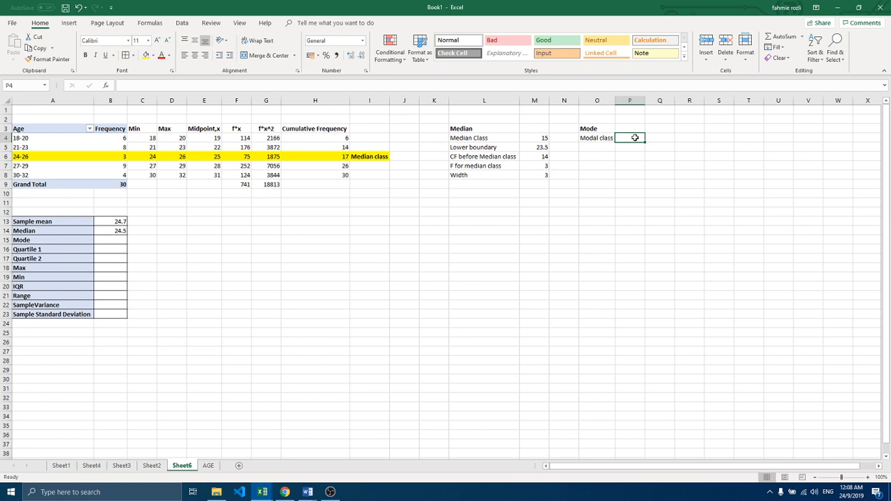
Step: Label the 27-29 age group as Modal class in I7
{"action": "left_click", "coordinate": [122, 167]}
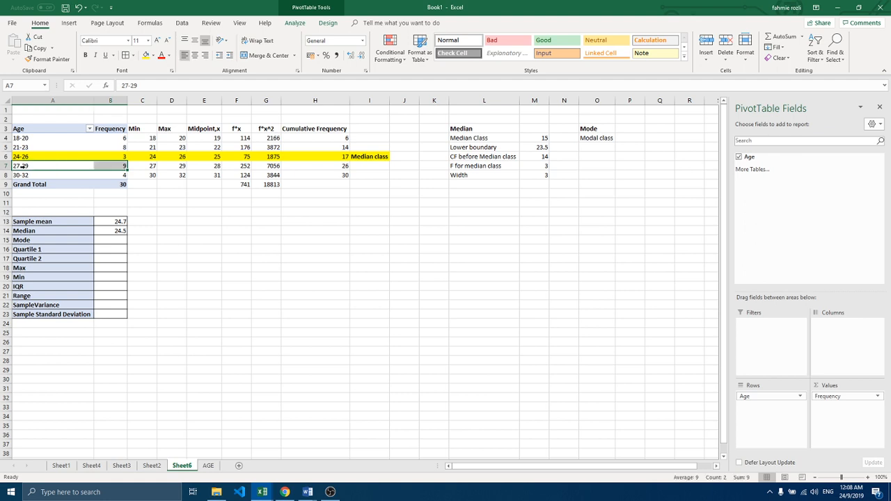
{"action": "left_click", "coordinate": [358, 166]}
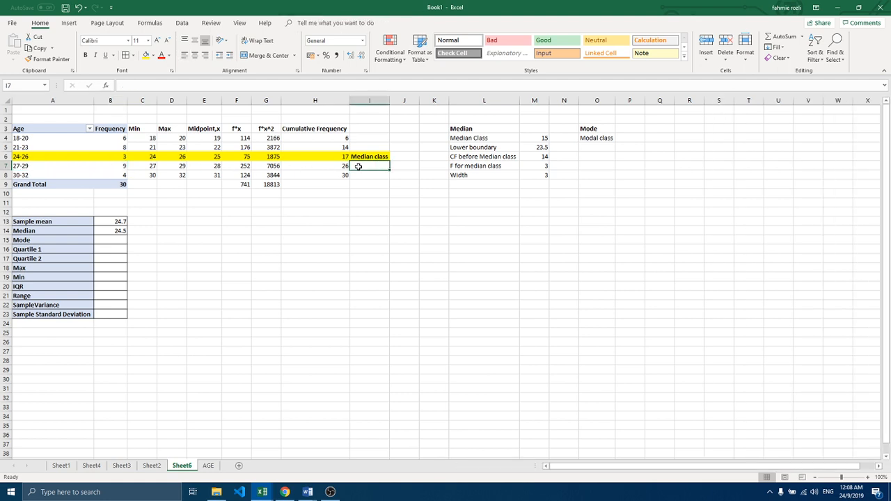
{"action": "type", "text": "Modal"}
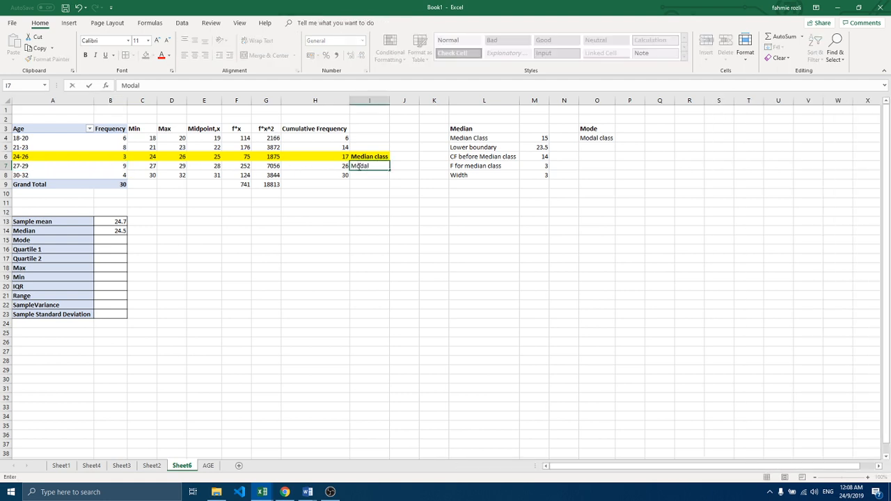
{"action": "type", "text": " class"}
{"action": "key", "text": "Return"}
Step: Shade the 27-29 row from A7 to I7 light orange and make its Modal class label bold
{"action": "left_click_drag", "start_coordinate": [361, 167], "coordinate": [63, 166]}
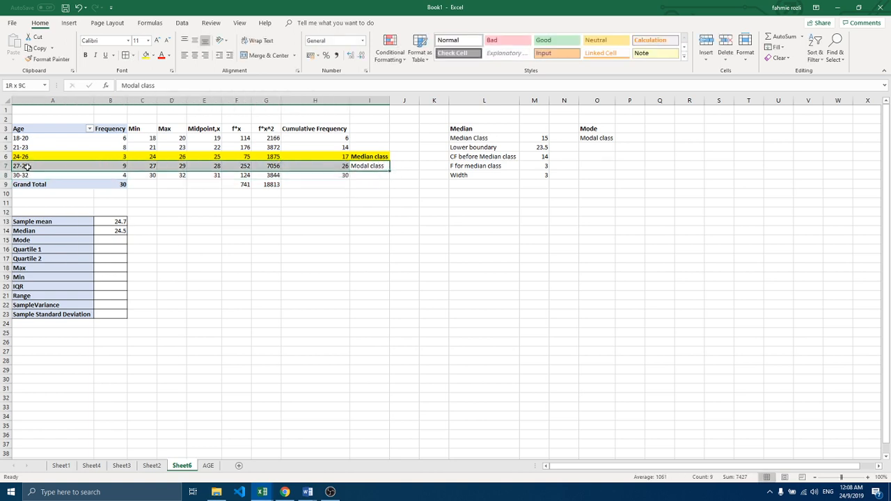
{"action": "left_click", "coordinate": [154, 56]}
{"action": "left_click", "coordinate": [186, 103]}
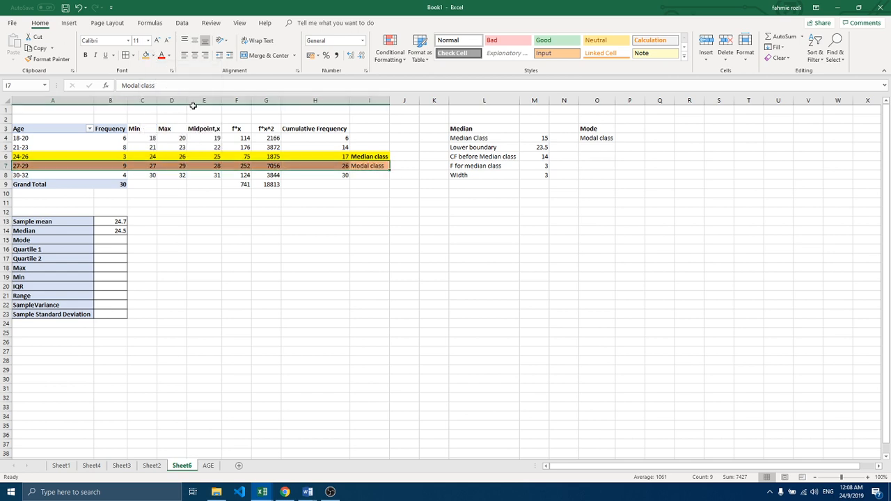
{"action": "left_click", "coordinate": [360, 165]}
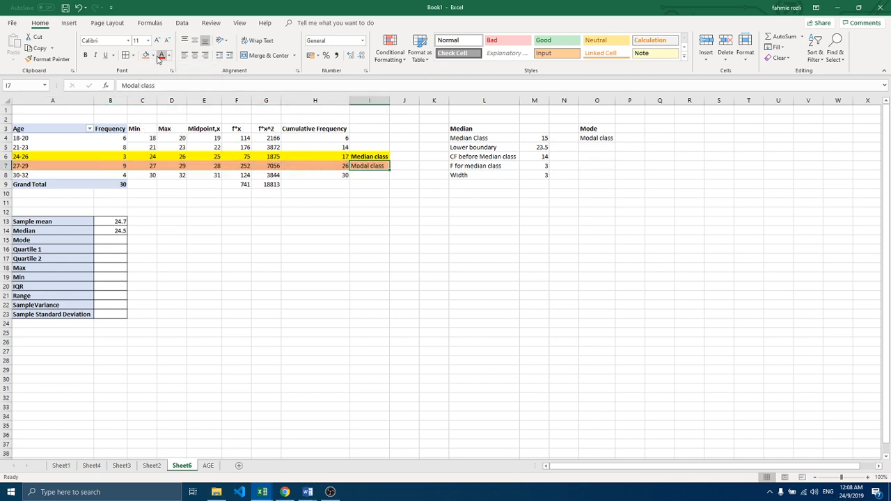
{"action": "left_click", "coordinate": [86, 56]}
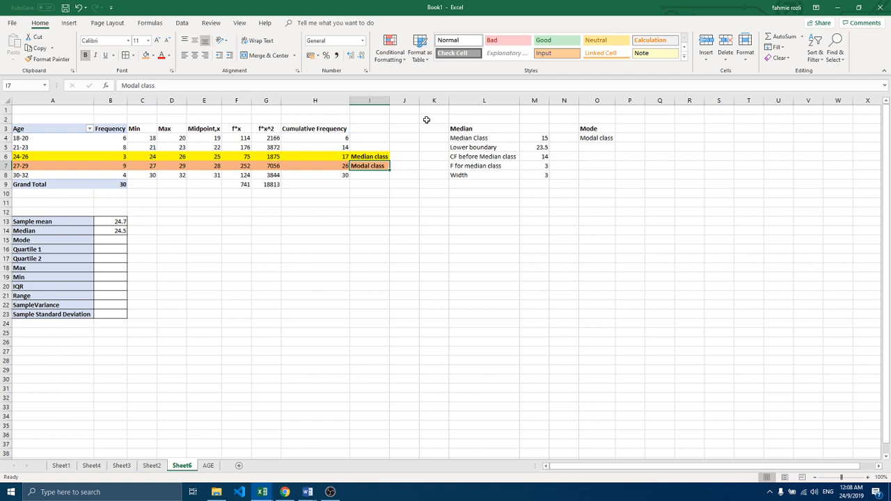
Step: Enter the lower boundary label L in O5 with the value 26.5 in P5
{"action": "left_click", "coordinate": [600, 147]}
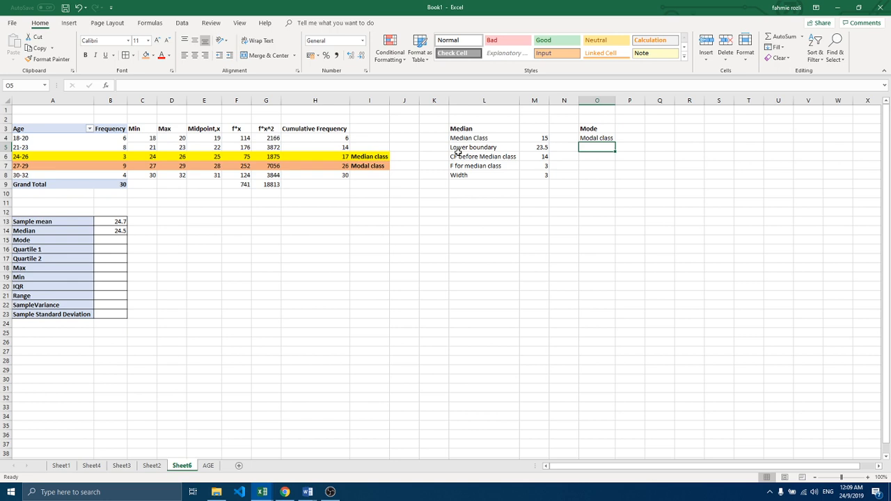
{"action": "type", "text": "L"}
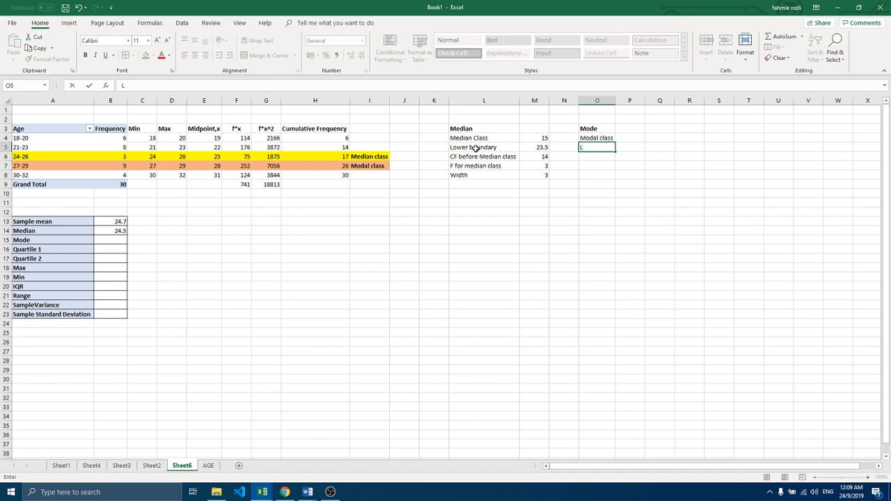
{"action": "left_click", "coordinate": [623, 147]}
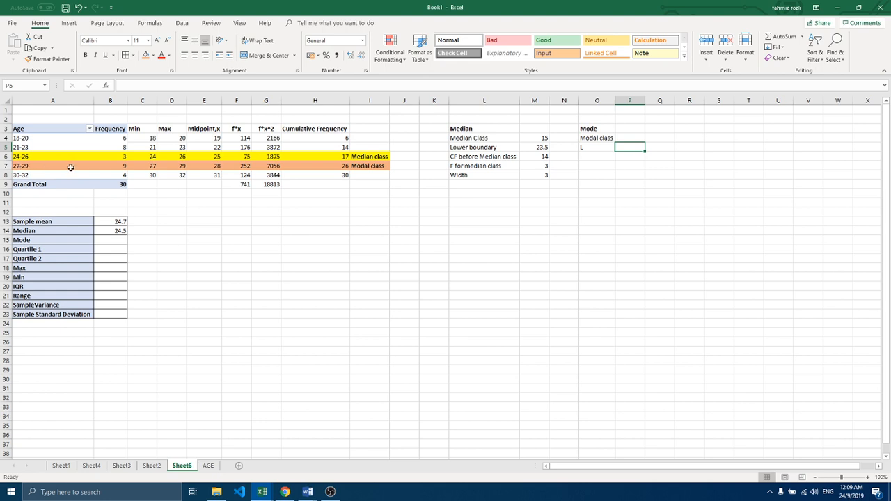
{"action": "type", "text": "26.5"}
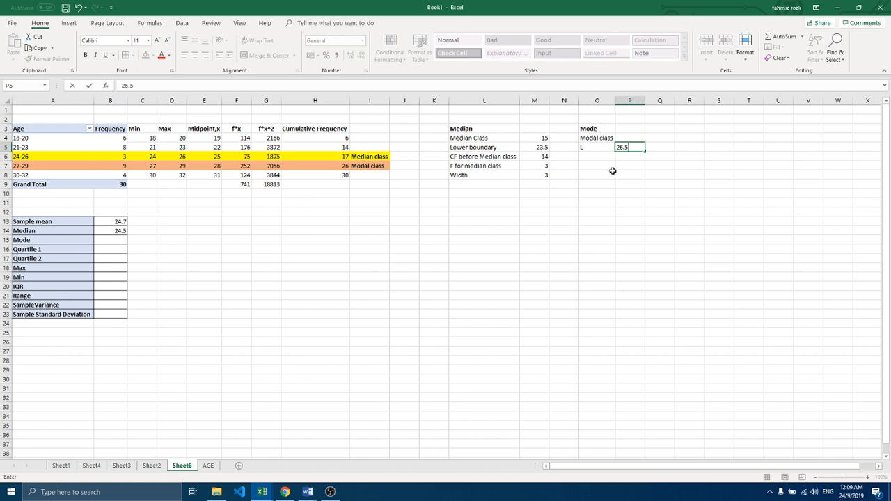
Step: Enter the label F for modal class in O6
{"action": "left_click", "coordinate": [584, 155]}
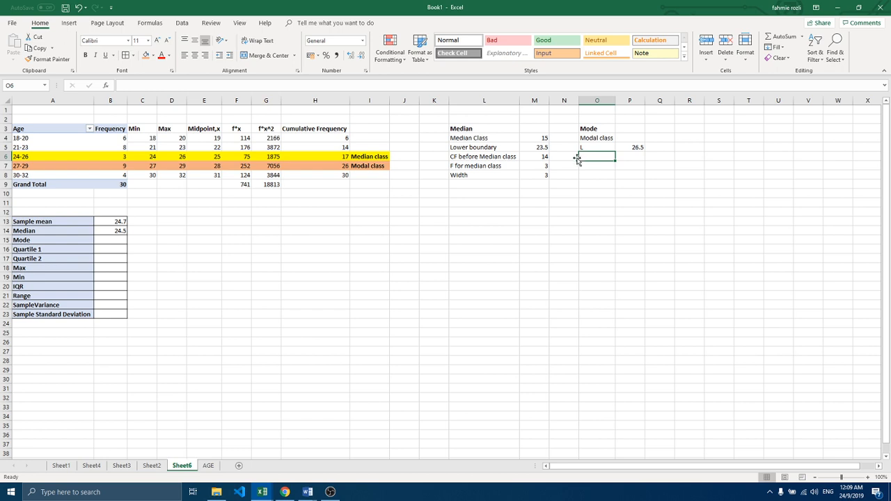
{"action": "type", "text": "f"}
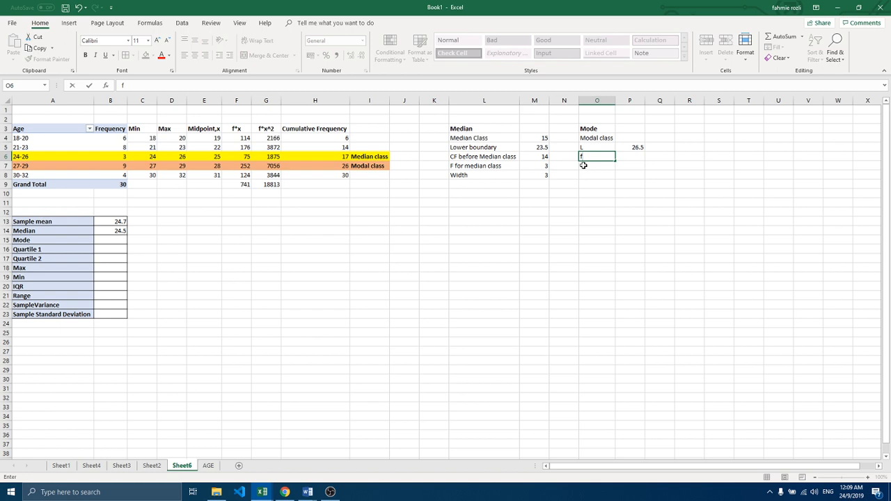
{"action": "key", "text": "BackSpace"}
{"action": "type", "text": "F for modal class"}
{"action": "key", "text": "Return"}
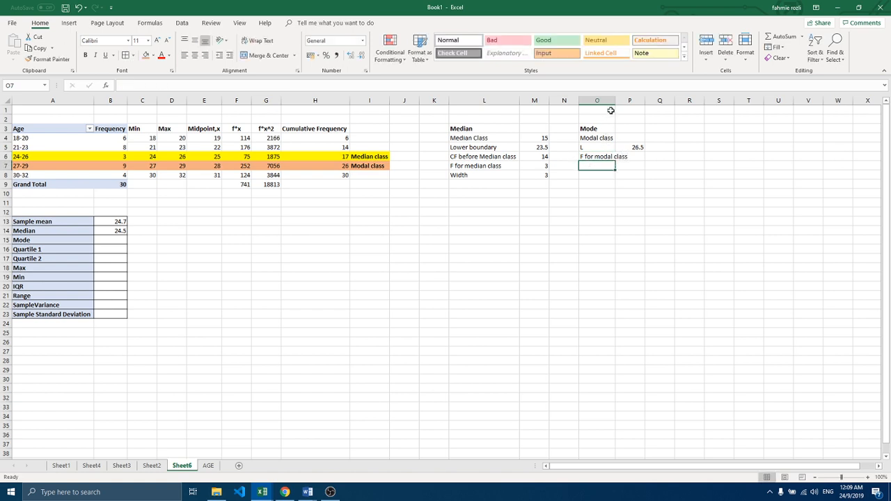
Step: Fit column O to its contents and enter 9 in P6 as the modal class frequency
{"action": "double_click", "coordinate": [615, 100]}
{"action": "left_click", "coordinate": [590, 156]}
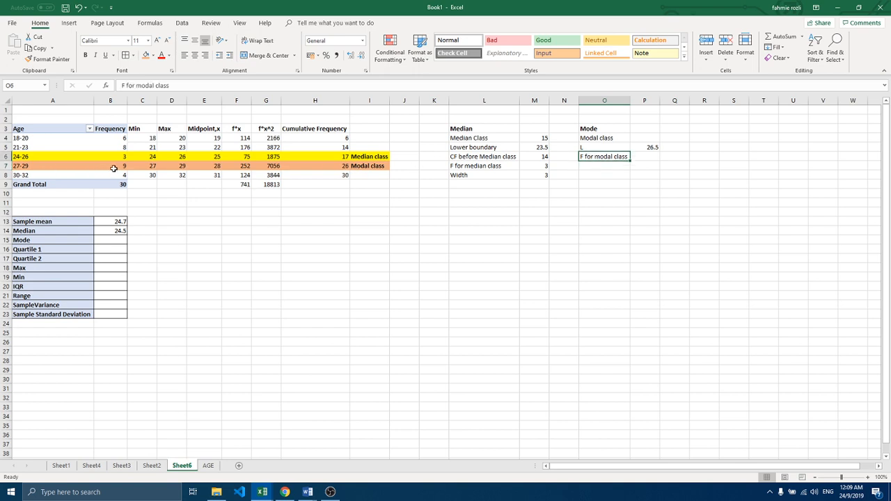
{"action": "left_click", "coordinate": [637, 156]}
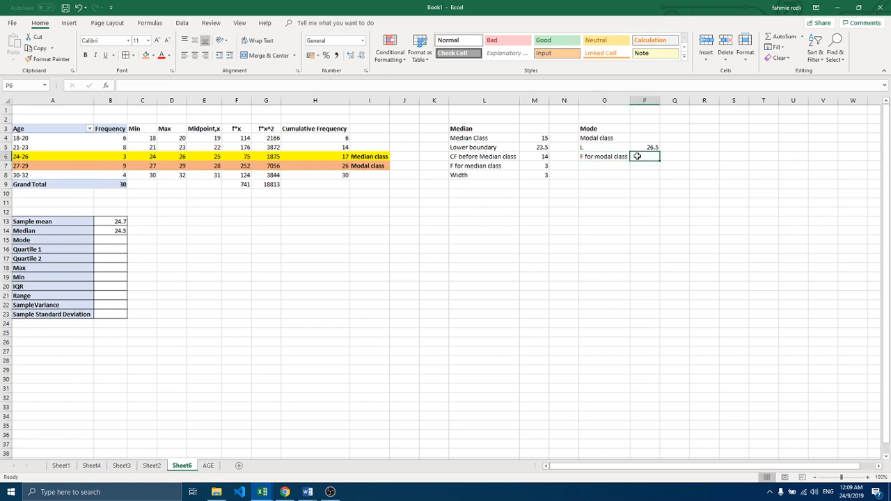
{"action": "type", "text": "9"}
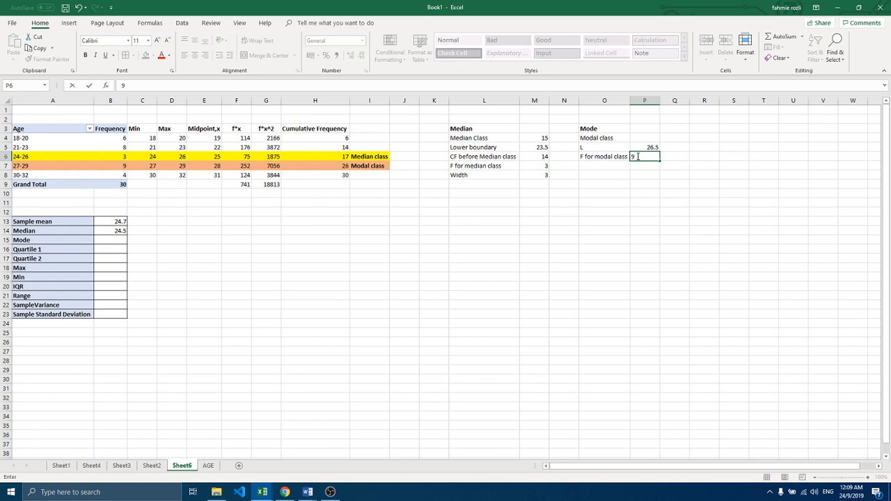
Step: Enter the label F beofre modal class in O7
{"action": "left_click", "coordinate": [593, 167]}
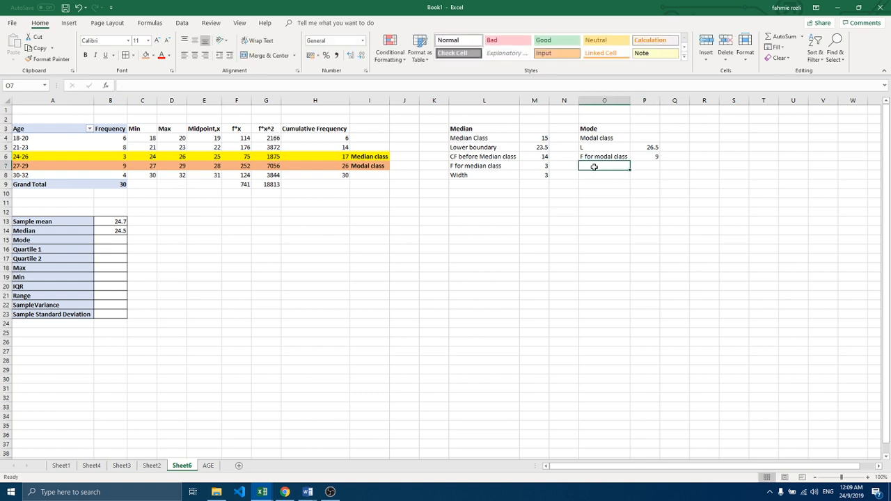
{"action": "type", "text": "F"}
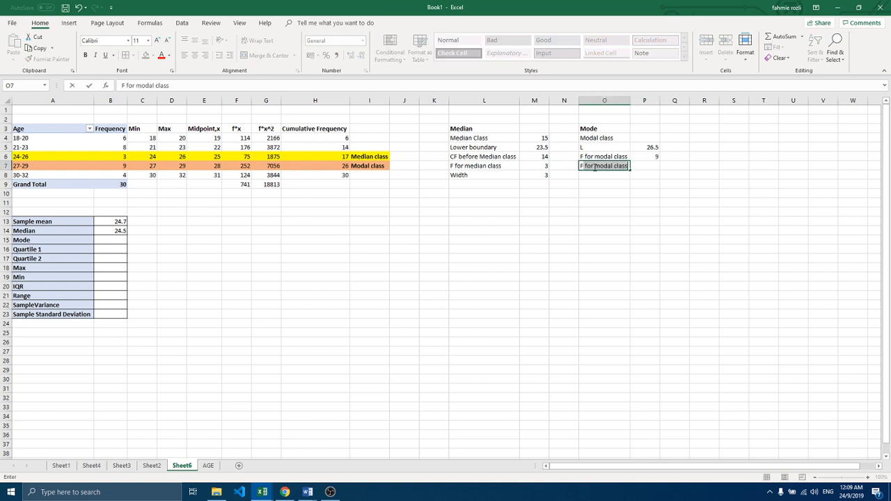
{"action": "type", "text": " be"}
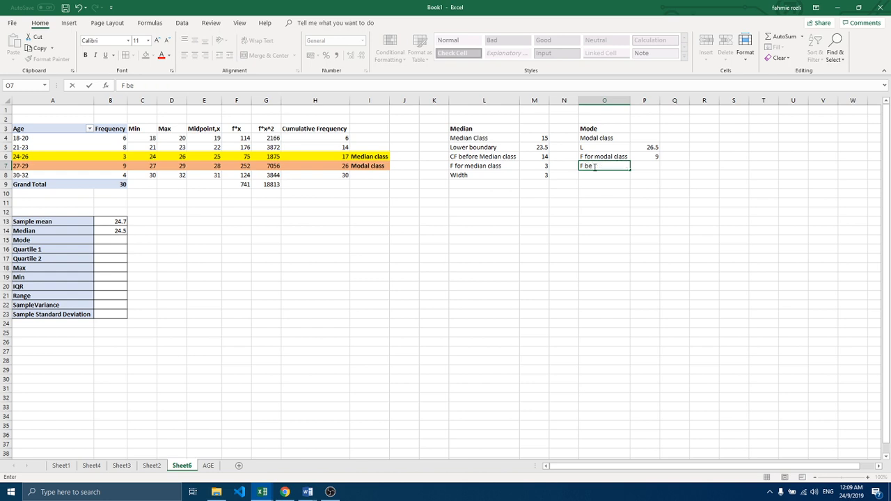
{"action": "type", "text": "ofre modal class"}
Step: Enter the label F after modal class in O8 and fit column O to the longer labels
{"action": "left_click", "coordinate": [590, 174]}
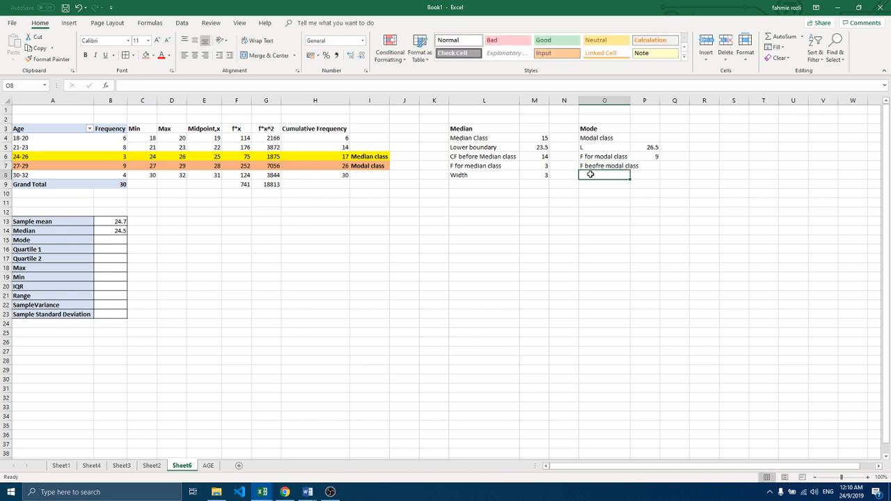
{"action": "type", "text": "F"}
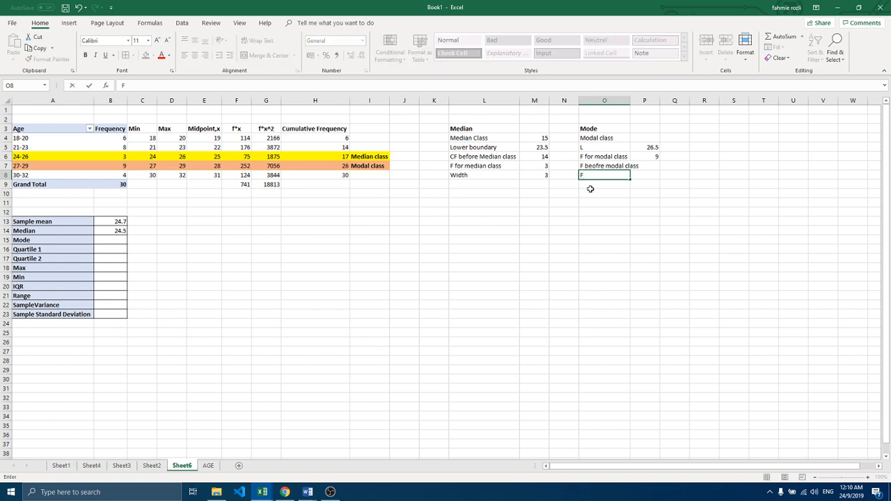
{"action": "type", "text": " after modal class"}
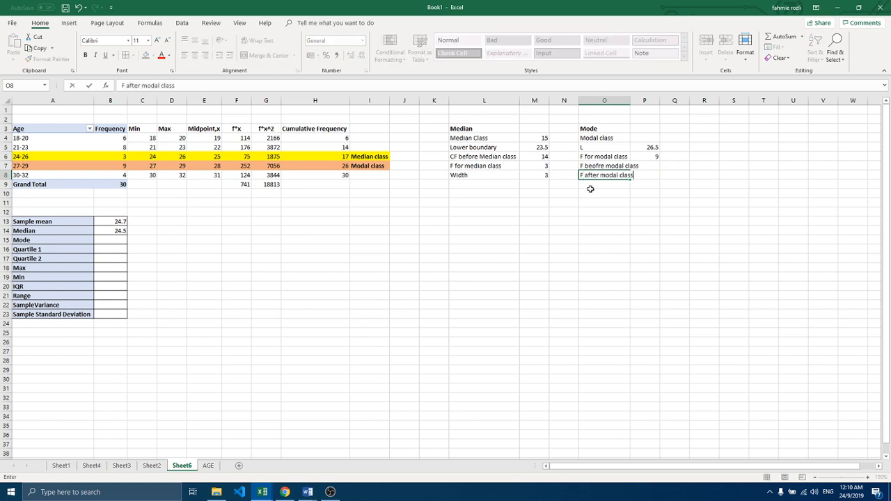
{"action": "left_click", "coordinate": [597, 192]}
{"action": "double_click", "coordinate": [630, 100]}
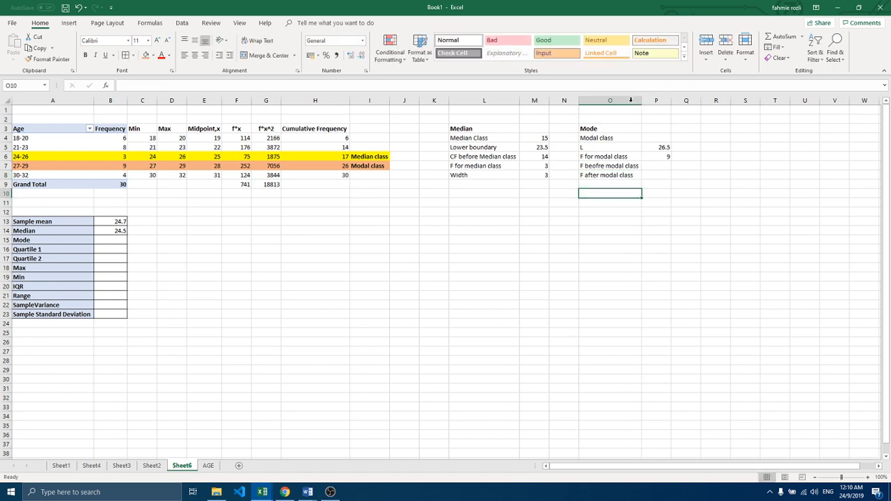
Step: Correct the spelling of the O7 label so it reads F before modal class
{"action": "left_click", "coordinate": [657, 165]}
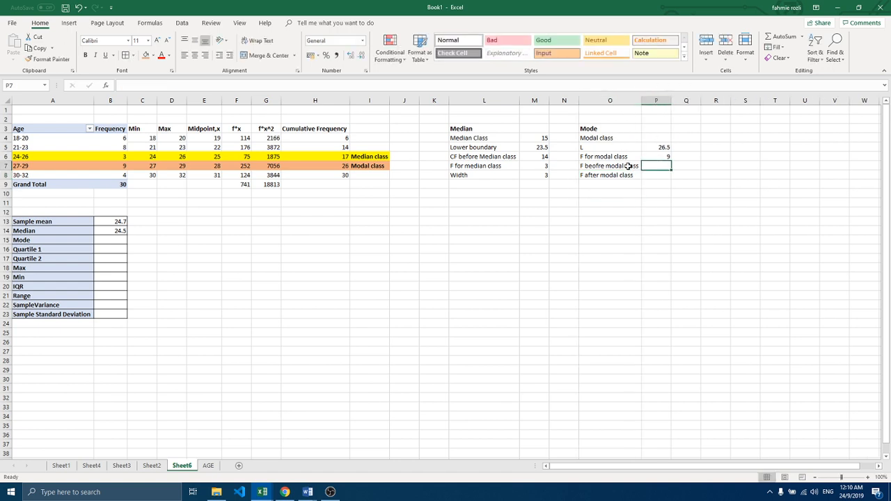
{"action": "left_click", "coordinate": [592, 167]}
{"action": "double_click", "coordinate": [591, 165]}
{"action": "key", "text": "BackSpace"}
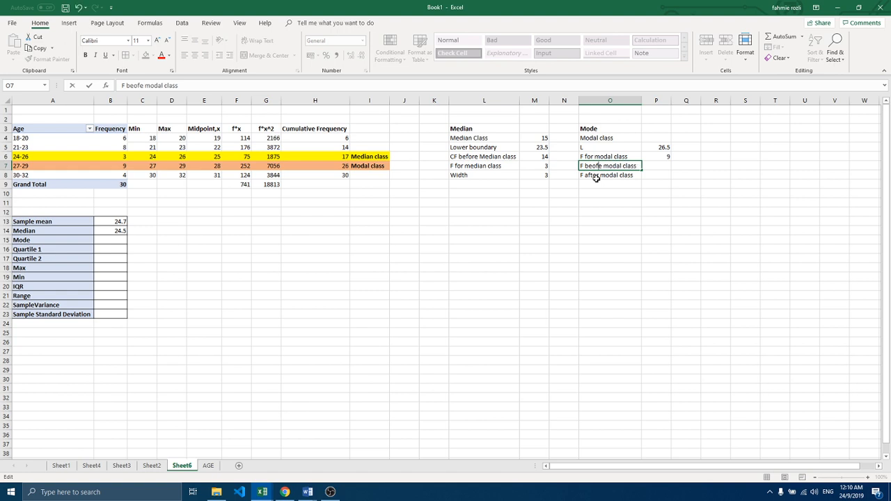
{"action": "key", "text": "BackSpace"}
{"action": "key", "text": "BackSpace"}
{"action": "type", "text": "fore"}
{"action": "key", "text": "Delete"}
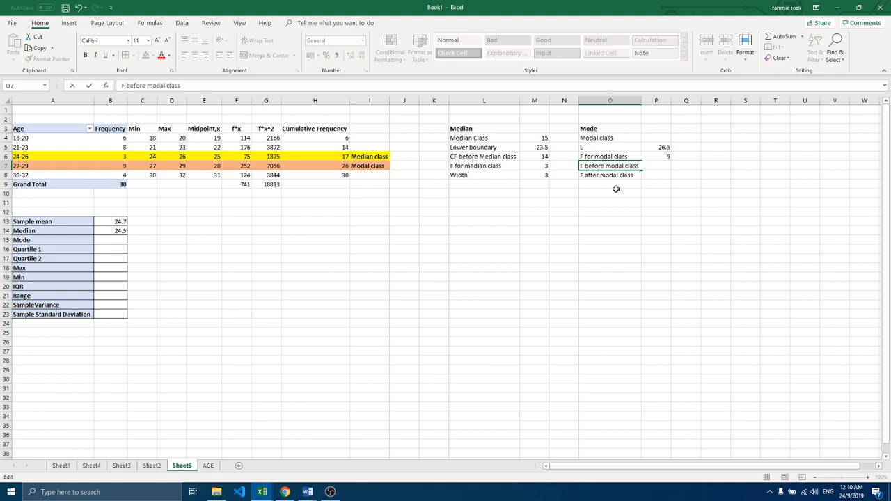
{"action": "left_click", "coordinate": [616, 192]}
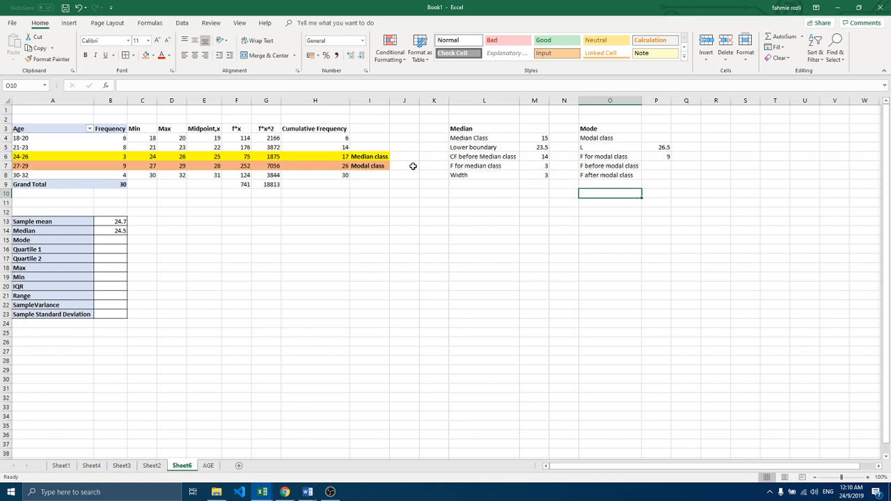
Step: Enter the frequencies of the classes adjoining the modal class, 3 in P7 and 4 in P8
{"action": "left_click", "coordinate": [98, 165]}
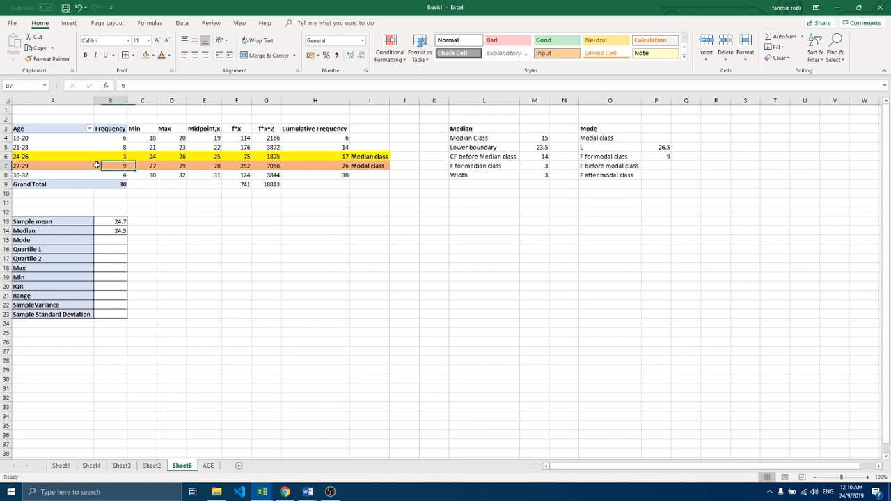
{"action": "left_click", "coordinate": [6, 165]}
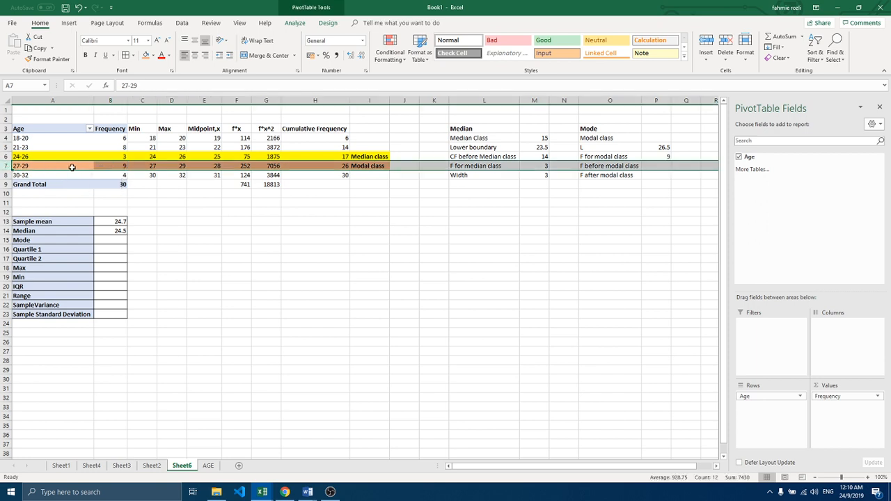
{"action": "left_click", "coordinate": [118, 157]}
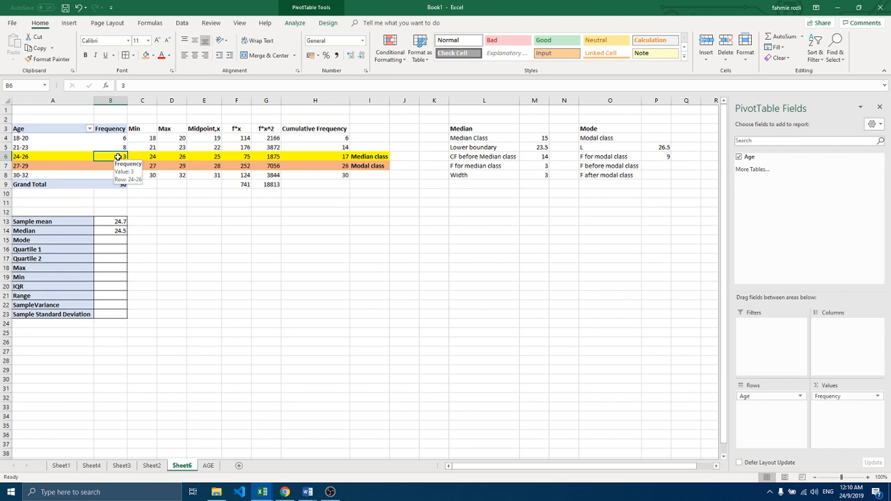
{"action": "left_click", "coordinate": [654, 166]}
{"action": "type", "text": "3"}
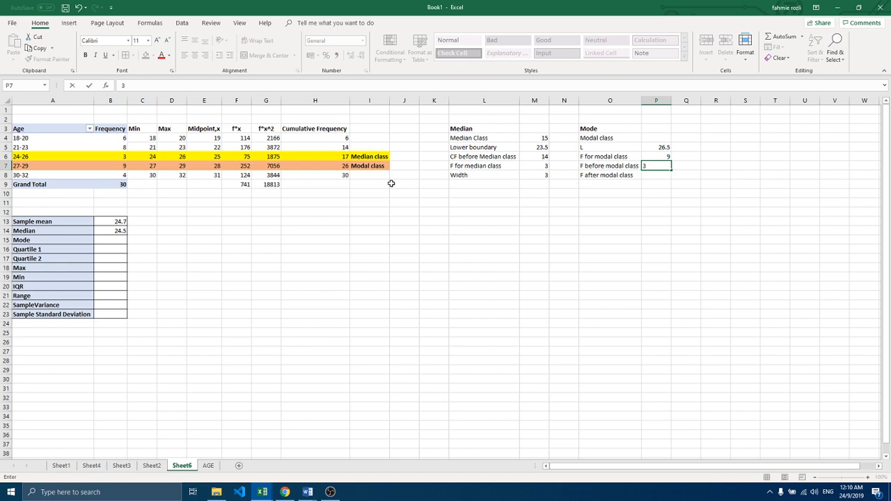
{"action": "left_click", "coordinate": [656, 175]}
{"action": "type", "text": "4"}
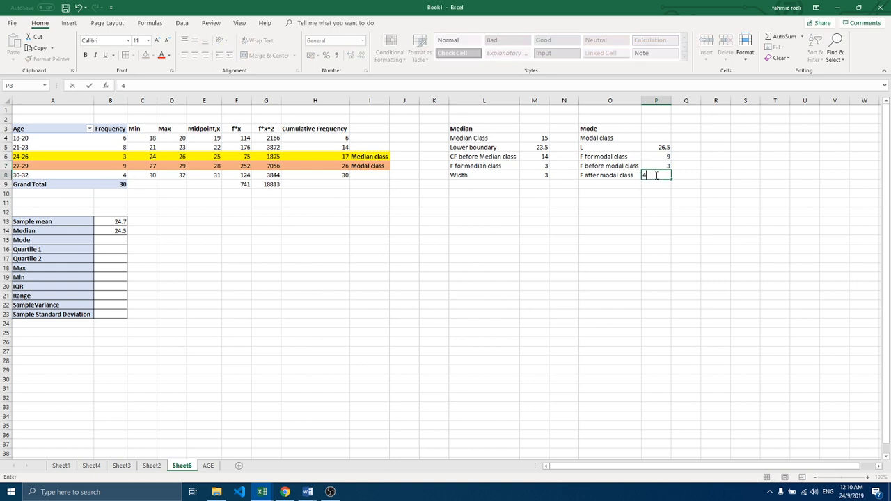
Step: Enter F in O9 and append the symbol FM after a comma to the modal class frequency label in O6
{"action": "left_click", "coordinate": [600, 186]}
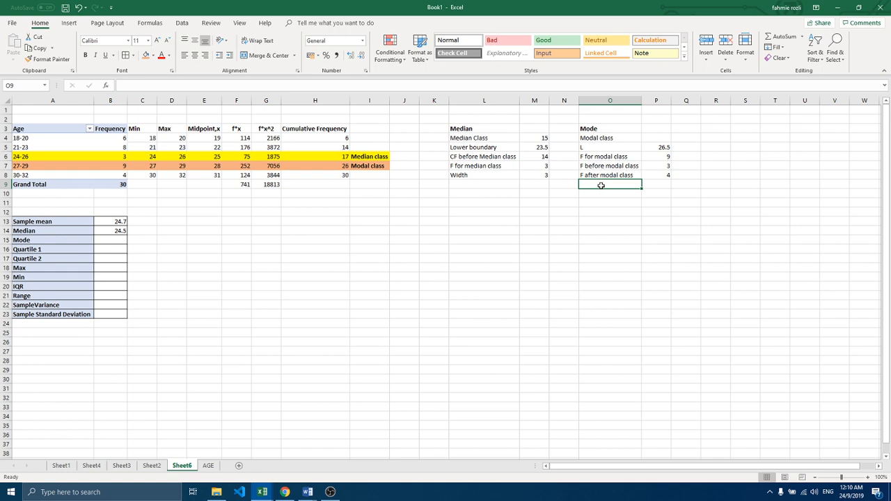
{"action": "type", "text": "F"}
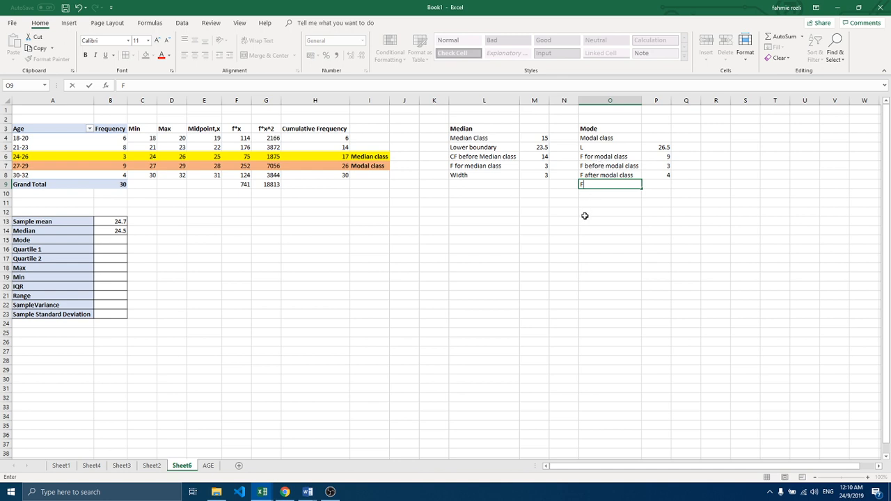
{"action": "double_click", "coordinate": [630, 157]}
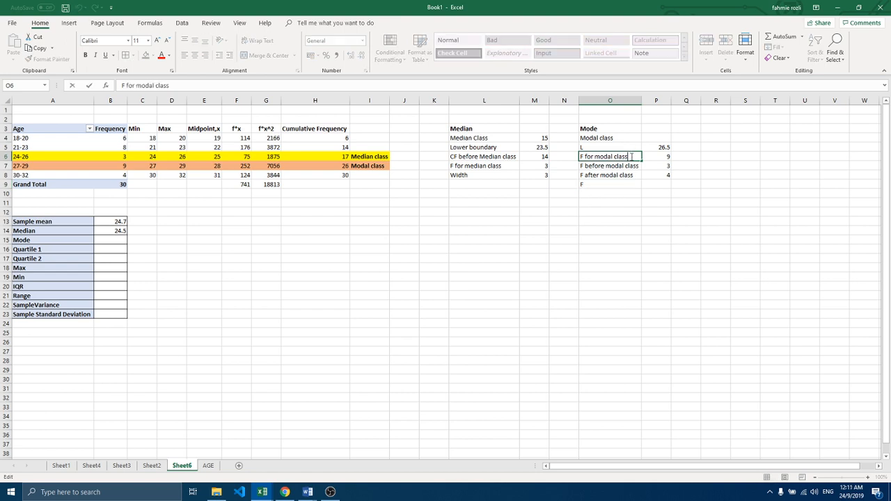
{"action": "type", "text": ", FM"}
{"action": "left_click", "coordinate": [630, 174]}
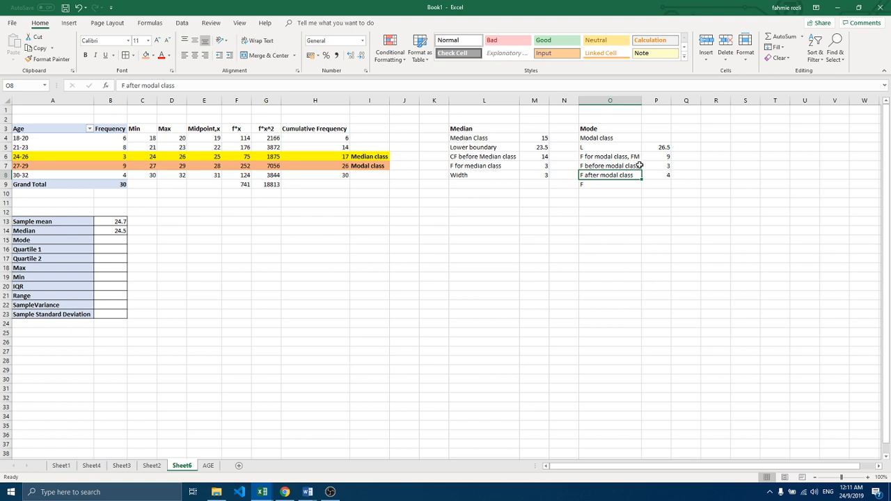
Step: Widen column O and extend the O7 label to F before modal class, FM-1
{"action": "left_click", "coordinate": [646, 166]}
{"action": "left_click_drag", "start_coordinate": [641, 100], "coordinate": [666, 100]}
{"action": "double_click", "coordinate": [639, 165]}
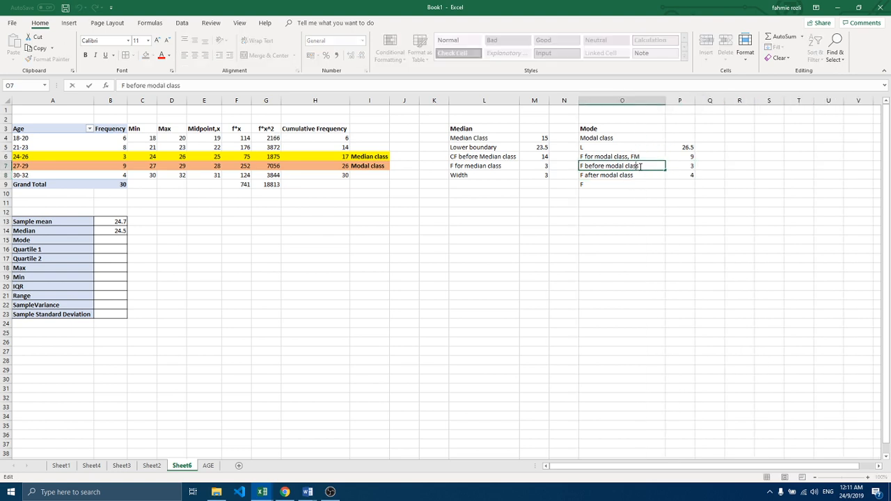
{"action": "type", "text": ", F"}
{"action": "type", "text": "M-1"}
Step: Extend the O8 label to F after modal class, FM+1
{"action": "left_click", "coordinate": [647, 175]}
{"action": "double_click", "coordinate": [647, 176]}
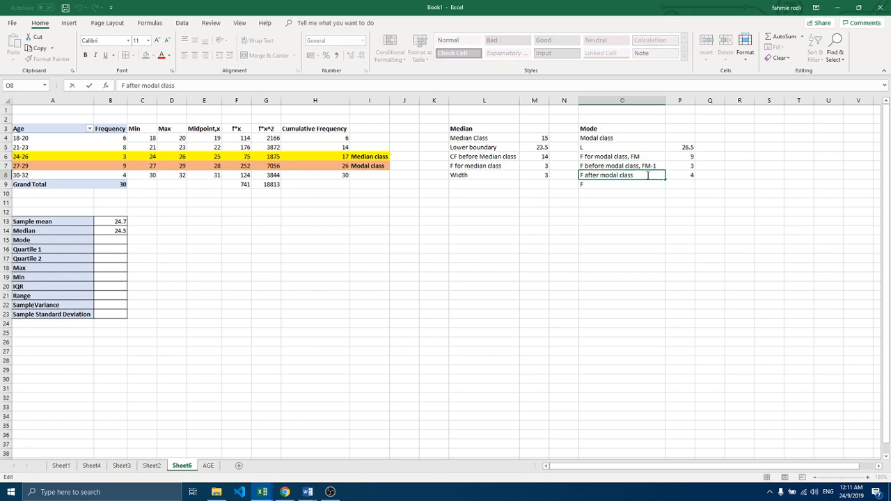
{"action": "type", "text": ", FM+1"}
Step: Replace the content of O9 with the label FM - (FM-1)
{"action": "left_click", "coordinate": [604, 183]}
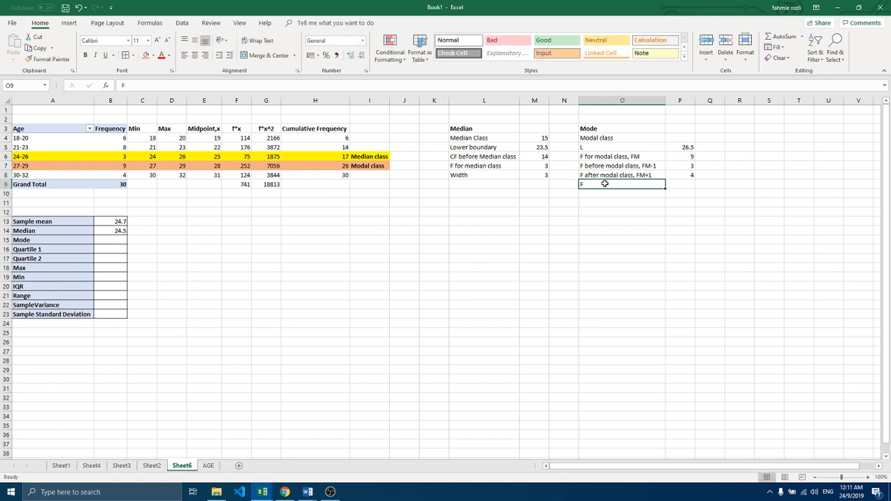
{"action": "key", "text": "BackSpace"}
{"action": "type", "text": "Modal class"}
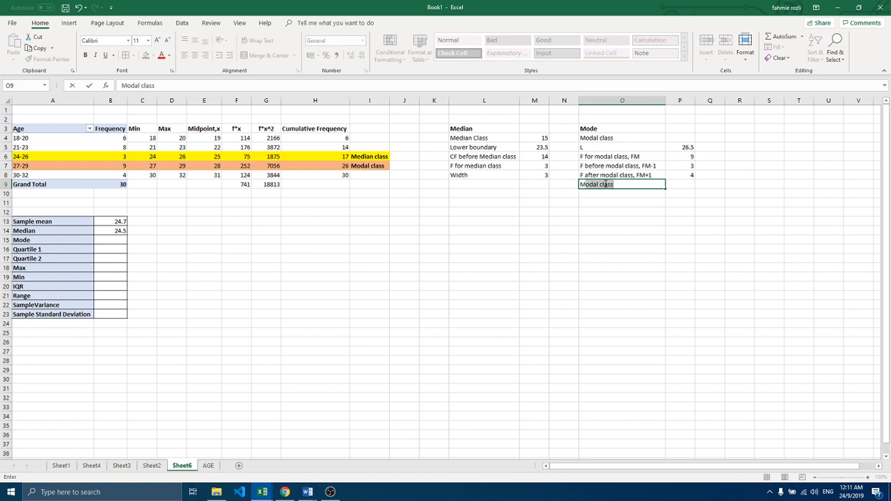
{"action": "key", "text": "BackSpace"}
{"action": "key", "text": "BackSpace"}
{"action": "type", "text": "FM - (FM-1)"}
Step: Calculate the FM - (FM-1) difference in P9 with the formula =P6-P7
{"action": "left_click", "coordinate": [678, 184]}
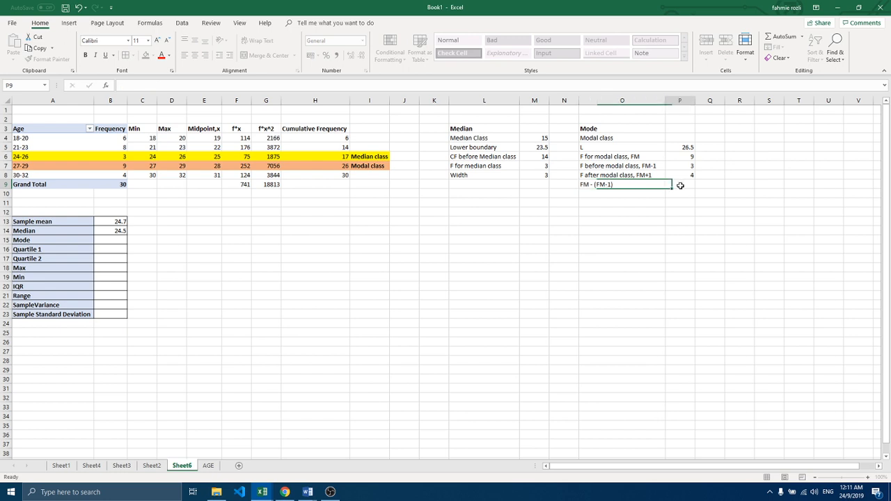
{"action": "type", "text": "="}
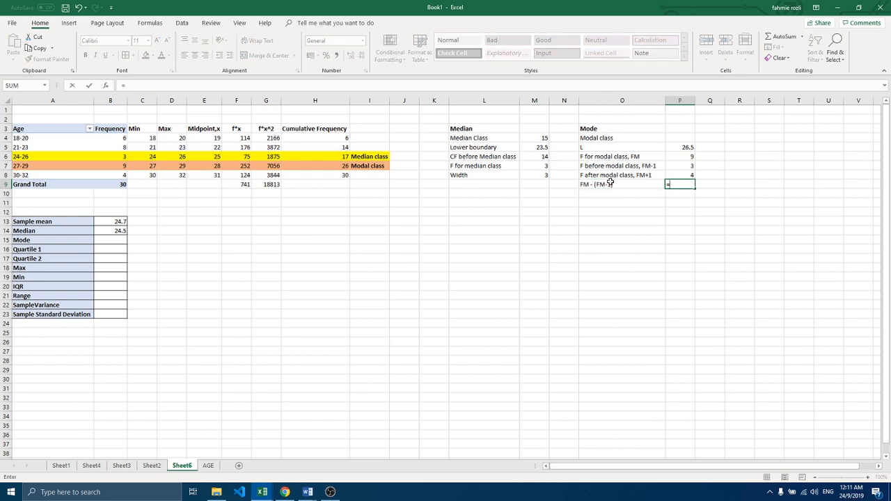
{"action": "left_click", "coordinate": [679, 156]}
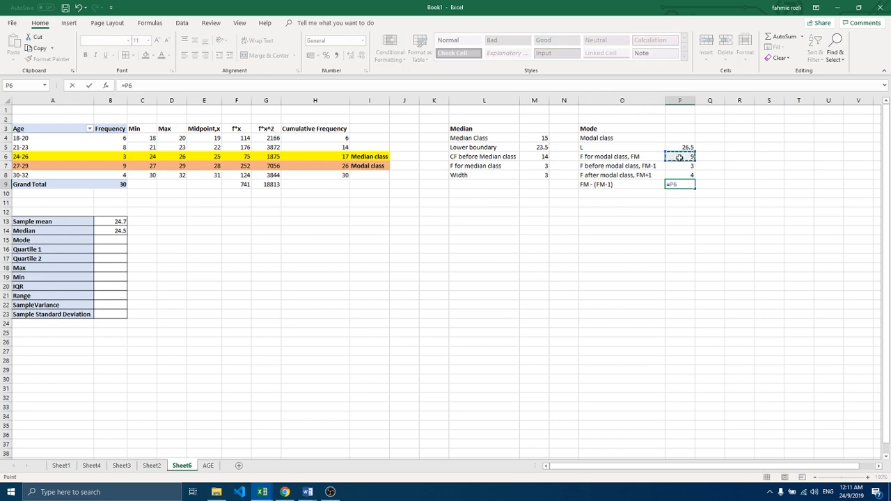
{"action": "type", "text": "-"}
{"action": "left_click", "coordinate": [679, 166]}
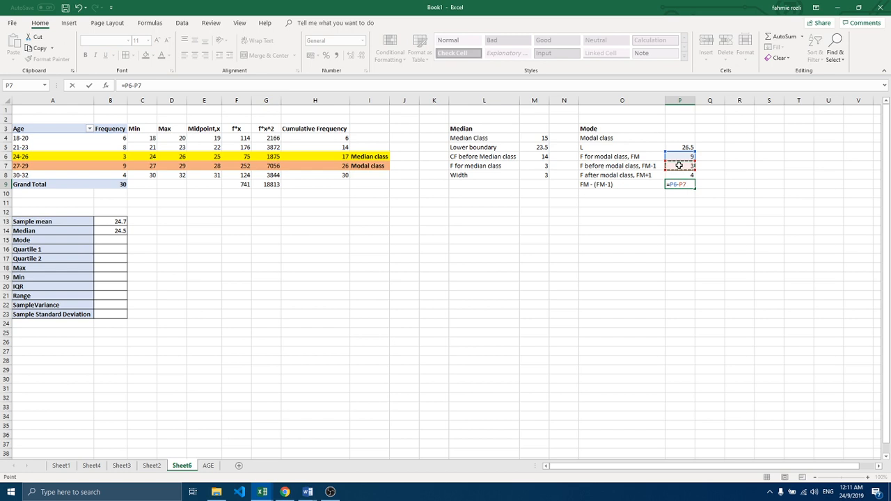
{"action": "type", "text": "+"}
{"action": "key", "text": "BackSpace"}
{"action": "key", "text": "Return"}
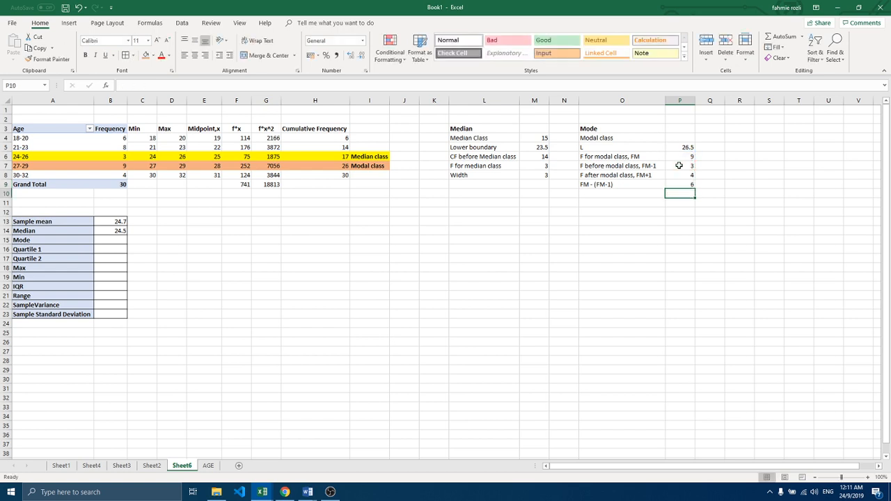
Step: Enter the label FM - (FM+1) in O10
{"action": "left_click", "coordinate": [601, 194]}
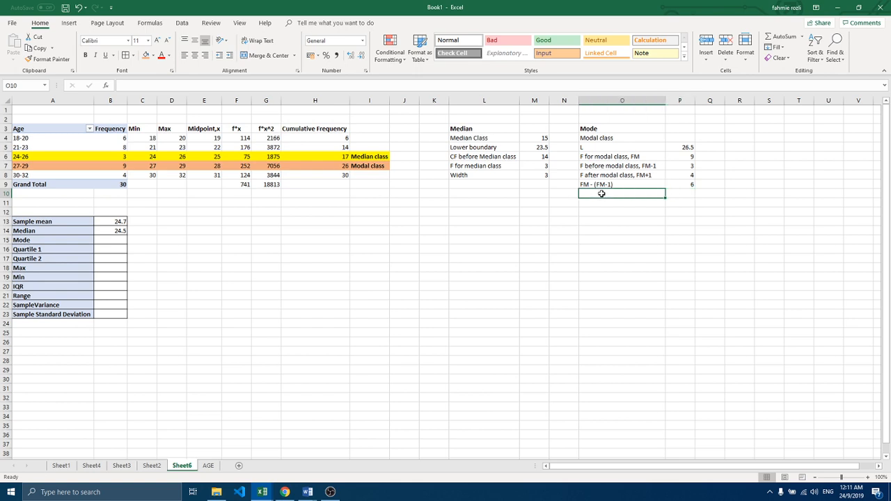
{"action": "type", "text": "FM - (FM-1"}
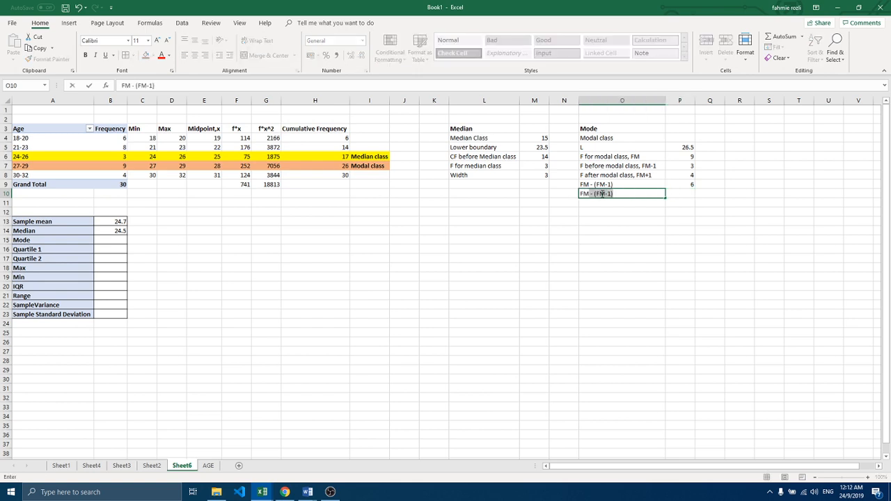
{"action": "type", "text": "-"}
{"action": "key", "text": "BackSpace"}
{"action": "type", "text": "- (FM+1)"}
Step: Calculate the FM - (FM+1) difference in P10 with the formula =P6-P8
{"action": "left_click", "coordinate": [673, 192]}
{"action": "type", "text": "="}
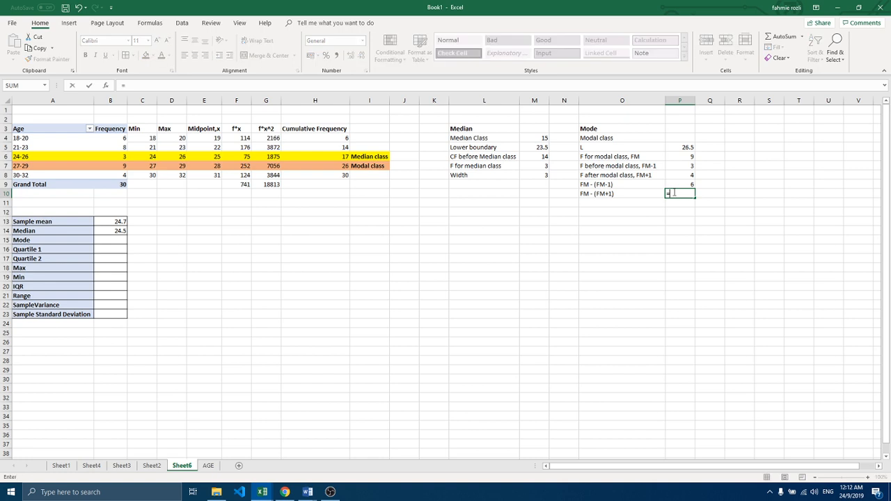
{"action": "left_click", "coordinate": [670, 157]}
{"action": "type", "text": "-"}
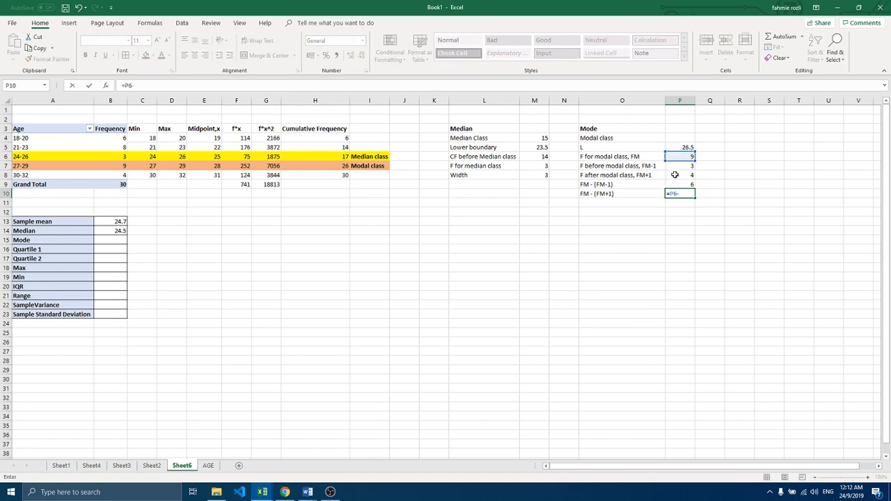
{"action": "left_click", "coordinate": [674, 174]}
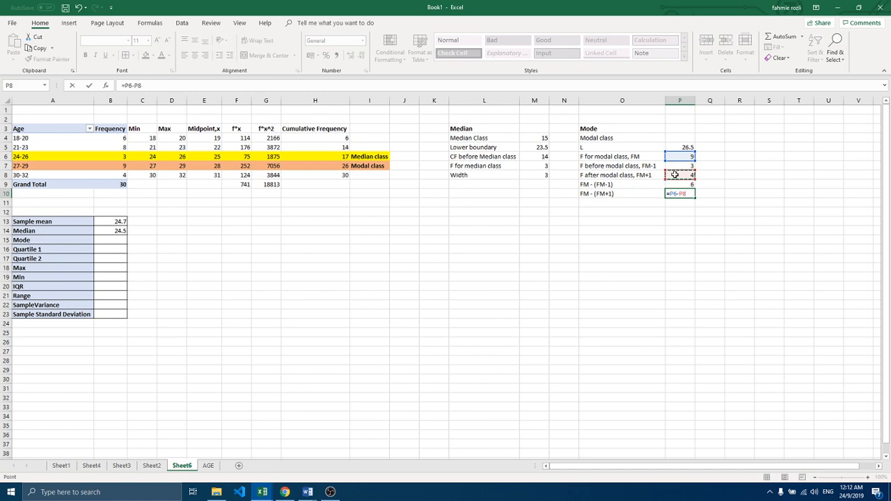
{"action": "key", "text": "Return"}
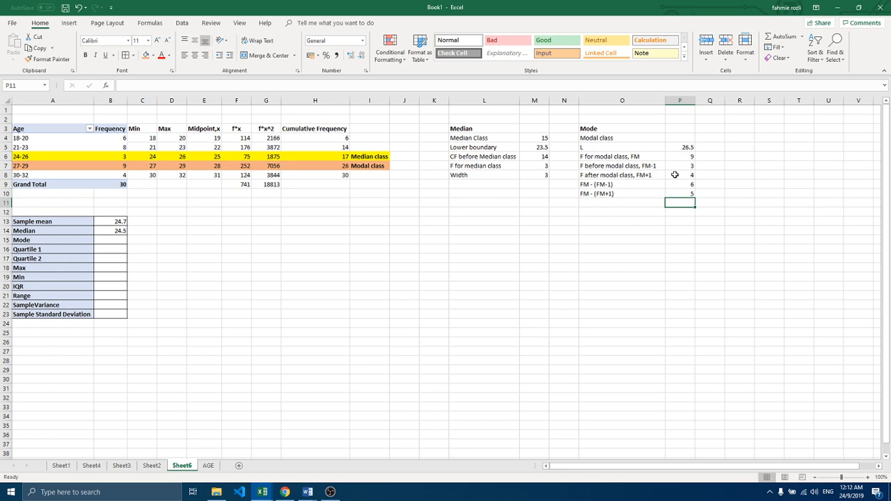
Step: Try to calculate the mode in B15 with the formula =P5+(P9/(P9+P10)*M8, and discard the entry
{"action": "left_click", "coordinate": [109, 240]}
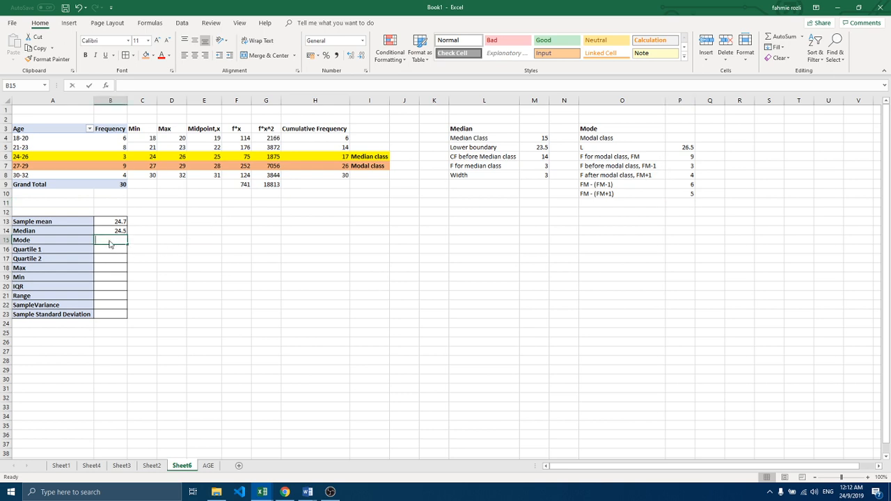
{"action": "type", "text": "="}
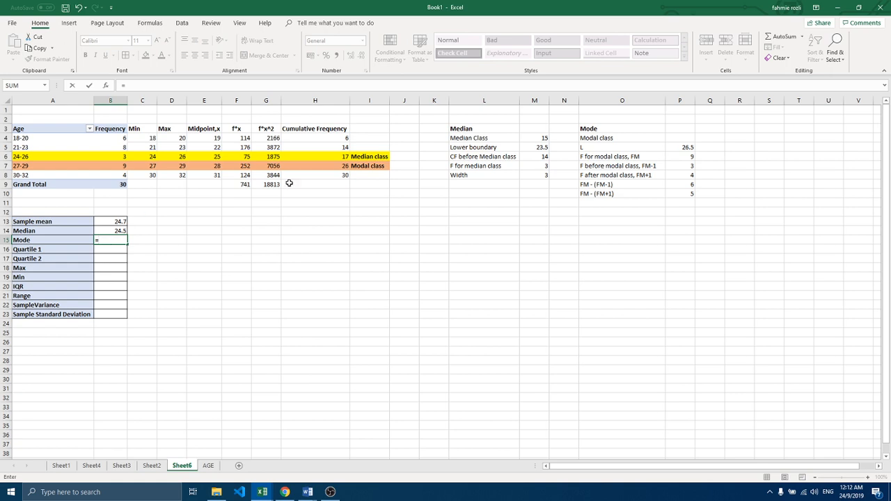
{"action": "left_click", "coordinate": [681, 148]}
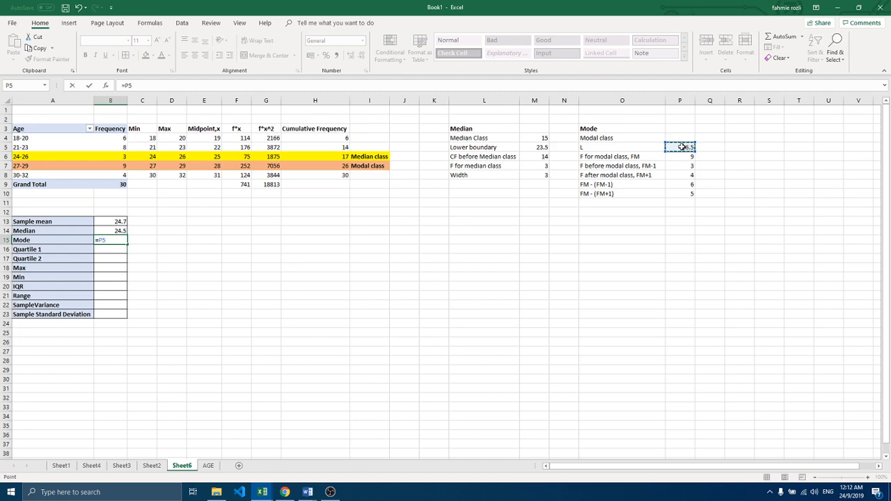
{"action": "type", "text": "+("}
{"action": "left_click", "coordinate": [674, 184]}
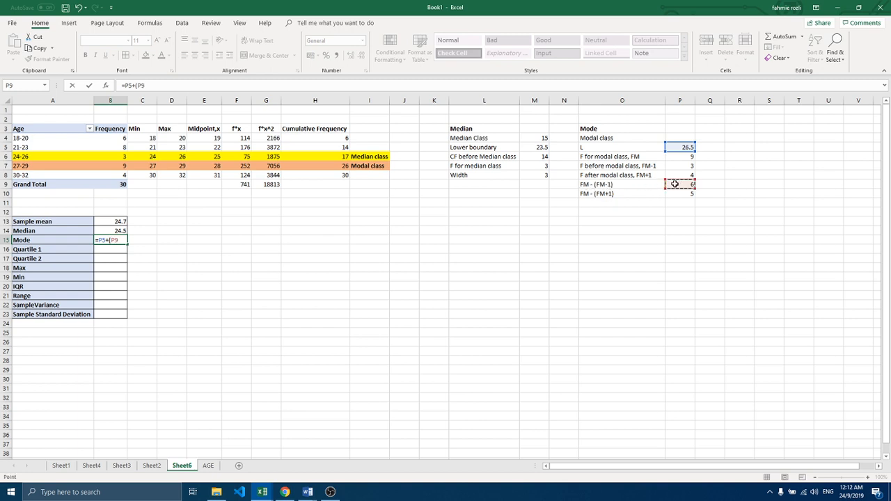
{"action": "type", "text": "/("}
{"action": "left_click", "coordinate": [672, 184]}
{"action": "type", "text": "-"}
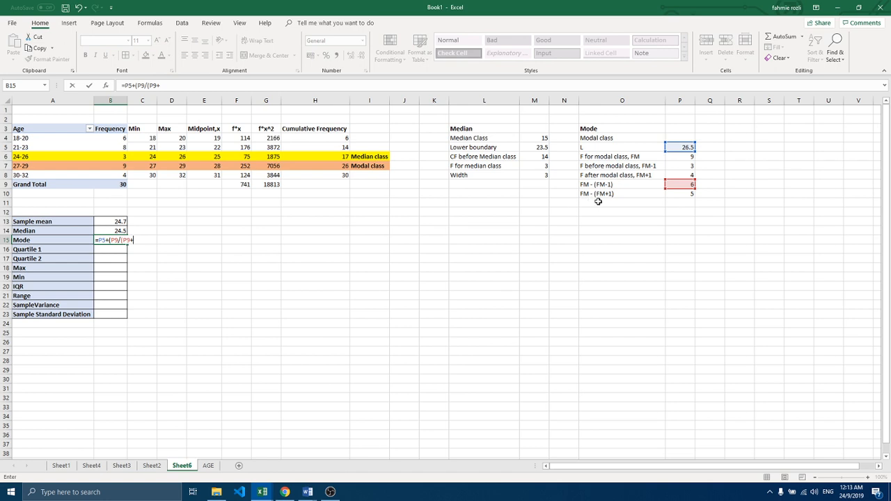
{"action": "left_click", "coordinate": [669, 194]}
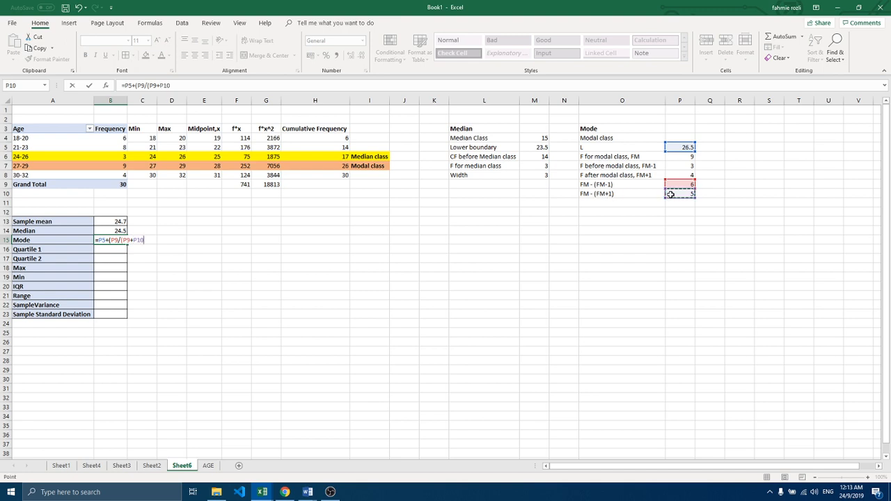
{"action": "type", "text": ")*"}
{"action": "left_click", "coordinate": [531, 177]}
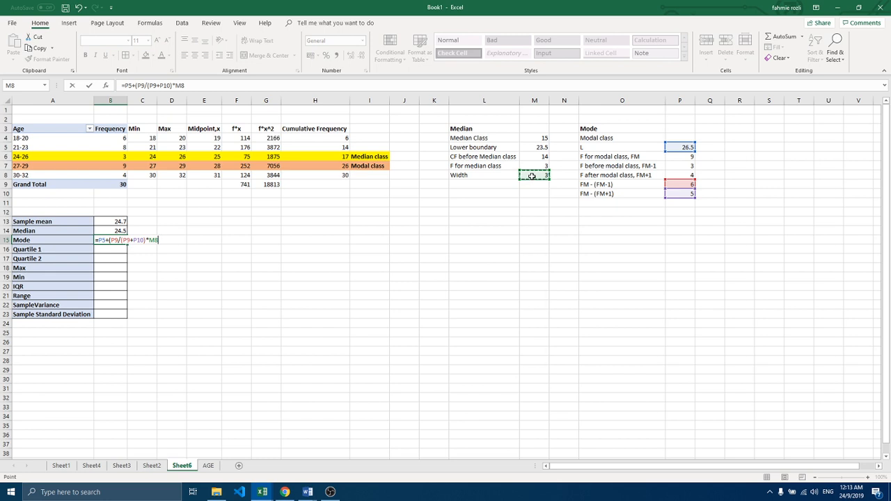
{"action": "key", "text": "Return"}
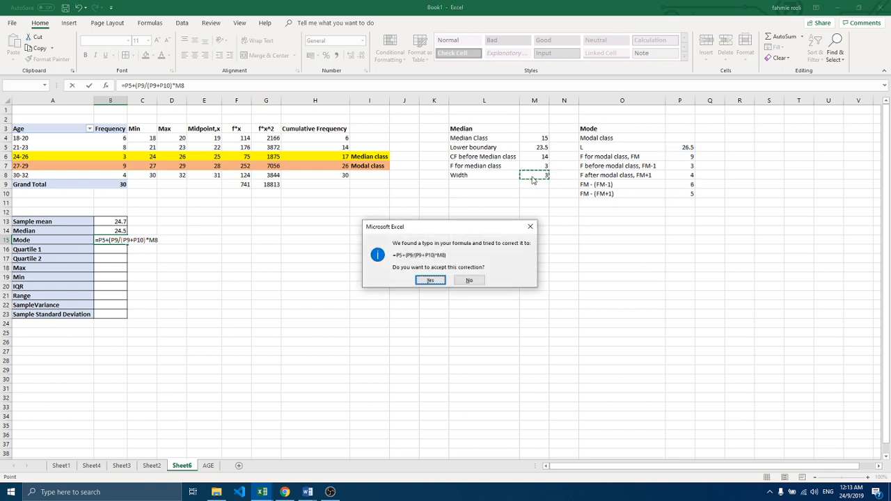
{"action": "left_click", "coordinate": [522, 231]}
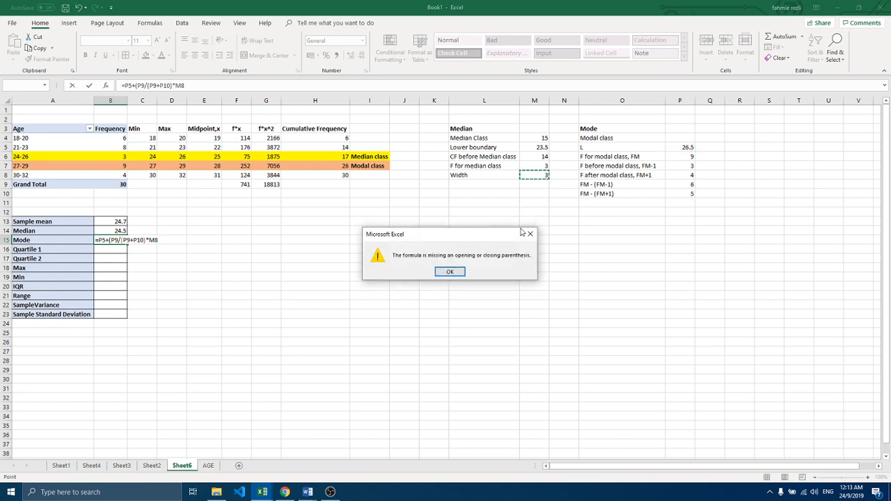
{"action": "left_click", "coordinate": [449, 271]}
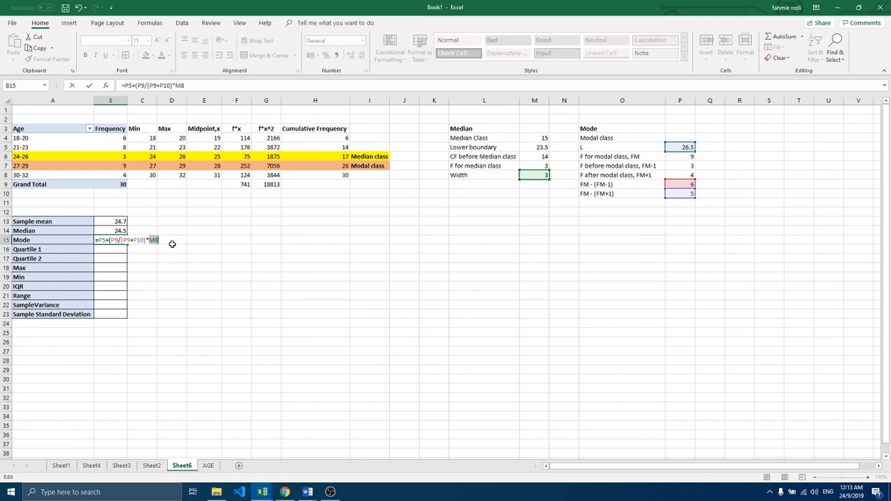
{"action": "left_click_drag", "start_coordinate": [154, 240], "coordinate": [98, 241]}
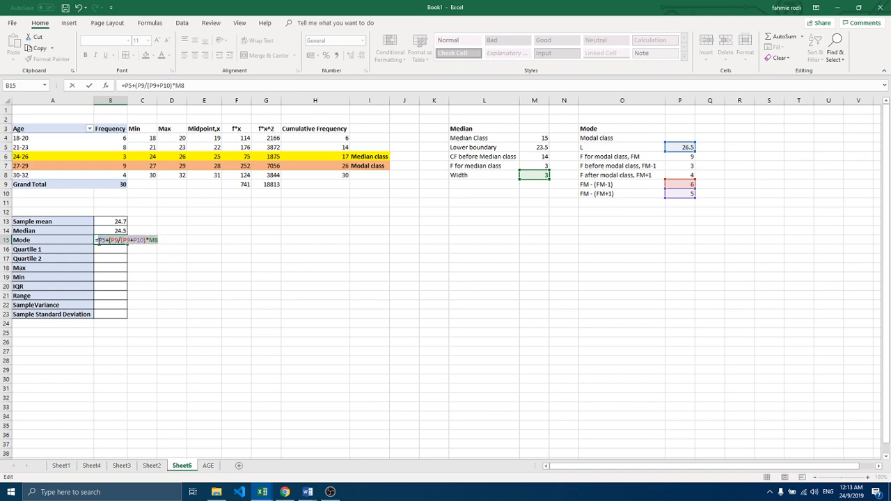
{"action": "key", "text": "Delete"}
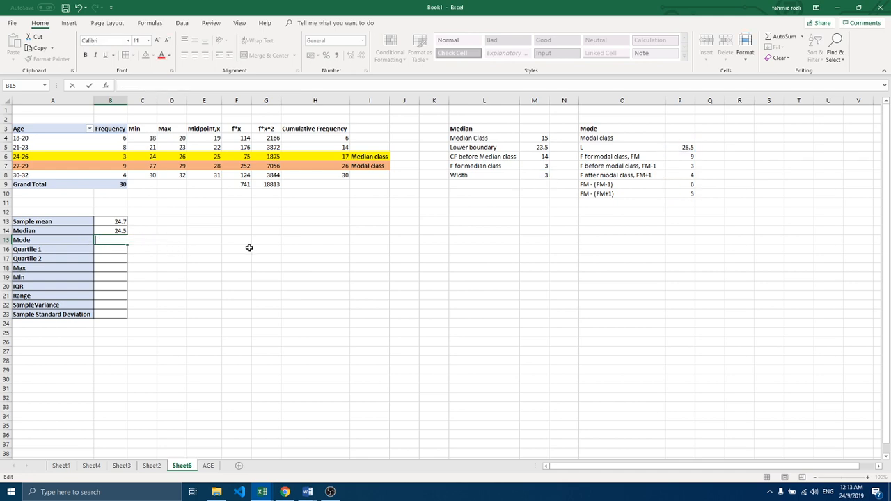
Step: Add a Width row under the Mode working, with the label in O11 and the value 3 in P11
{"action": "left_click", "coordinate": [591, 203]}
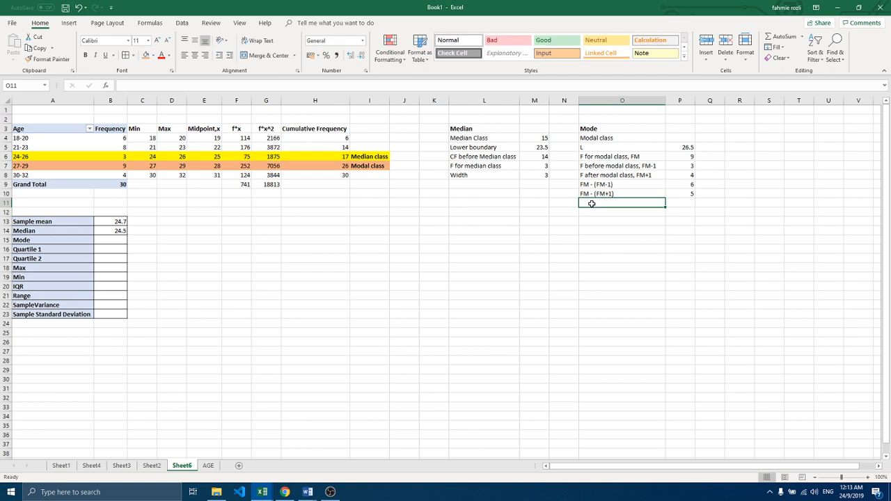
{"action": "type", "text": "Width"}
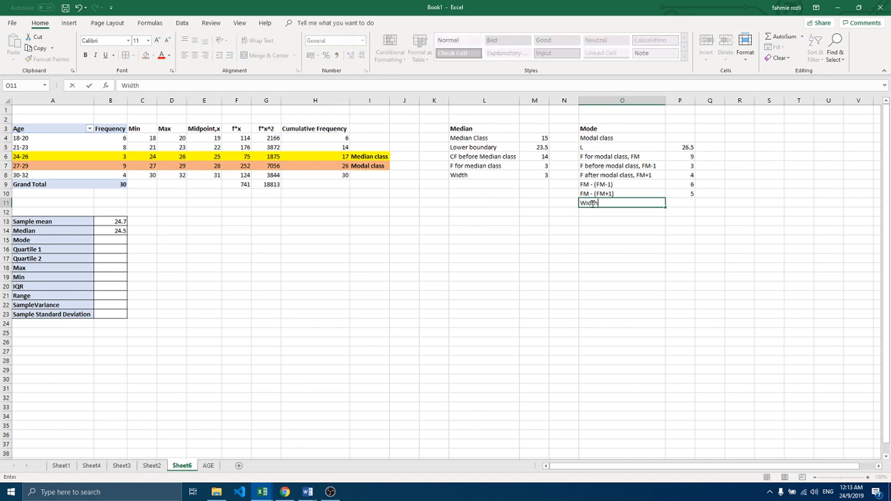
{"action": "left_click", "coordinate": [691, 202]}
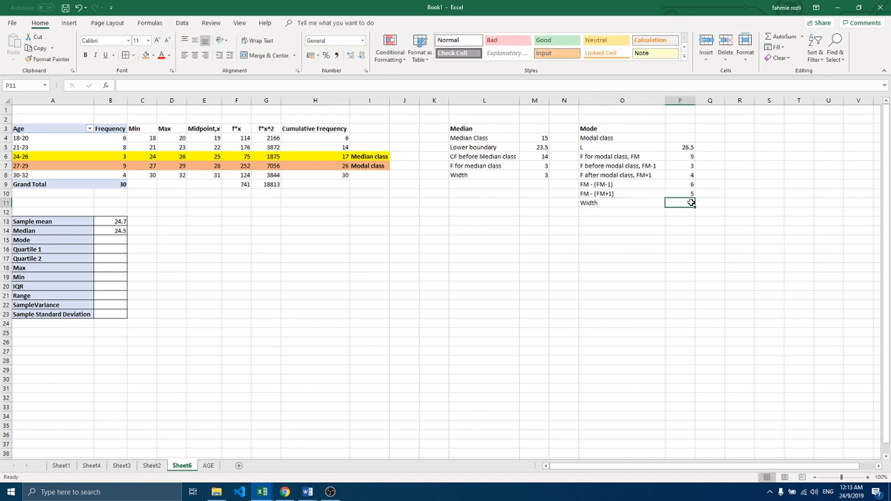
Step: Calculate the grouped mode in B15 with the formula =P5+(P9/(P9+P10))*P11
{"action": "left_click", "coordinate": [112, 241]}
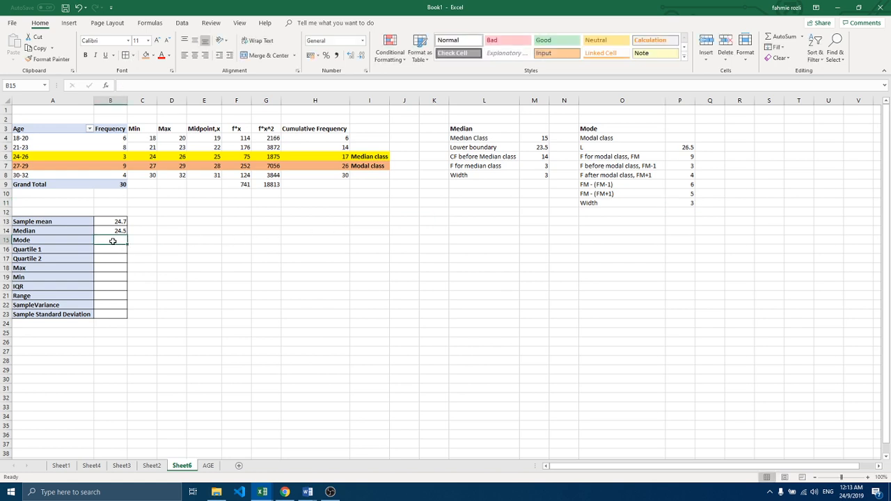
{"action": "type", "text": "="}
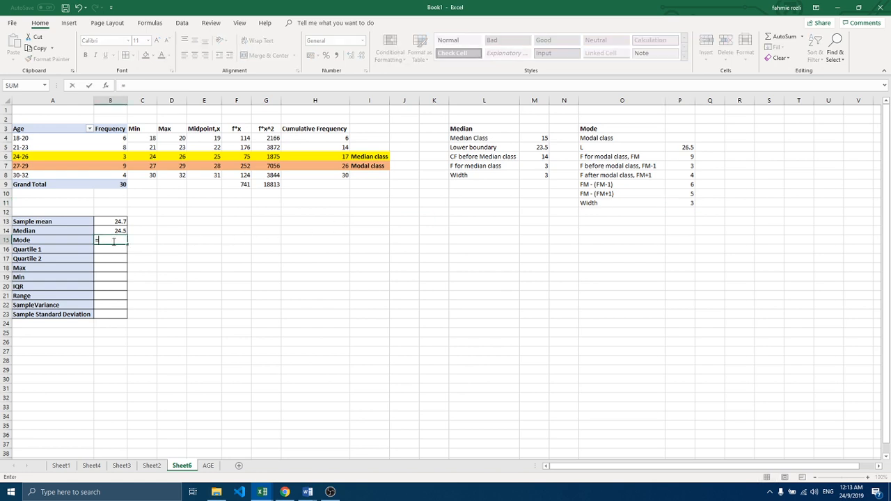
{"action": "left_click", "coordinate": [683, 147]}
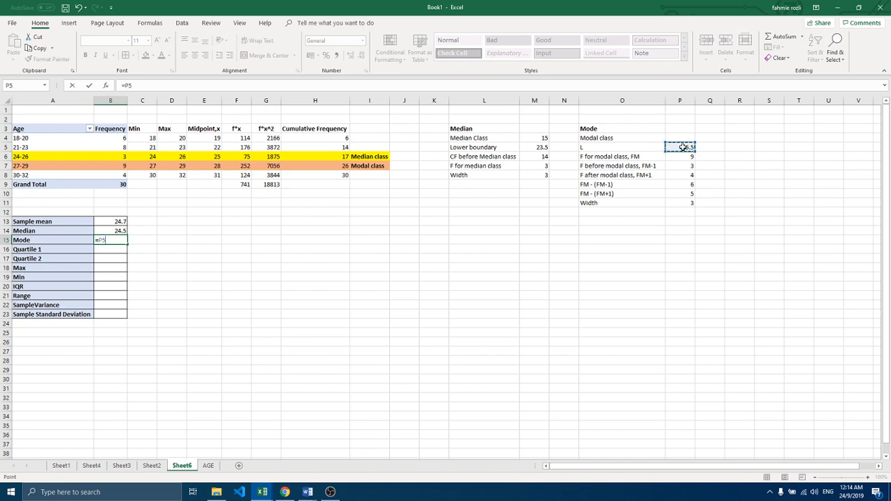
{"action": "type", "text": "+("}
{"action": "left_click", "coordinate": [675, 186]}
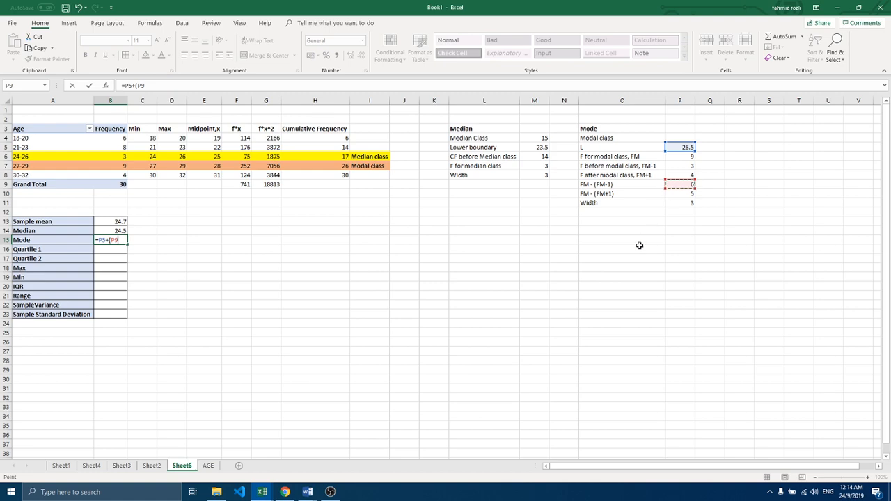
{"action": "type", "text": "/("}
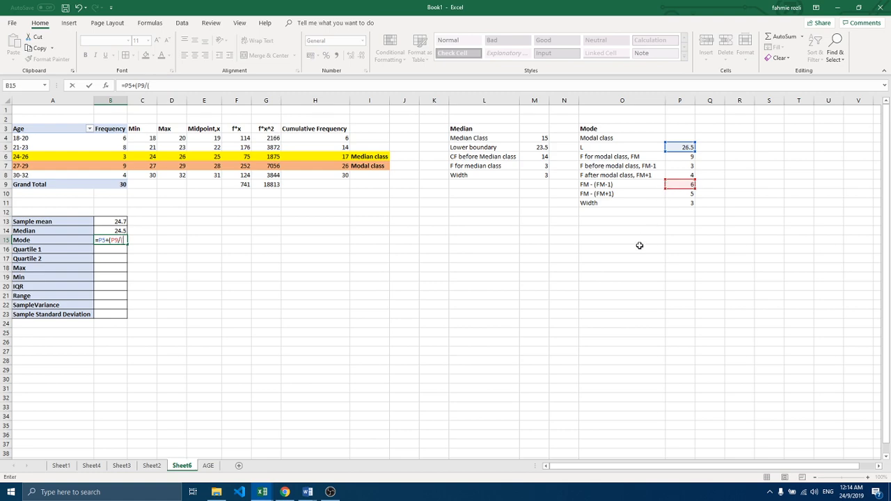
{"action": "left_click", "coordinate": [687, 185]}
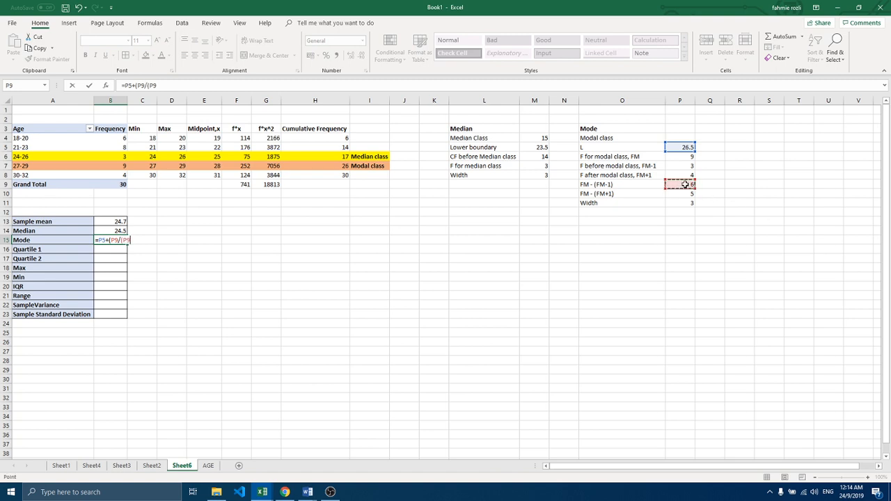
{"action": "type", "text": "+"}
{"action": "left_click", "coordinate": [677, 194]}
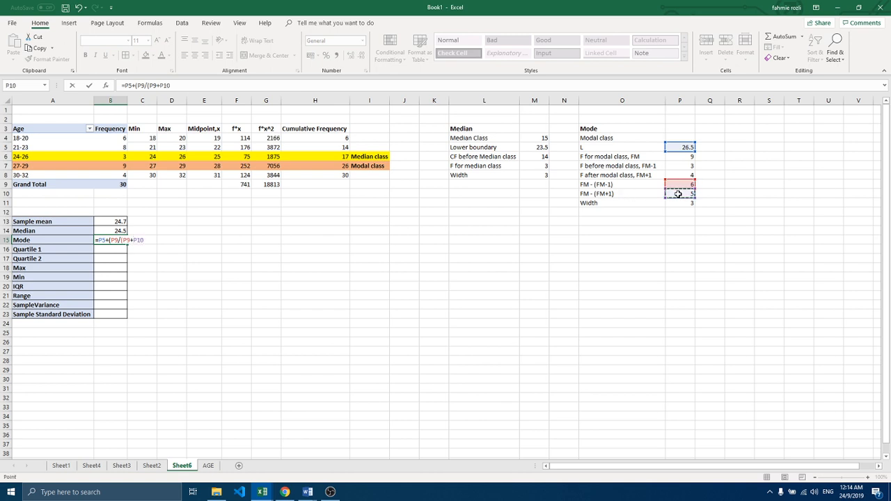
{"action": "type", "text": "))"}
{"action": "type", "text": ")"}
{"action": "left_click", "coordinate": [682, 203]}
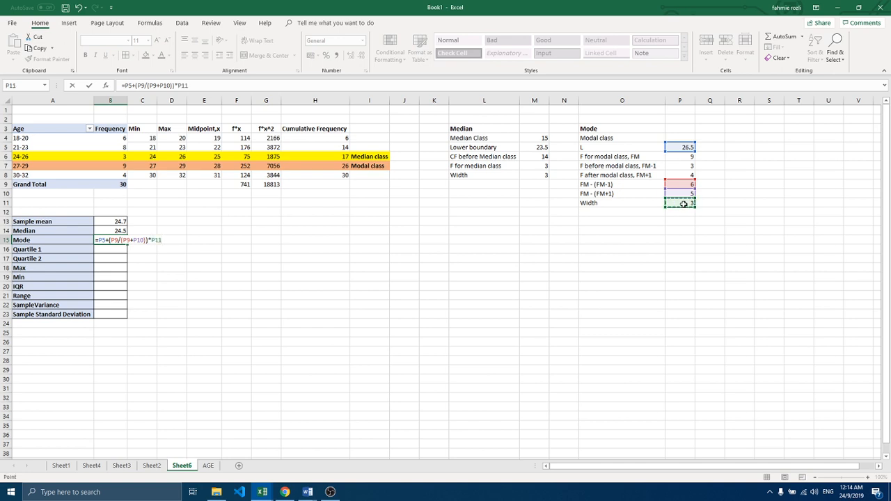
{"action": "key", "text": "Return"}
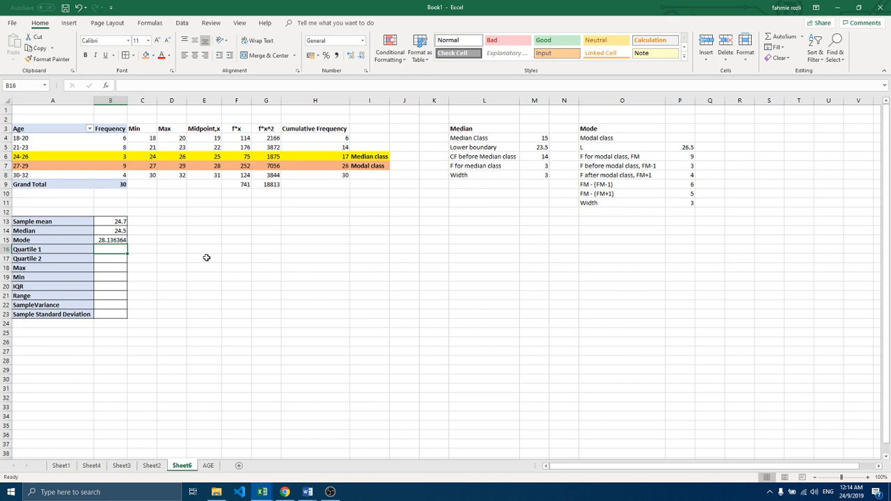
Step: Reduce the mode value in B15 to one decimal place
{"action": "left_click", "coordinate": [117, 240]}
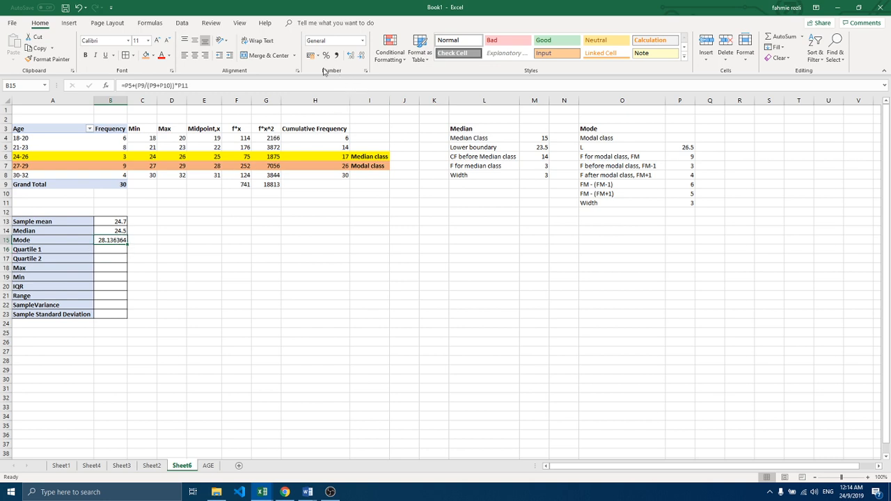
{"action": "left_click", "coordinate": [360, 56]}
{"action": "left_click", "coordinate": [360, 55]}
{"action": "left_click", "coordinate": [360, 55]}
{"action": "left_click", "coordinate": [360, 55]}
{"action": "left_click", "coordinate": [361, 55]}
Step: Enter the heading Quartile 1 in L15 and make it bold
{"action": "left_click", "coordinate": [458, 230]}
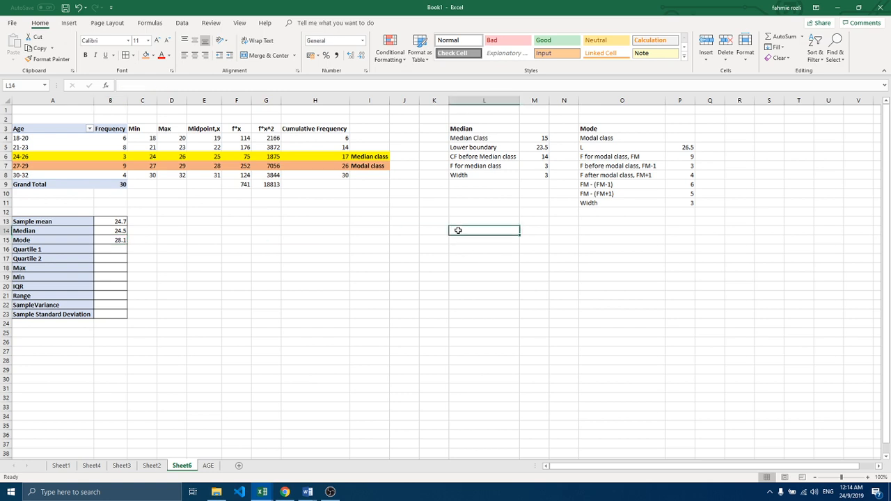
{"action": "left_click", "coordinate": [458, 240]}
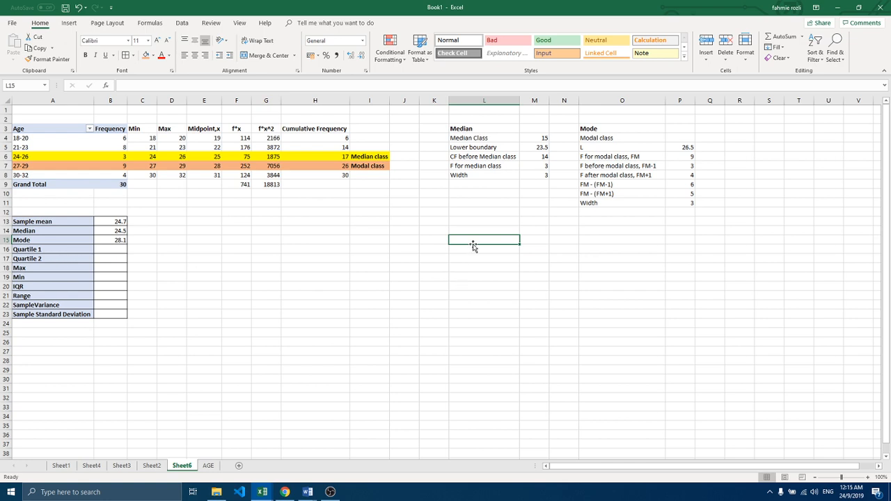
{"action": "type", "text": "Qua"}
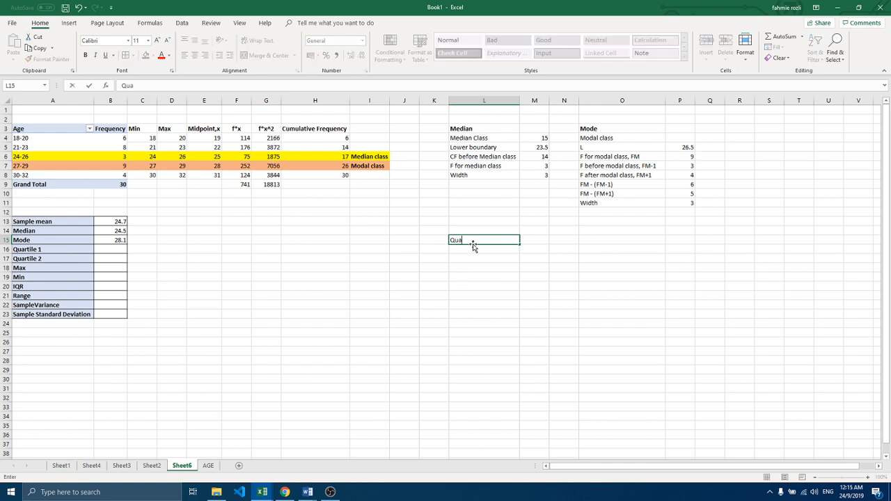
{"action": "type", "text": "rtile 1"}
{"action": "key", "text": "Return"}
{"action": "left_click", "coordinate": [473, 239]}
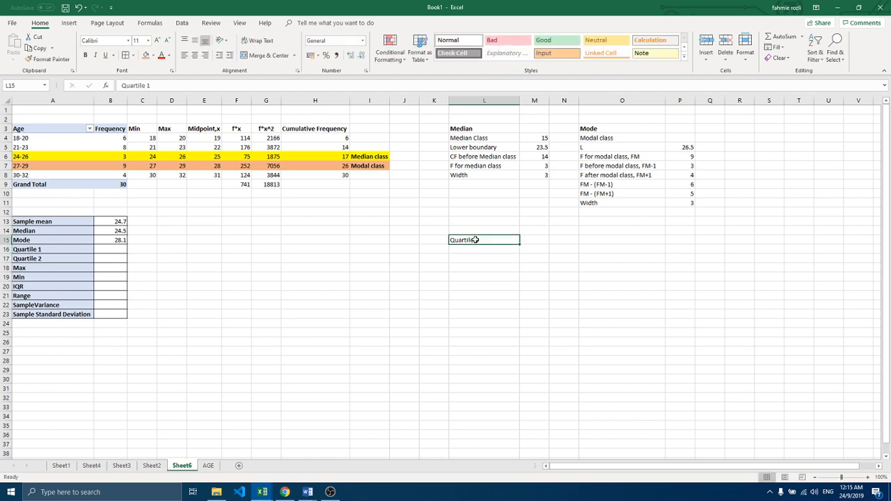
{"action": "left_click", "coordinate": [86, 56]}
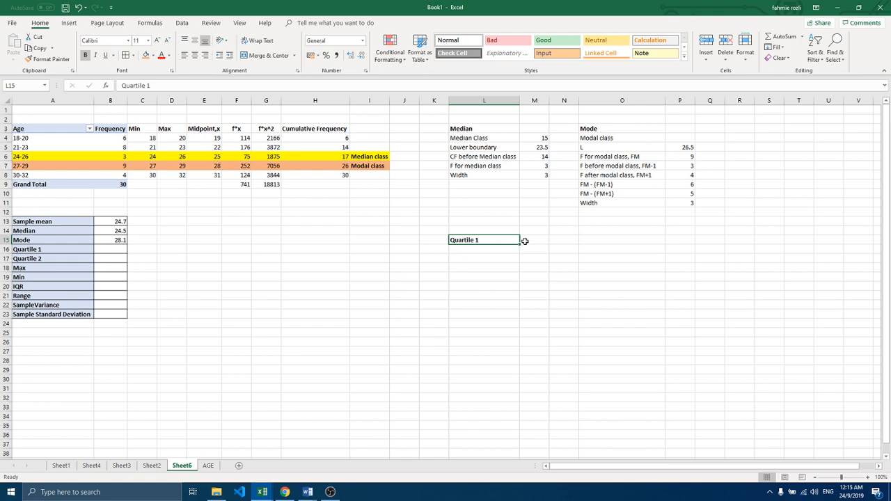
Step: Extend the heading in L15 to read Quartile 1, n/4
{"action": "left_click", "coordinate": [524, 241]}
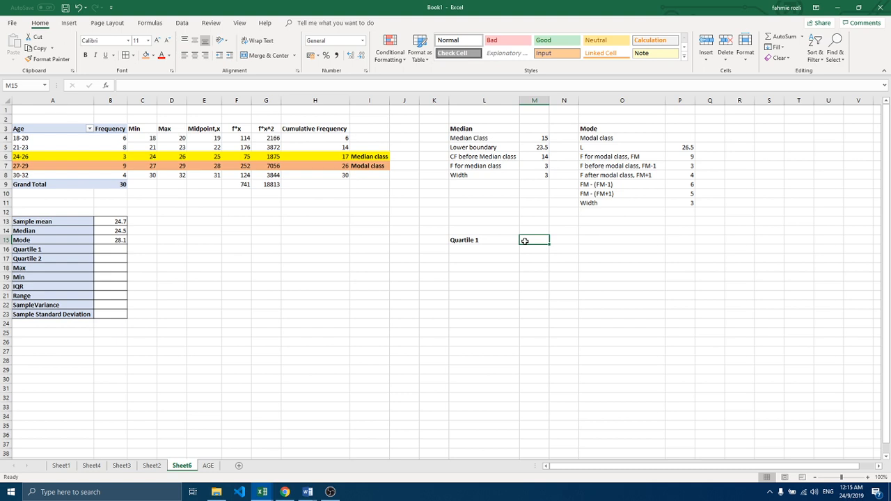
{"action": "left_click", "coordinate": [489, 240]}
{"action": "double_click", "coordinate": [490, 240]}
{"action": "type", "text": ","}
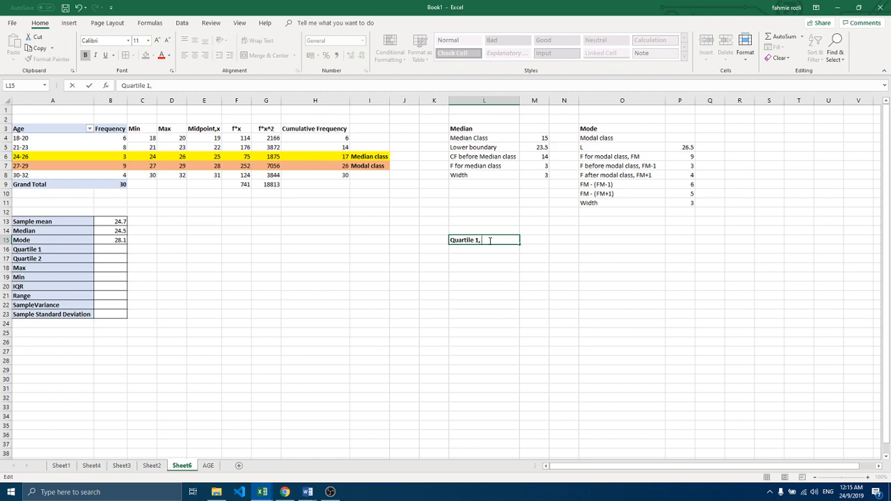
{"action": "type", "text": " n/4"}
{"action": "key", "text": "Return"}
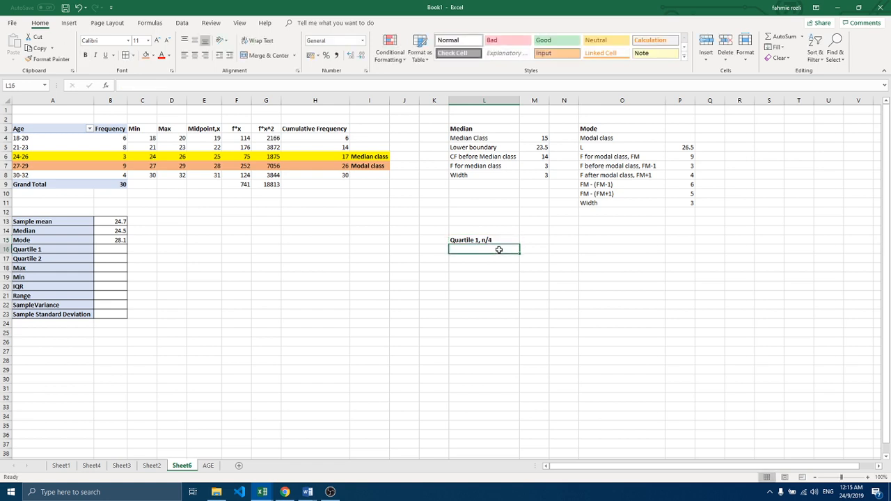
Step: Add an n/4 row under the Quartile 1 heading, with the label in L16 and the formula =30/4 in M16
{"action": "type", "text": "n/4"}
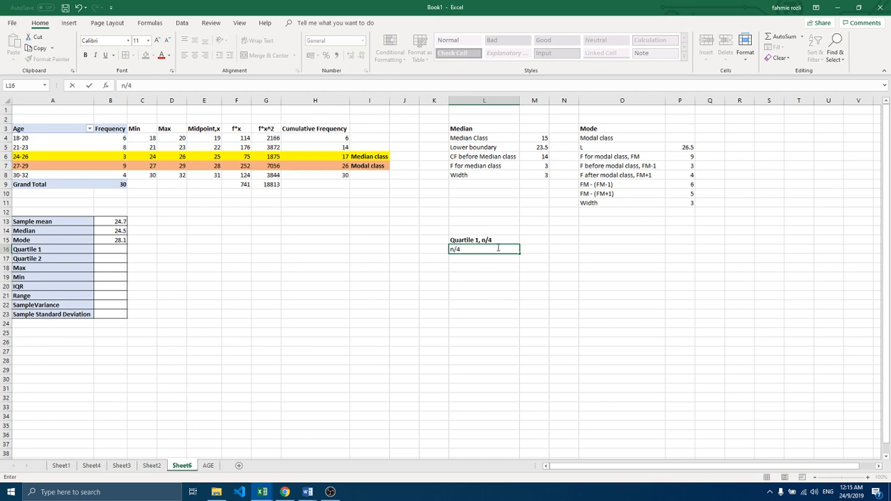
{"action": "left_click", "coordinate": [529, 250]}
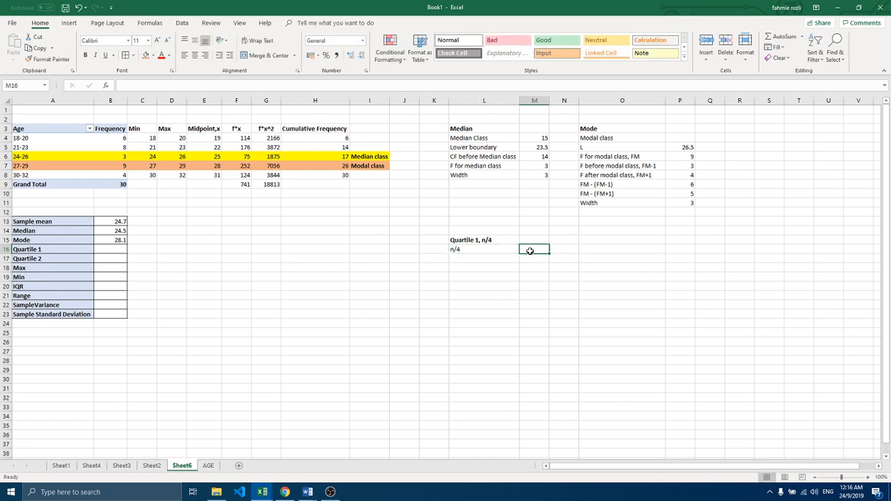
{"action": "type", "text": "="}
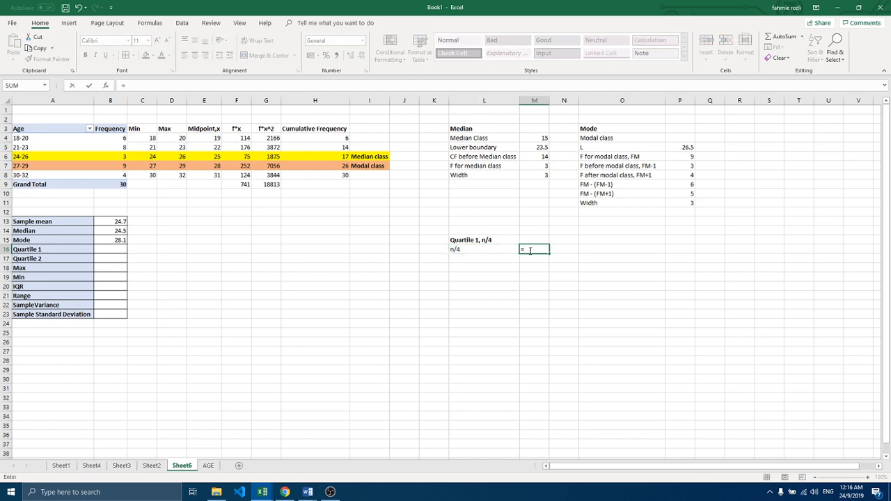
{"action": "type", "text": "30/4"}
{"action": "key", "text": "Return"}
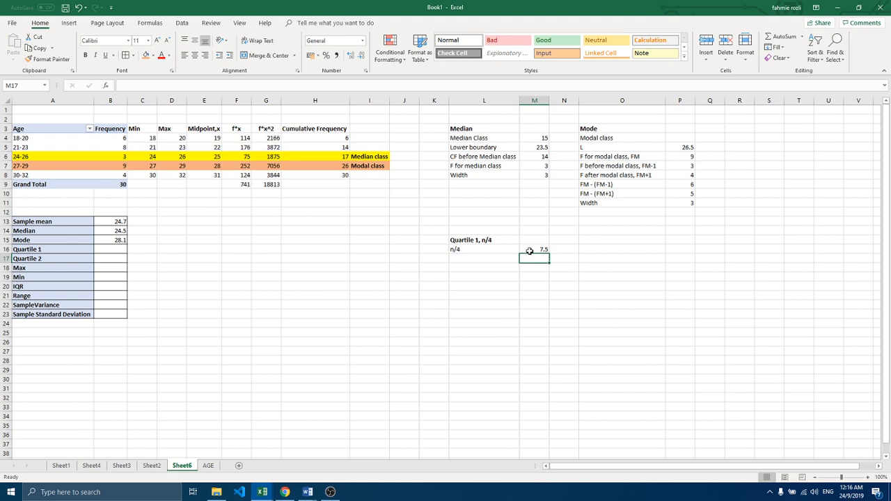
Step: Label the 21-23 age class as Quartile 1 in I5, beside its cumulative frequency
{"action": "left_click", "coordinate": [332, 137]}
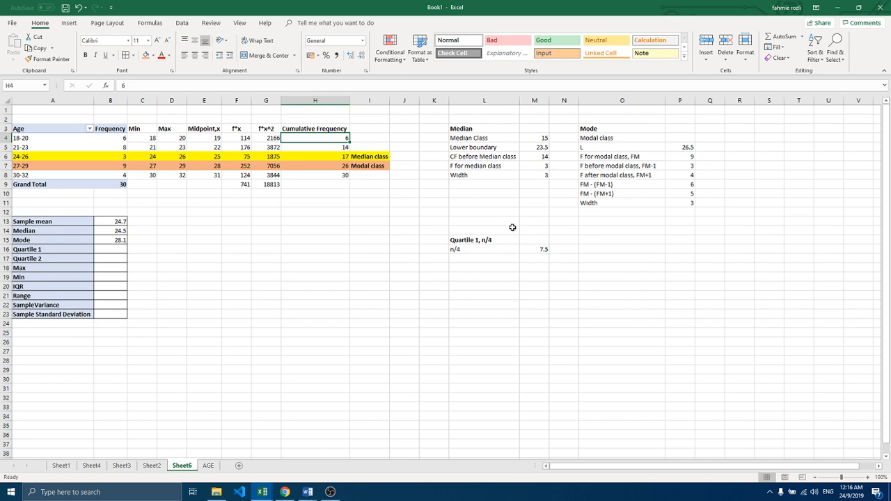
{"action": "left_click", "coordinate": [359, 147]}
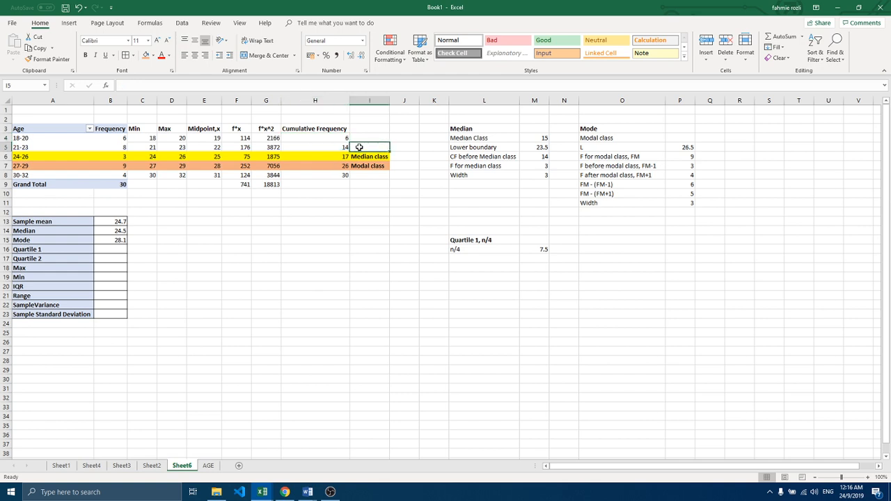
{"action": "type", "text": "Quarti"}
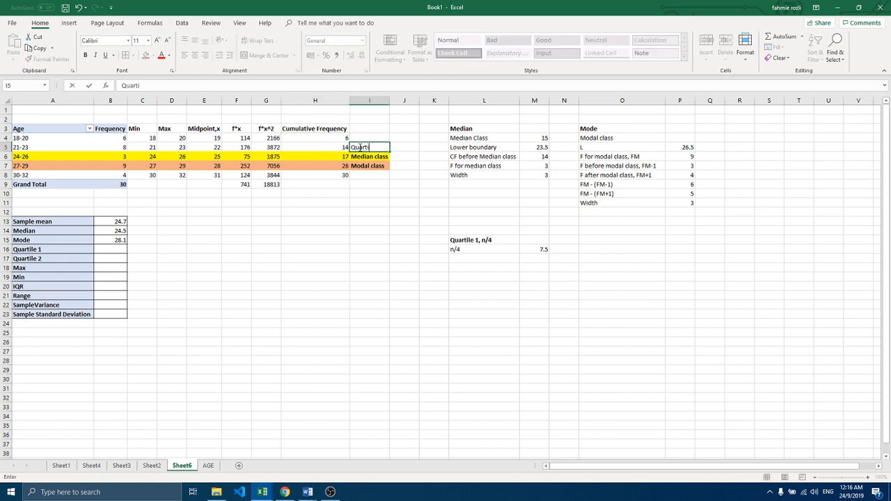
{"action": "type", "text": "le 1"}
Step: Fill the 21-23 class row from A5 to I5 with green and make its Quartile 1 label bold
{"action": "left_click_drag", "start_coordinate": [369, 147], "coordinate": [58, 145]}
{"action": "left_click", "coordinate": [153, 56]}
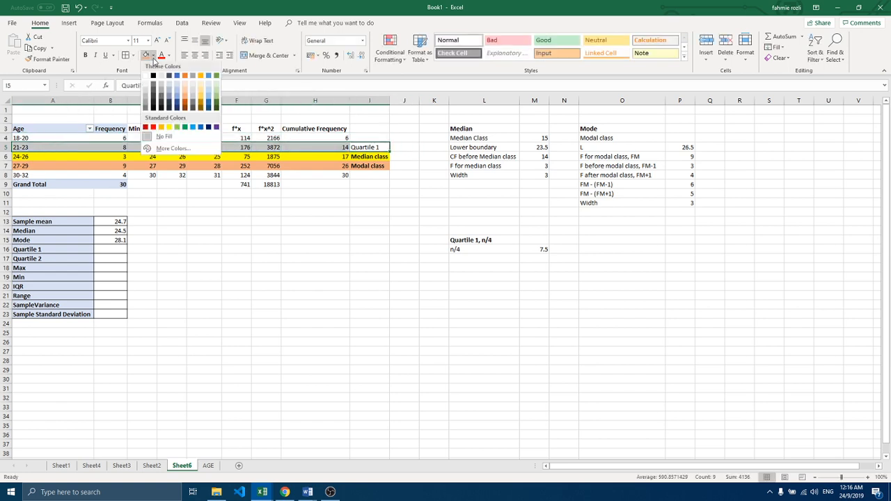
{"action": "left_click", "coordinate": [216, 75]}
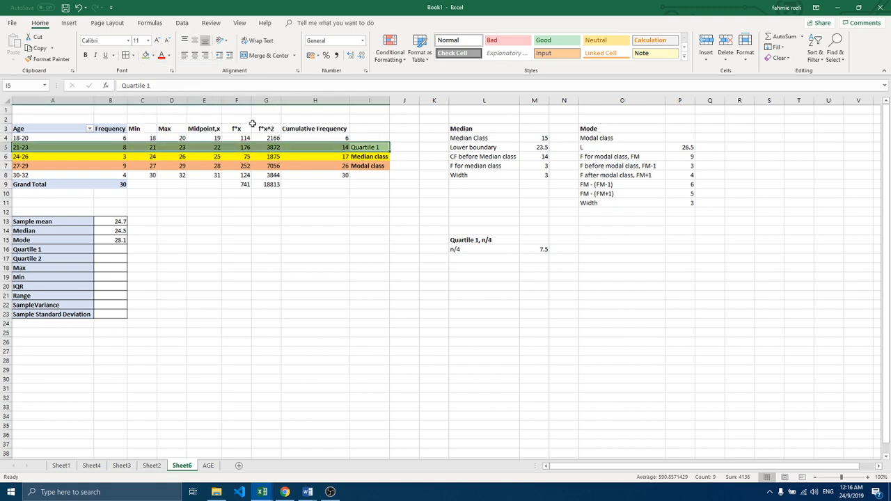
{"action": "left_click", "coordinate": [370, 146]}
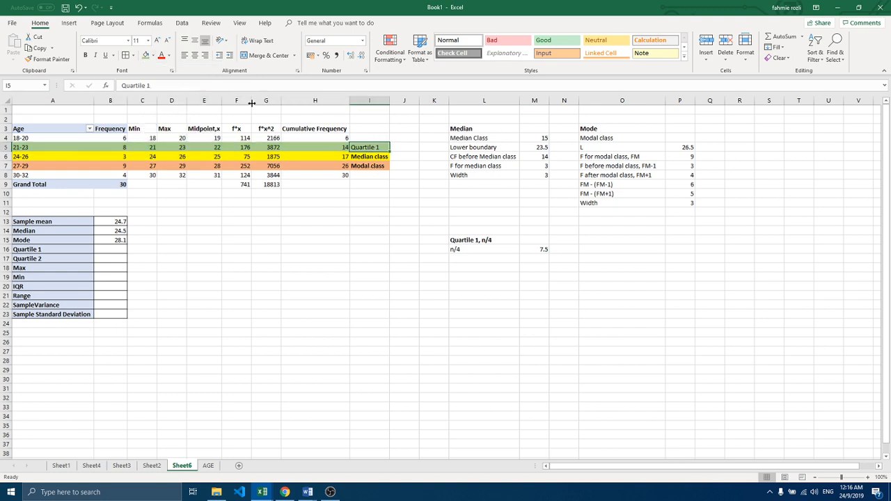
{"action": "left_click", "coordinate": [85, 55]}
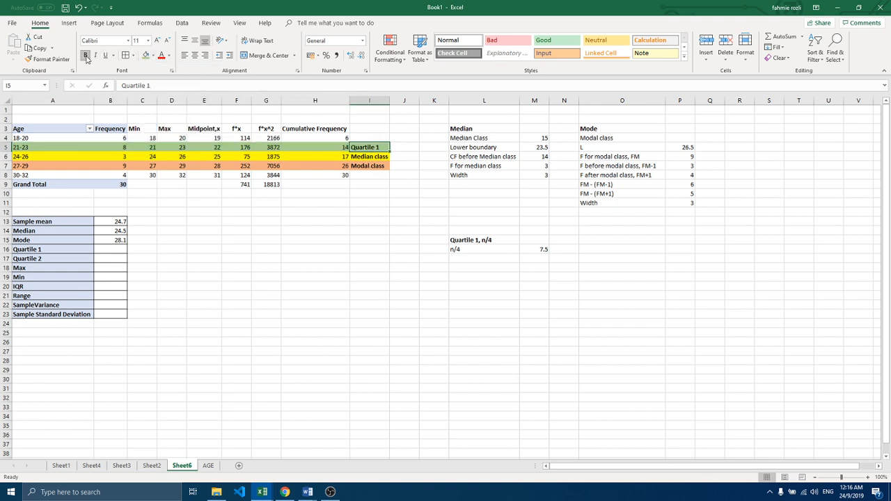
Step: Add the frequency row to the Quartile 1 working, with the label F for Q1 in L17 and 8 in M17
{"action": "left_click", "coordinate": [456, 261]}
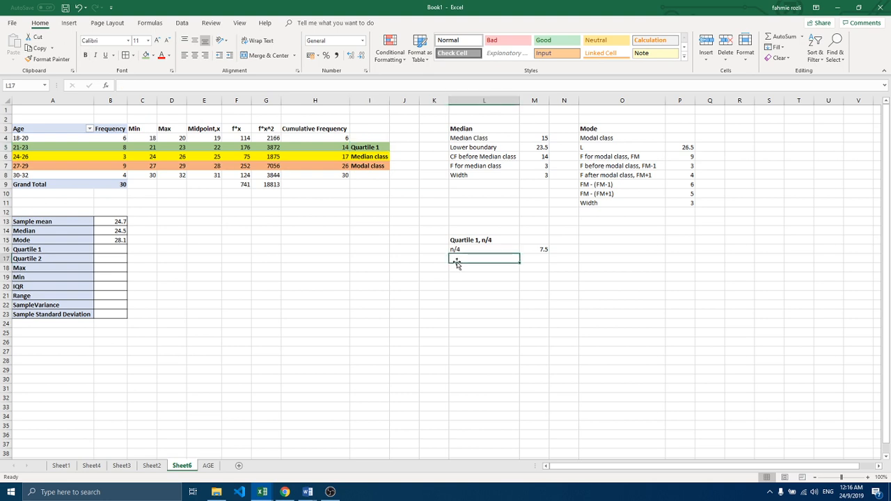
{"action": "type", "text": "F for"}
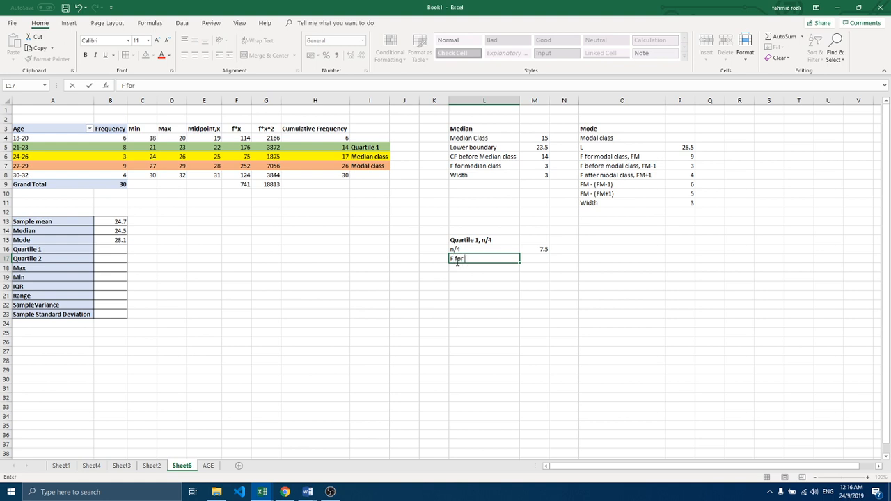
{"action": "type", "text": " Q1"}
{"action": "left_click", "coordinate": [122, 149]}
{"action": "left_click", "coordinate": [529, 259]}
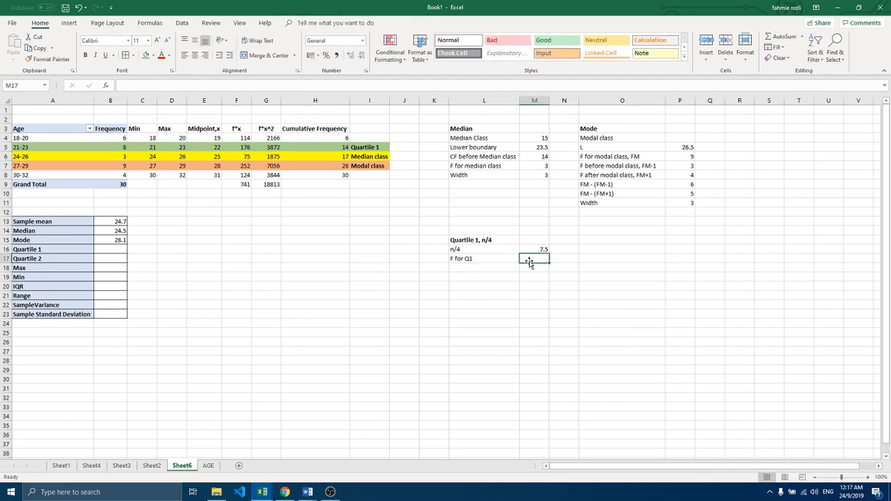
{"action": "type", "text": "8"}
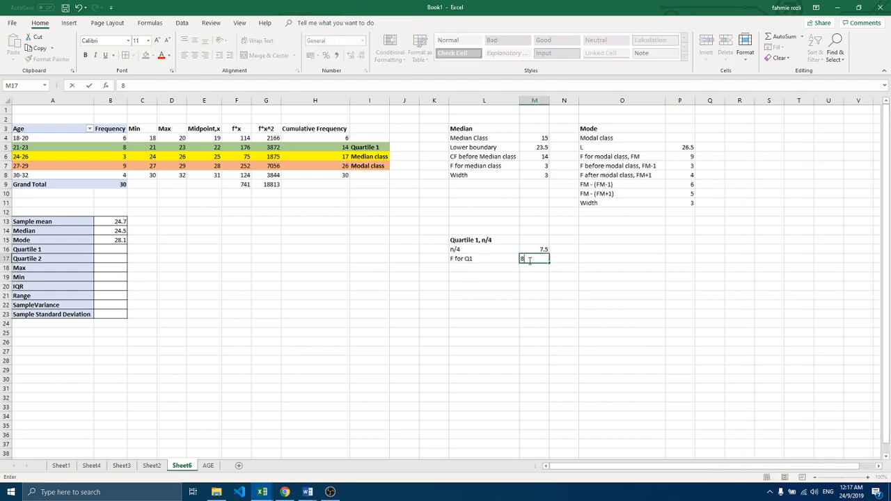
Step: Add the cumulative frequency row, with the label CF before Q1 in L18 and 6 in M18
{"action": "left_click", "coordinate": [472, 267]}
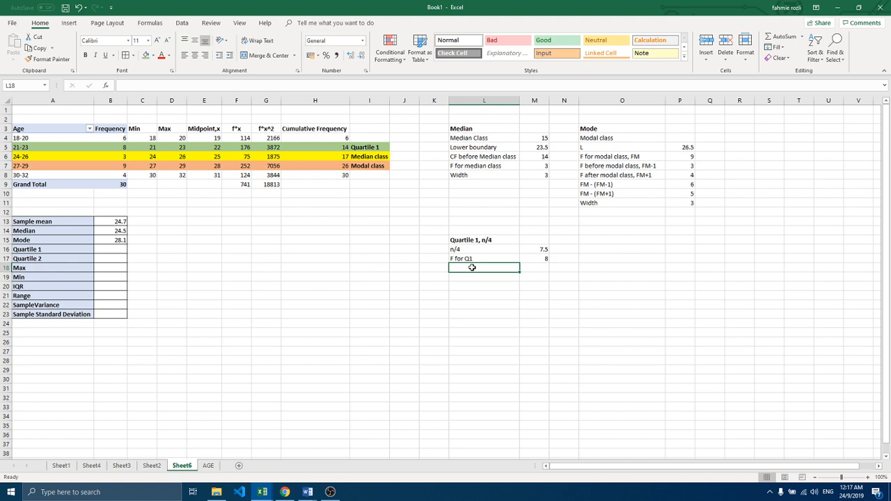
{"action": "type", "text": "CF"}
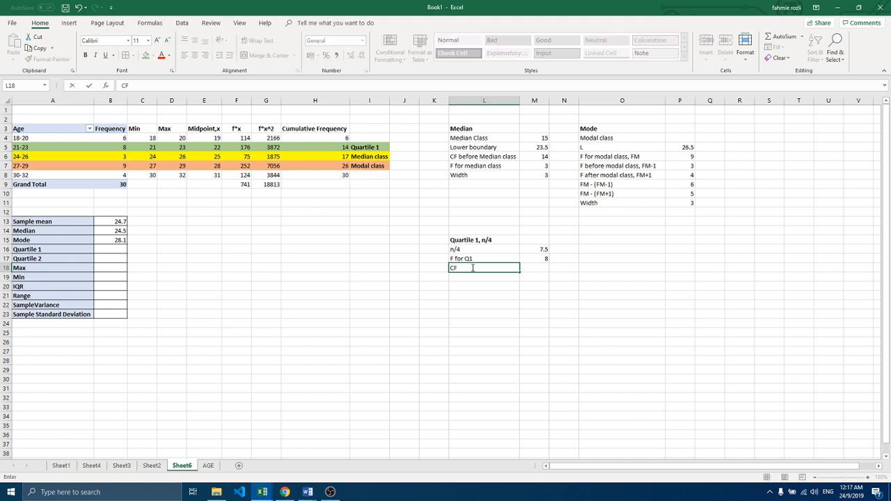
{"action": "type", "text": " before Q1"}
{"action": "left_click", "coordinate": [535, 267]}
{"action": "type", "text": "6"}
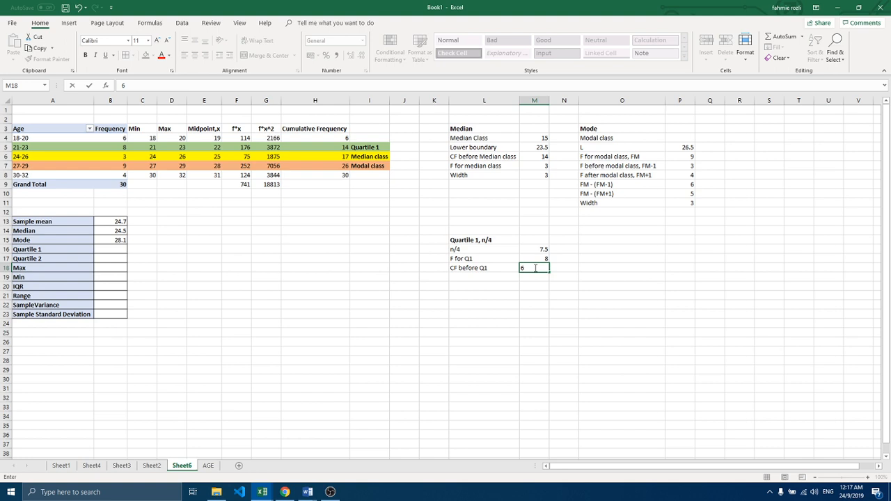
Step: Add the lower boundary row to the Quartile 1 working, with the label L in L19 and 20.5 in M19
{"action": "left_click", "coordinate": [493, 277]}
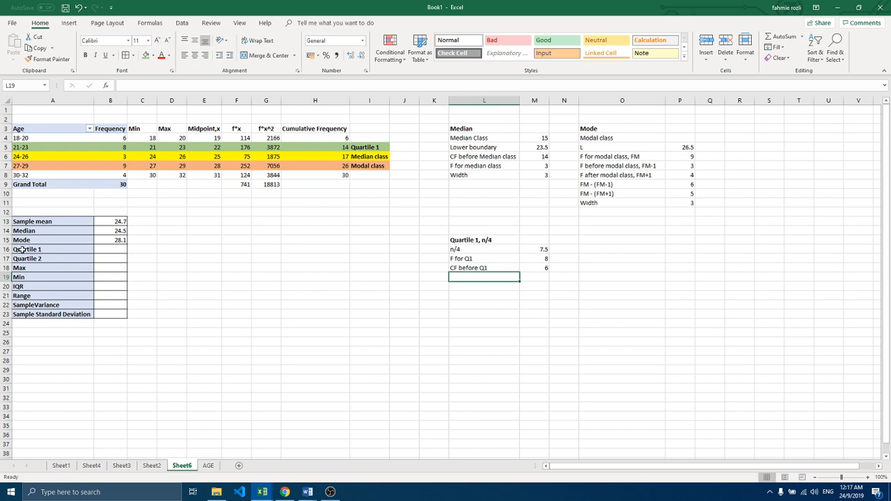
{"action": "left_click", "coordinate": [112, 248]}
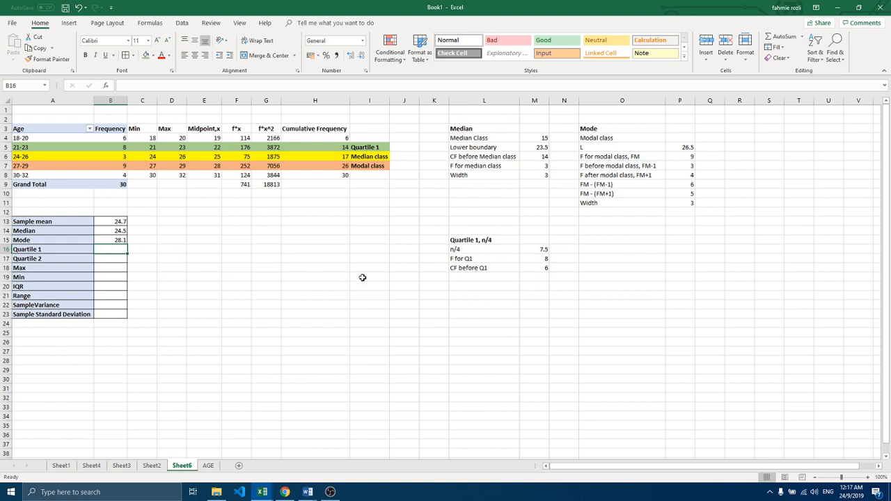
{"action": "left_click", "coordinate": [472, 276]}
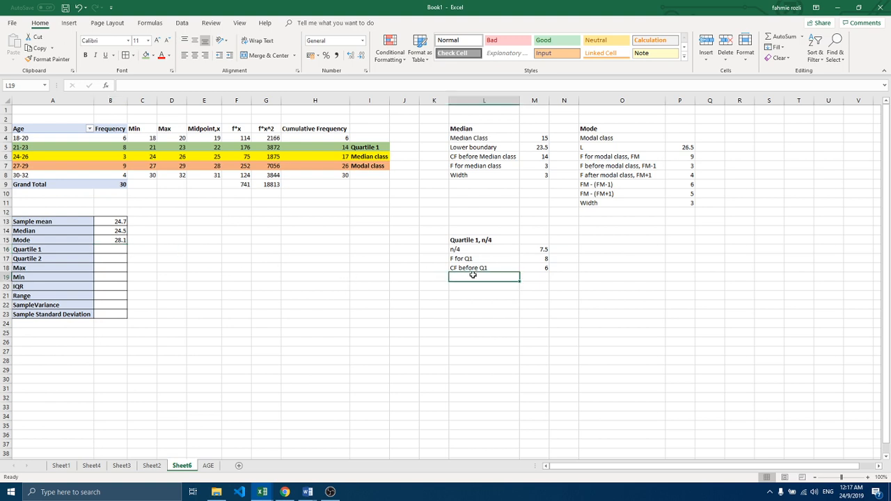
{"action": "type", "text": "L"}
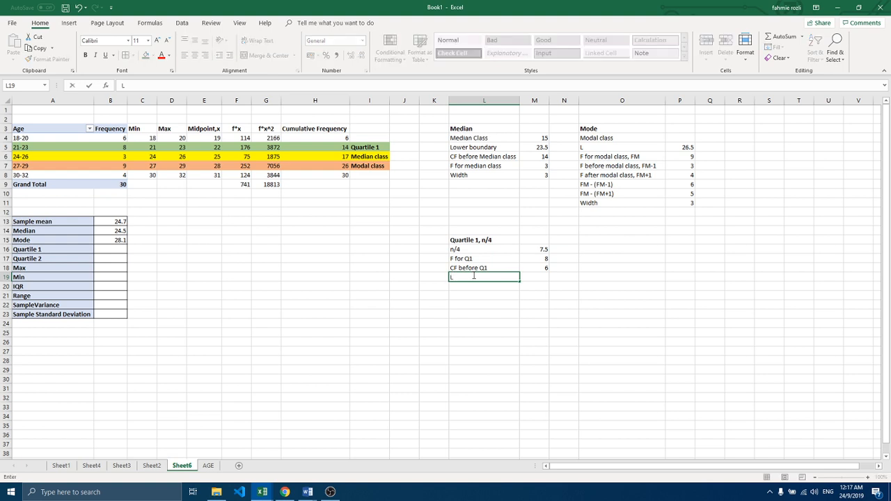
{"action": "left_click", "coordinate": [527, 277]}
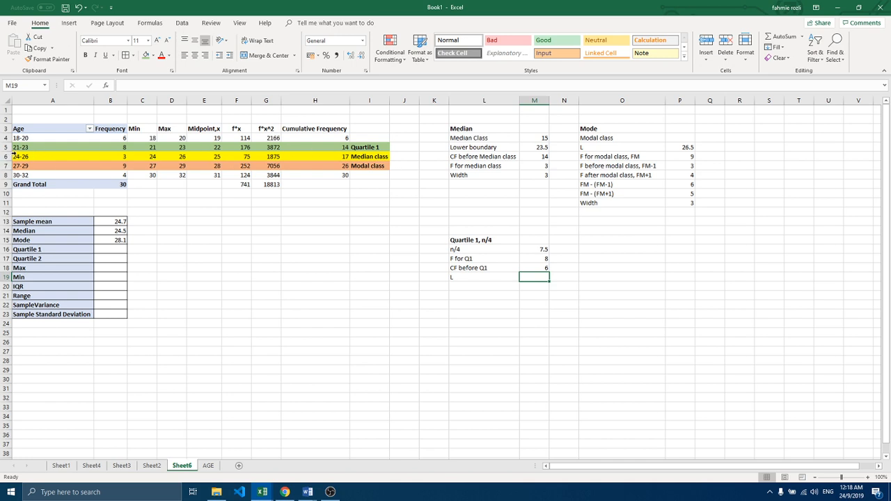
{"action": "type", "text": "20.5"}
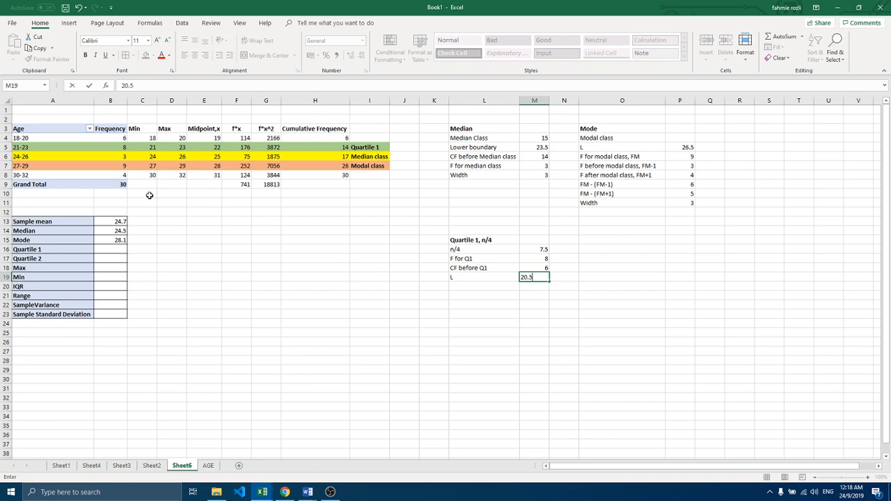
{"action": "key", "text": "Return"}
{"action": "key", "text": "Up"}
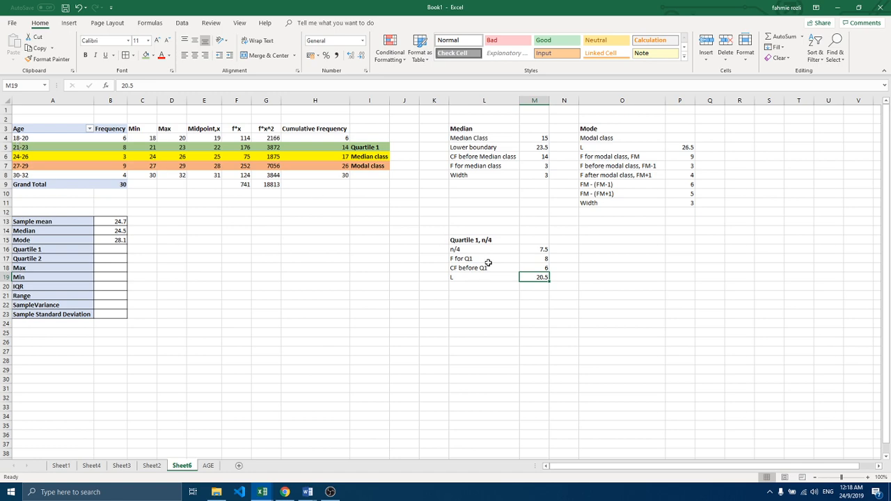
{"action": "left_click", "coordinate": [96, 250]}
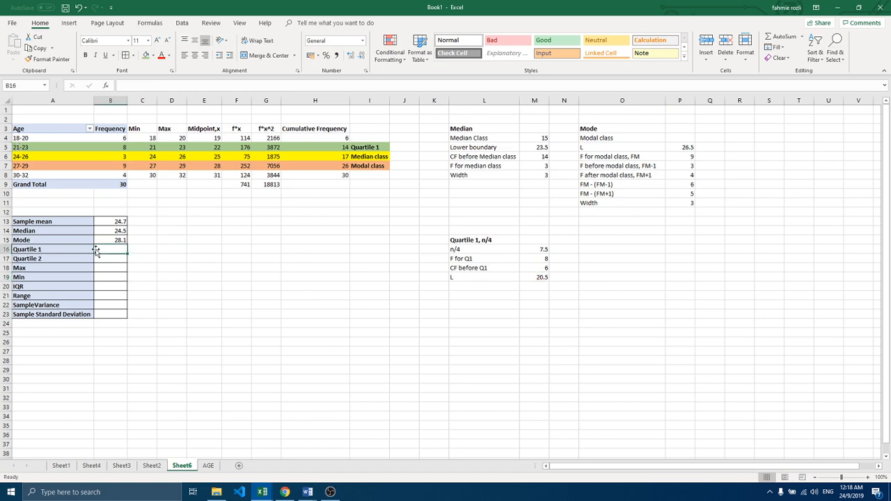
{"action": "type", "text": "="}
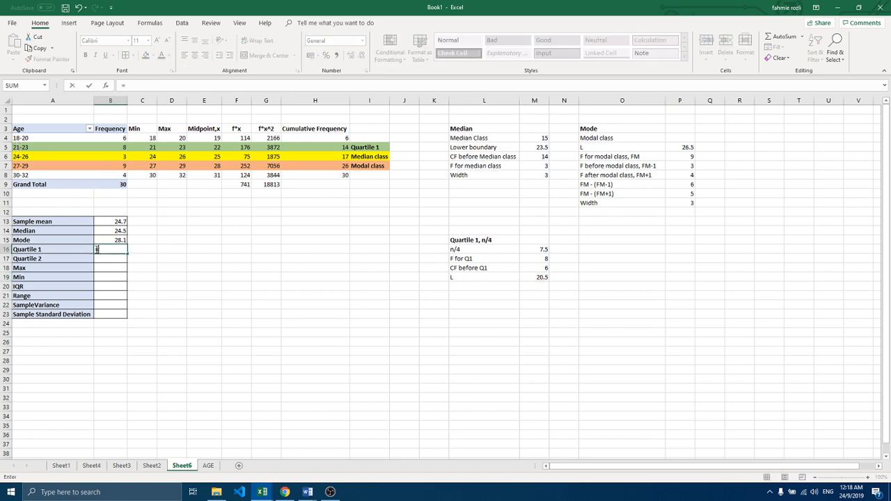
{"action": "left_click", "coordinate": [530, 278]}
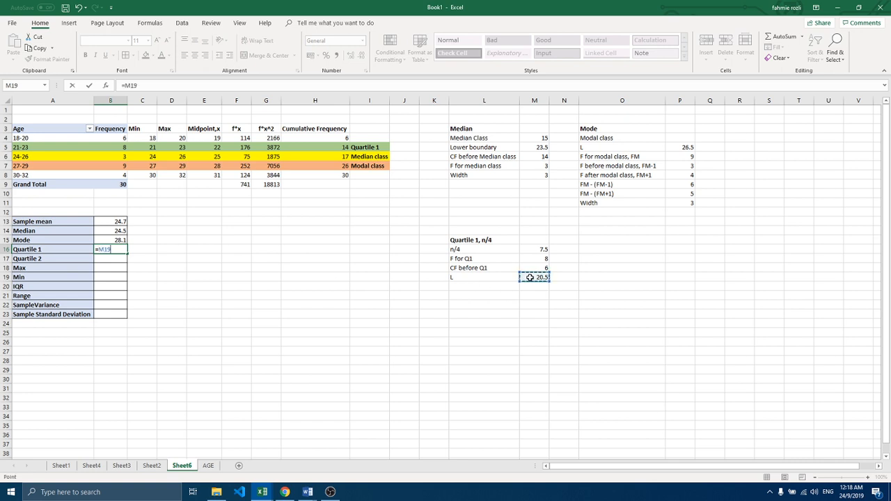
{"action": "type", "text": "+(("}
{"action": "left_click", "coordinate": [533, 248]}
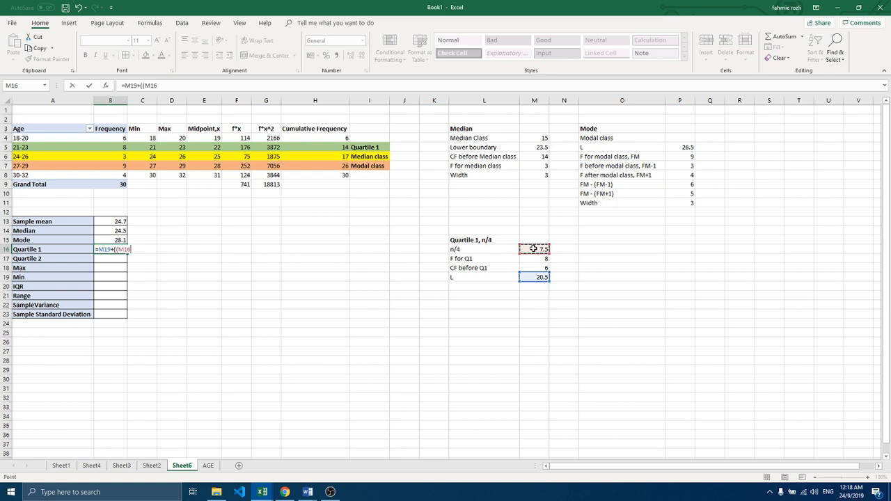
{"action": "type", "text": "-"}
{"action": "left_click", "coordinate": [532, 268]}
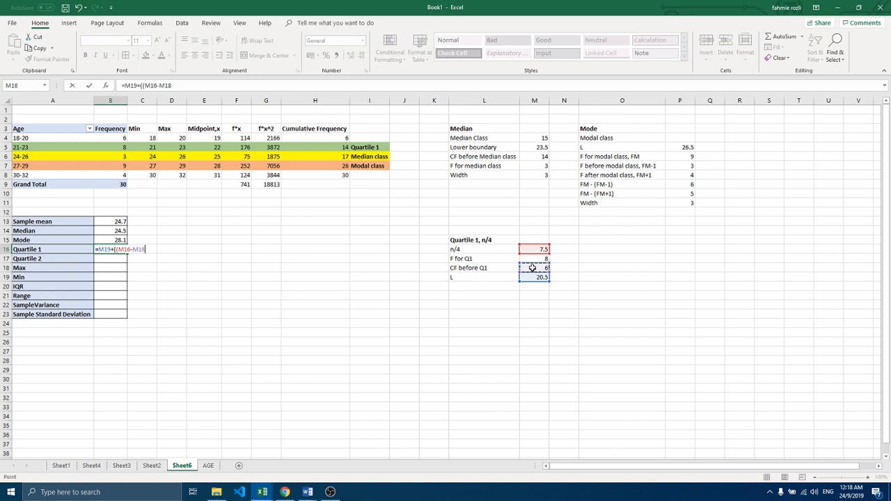
{"action": "type", "text": ")/"}
{"action": "left_click", "coordinate": [532, 258]}
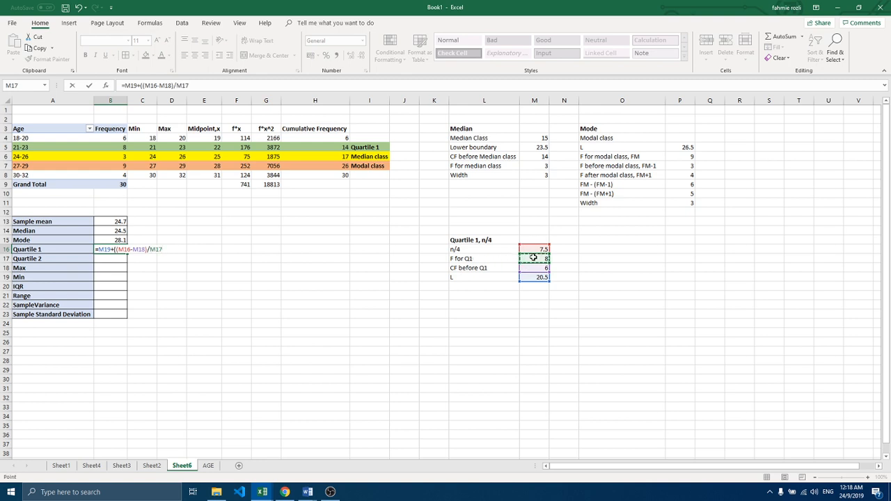
{"action": "type", "text": ")*"}
{"action": "left_click", "coordinate": [537, 176]}
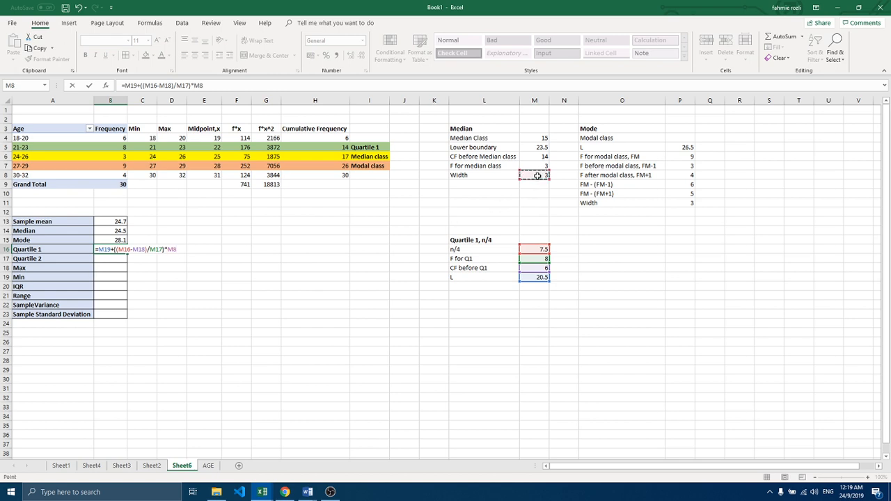
{"action": "key", "text": "BackSpace"}
{"action": "key", "text": "BackSpace"}
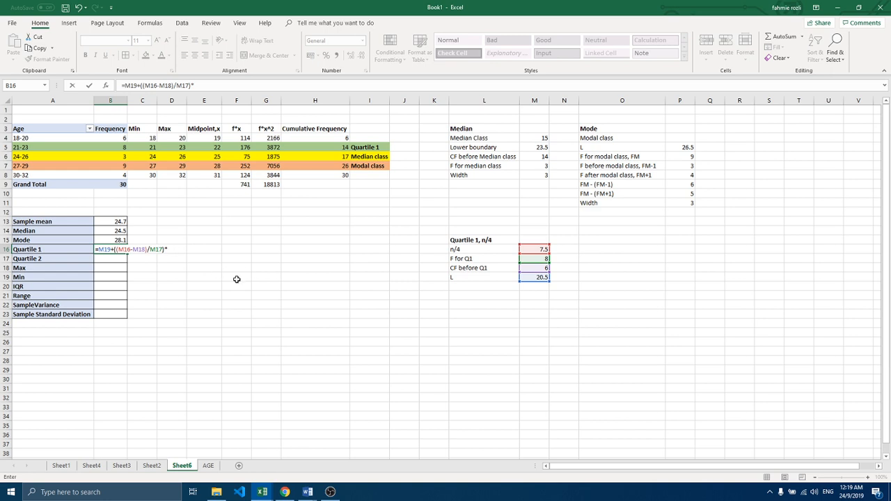
{"action": "left_click", "coordinate": [488, 287]}
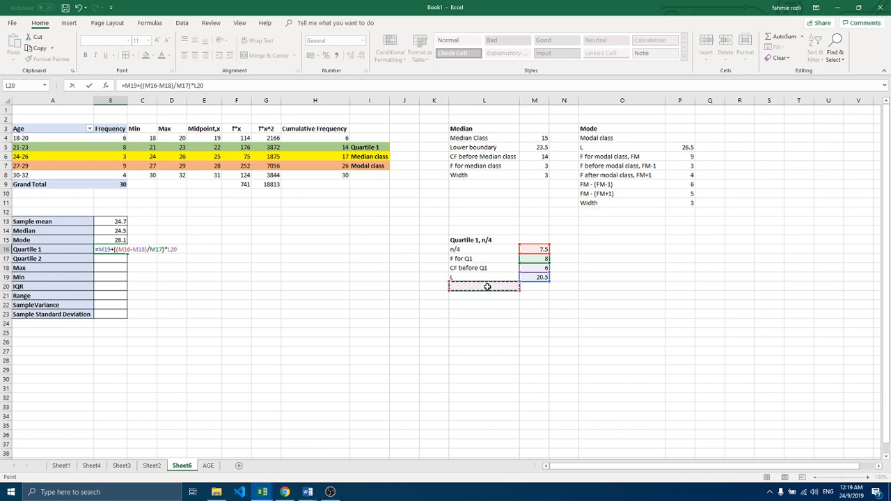
{"action": "left_click", "coordinate": [536, 286]}
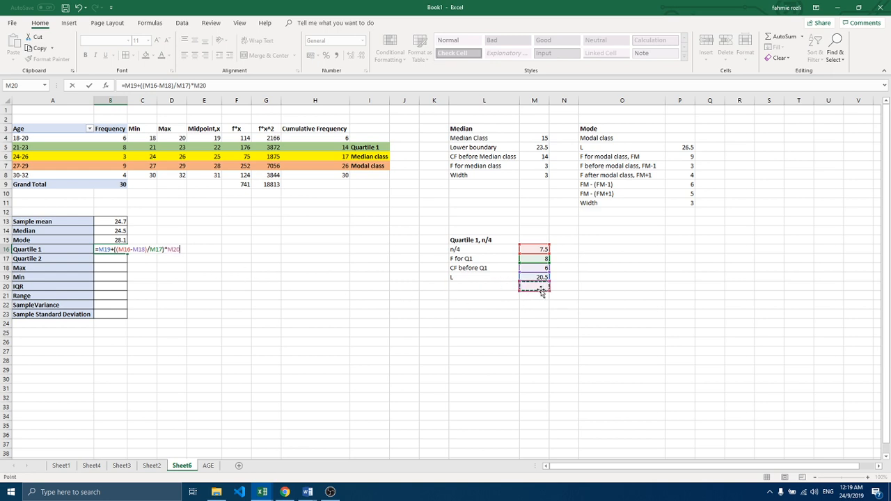
{"action": "left_click", "coordinate": [499, 287]}
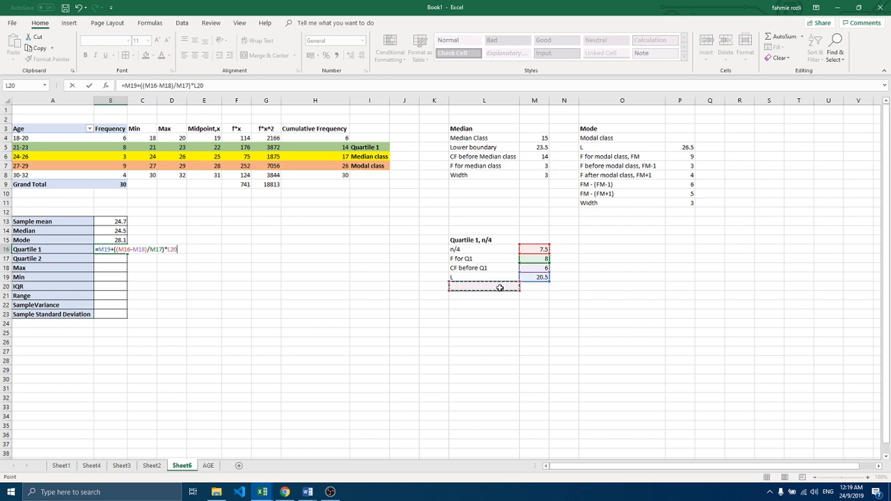
{"action": "type", "text": "WI"}
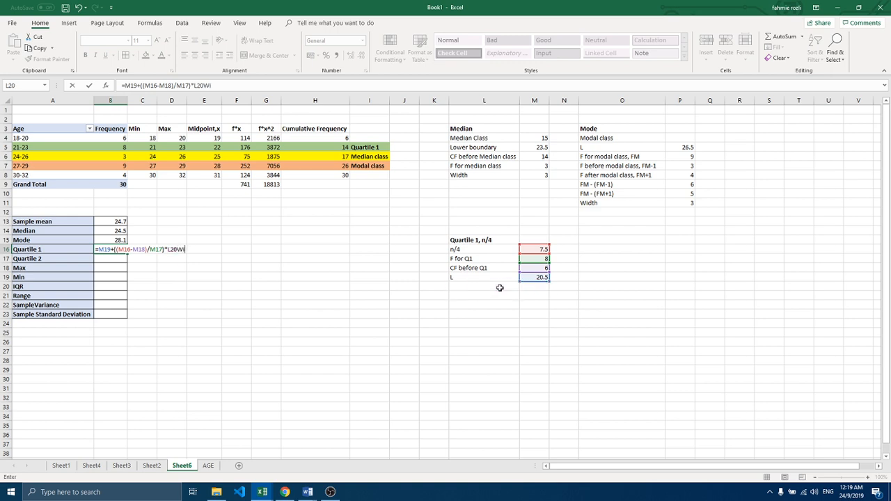
{"action": "key", "text": "BackSpace"}
{"action": "key", "text": "BackSpace"}
{"action": "key", "text": "BackSpace"}
{"action": "key", "text": "BackSpace"}
{"action": "key", "text": "BackSpace"}
{"action": "key", "text": "BackSpace"}
{"action": "key", "text": "BackSpace"}
{"action": "key", "text": "BackSpace"}
{"action": "key", "text": "BackSpace"}
{"action": "key", "text": "BackSpace"}
{"action": "key", "text": "BackSpace"}
{"action": "key", "text": "BackSpace"}
{"action": "key", "text": "BackSpace"}
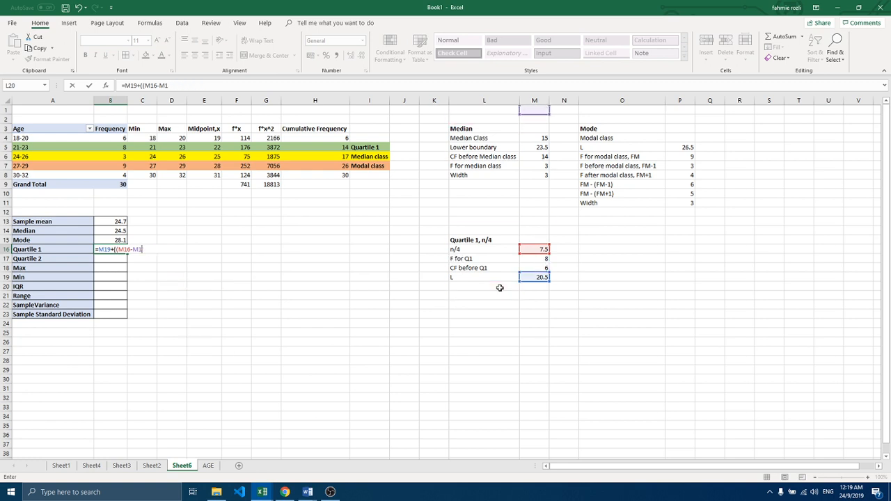
{"action": "key", "text": "BackSpace"}
{"action": "key", "text": "BackSpace"}
{"action": "key", "text": "BackSpace"}
{"action": "key", "text": "BackSpace"}
{"action": "key", "text": "BackSpace"}
{"action": "key", "text": "BackSpace"}
{"action": "key", "text": "BackSpace"}
{"action": "key", "text": "BackSpace"}
{"action": "key", "text": "BackSpace"}
{"action": "key", "text": "BackSpace"}
{"action": "key", "text": "BackSpace"}
{"action": "key", "text": "BackSpace"}
{"action": "key", "text": "BackSpace"}
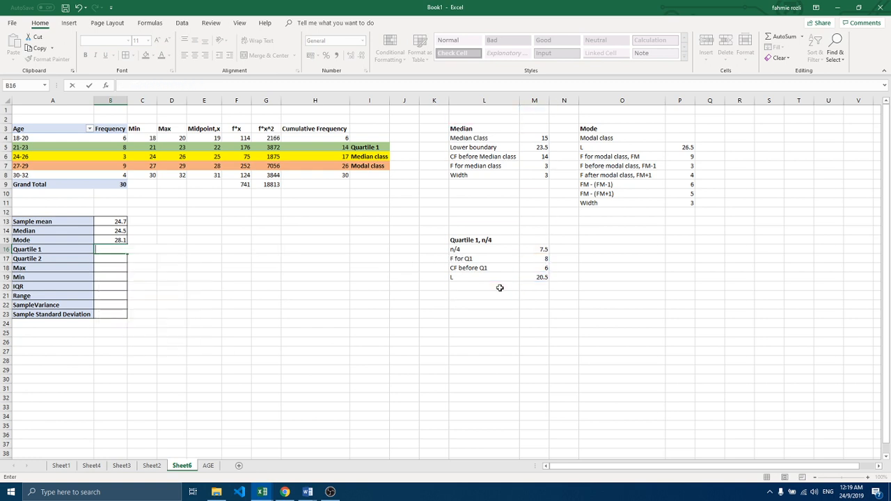
Step: Add the class width row to the Quartile 1 working, with the label Width in L20 and 3 in M20
{"action": "left_click", "coordinate": [499, 287]}
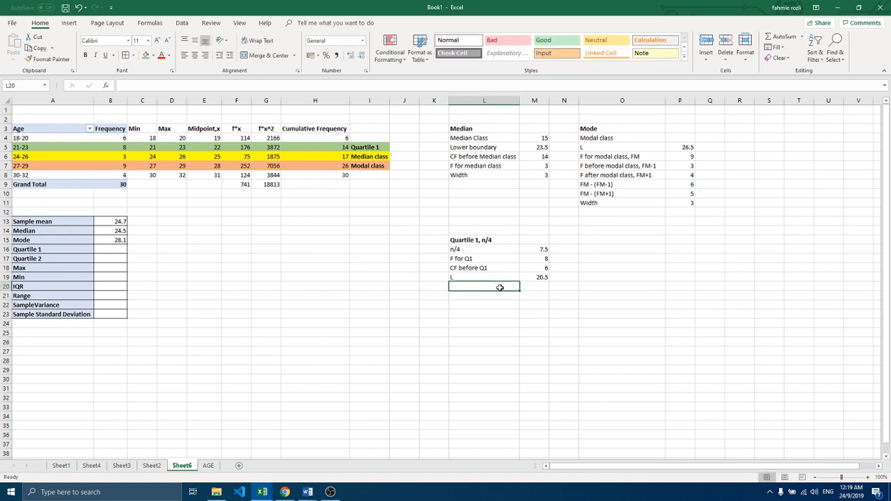
{"action": "type", "text": "Wid"}
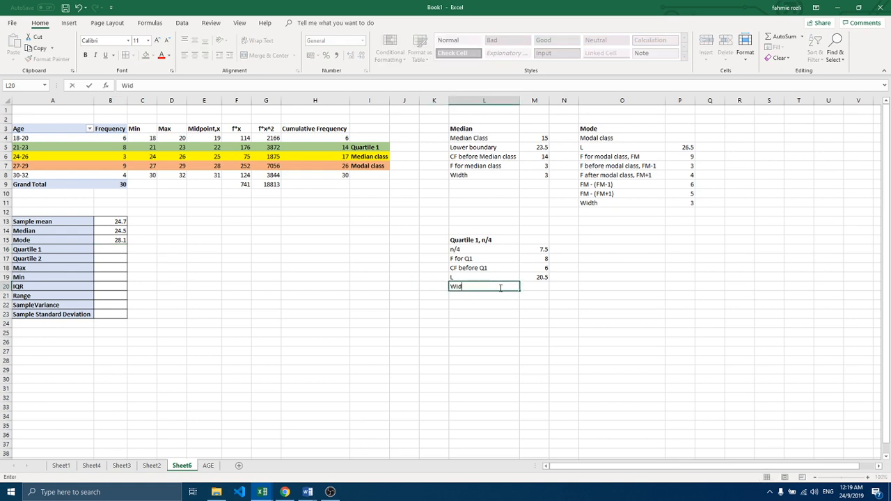
{"action": "type", "text": "th"}
{"action": "left_click", "coordinate": [537, 287]}
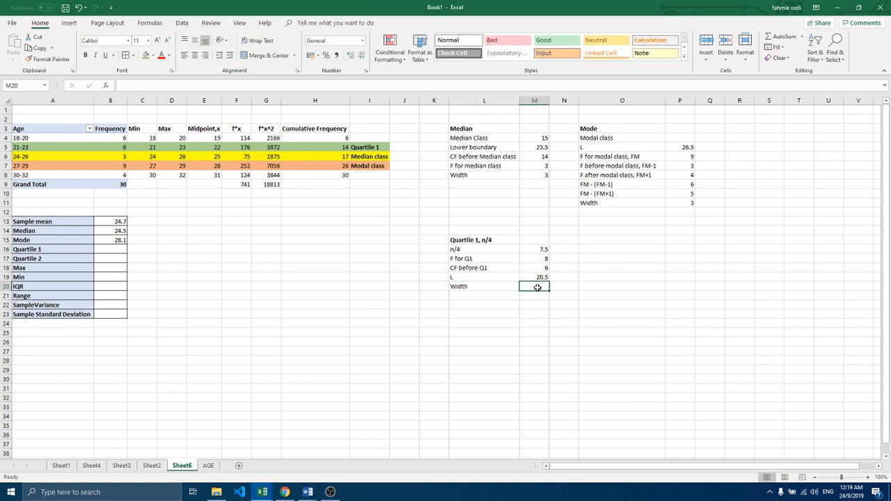
{"action": "type", "text": "3"}
Step: Calculate Quartile 1 in B16 with =M19+((M16-M18)/M17)*M20 and display it to three decimal places
{"action": "left_click", "coordinate": [114, 258]}
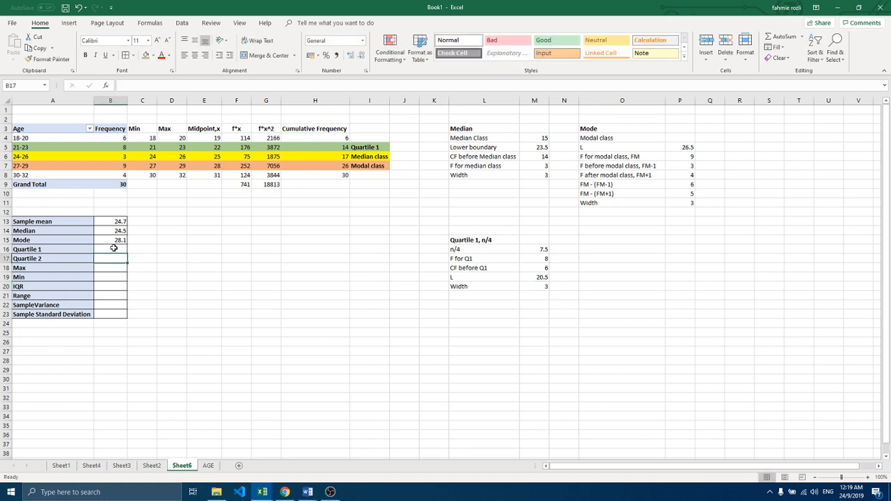
{"action": "left_click", "coordinate": [113, 247]}
{"action": "type", "text": "="}
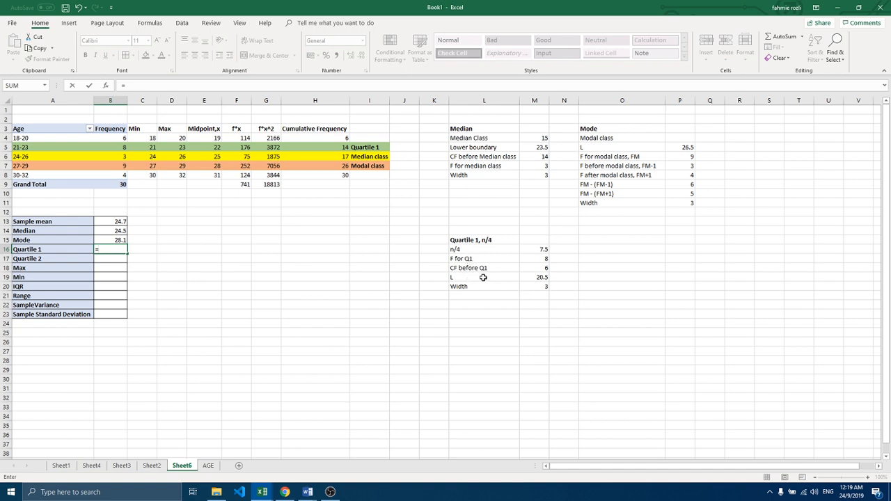
{"action": "left_click", "coordinate": [526, 277]}
{"action": "type", "text": "+"}
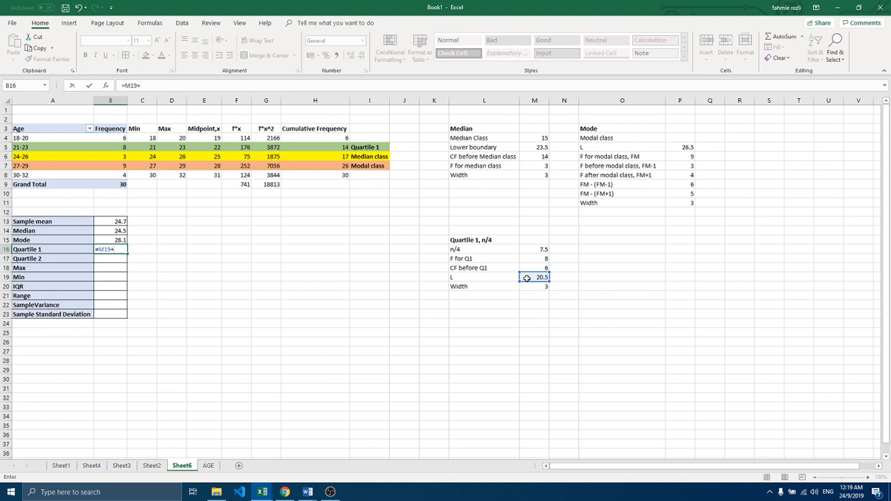
{"action": "type", "text": "(("}
{"action": "left_click", "coordinate": [531, 249]}
{"action": "type", "text": "-"}
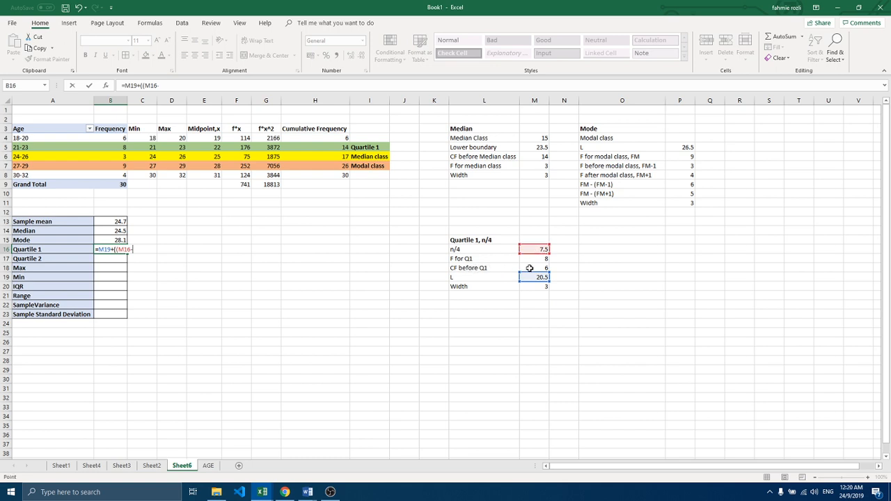
{"action": "left_click", "coordinate": [528, 268]}
{"action": "type", "text": ")/"}
{"action": "left_click", "coordinate": [532, 258]}
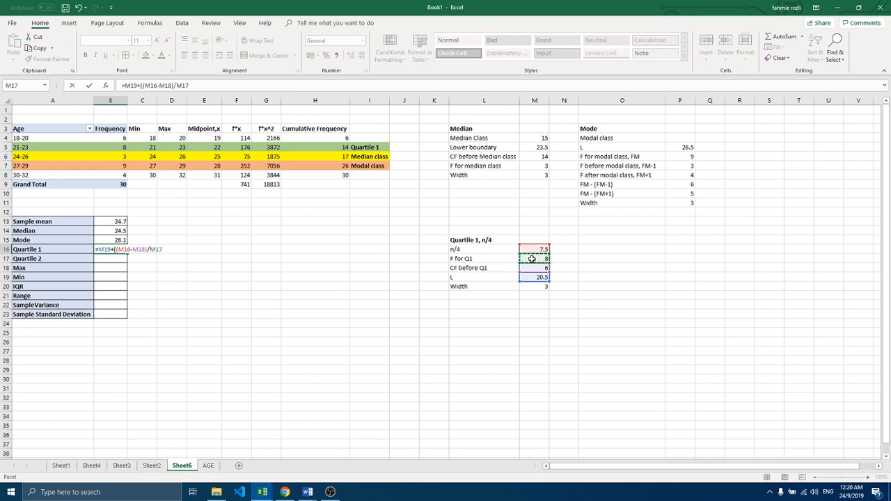
{"action": "type", "text": ")*"}
{"action": "left_click", "coordinate": [533, 286]}
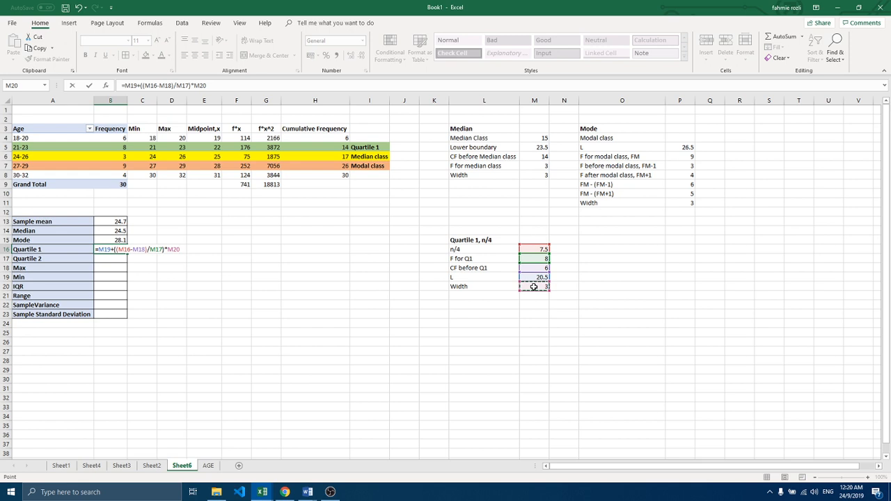
{"action": "key", "text": "Return"}
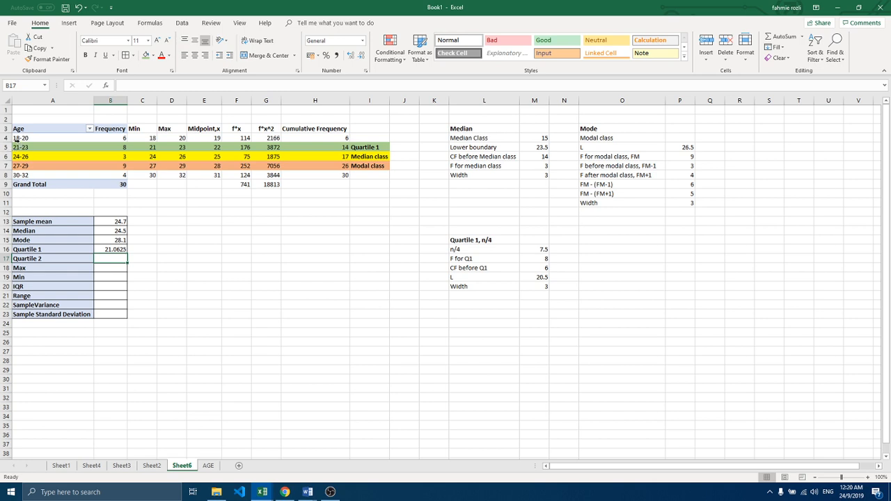
{"action": "left_click", "coordinate": [109, 249]}
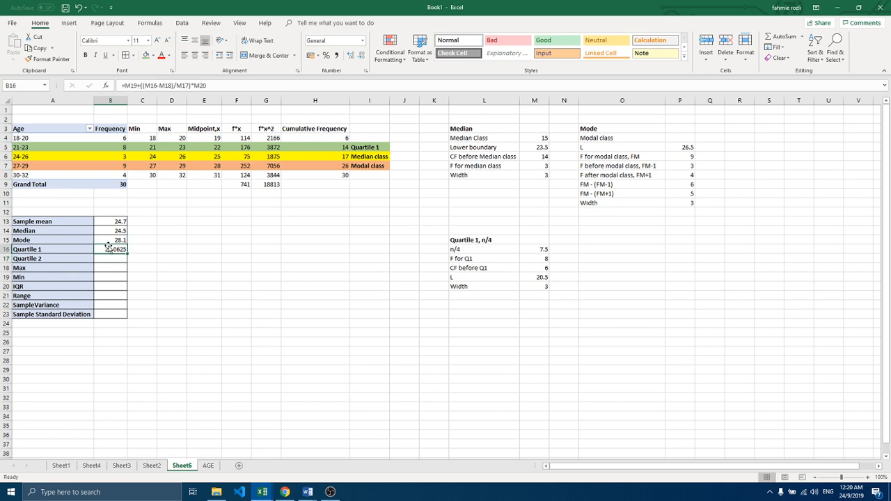
{"action": "left_click", "coordinate": [360, 56]}
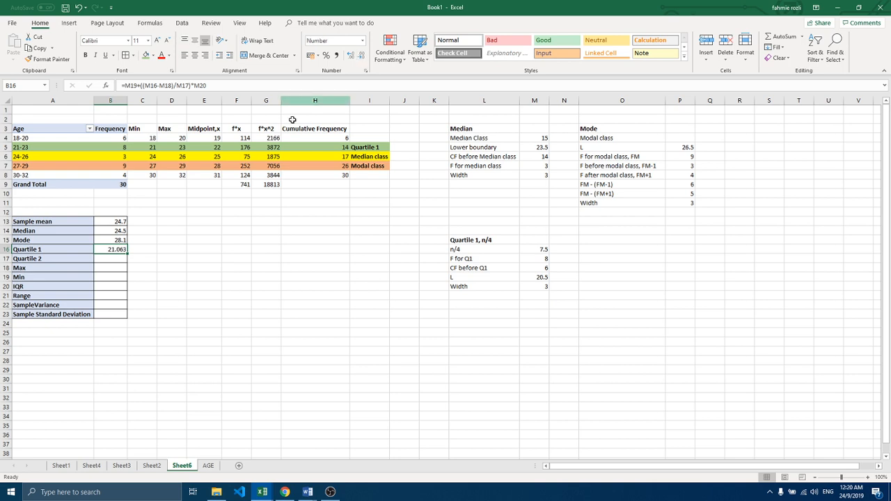
Step: Correct the Quartile 2 label in A17 of the statistics table to Quartile 3
{"action": "left_click", "coordinate": [32, 257]}
{"action": "double_click", "coordinate": [43, 258]}
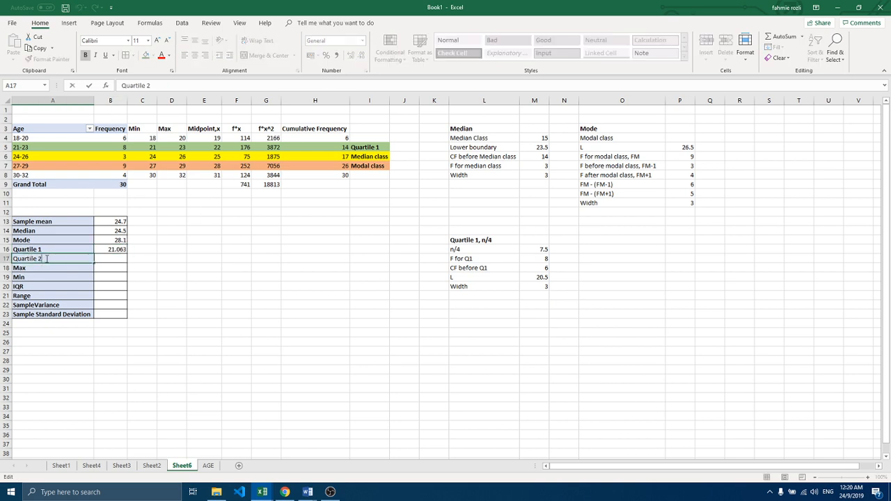
{"action": "key", "text": "BackSpace"}
{"action": "type", "text": "3"}
{"action": "left_click", "coordinate": [105, 258]}
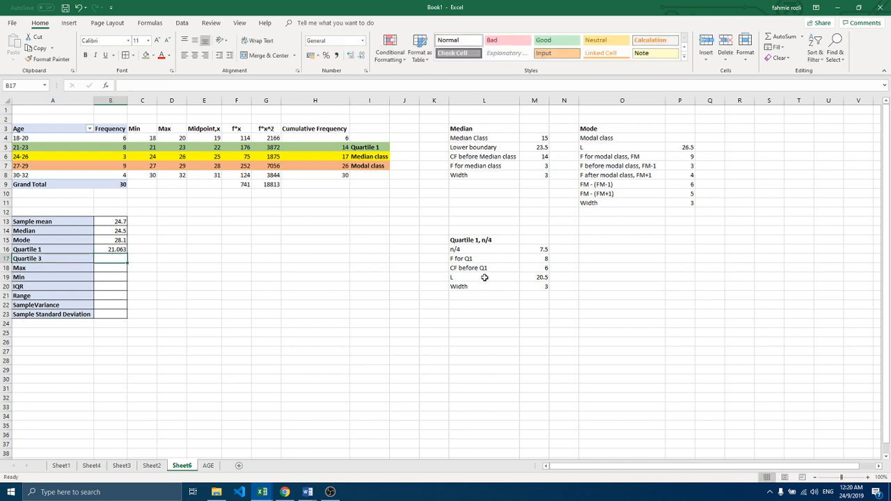
Step: Start the Quartile 3 working with the heading Quartile 3, 3*n/4 in O15
{"action": "left_click", "coordinate": [599, 239]}
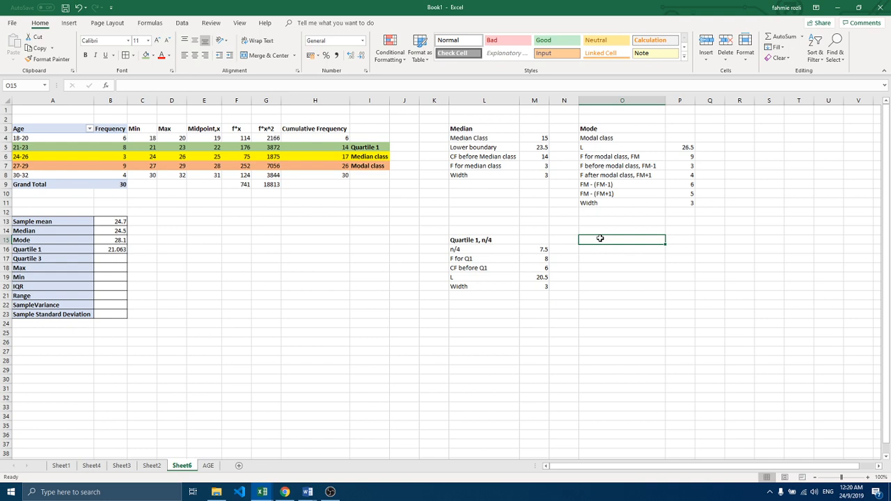
{"action": "type", "text": "Quarti"}
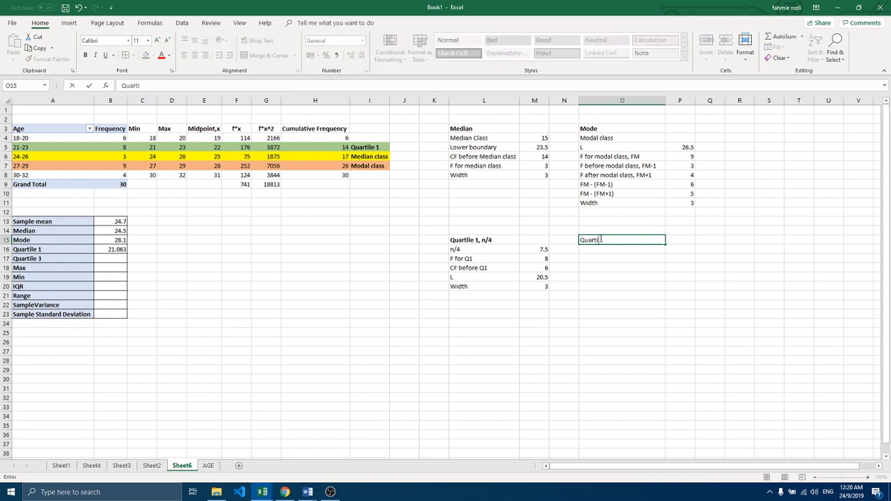
{"action": "type", "text": "le 3, 3*n/4"}
Step: Add the quartile position row under the Quartile 3 heading, with the label 3*n/4 in O16 and the formula =3*(30/4) in P16
{"action": "left_click", "coordinate": [596, 249]}
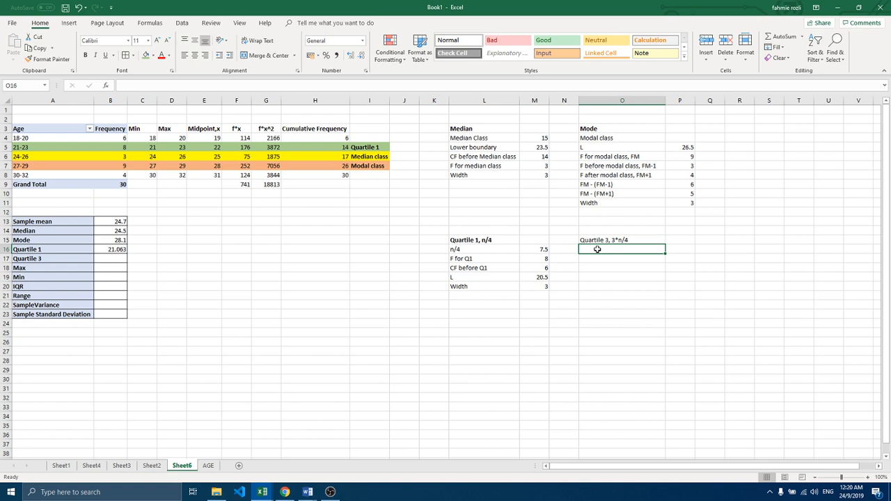
{"action": "type", "text": "3"}
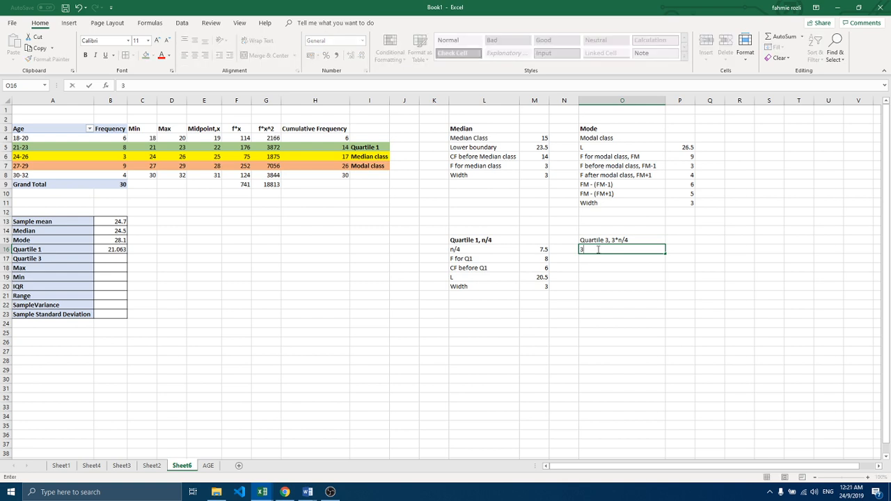
{"action": "type", "text": "*n/4"}
{"action": "left_click", "coordinate": [672, 248]}
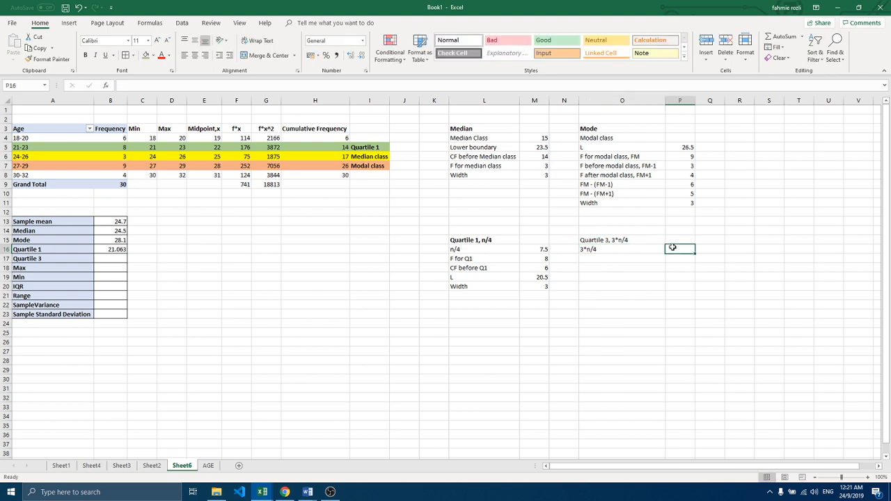
{"action": "type", "text": "="}
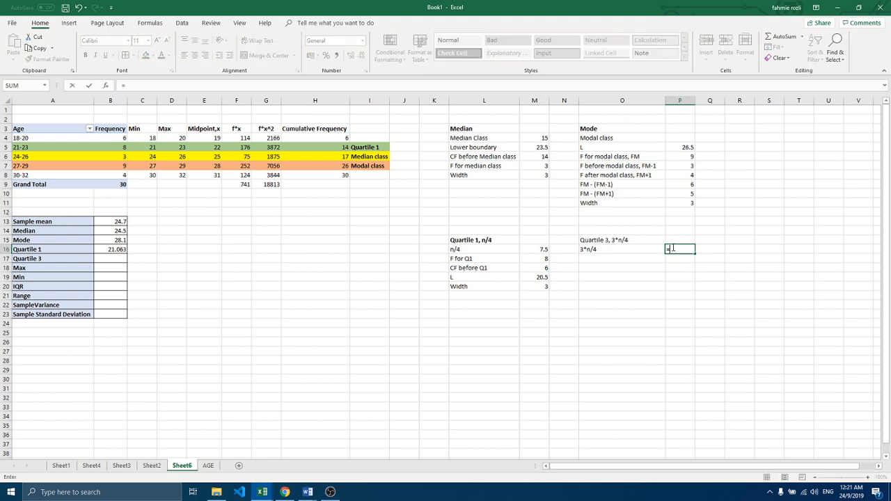
{"action": "type", "text": "3*"}
{"action": "type", "text": "30/4)"}
{"action": "key", "text": "Return"}
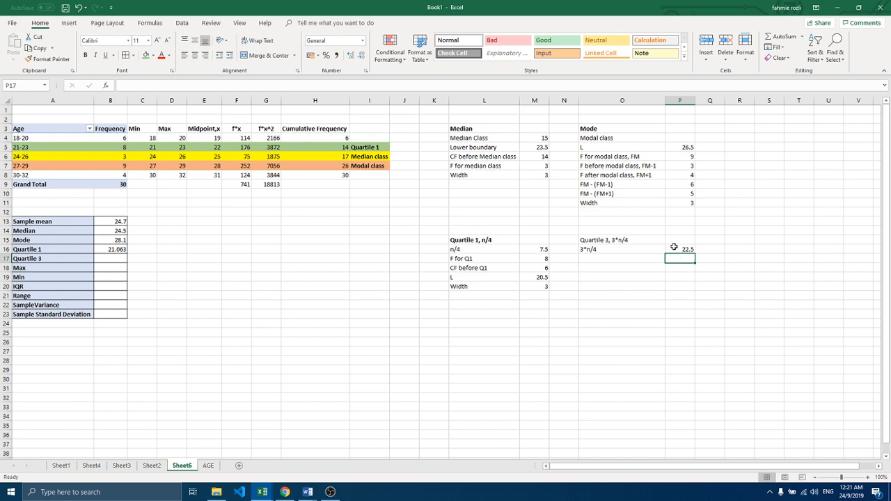
{"action": "left_click", "coordinate": [673, 249]}
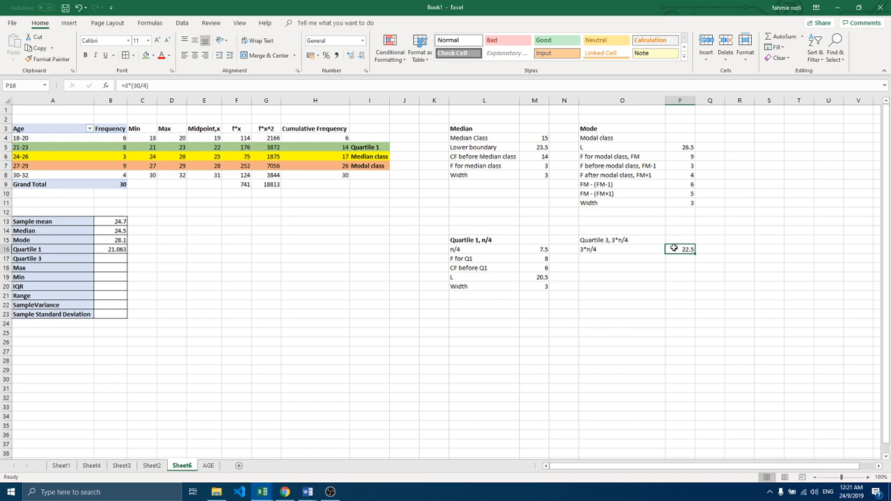
Step: Extend the Modal class label in I7 to read Modal class/ Quartile 3 and autofit column I to its contents
{"action": "left_click", "coordinate": [338, 164]}
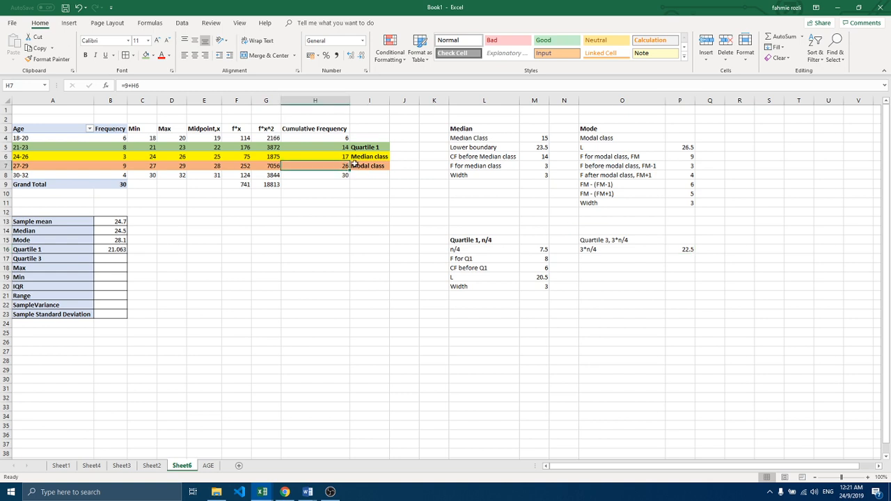
{"action": "left_click", "coordinate": [20, 165]}
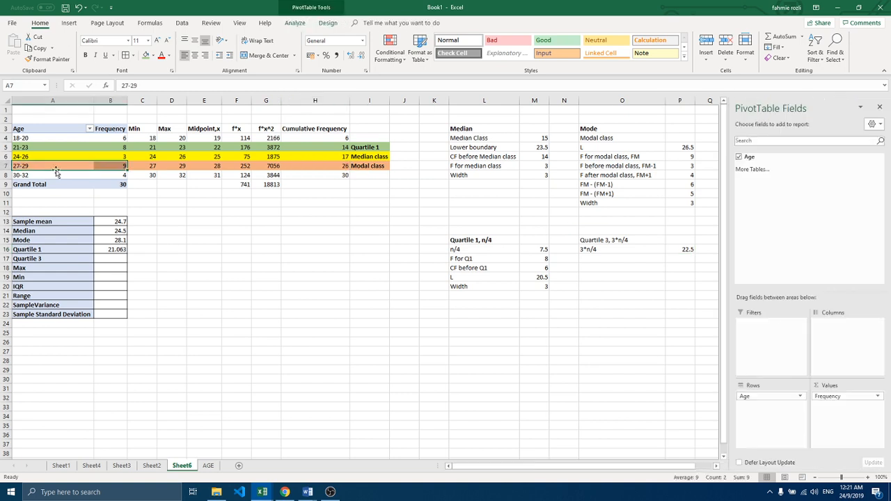
{"action": "double_click", "coordinate": [379, 166]}
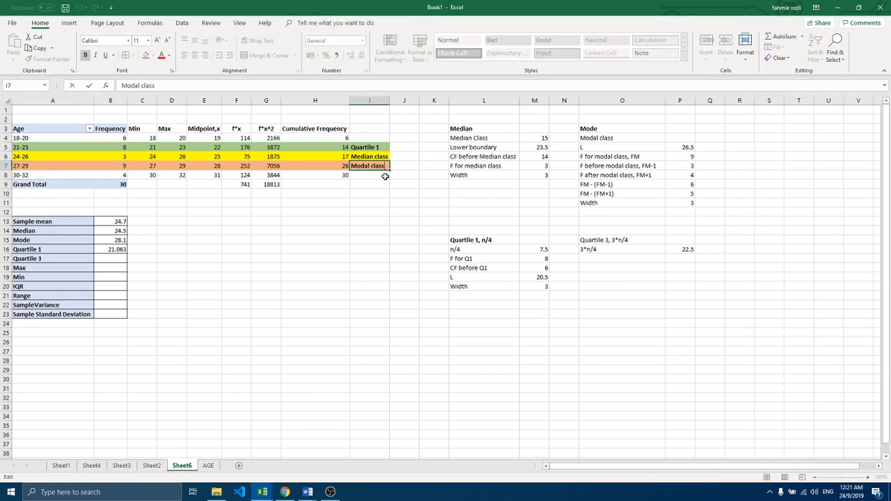
{"action": "type", "text": "/ Quartile 3"}
{"action": "key", "text": "Return"}
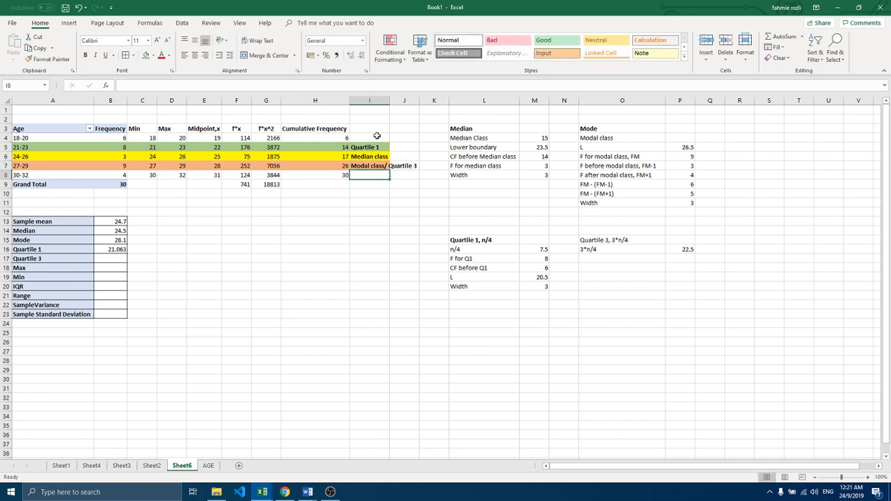
{"action": "double_click", "coordinate": [389, 101]}
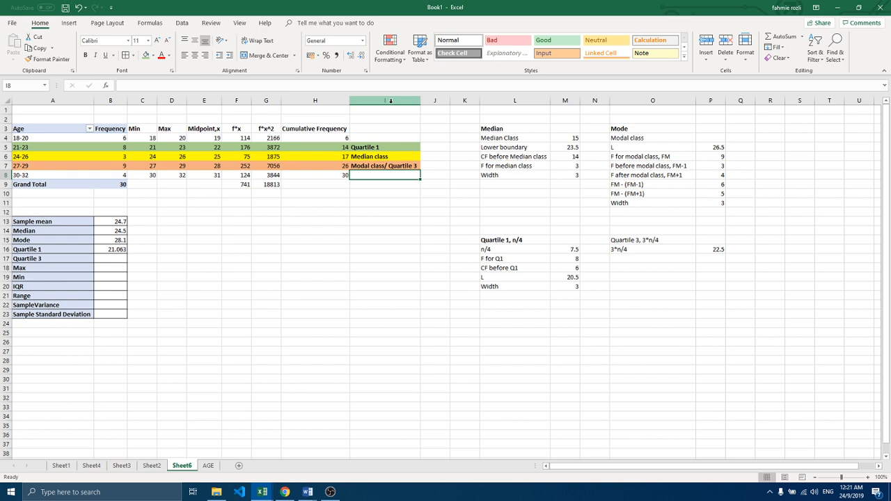
Step: Add the lower boundary row to the Quartile 3 working, with the label L in O17 and 26.5 in P17
{"action": "left_click", "coordinate": [662, 258]}
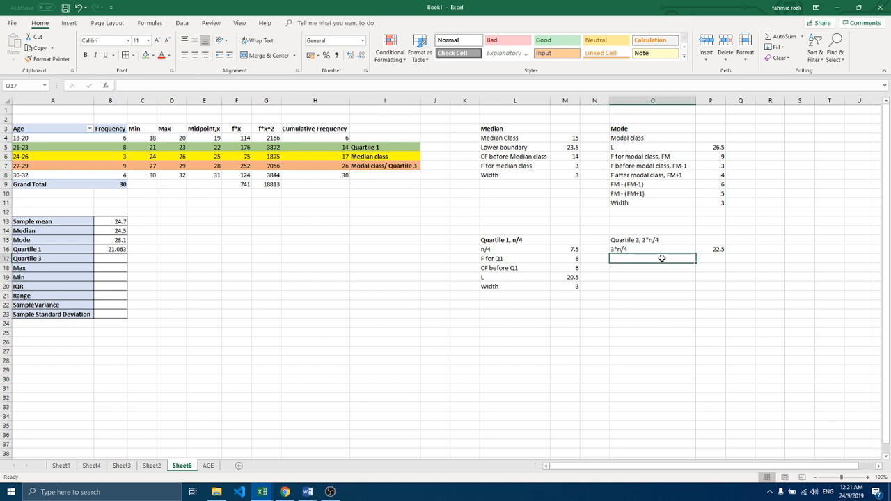
{"action": "type", "text": "L"}
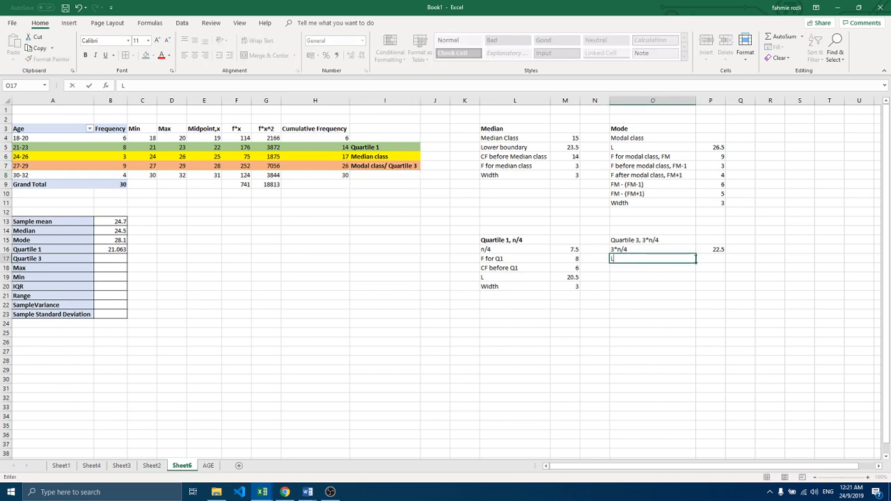
{"action": "left_click", "coordinate": [709, 258]}
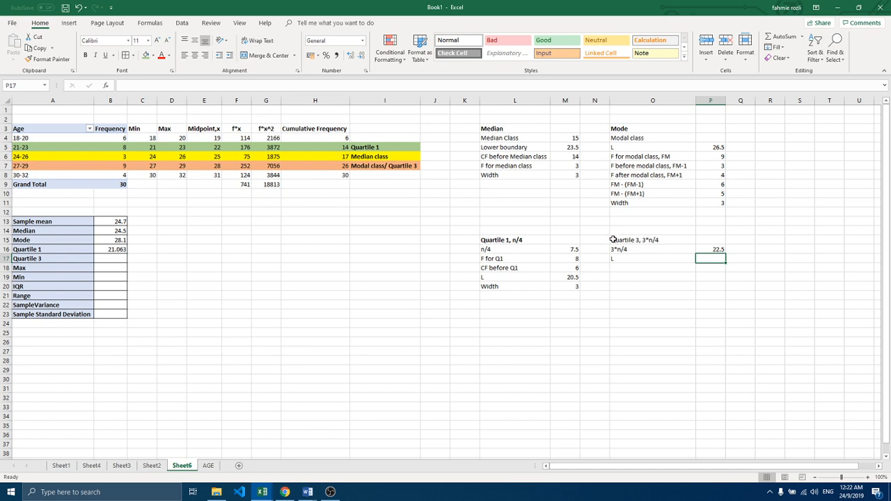
{"action": "type", "text": "26.5"}
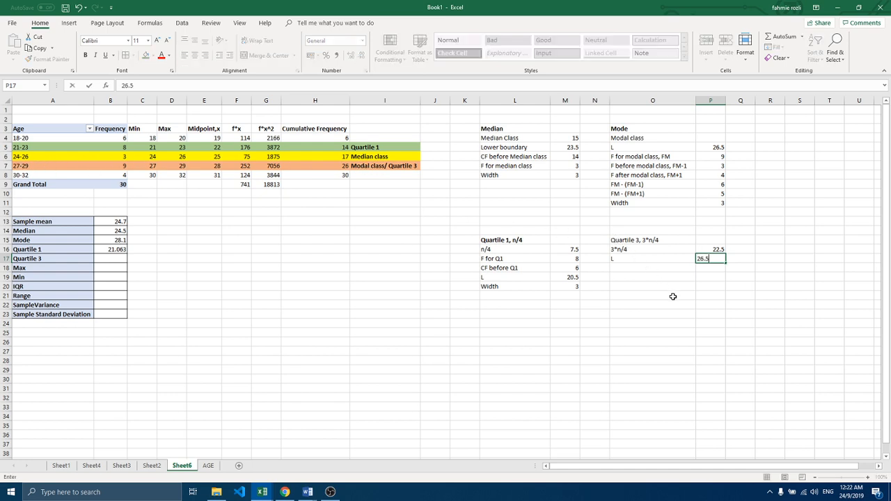
Step: Add the class frequency row to the Quartile 3 working, with the label F for Q3 in O18 and 9 in P18
{"action": "left_click", "coordinate": [622, 265]}
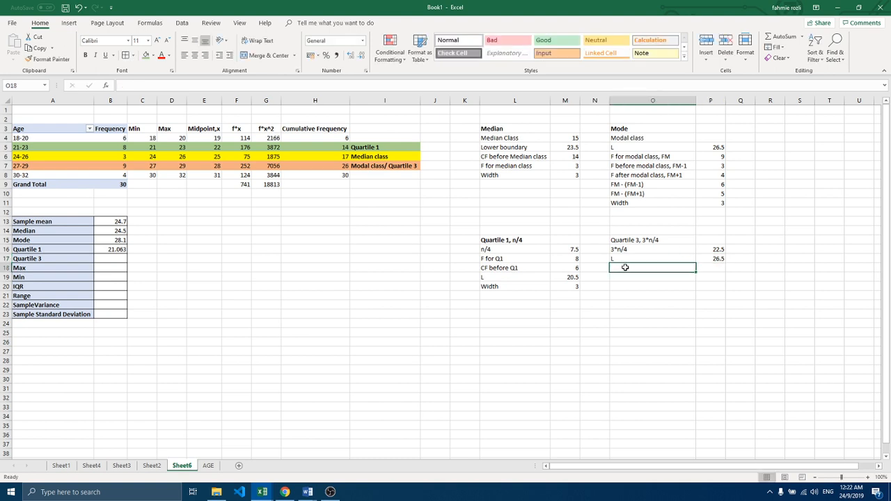
{"action": "type", "text": "F"}
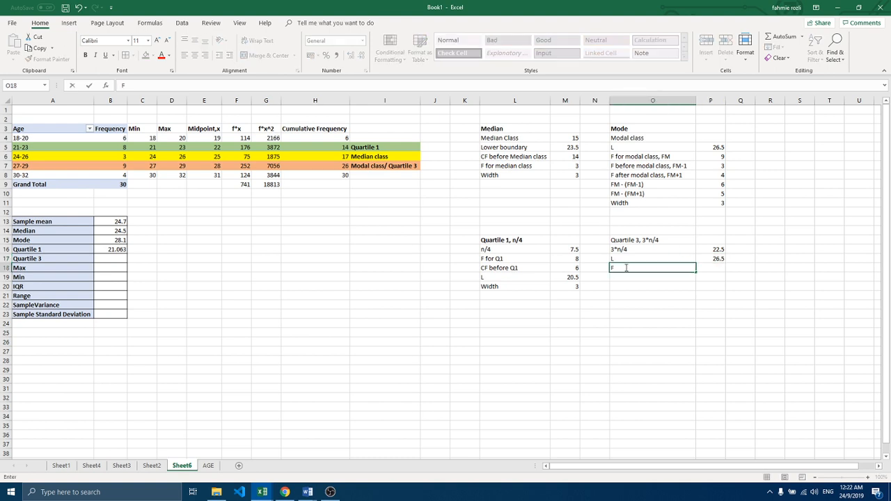
{"action": "type", "text": " for Q3"}
{"action": "left_click", "coordinate": [716, 268]}
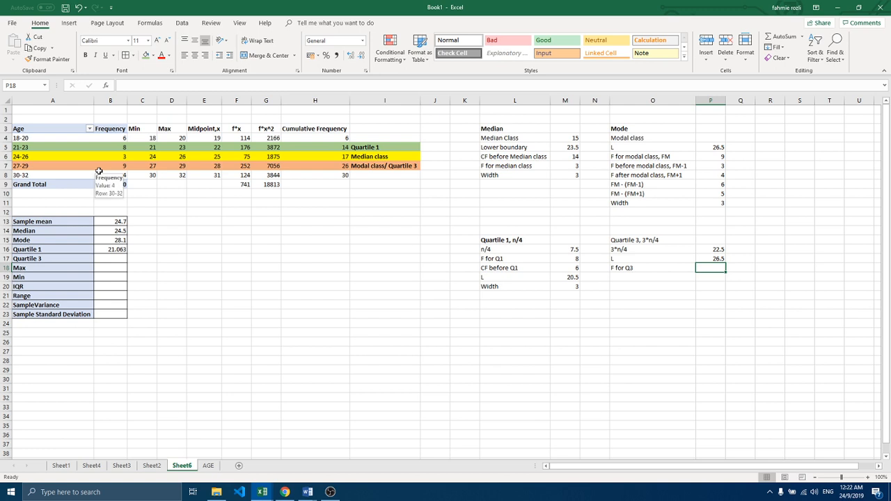
{"action": "type", "text": "9"}
Step: Add the preceding cumulative frequency row, with the label CF before Q3 in O19 and 17 in P19
{"action": "left_click", "coordinate": [619, 275]}
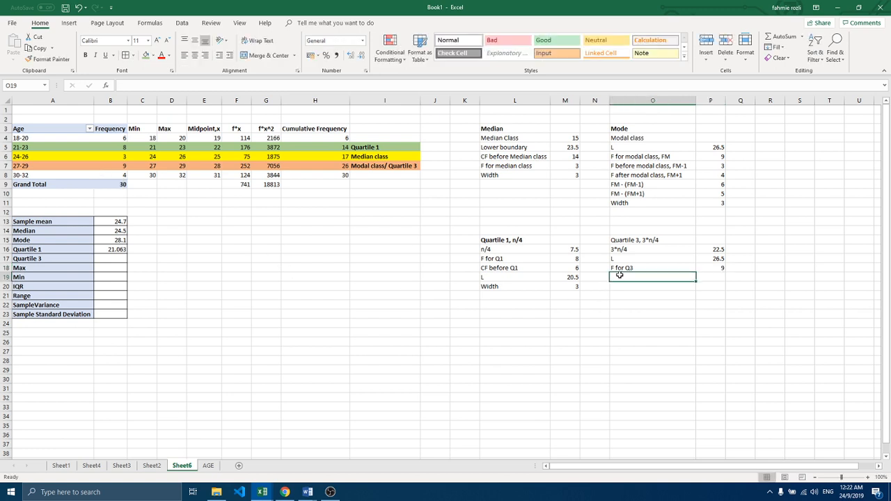
{"action": "type", "text": "CF"}
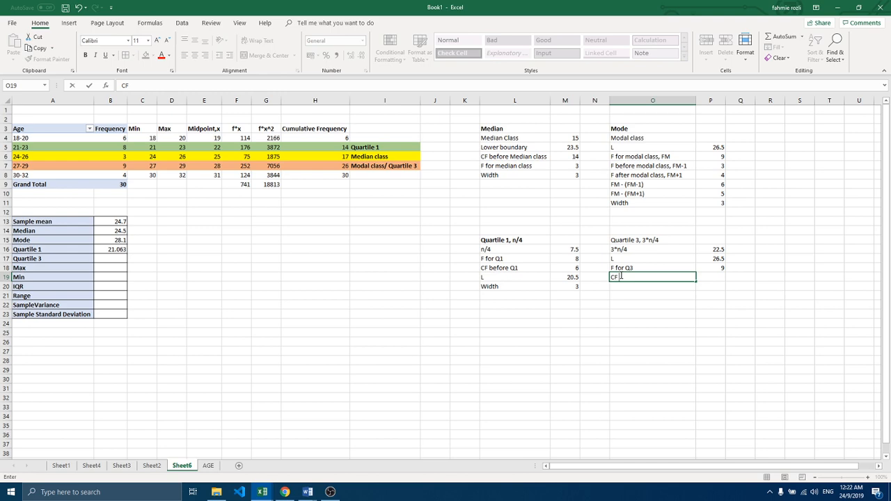
{"action": "type", "text": " before Q3"}
{"action": "left_click", "coordinate": [717, 277]}
{"action": "type", "text": "17"}
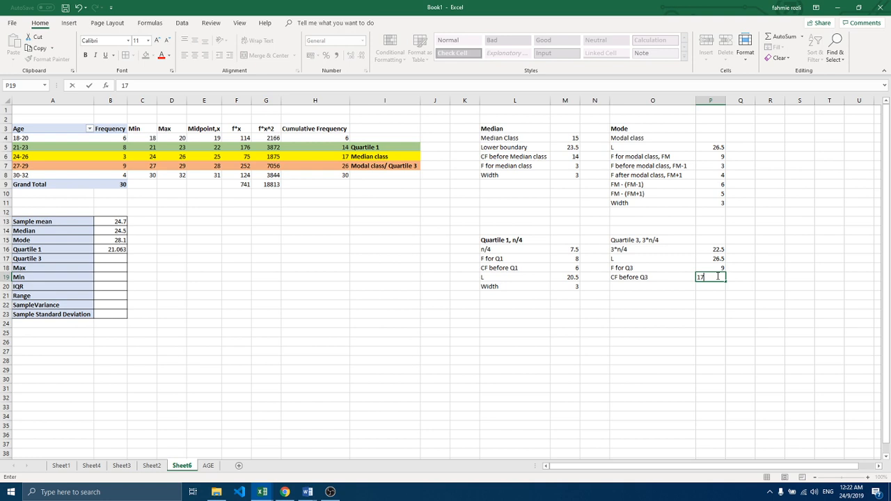
Step: Add the class width row to the Quartile 3 working, with the label Width in O20 and 3 in P20
{"action": "left_click", "coordinate": [666, 291]}
{"action": "type", "text": "W"}
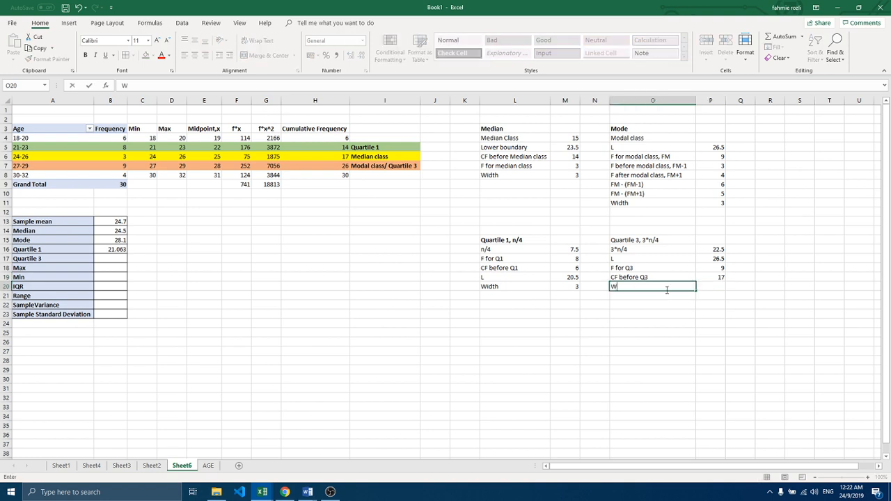
{"action": "type", "text": "isdth"}
{"action": "left_click", "coordinate": [711, 291]}
{"action": "type", "text": "3"}
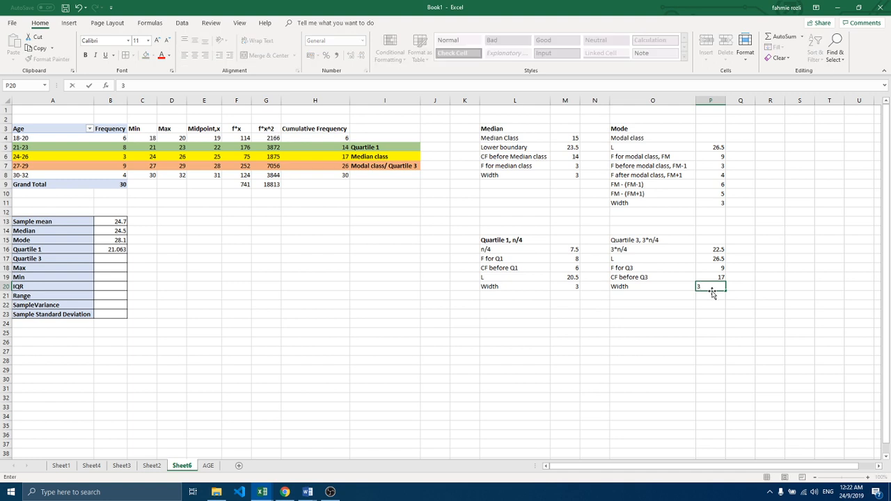
Step: Calculate Quartile 3 in B17 of the statistics table with the formula =P17+((P16-P19)/P18)*P20
{"action": "left_click", "coordinate": [118, 258]}
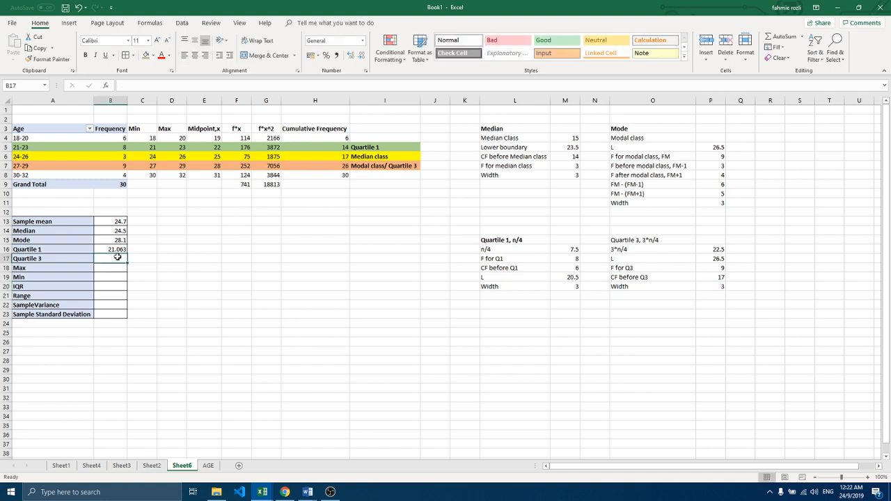
{"action": "type", "text": "="}
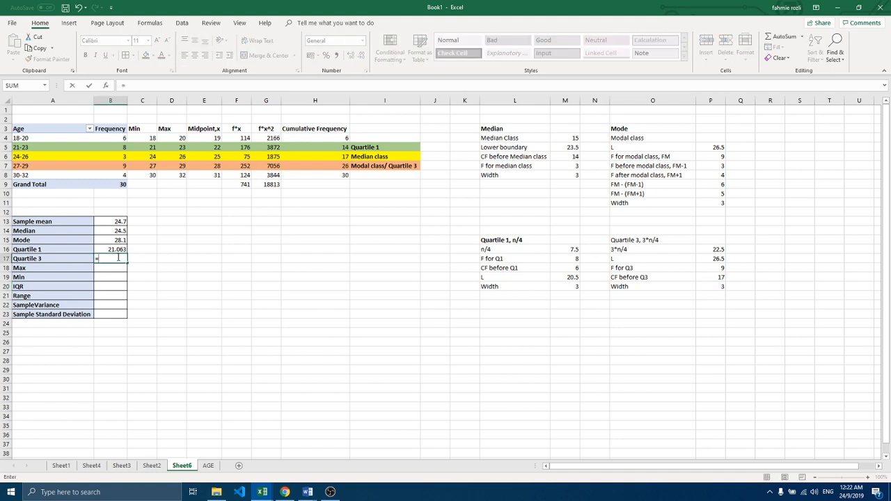
{"action": "left_click", "coordinate": [706, 258]}
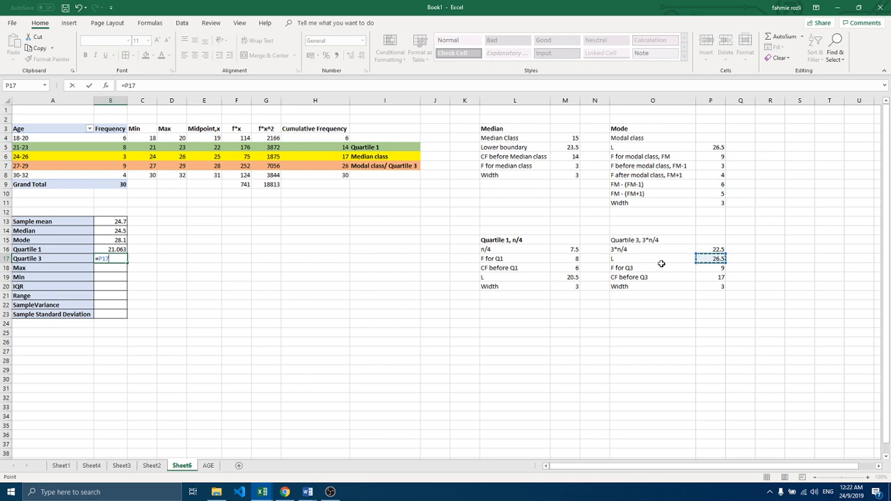
{"action": "type", "text": "+(("}
{"action": "left_click", "coordinate": [712, 248]}
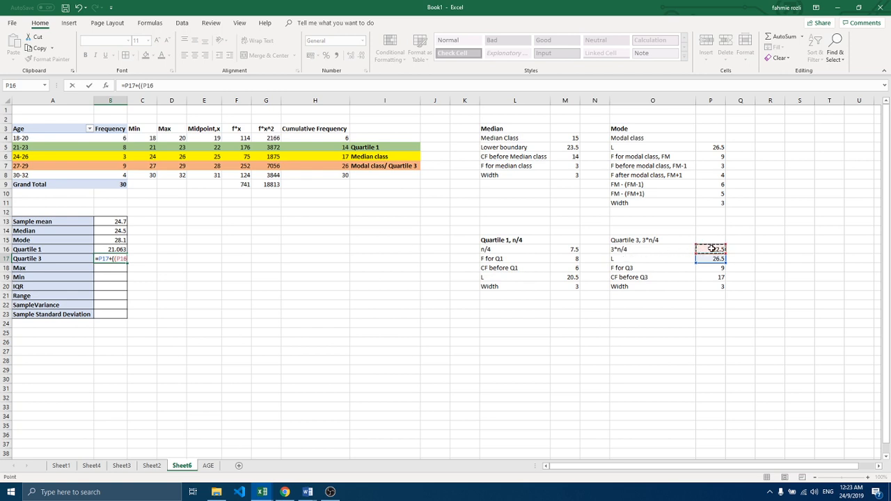
{"action": "type", "text": "-"}
{"action": "left_click", "coordinate": [716, 277]}
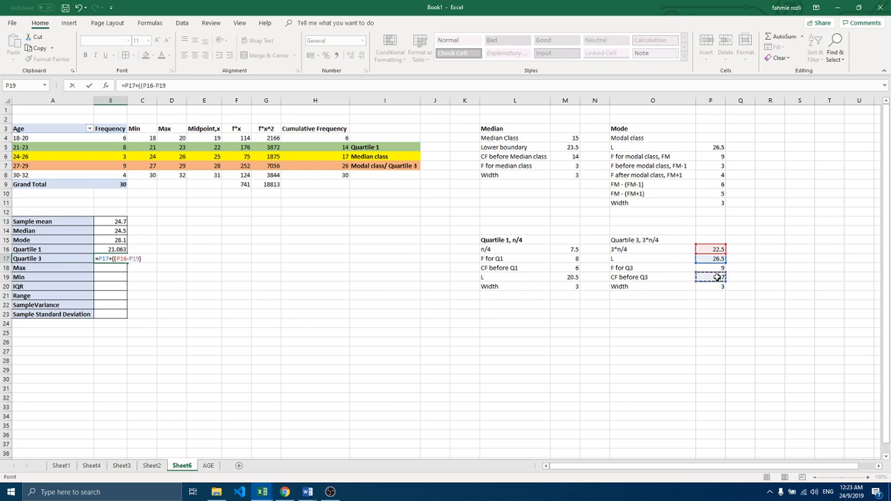
{"action": "type", "text": ")/"}
{"action": "left_click", "coordinate": [721, 269]}
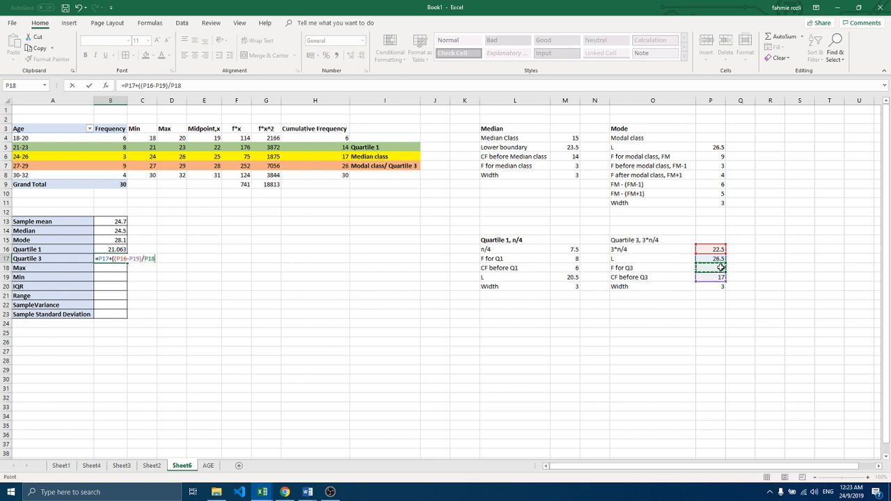
{"action": "type", "text": ")*"}
{"action": "left_click", "coordinate": [713, 288]}
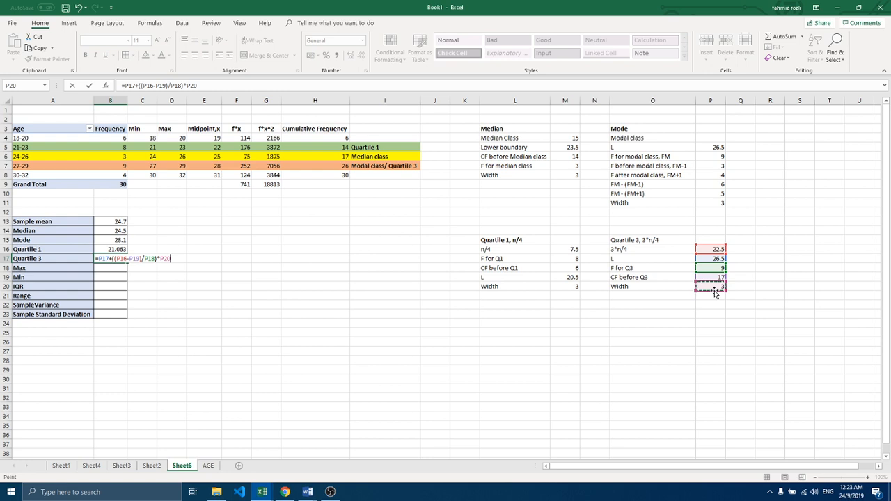
{"action": "key", "text": "Return"}
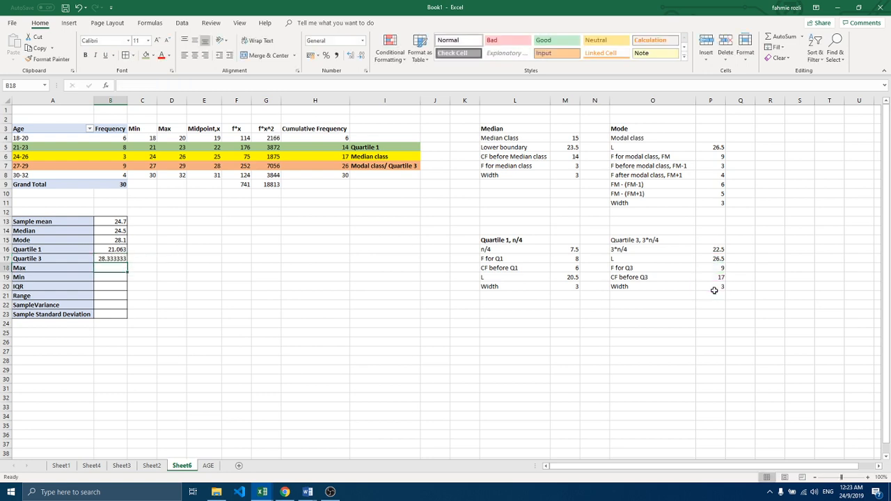
Step: Display the Quartile 3 result in B17 to three decimal places
{"action": "left_click", "coordinate": [121, 258]}
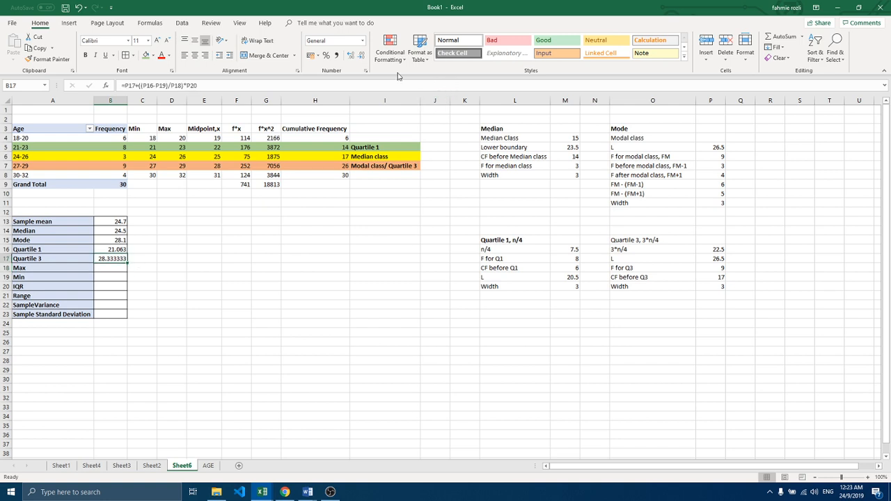
{"action": "left_click", "coordinate": [361, 55]}
{"action": "left_click", "coordinate": [360, 55]}
{"action": "left_click", "coordinate": [360, 55]}
{"action": "left_click", "coordinate": [361, 55]}
{"action": "left_click", "coordinate": [351, 57]}
Step: Enter the age extremes in the statistics table, with Max 32 in B18 and Min 18 in B19
{"action": "left_click", "coordinate": [102, 269]}
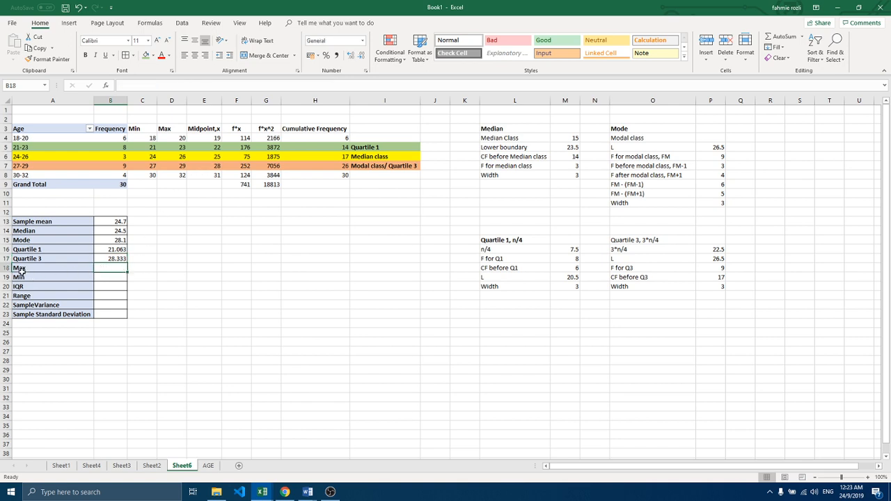
{"action": "type", "text": "32"}
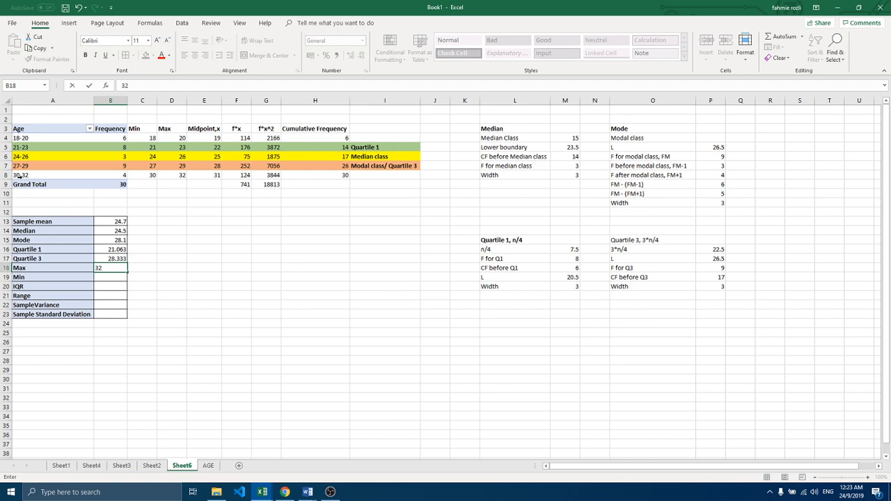
{"action": "left_click", "coordinate": [99, 279]}
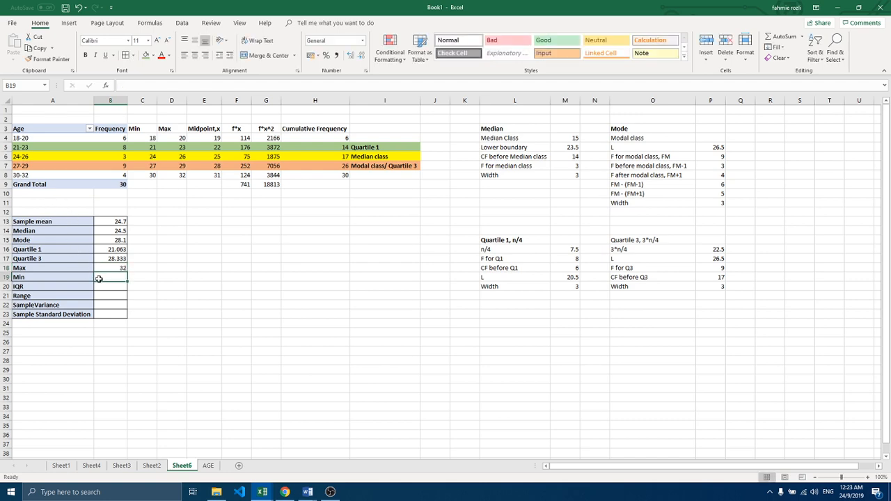
{"action": "type", "text": "18"}
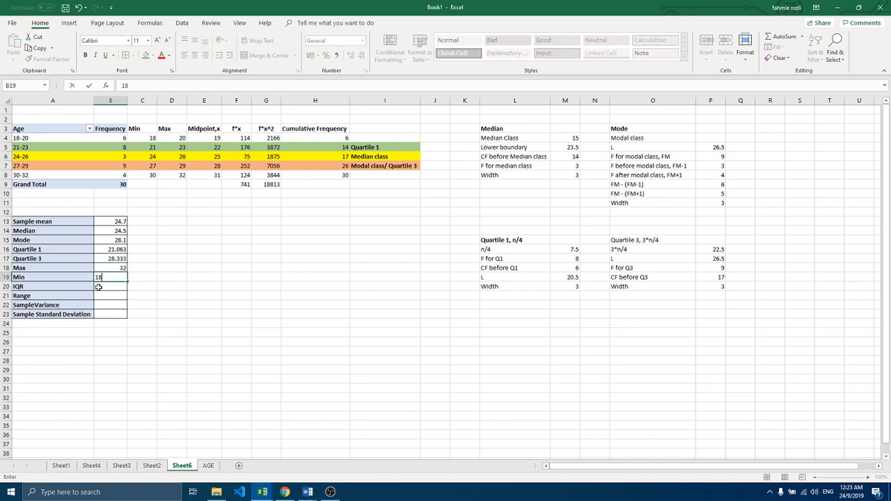
Step: Calculate the IQR in B20 as Quartile 3 minus Quartile 1 with the formula =B17-B16
{"action": "left_click", "coordinate": [99, 286]}
{"action": "type", "text": "="}
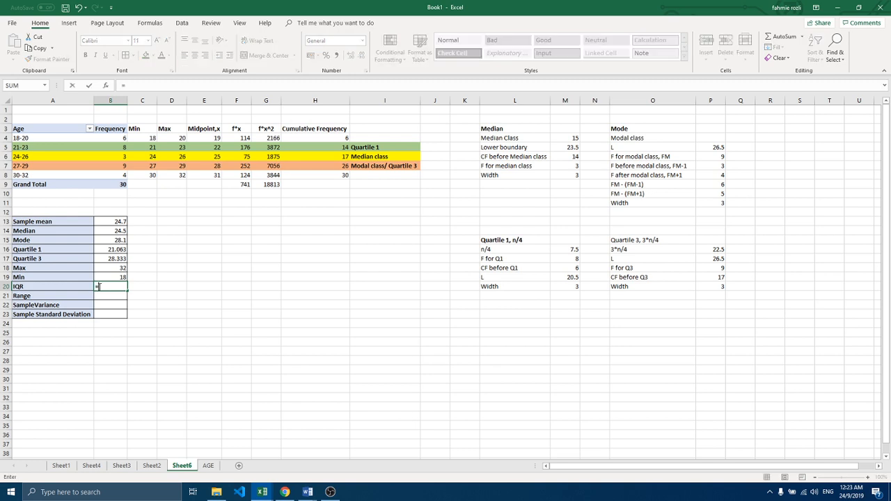
{"action": "left_click", "coordinate": [104, 261]}
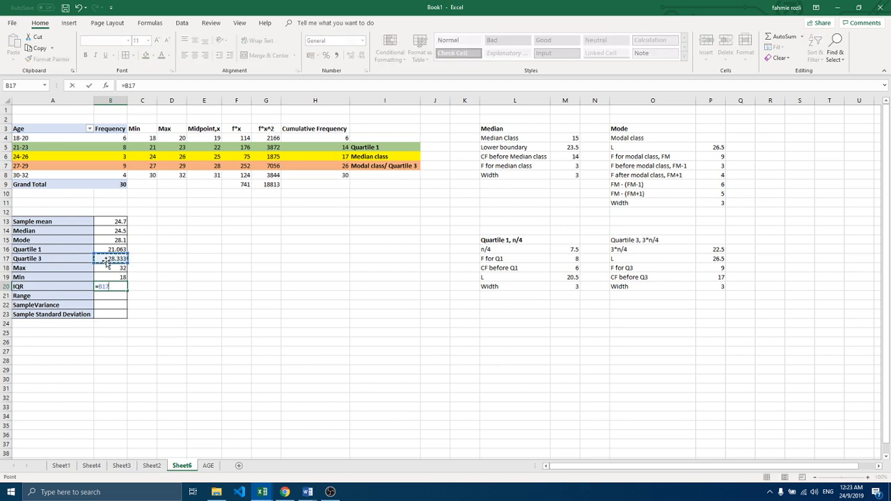
{"action": "type", "text": "-"}
{"action": "left_click", "coordinate": [115, 249]}
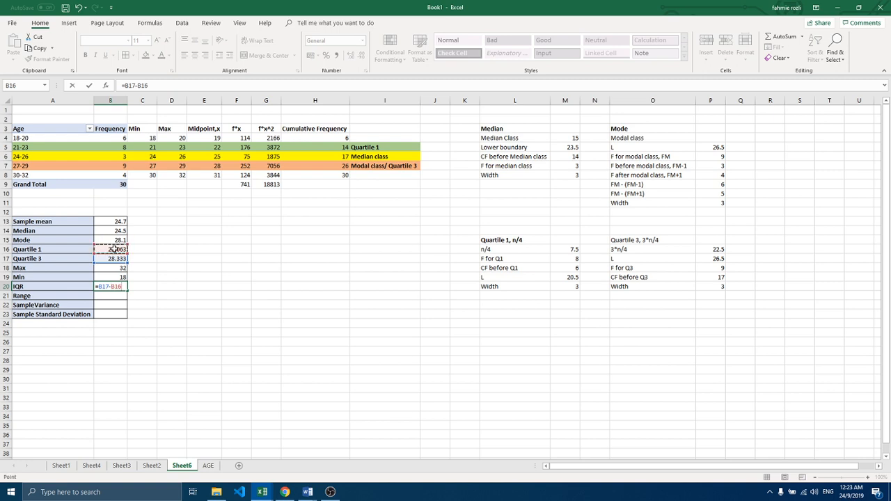
{"action": "key", "text": "Return"}
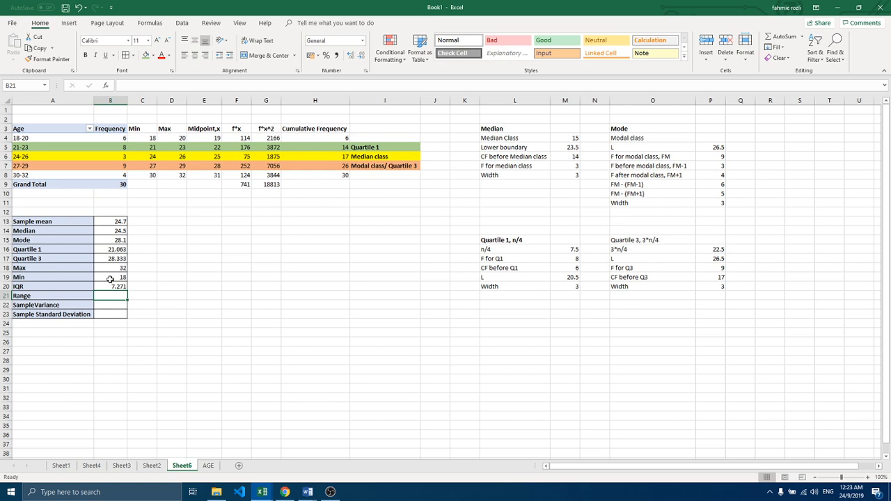
Step: Calculate the Range in B21 as Max minus Min with the formula =B18-B19
{"action": "type", "text": "="}
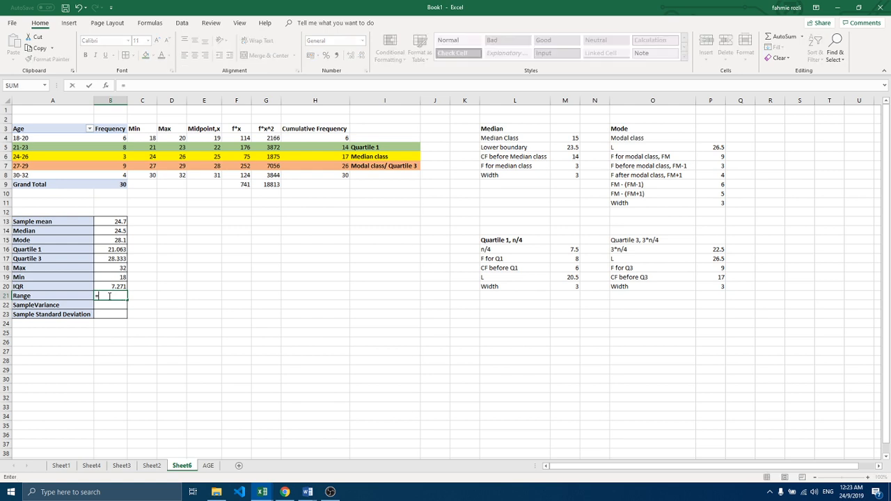
{"action": "left_click", "coordinate": [103, 271]}
{"action": "type", "text": "-"}
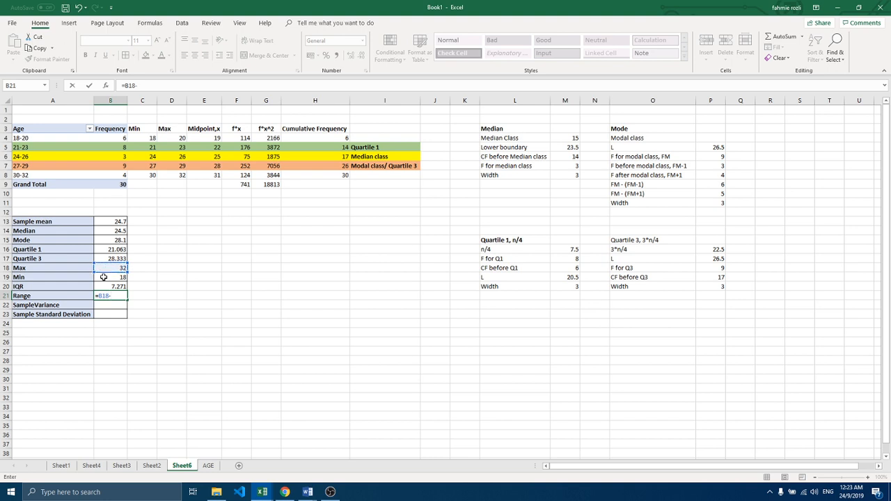
{"action": "left_click", "coordinate": [105, 277]}
{"action": "key", "text": "Return"}
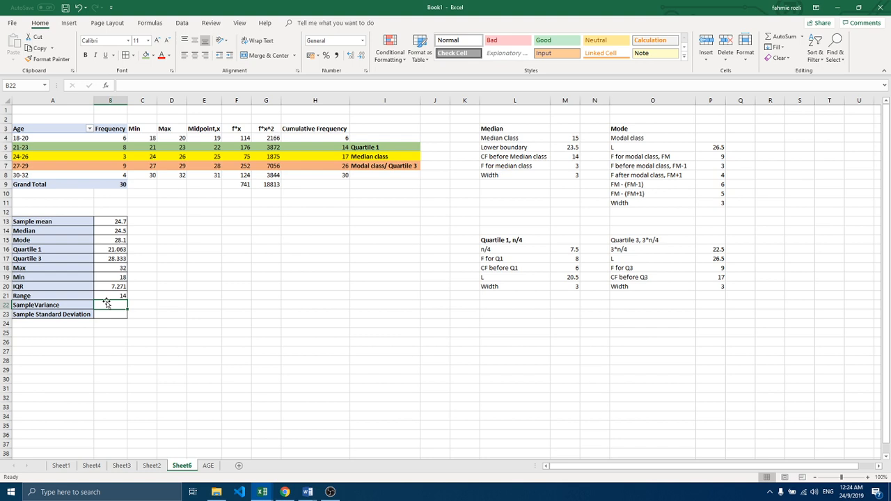
Step: Try to enter the sample variance formula =G9/30-1) in B22, based on the f*x^2 total
{"action": "type", "text": "="}
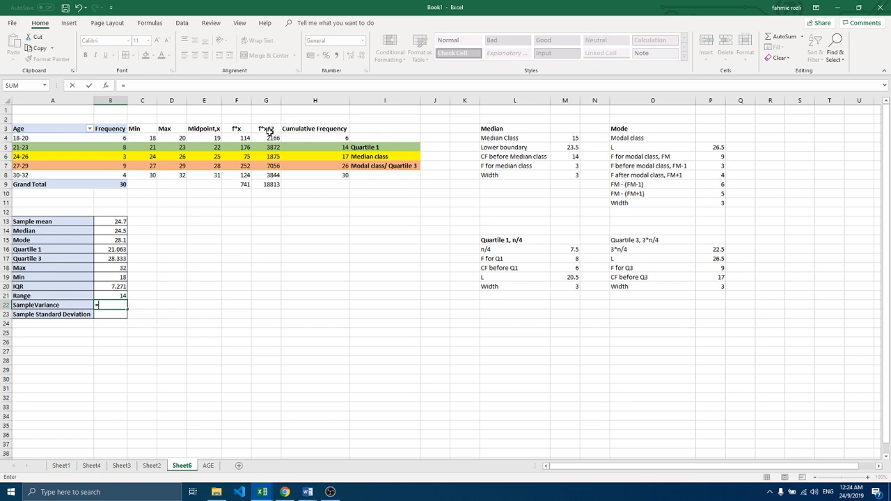
{"action": "left_click", "coordinate": [266, 186]}
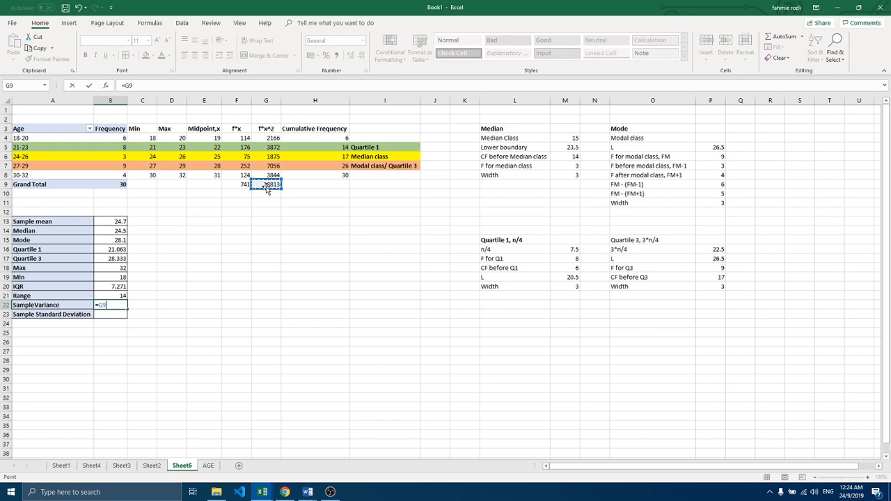
{"action": "type", "text": "/"}
{"action": "type", "text": "30"}
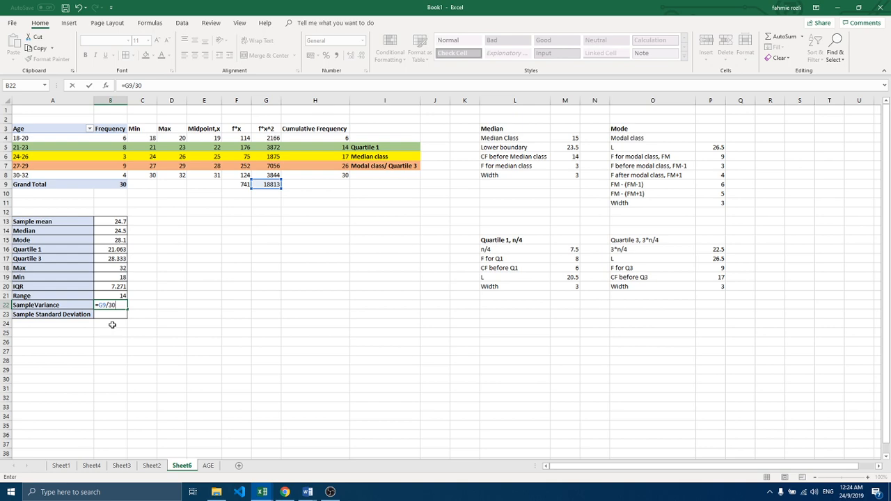
{"action": "type", "text": "-1)"}
{"action": "key", "text": "Return"}
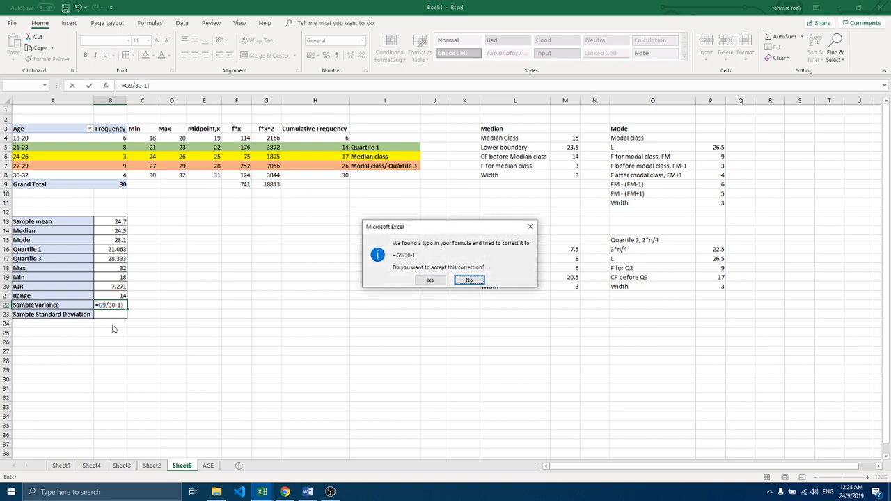
{"action": "key", "text": "Return"}
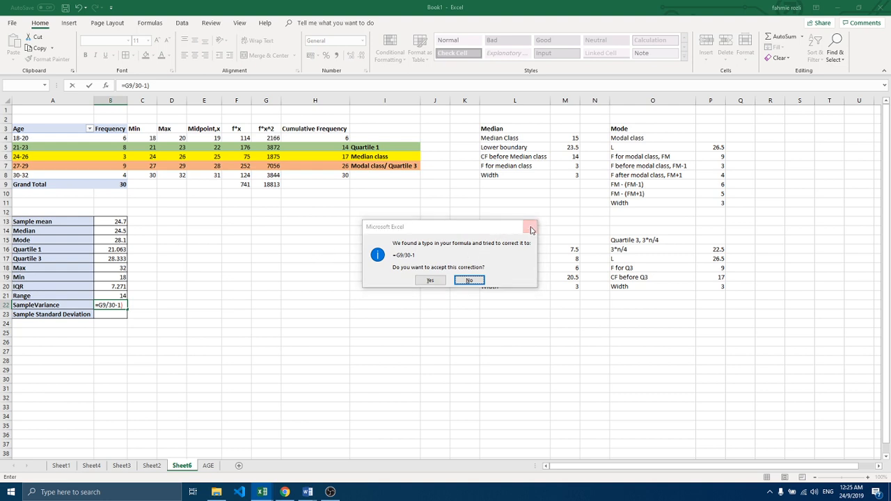
{"action": "left_click", "coordinate": [558, 211]}
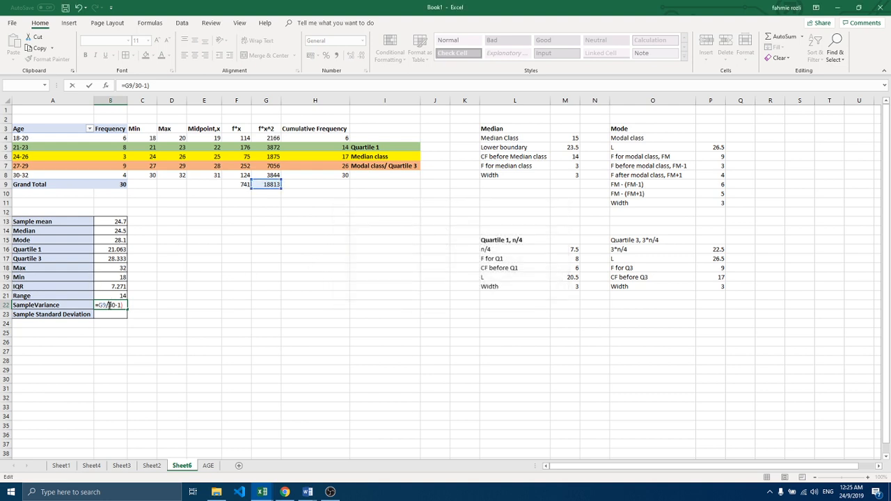
Step: Rework the sample variance formula in B22 to =(G9/29)-B13^2, subtracting the squared sample mean
{"action": "left_click", "coordinate": [109, 305]}
{"action": "type", "text": "("}
{"action": "key", "text": "BackSpace"}
{"action": "key", "text": "BackSpace"}
{"action": "key", "text": "BackSpace"}
{"action": "key", "text": "BackSpace"}
{"action": "key", "text": "BackSpace"}
{"action": "key", "text": "BackSpace"}
{"action": "type", "text": "2"}
{"action": "left_click", "coordinate": [98, 307]}
{"action": "type", "text": "("}
{"action": "left_click", "coordinate": [116, 221]}
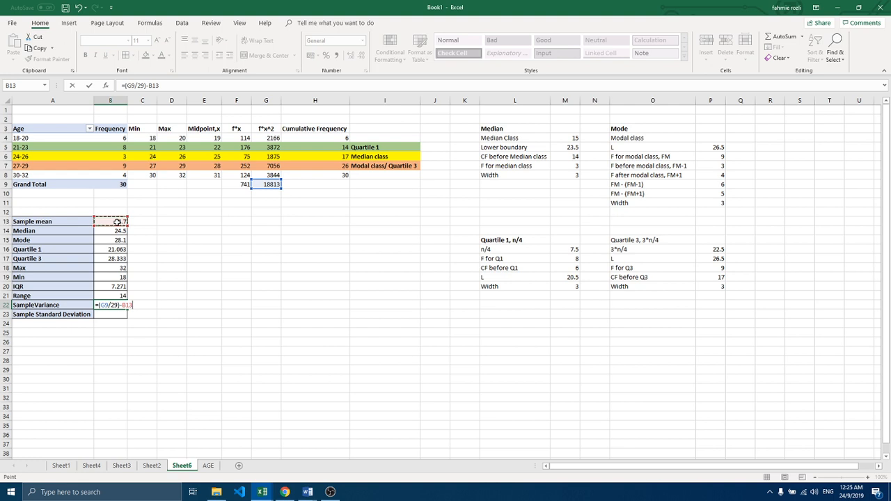
{"action": "type", "text": "^2"}
{"action": "key", "text": "Return"}
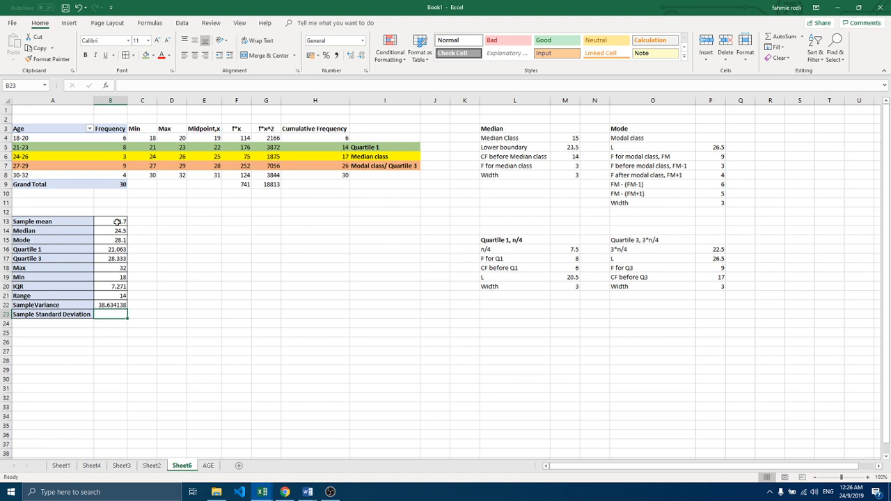
Step: Enclose the squared mean in parentheses so the B22 formula reads =(G9/29)-(B13^2)
{"action": "double_click", "coordinate": [103, 305]}
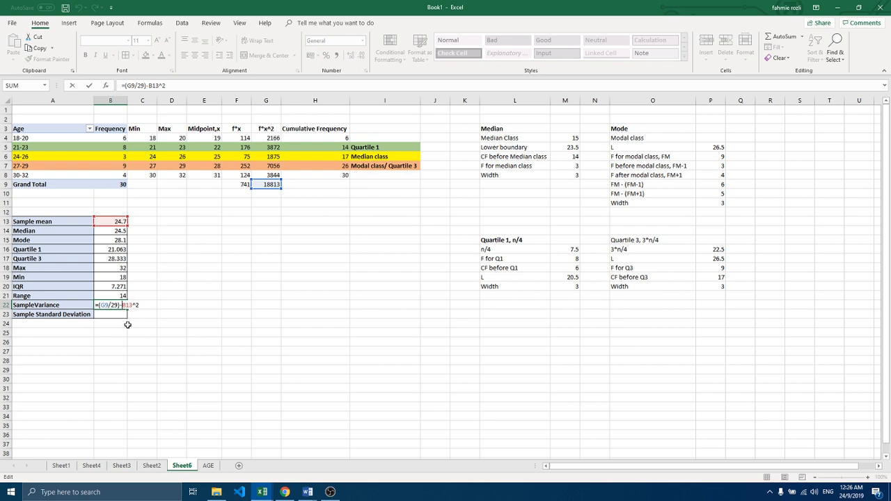
{"action": "type", "text": "("}
{"action": "type", "text": ")"}
{"action": "key", "text": "Return"}
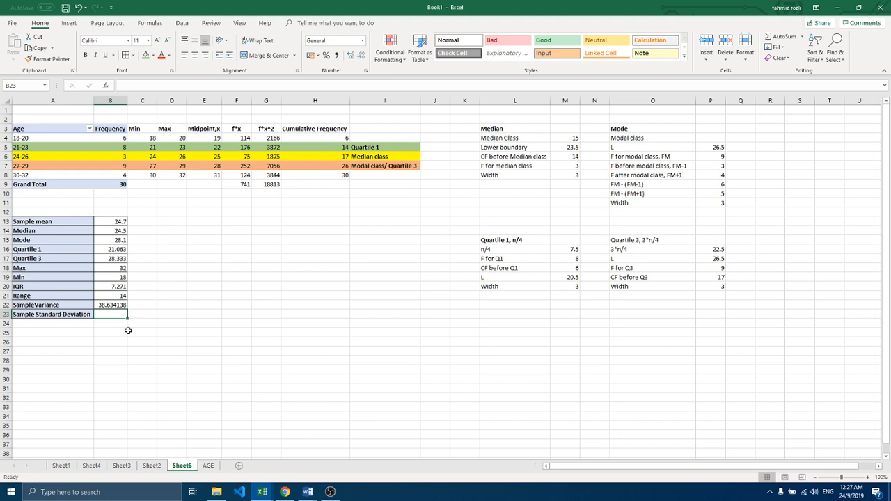
Step: Display the sample variance in B22 to three decimal places
{"action": "left_click", "coordinate": [119, 306]}
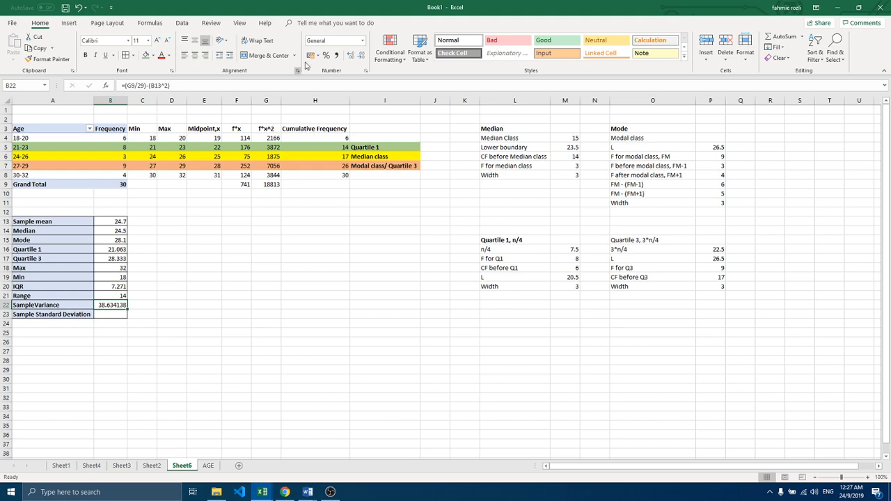
{"action": "left_click", "coordinate": [360, 56]}
{"action": "left_click", "coordinate": [359, 55]}
{"action": "left_click", "coordinate": [358, 55]}
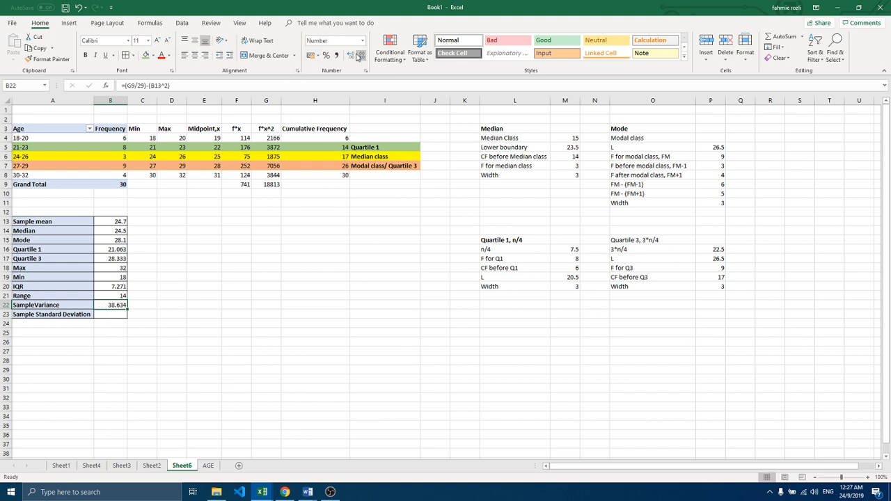
Step: Calculate the sample standard deviation in B23 as the square root of the variance with =SQRT(B22)
{"action": "left_click", "coordinate": [111, 316]}
{"action": "type", "text": "="}
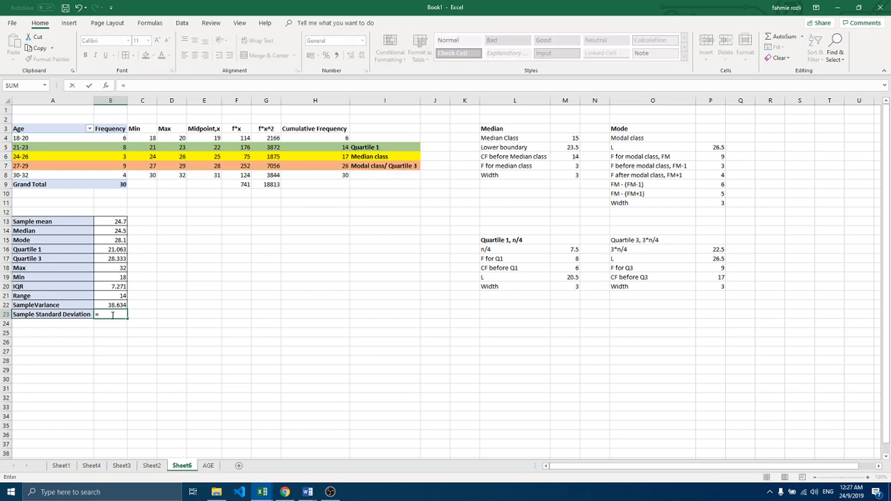
{"action": "type", "text": "sqrt"}
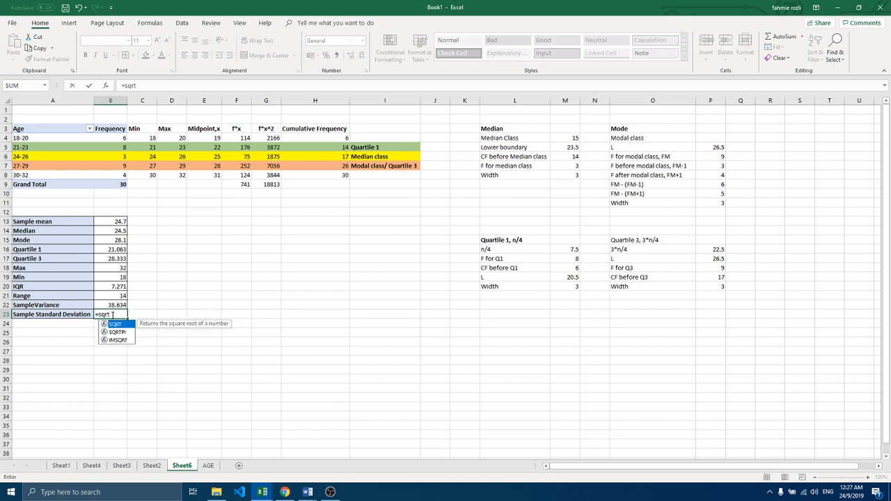
{"action": "double_click", "coordinate": [116, 324]}
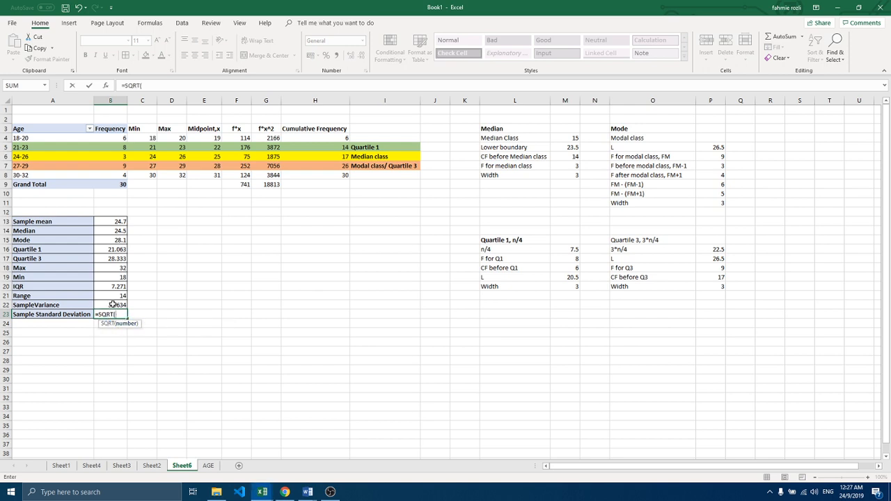
{"action": "left_click", "coordinate": [112, 304]}
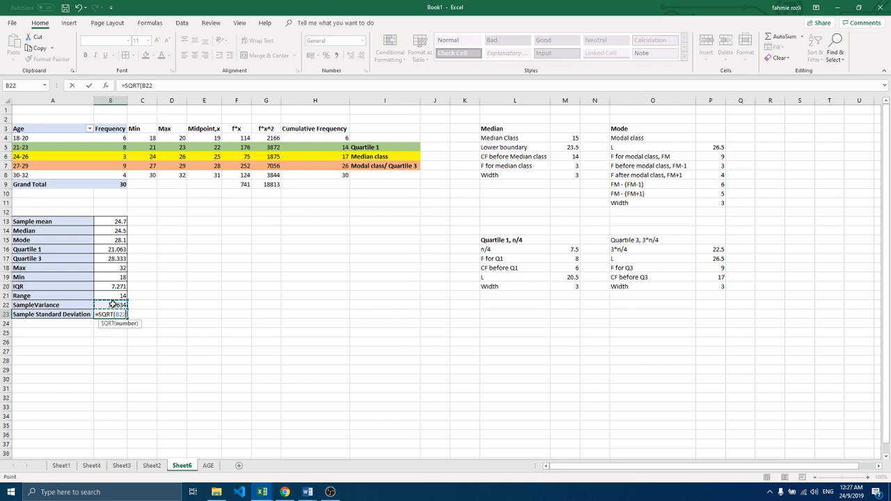
{"action": "key", "text": "Return"}
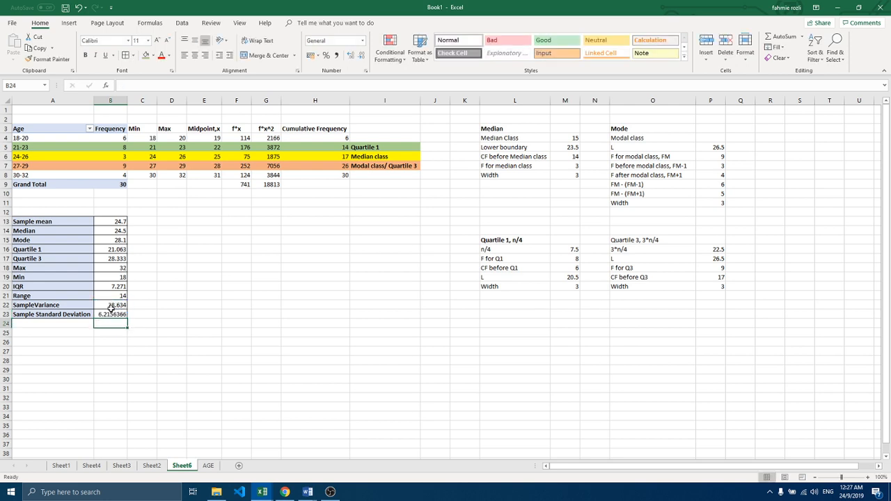
Step: Display the sample standard deviation in B23 to three decimal places
{"action": "left_click", "coordinate": [109, 315]}
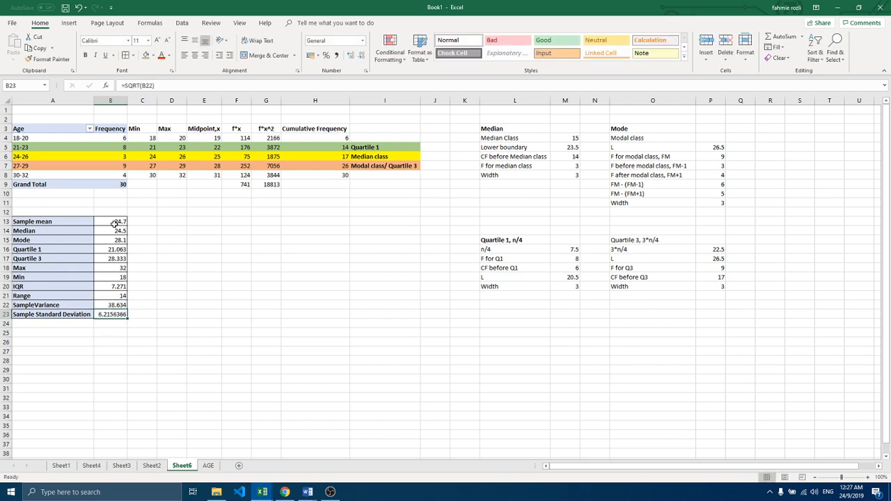
{"action": "left_click", "coordinate": [360, 55]}
{"action": "left_click", "coordinate": [360, 56]}
{"action": "left_click", "coordinate": [361, 55]}
{"action": "left_click", "coordinate": [360, 56]}
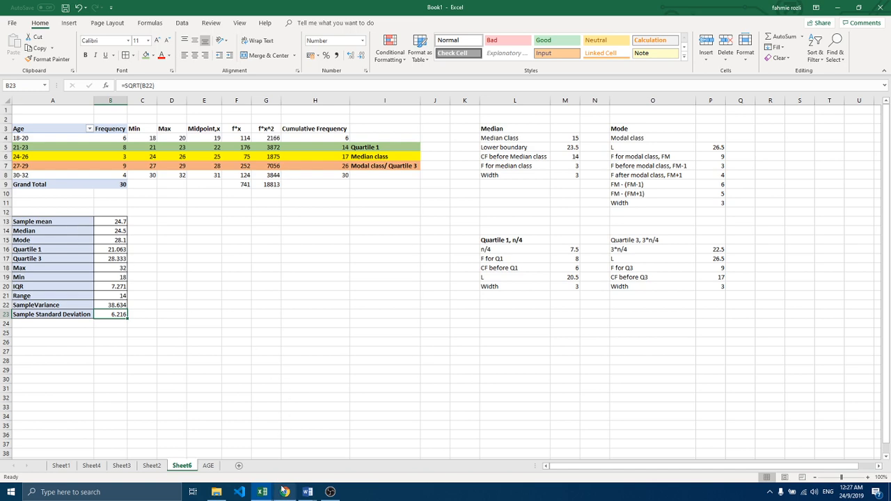
Step: Switch to the assignment document IND ASS BS1213 AUG DEC 2019 in Word and copy its Variation of Money Spent On A Cup Of Bubble Tea table
{"action": "left_click", "coordinate": [311, 493]}
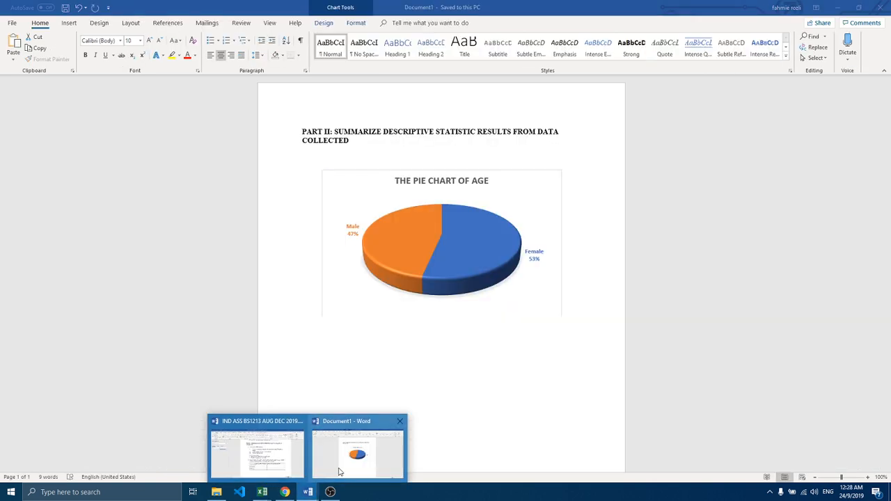
{"action": "left_click", "coordinate": [340, 472]}
{"action": "mouse_move", "coordinate": [309, 492]}
{"action": "left_click", "coordinate": [272, 462]}
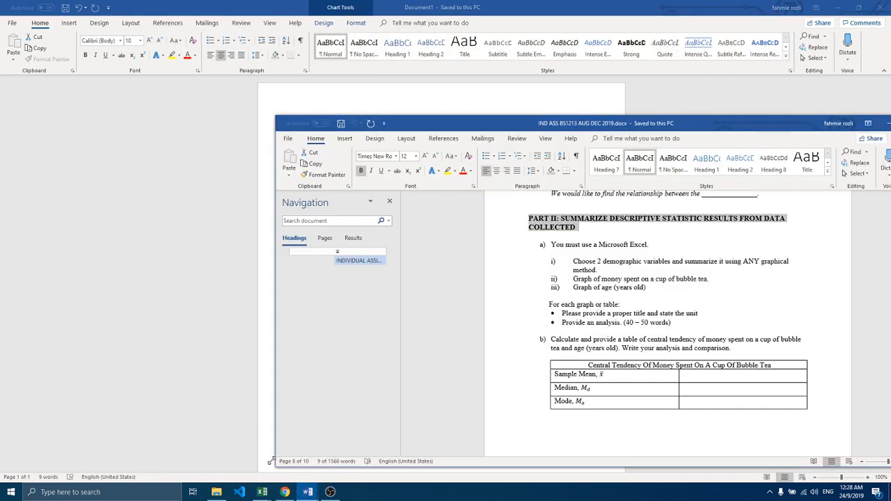
{"action": "scroll", "coordinate": [615, 369], "scroll_direction": "down", "scroll_amount": 8}
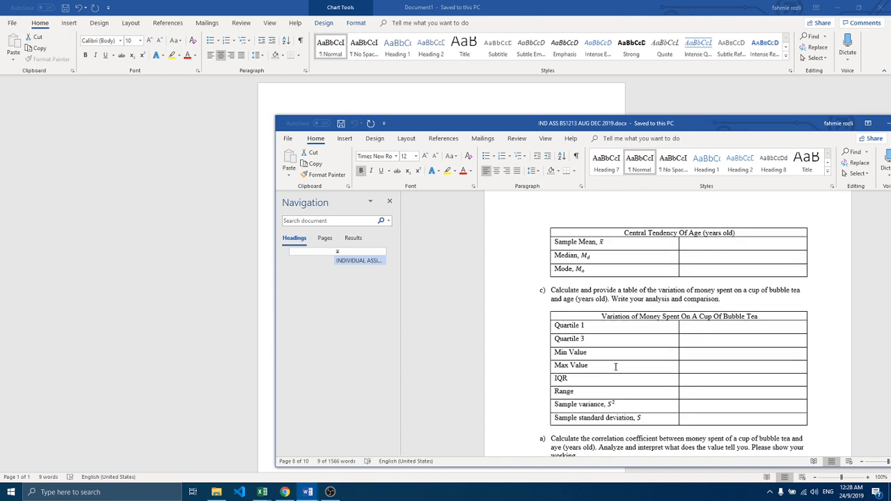
{"action": "scroll", "coordinate": [615, 366], "scroll_direction": "down", "scroll_amount": 1}
{"action": "left_click", "coordinate": [546, 287]}
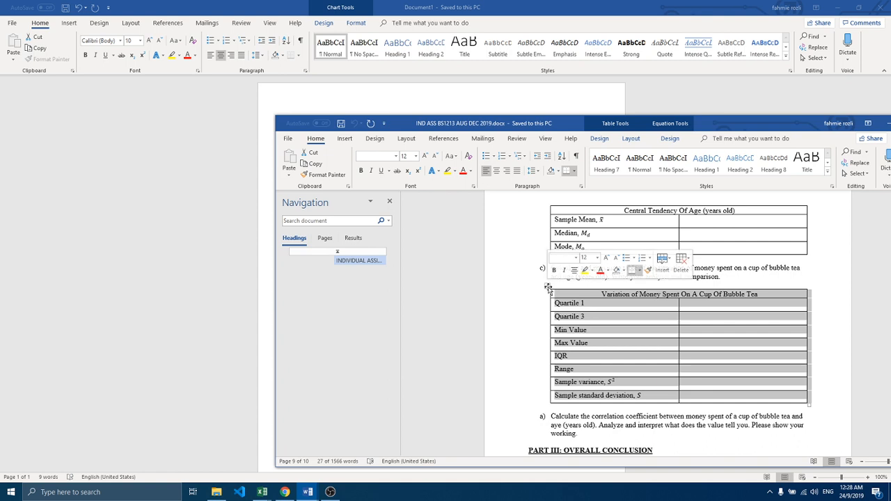
{"action": "right_click", "coordinate": [548, 287]}
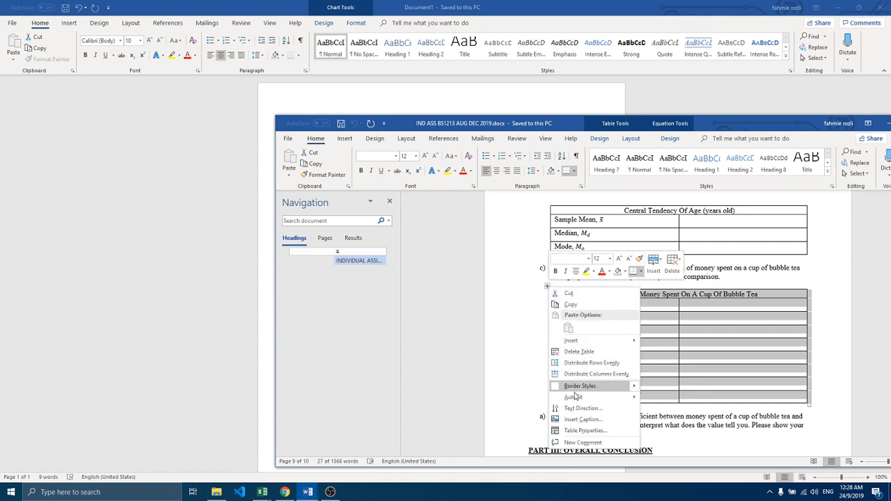
{"action": "left_click", "coordinate": [570, 304]}
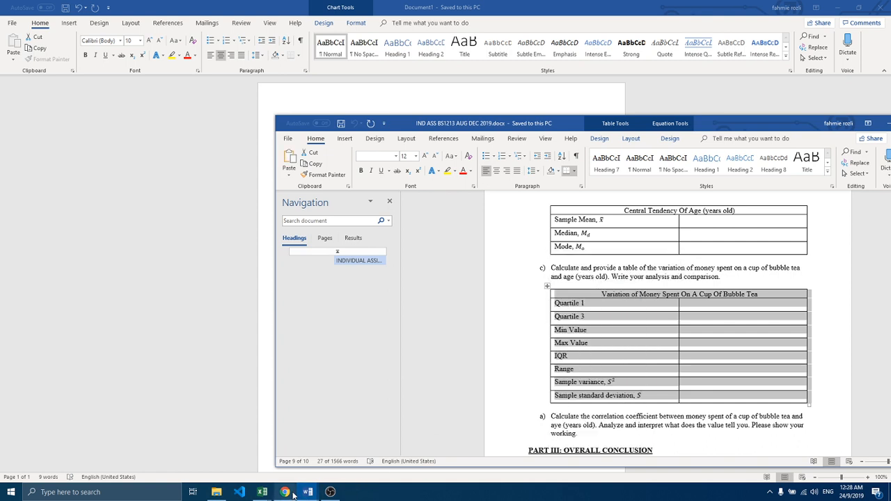
Step: Paste the copied table below the pie chart in Document1 and change its heading to Variation of Age
{"action": "mouse_move", "coordinate": [307, 491]}
{"action": "left_click", "coordinate": [326, 471]}
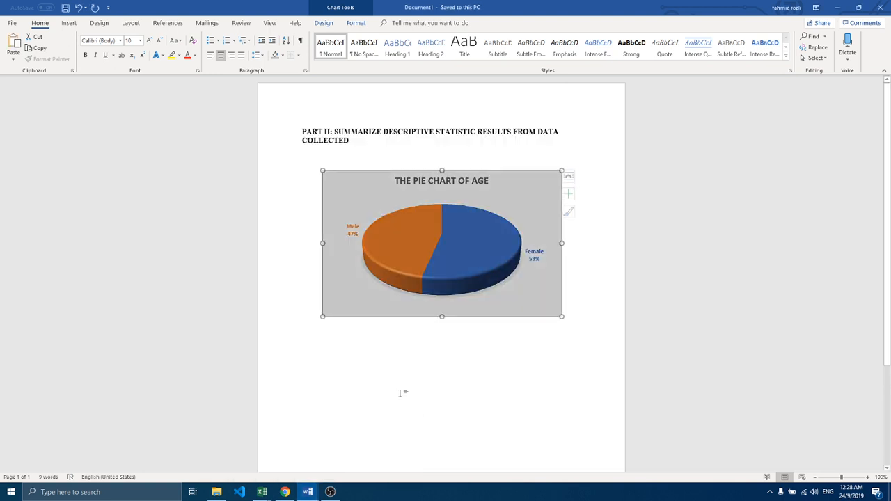
{"action": "left_click", "coordinate": [575, 317]}
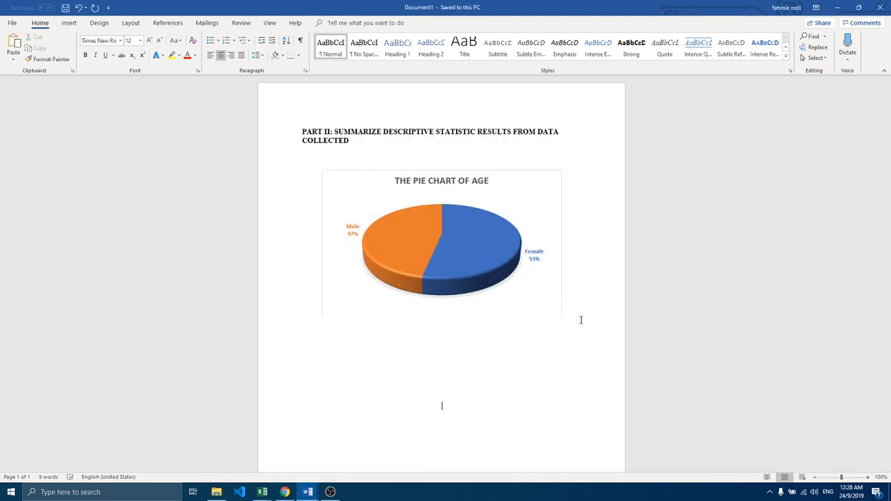
{"action": "key", "text": "ctrl+v"}
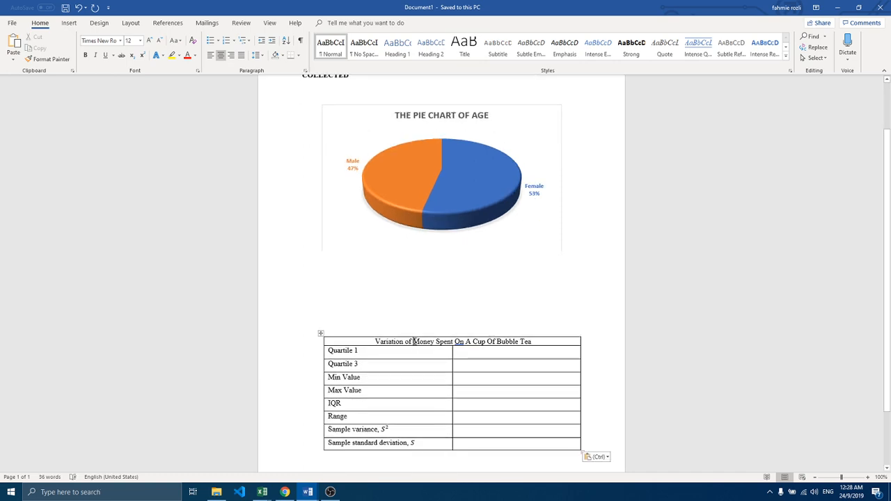
{"action": "mouse_move", "coordinate": [414, 341]}
{"action": "left_mouse_down"}
{"action": "mouse_move", "coordinate": [535, 341]}
{"action": "mouse_move", "coordinate": [414, 343]}
{"action": "mouse_move", "coordinate": [421, 346]}
{"action": "left_mouse_up"}
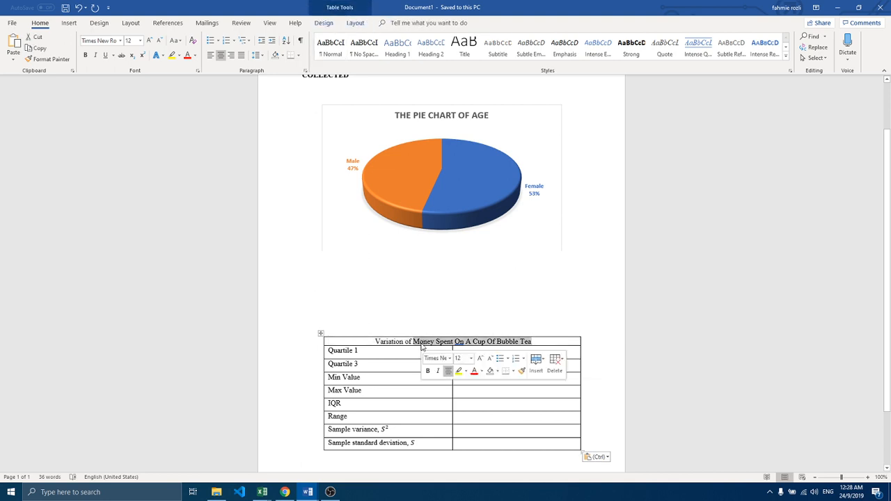
{"action": "type", "text": "Age"}
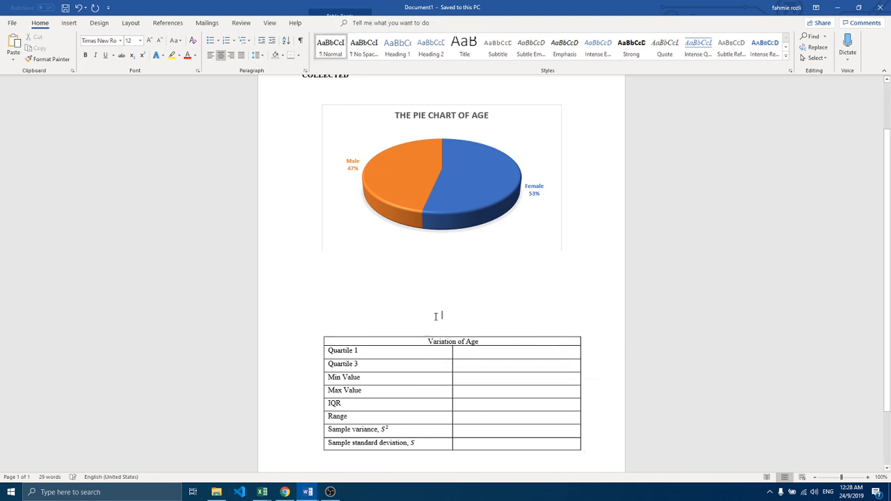
Step: Switch to Book1 in Excel, insert a 2-D clustered column chart from the age frequencies in A4:B8 and enlarge it
{"action": "left_click", "coordinate": [264, 492]}
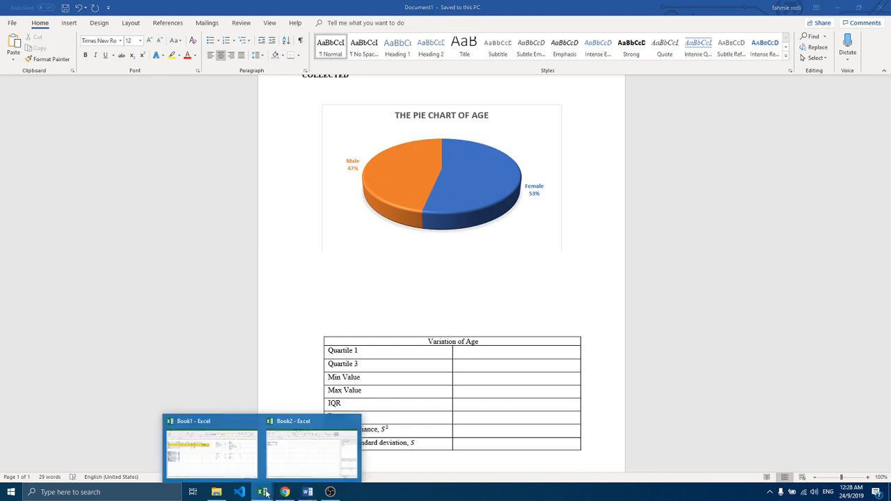
{"action": "left_click", "coordinate": [248, 469]}
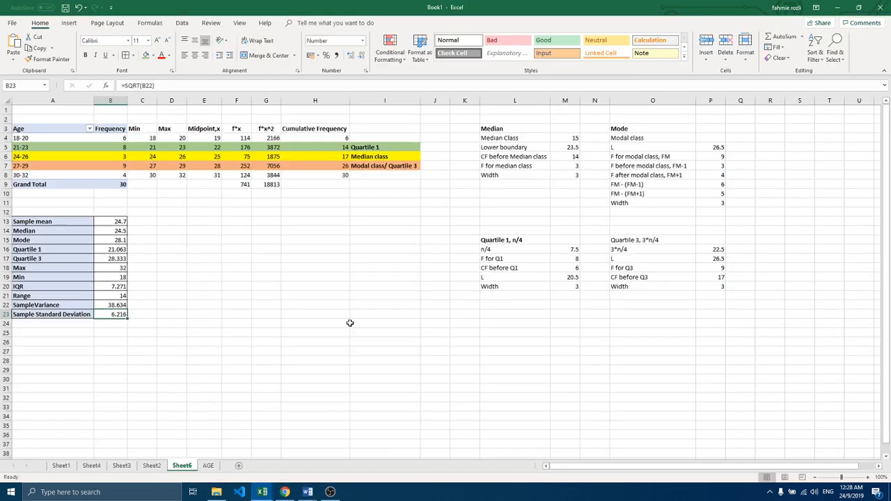
{"action": "left_click", "coordinate": [314, 286]}
{"action": "left_click", "coordinate": [26, 137]}
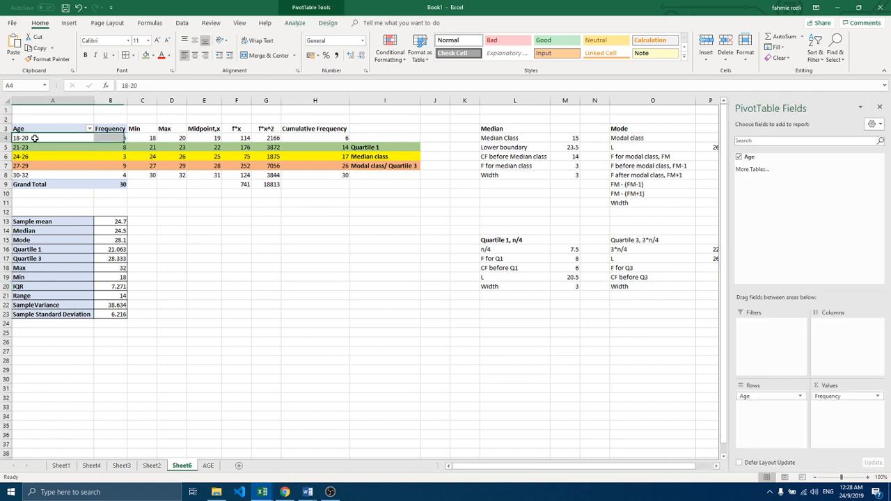
{"action": "left_click_drag", "start_coordinate": [27, 137], "coordinate": [110, 175]}
{"action": "left_click", "coordinate": [69, 24]}
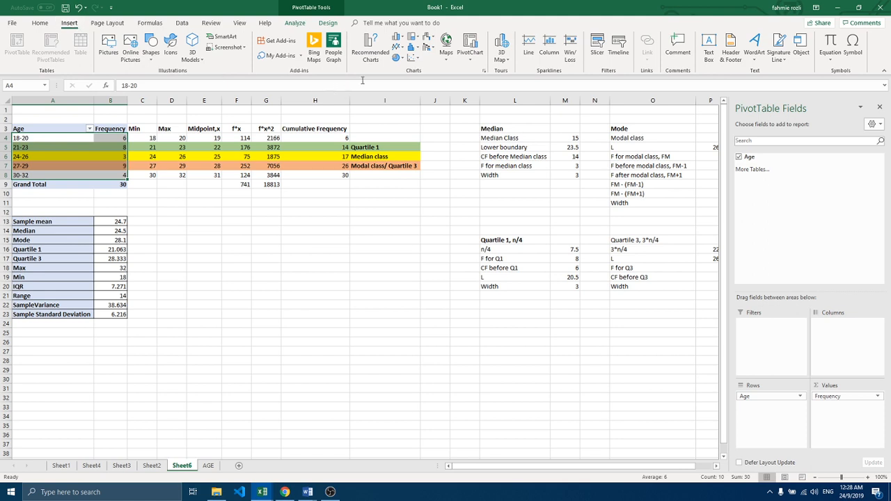
{"action": "left_click", "coordinate": [398, 38]}
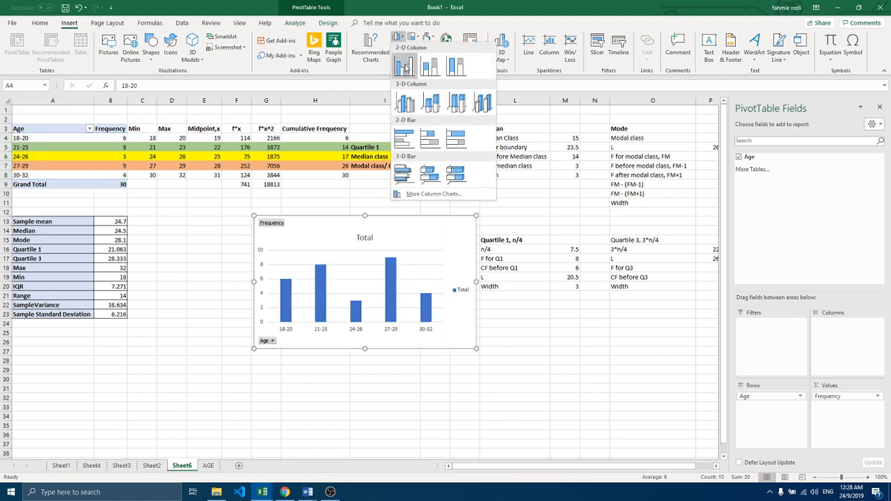
{"action": "left_click", "coordinate": [405, 67]}
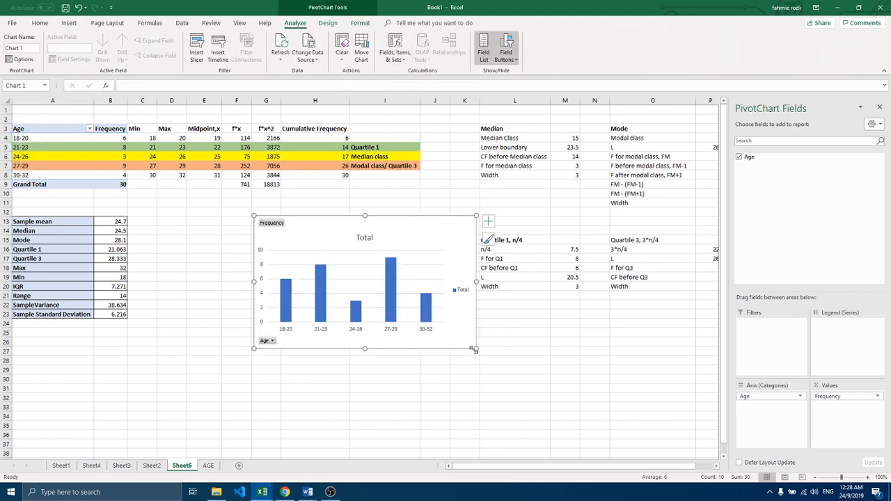
{"action": "left_click_drag", "start_coordinate": [474, 350], "coordinate": [528, 392]}
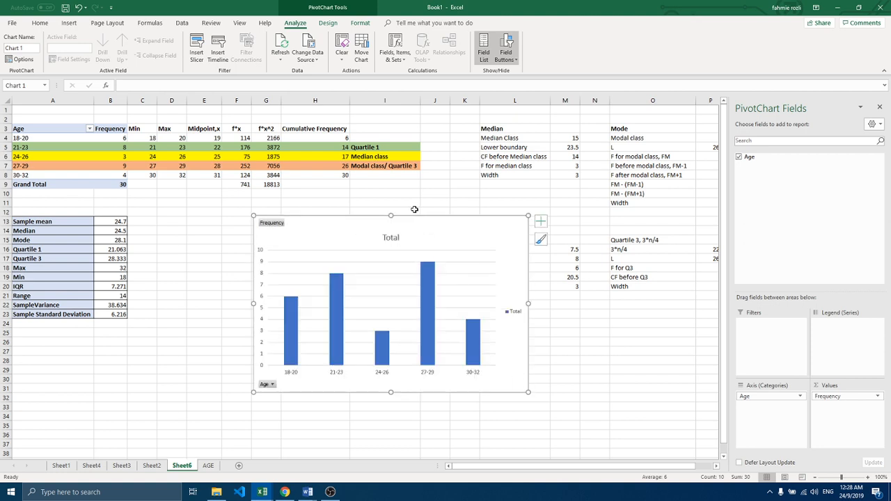
Step: Change the column chart's title to The Bar Graph of Age
{"action": "double_click", "coordinate": [390, 238]}
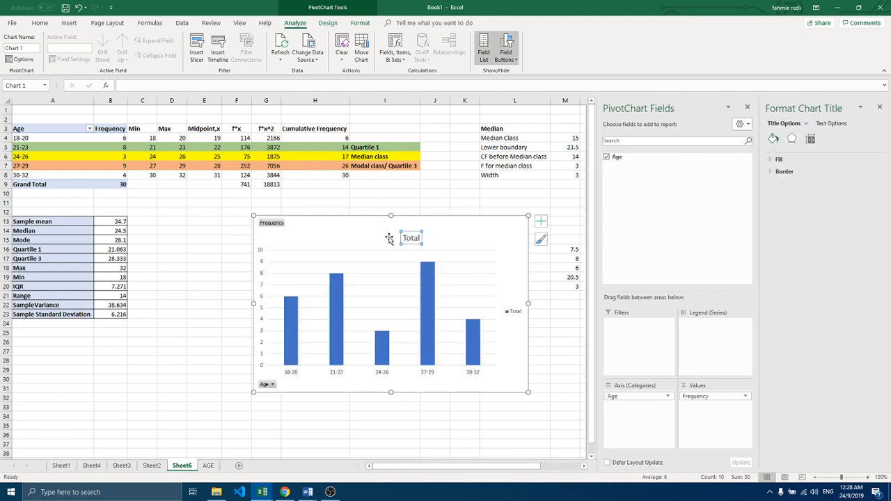
{"action": "left_click", "coordinate": [389, 238]}
{"action": "left_click", "coordinate": [414, 236]}
{"action": "left_click_drag", "start_coordinate": [414, 234], "coordinate": [390, 237]}
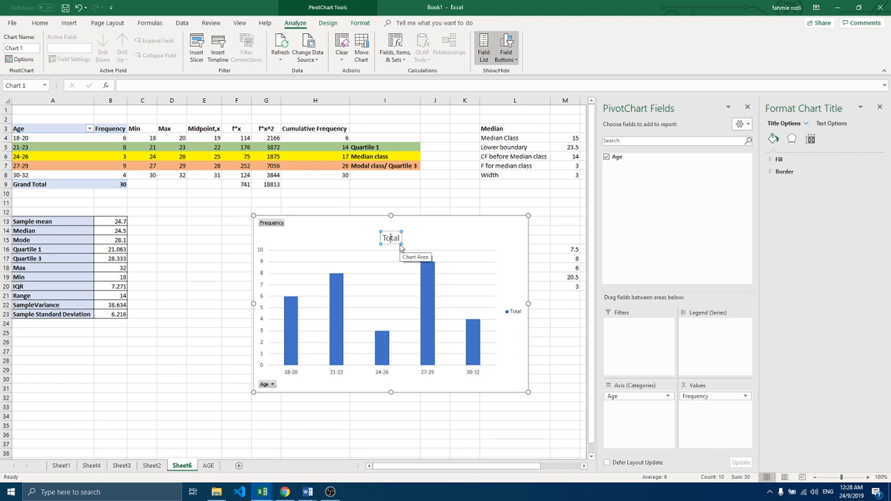
{"action": "key", "text": "BackSpace"}
{"action": "key", "text": "BackSpace"}
{"action": "key", "text": "BackSpace"}
{"action": "key", "text": "BackSpace"}
{"action": "key", "text": "BackSpace"}
{"action": "type", "text": "The Bar Gra"}
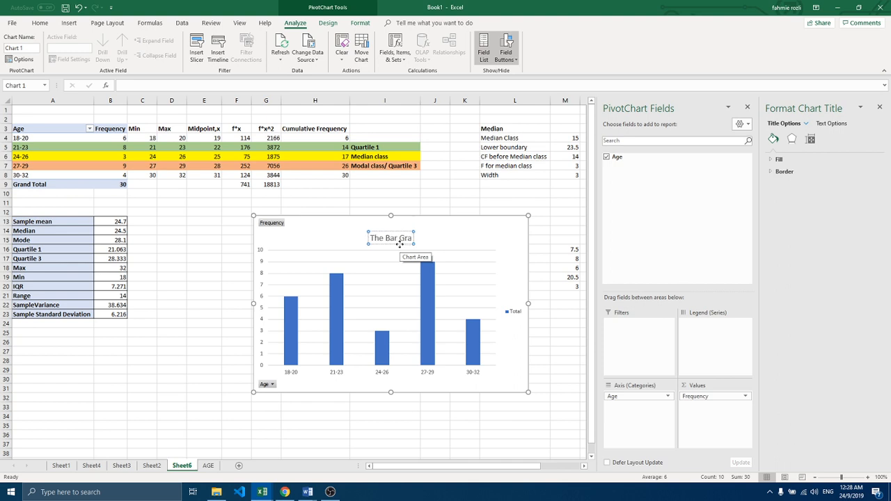
{"action": "type", "text": "ph of"}
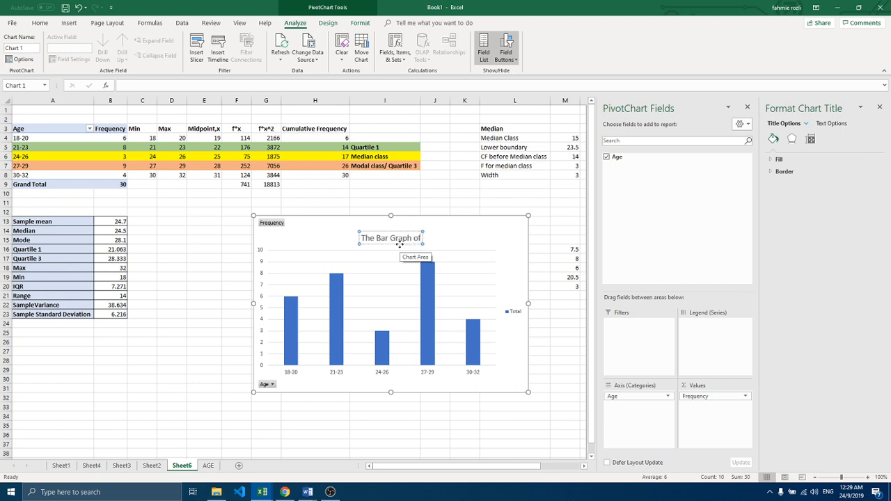
{"action": "type", "text": " Age"}
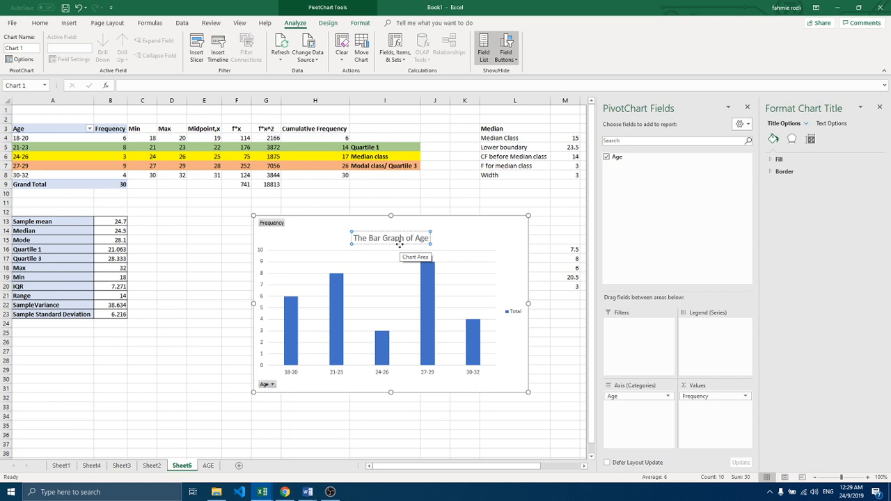
Step: Move the chart title sideways so it sits centred above the columns
{"action": "left_click", "coordinate": [459, 227]}
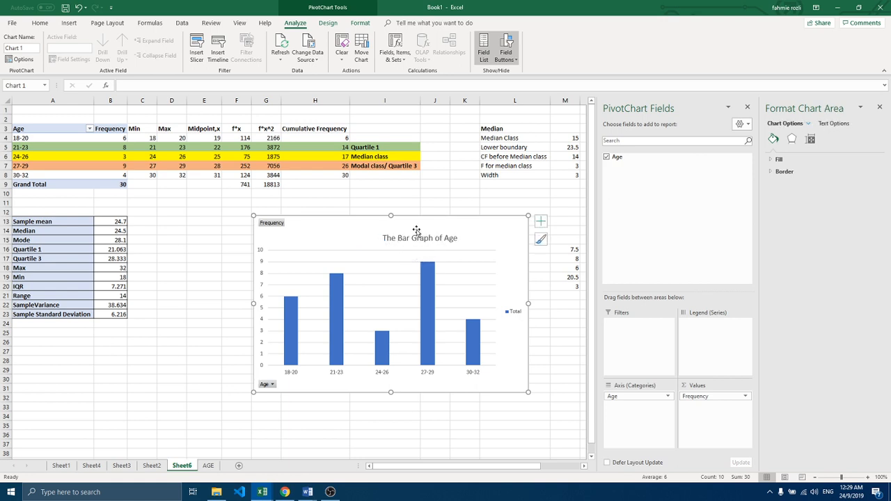
{"action": "left_click", "coordinate": [394, 235]}
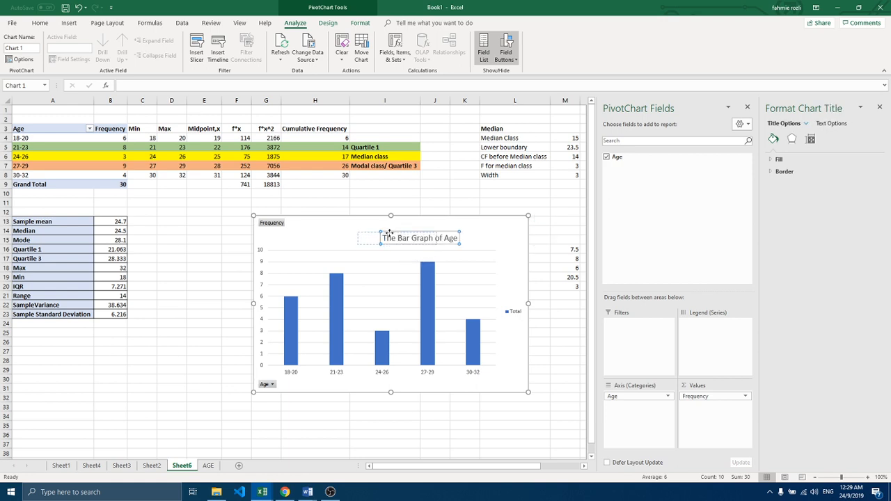
{"action": "left_click", "coordinate": [424, 225]}
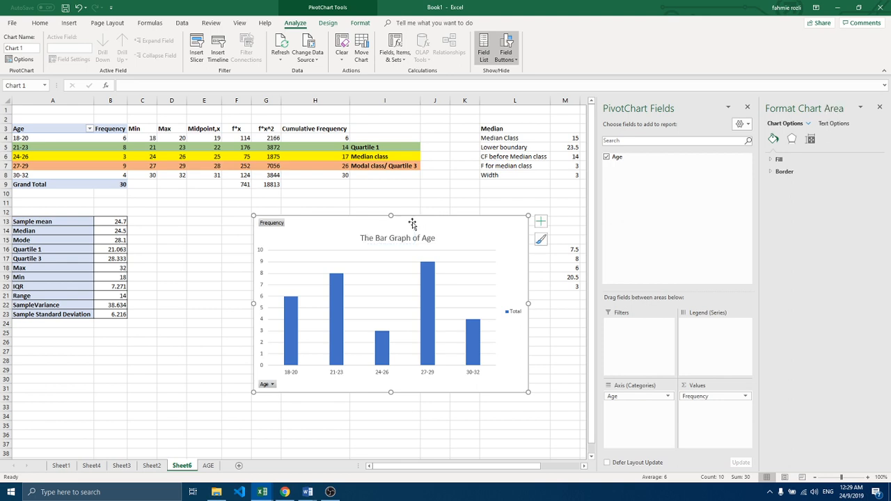
Step: Add a primary horizontal axis title to the chart reading Age Classes
{"action": "left_click", "coordinate": [327, 23]}
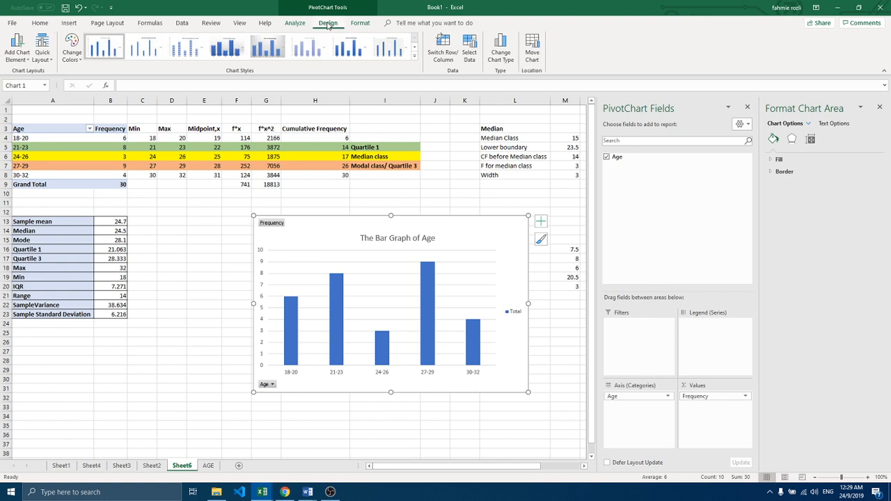
{"action": "left_click", "coordinate": [21, 58]}
{"action": "mouse_move", "coordinate": [25, 85]}
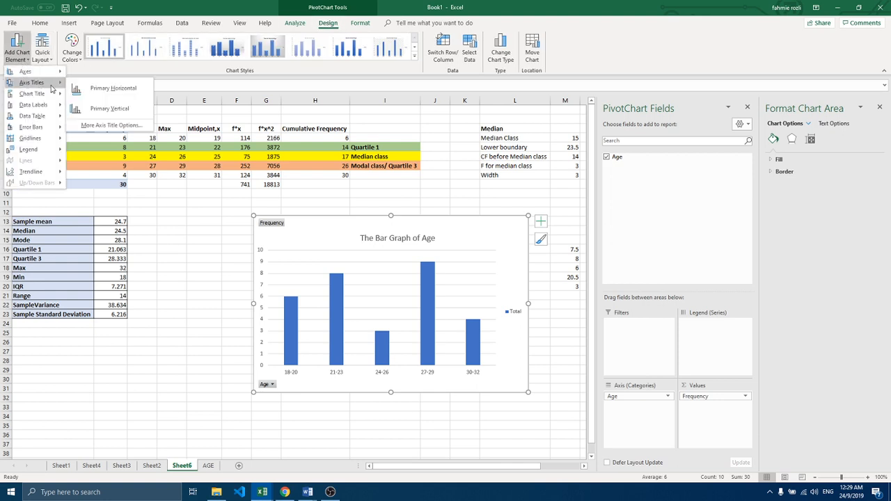
{"action": "left_click", "coordinate": [94, 97]}
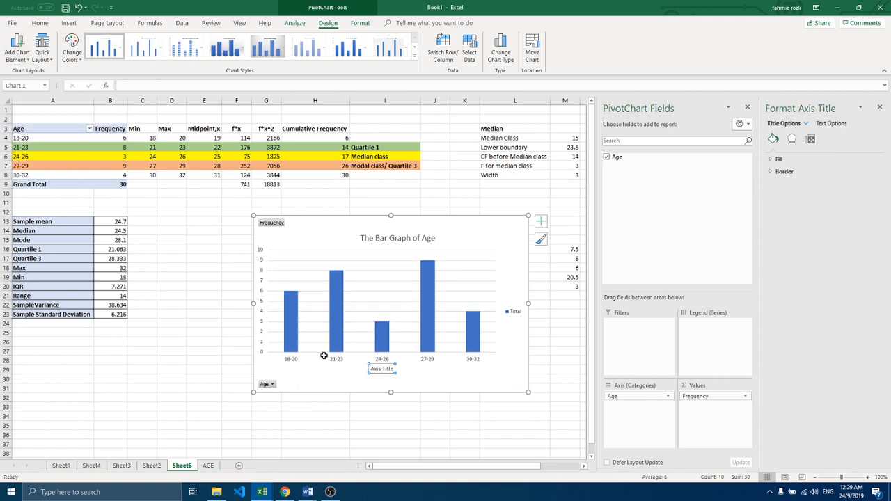
{"action": "triple_click", "coordinate": [380, 368]}
{"action": "type", "text": "Age C"}
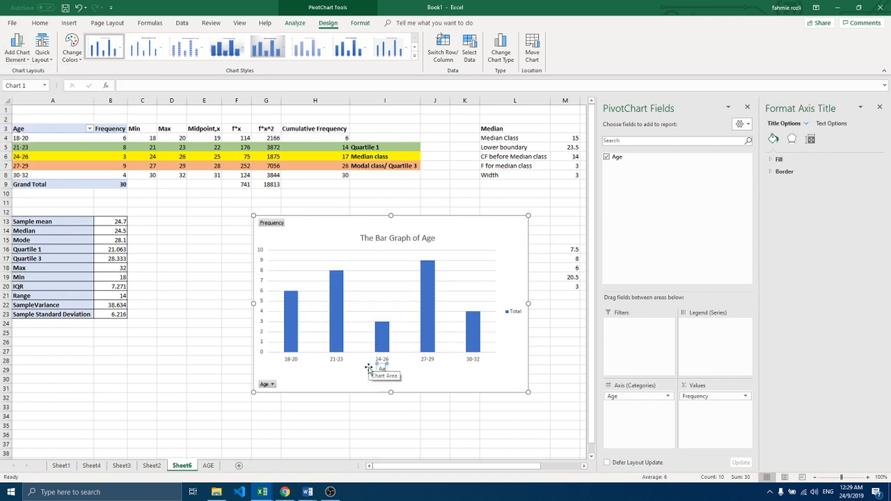
{"action": "type", "text": "lasses"}
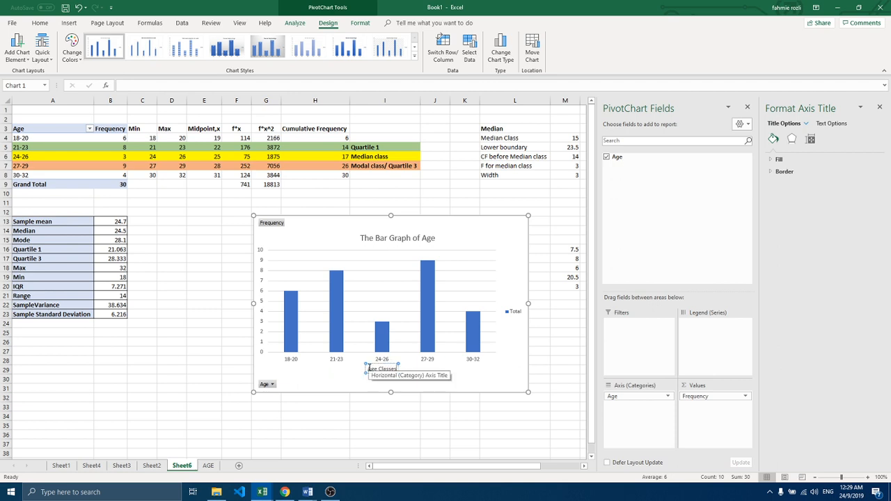
Step: Add a primary vertical axis title to the chart reading Frequency
{"action": "left_click", "coordinate": [18, 54]}
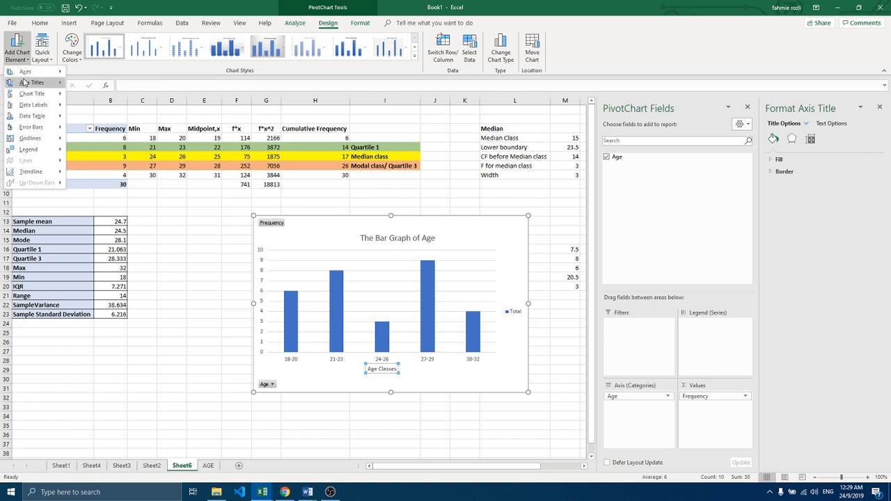
{"action": "mouse_move", "coordinate": [24, 82]}
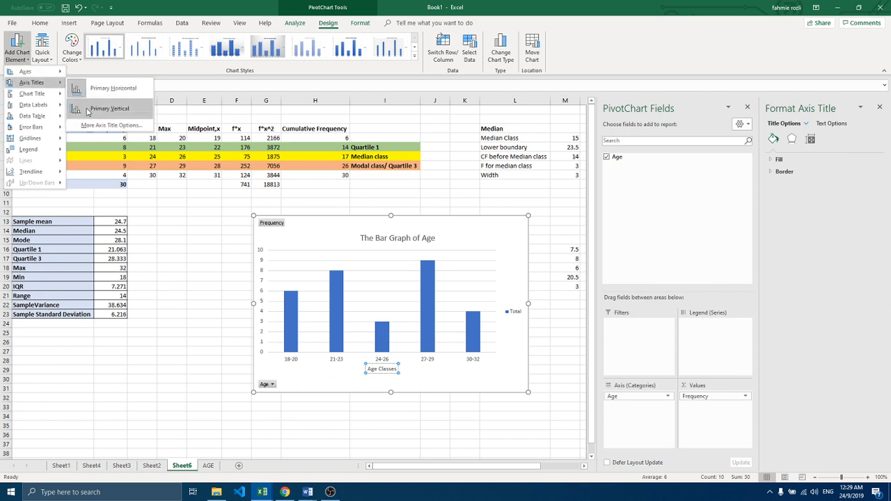
{"action": "left_click", "coordinate": [87, 109]}
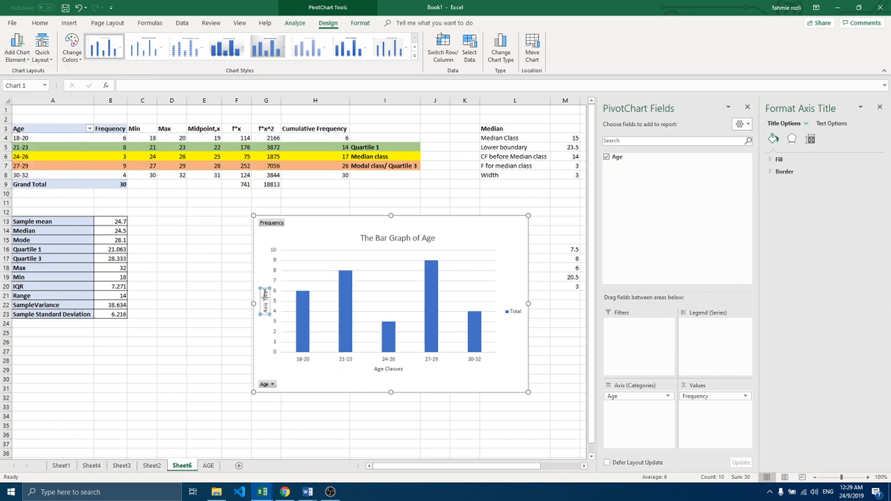
{"action": "left_click_drag", "start_coordinate": [265, 290], "coordinate": [266, 314]}
{"action": "key", "text": "BackSpace"}
{"action": "type", "text": "Frequency"}
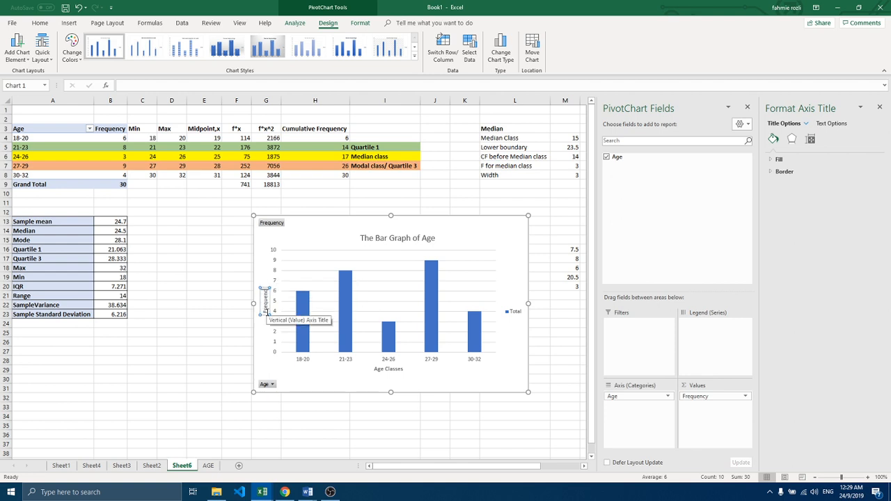
{"action": "left_click", "coordinate": [327, 415]}
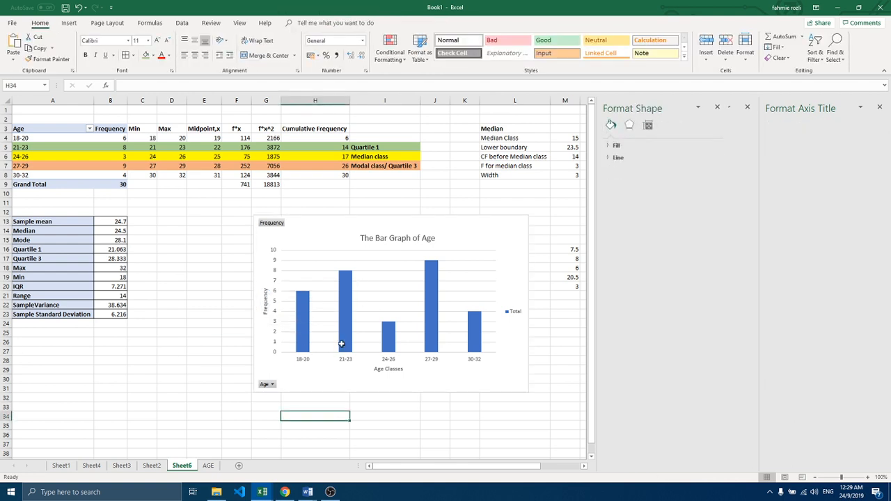
Step: Apply the chart style with wide, light blue gradient columns and uppercase axis titles to the bar graph
{"action": "left_click", "coordinate": [337, 253]}
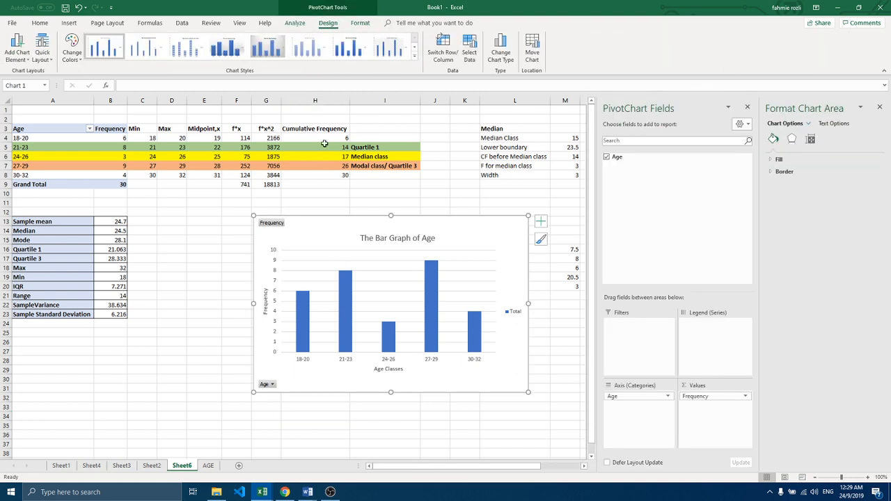
{"action": "left_click", "coordinate": [384, 47]}
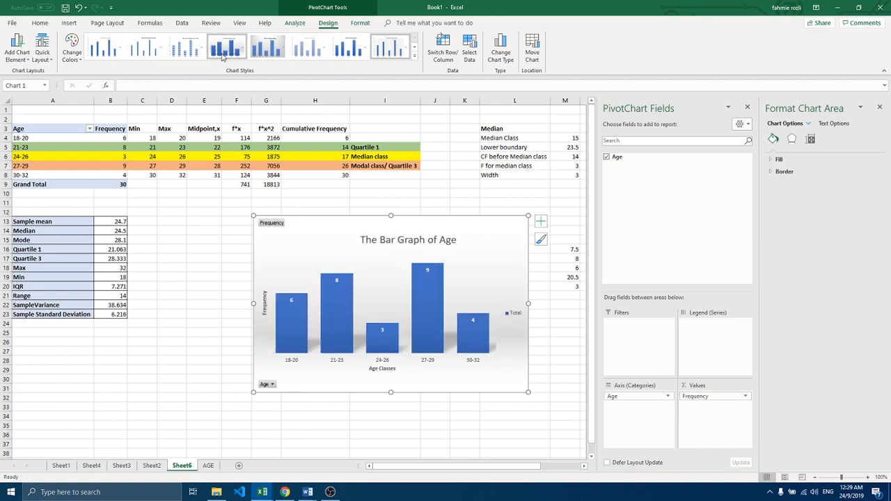
{"action": "left_click", "coordinate": [301, 52]}
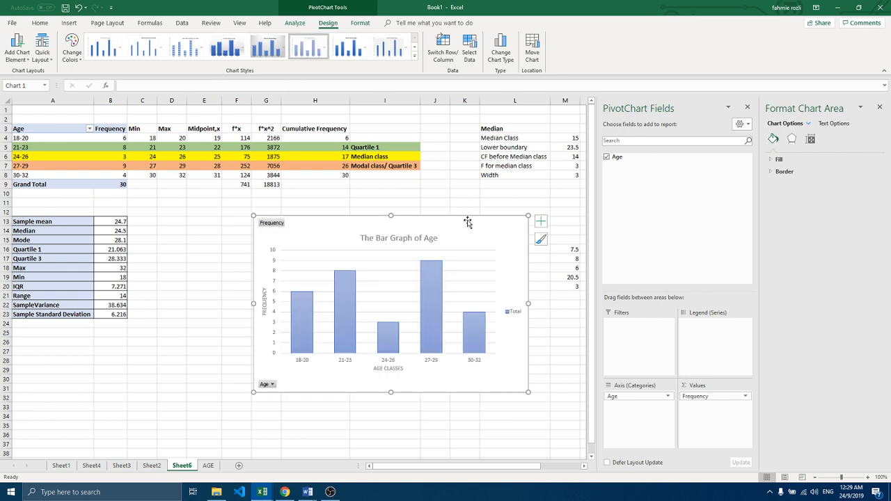
Step: Paste the bar graph into Document1 in Word above the Variation of Age table and add a line so it starts on page 2
{"action": "mouse_move", "coordinate": [308, 492]}
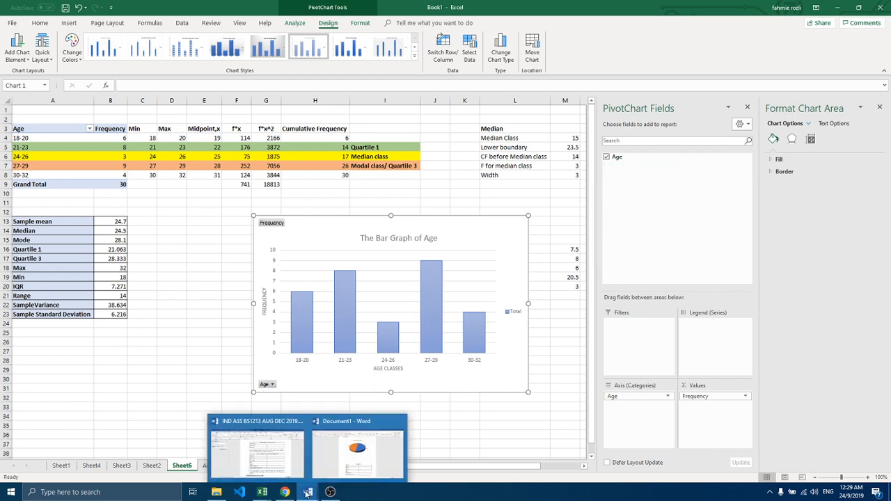
{"action": "left_click", "coordinate": [348, 455]}
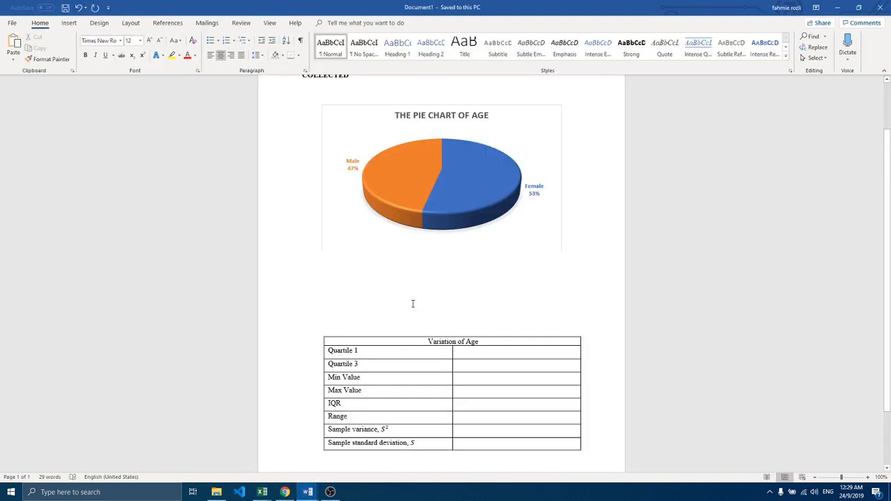
{"action": "key", "text": "ctrl+v"}
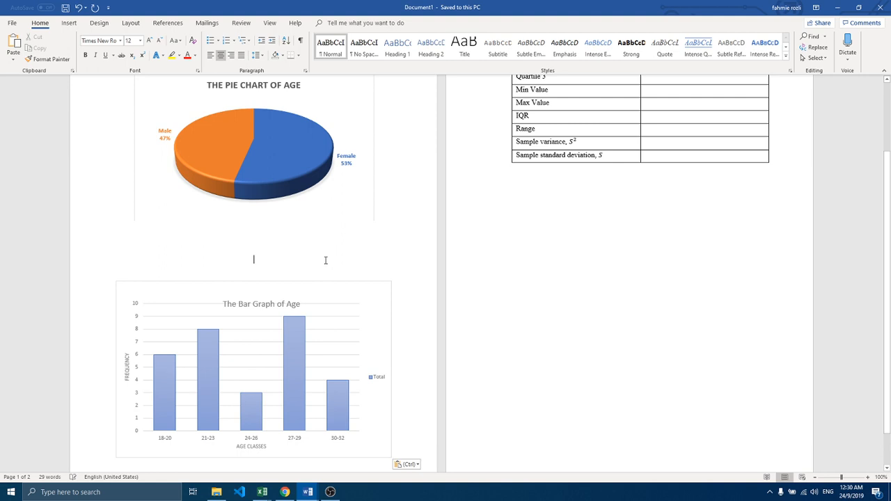
{"action": "key", "text": "Return"}
Step: Move the pasted bar graph's title up so it clears the top gridline of the plot
{"action": "scroll", "coordinate": [547, 259], "scroll_direction": "up", "scroll_amount": 3}
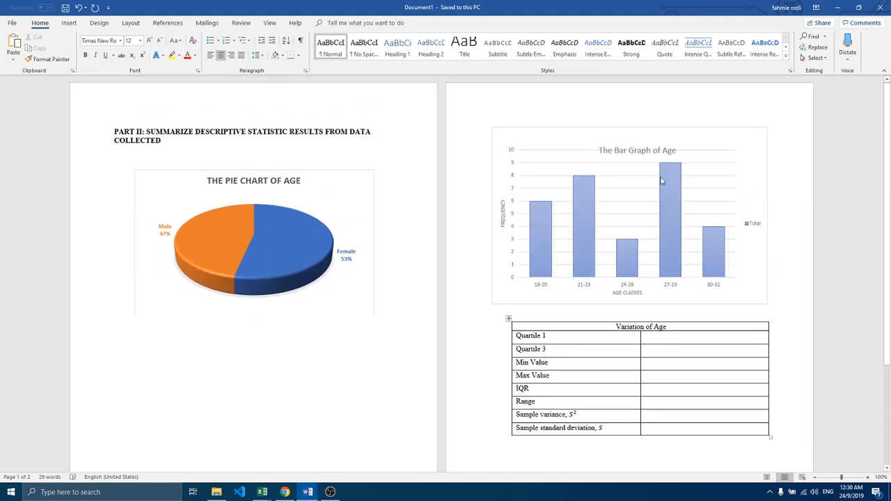
{"action": "left_click", "coordinate": [628, 150]}
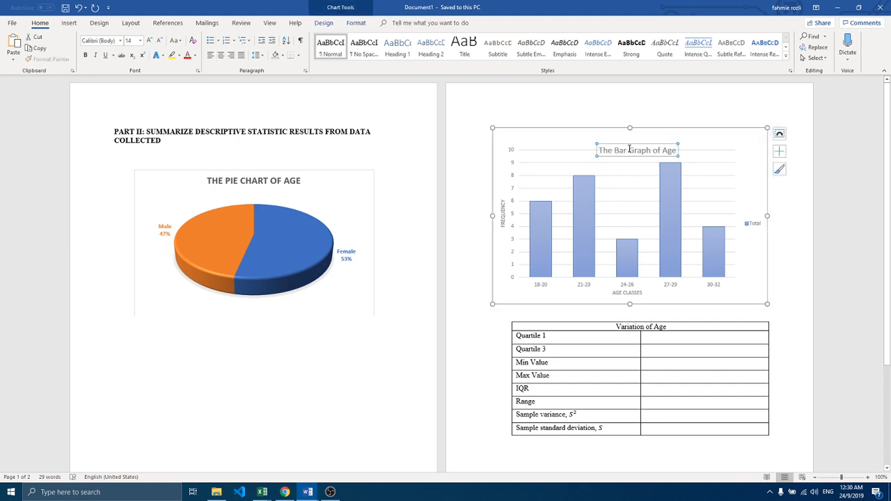
{"action": "left_click_drag", "start_coordinate": [627, 145], "coordinate": [628, 131]}
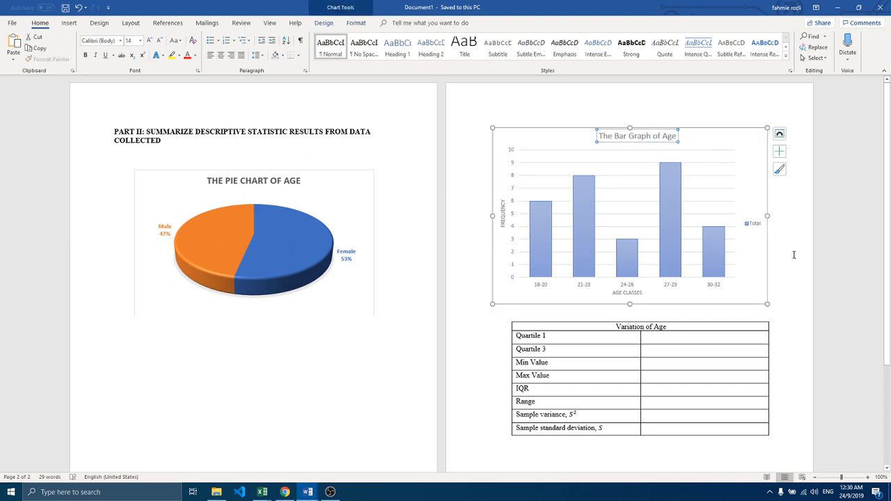
{"action": "left_click", "coordinate": [611, 327]}
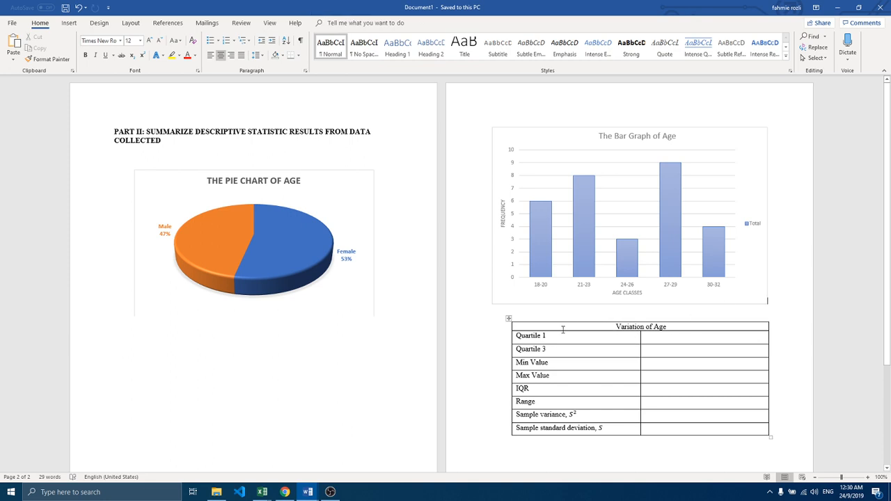
Step: Copy the Quartile 1 value from cell B16 on Sheet6 of the Book1 workbook into the Quartile 1 row of Word's Variation of Age table
{"action": "left_click", "coordinate": [657, 339]}
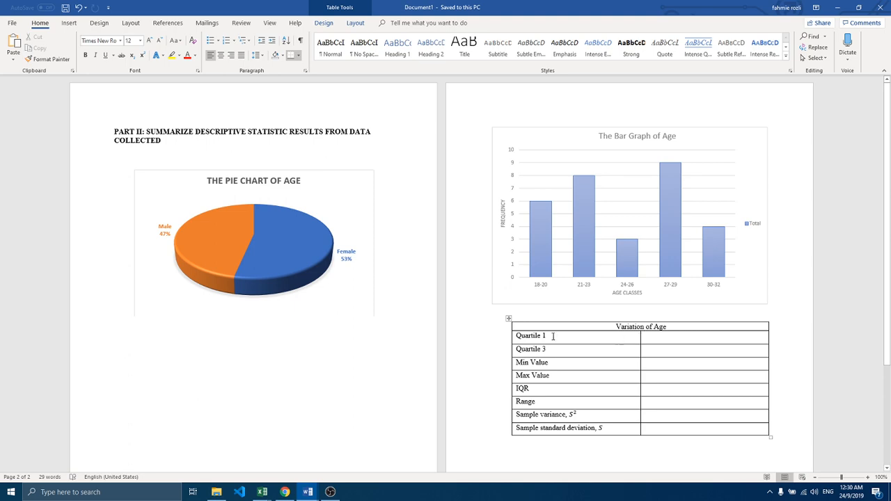
{"action": "mouse_move", "coordinate": [261, 491]}
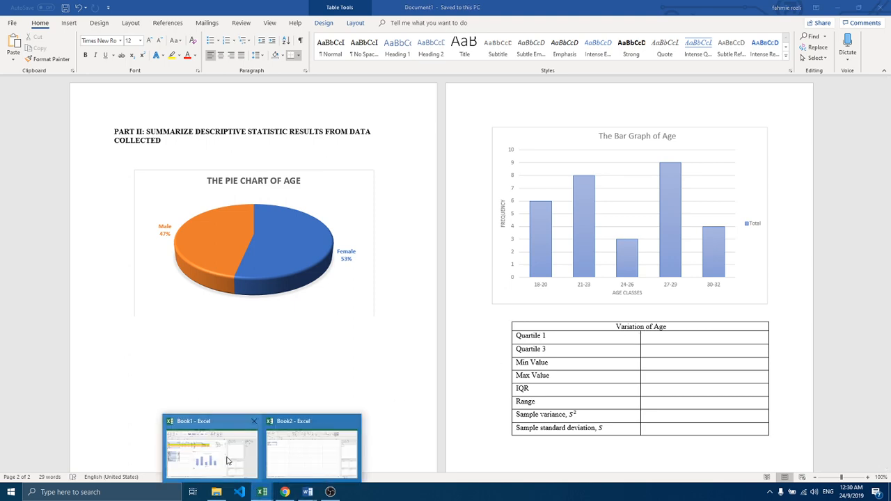
{"action": "left_click", "coordinate": [227, 459]}
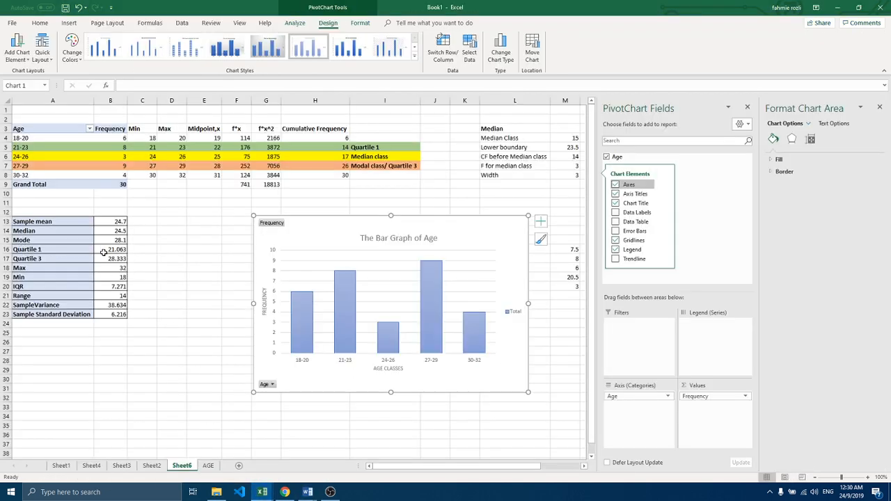
{"action": "left_click", "coordinate": [103, 252]}
{"action": "key", "text": "ctrl+c"}
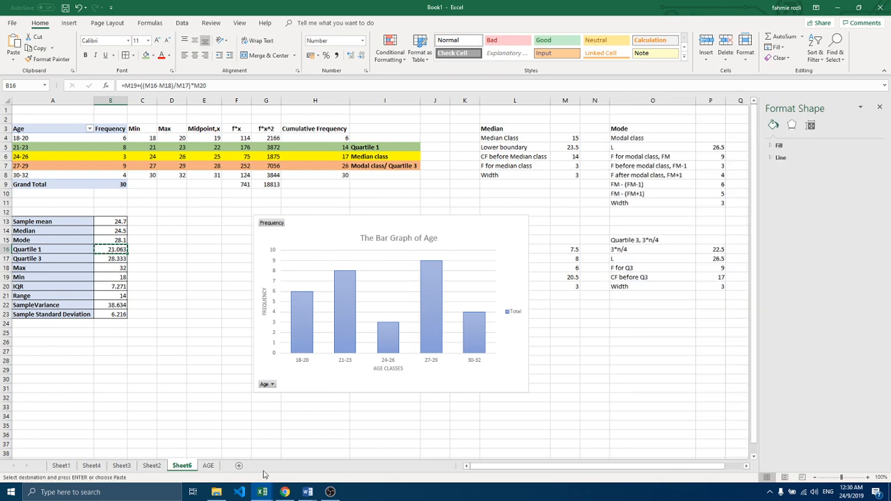
{"action": "mouse_move", "coordinate": [306, 491]}
{"action": "left_click", "coordinate": [357, 456]}
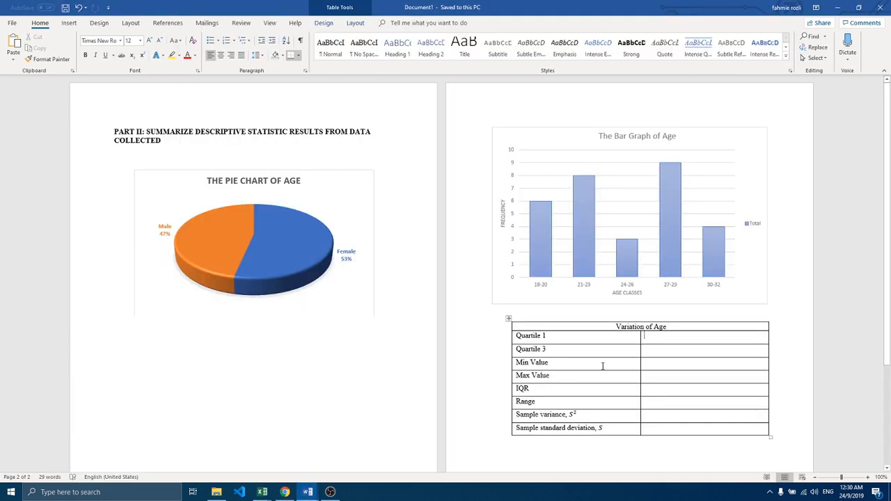
{"action": "key", "text": "ctrl+v"}
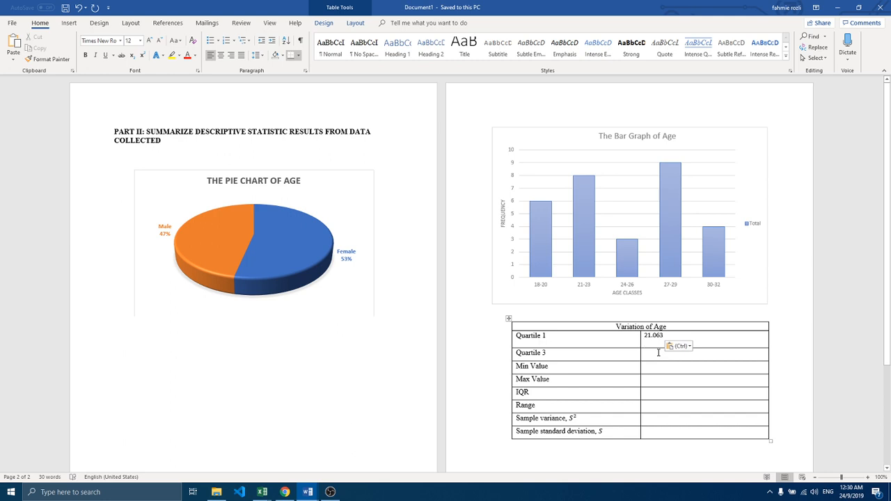
{"action": "left_click", "coordinate": [554, 450]}
{"action": "scroll", "coordinate": [554, 450], "scroll_direction": "down", "scroll_amount": 1}
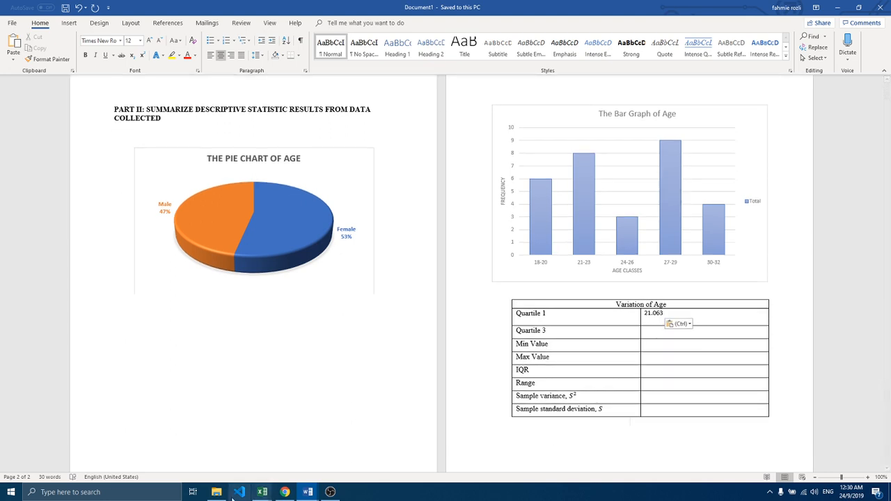
{"action": "mouse_move", "coordinate": [262, 491]}
{"action": "left_click", "coordinate": [219, 472]}
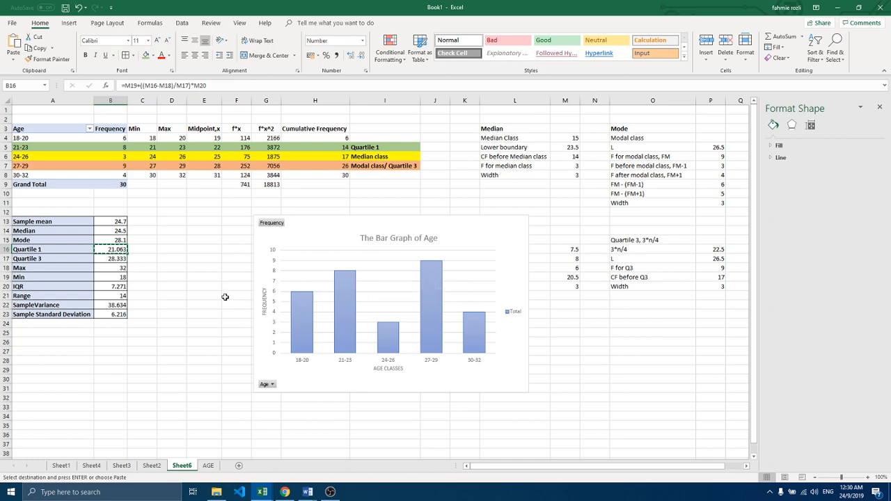
{"action": "left_click", "coordinate": [208, 465]}
{"action": "left_click", "coordinate": [182, 465]}
{"action": "left_click", "coordinate": [330, 492]}
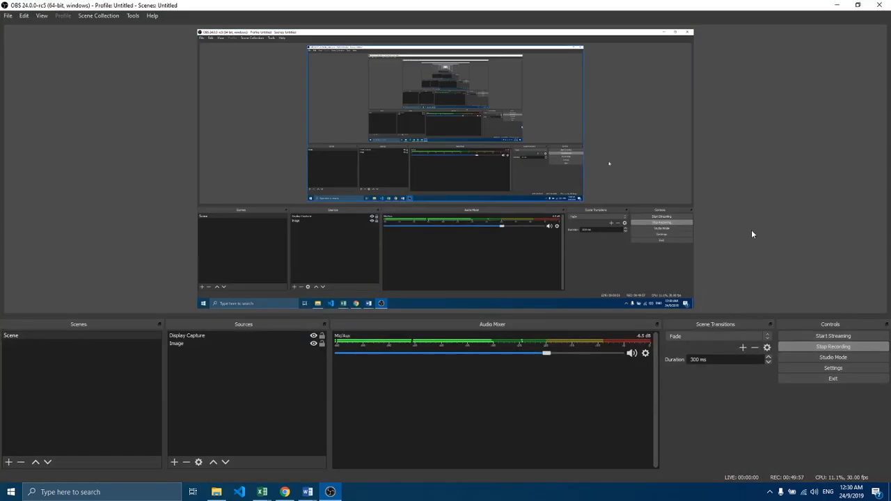